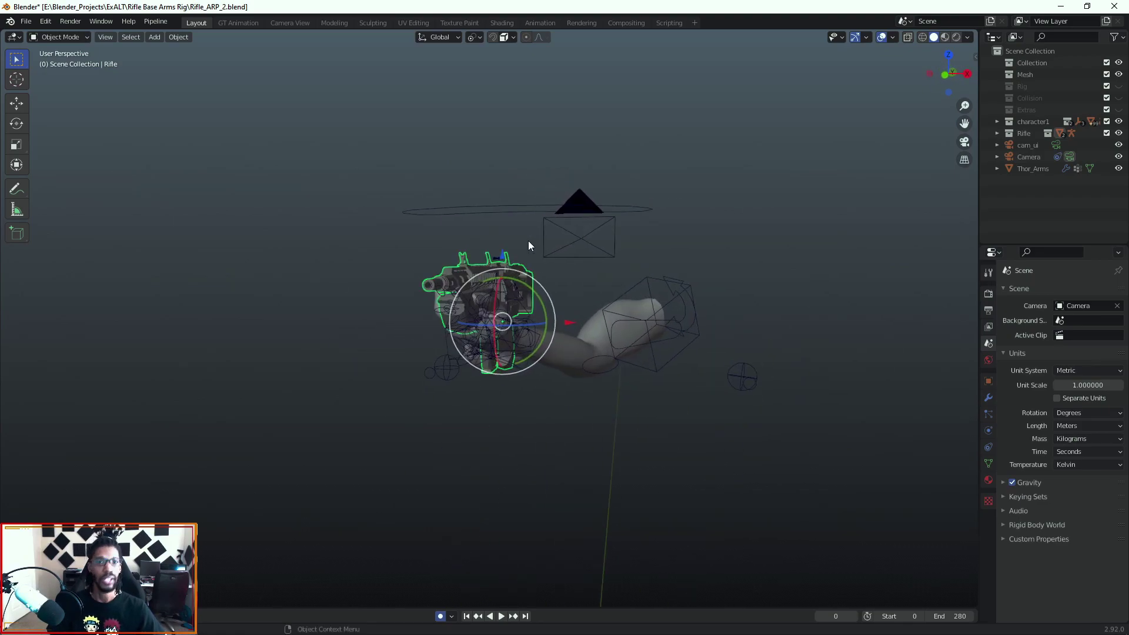
- Try moving the rig's WeaponControl bone in Pose Mode to test how the rifle and arms follow it
middle_drag(553, 305, 668, 335)
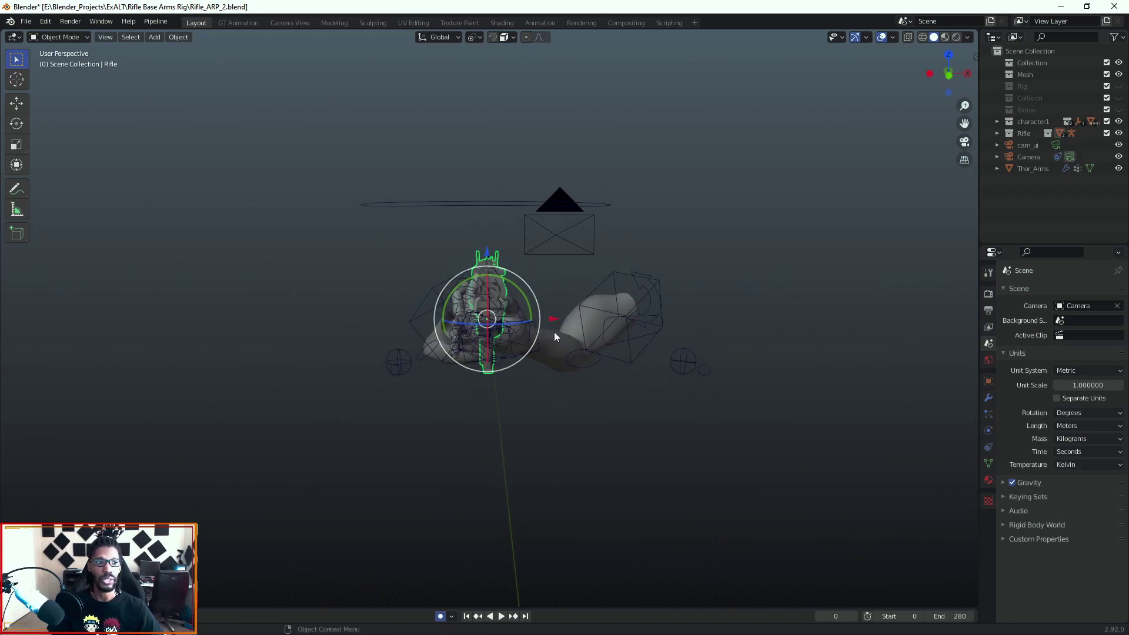
mouse_move(563, 341)
middle_down()
mouse_move(549, 347)
mouse_move(562, 342)
middle_up()
scroll(565, 341, down, 5)
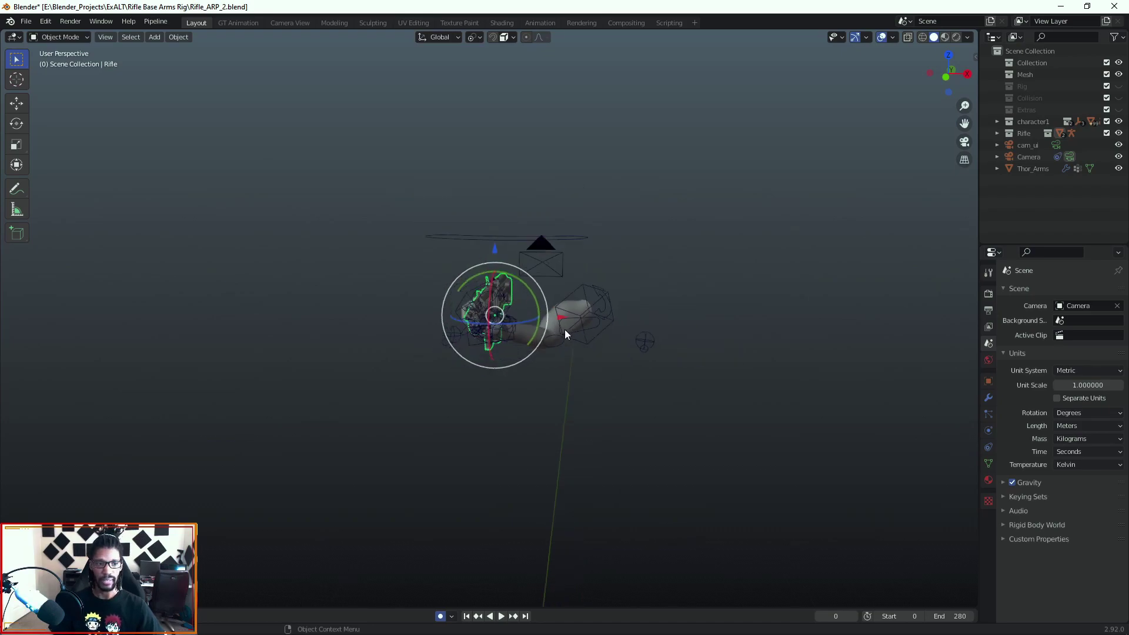
middle_drag(563, 305, 692, 315)
scroll(499, 305, up, 5)
middle_drag(491, 305, 312, 316)
click(517, 276)
key(Tab)
click(651, 259)
click(767, 166)
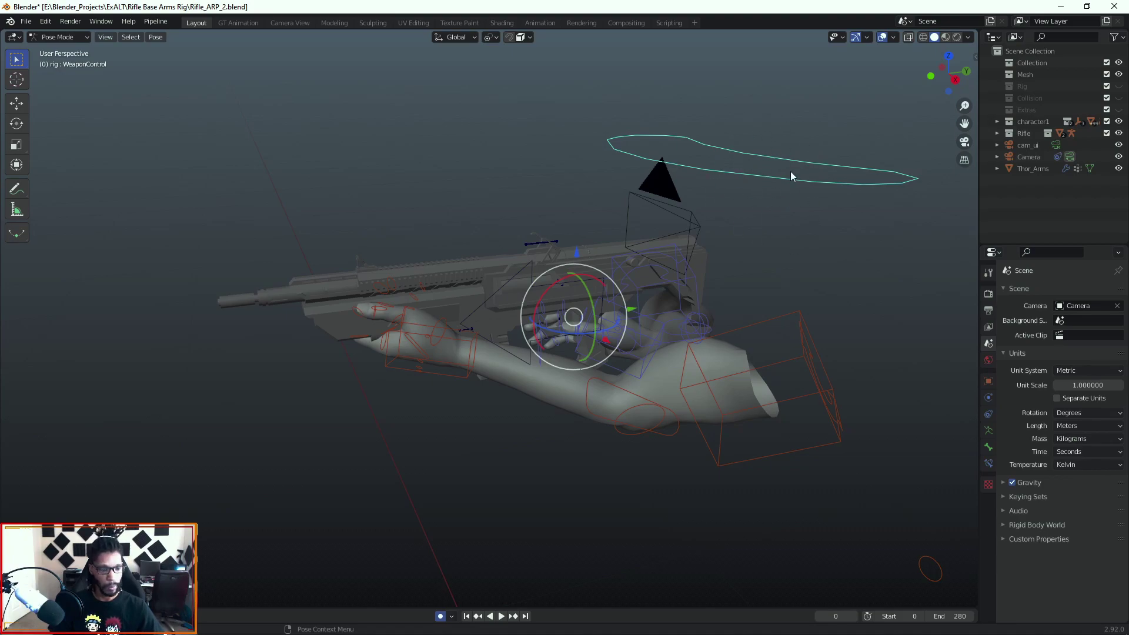
key(g)
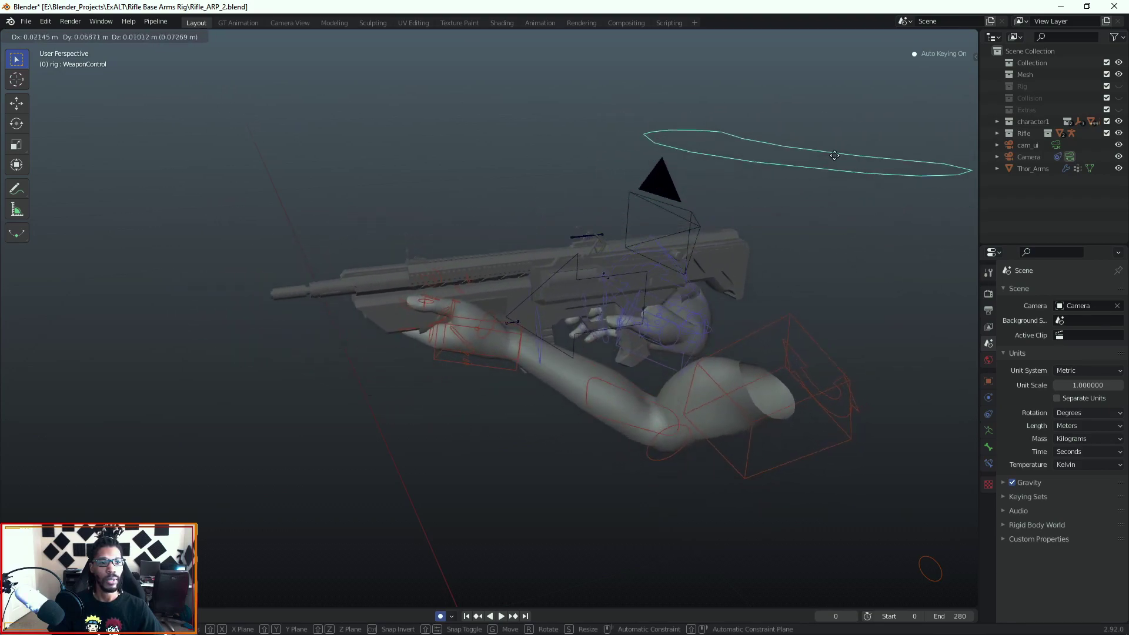
right_click(814, 164)
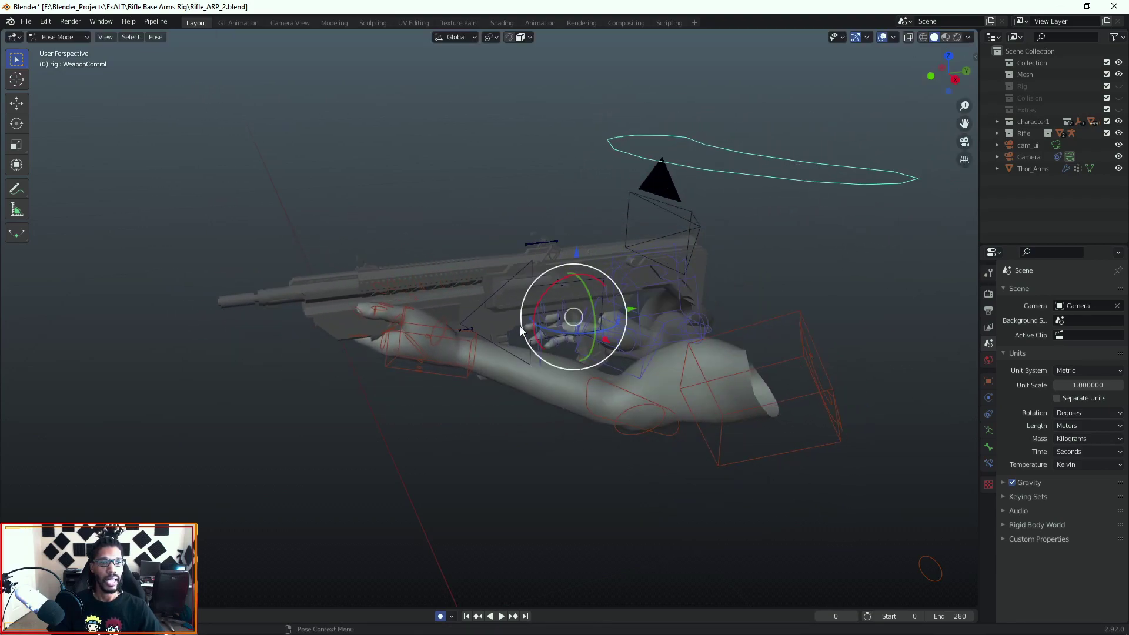
- Examine the rig's cc_WeaponBone and WeaponControl bones around the rifle, including through the scene camera
click(510, 285)
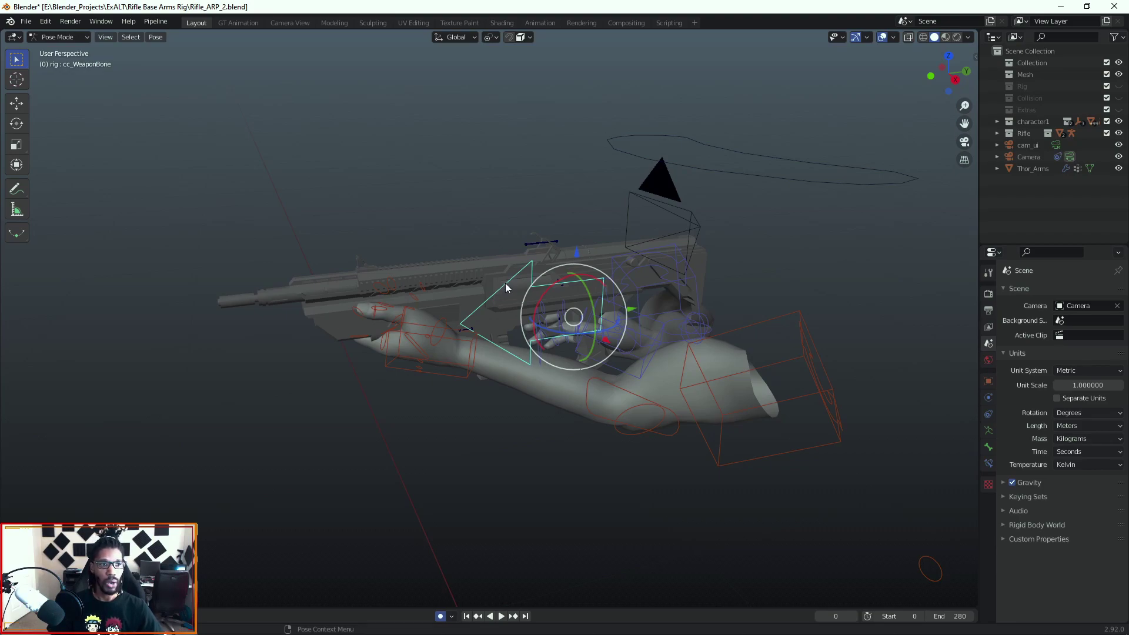
click(775, 176)
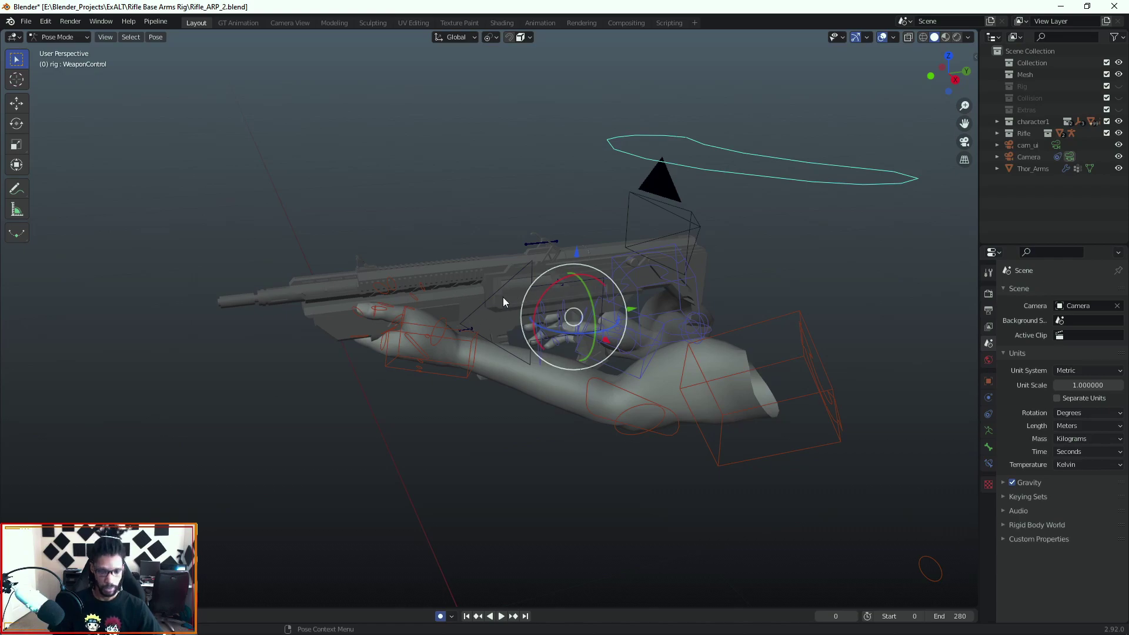
key(KP_0)
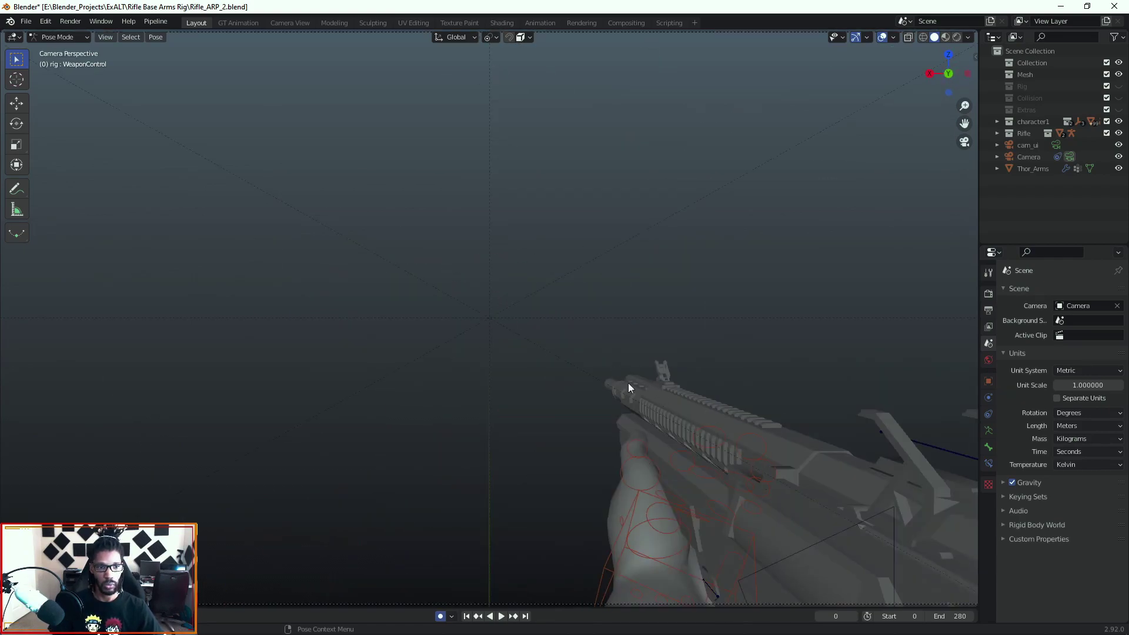
key(KP_0)
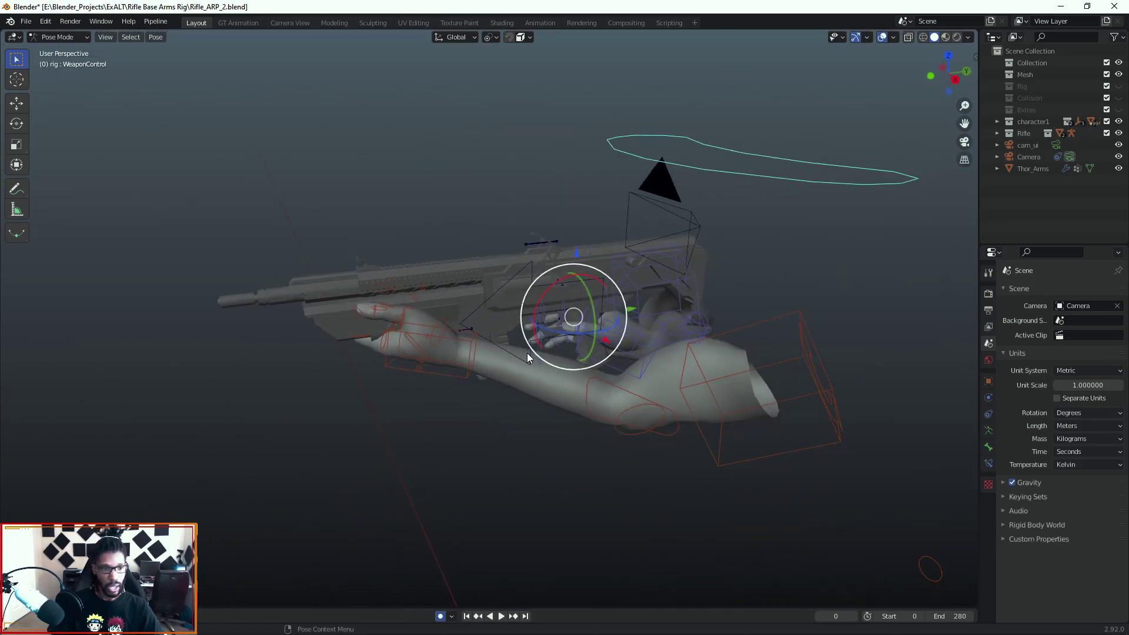
click(508, 285)
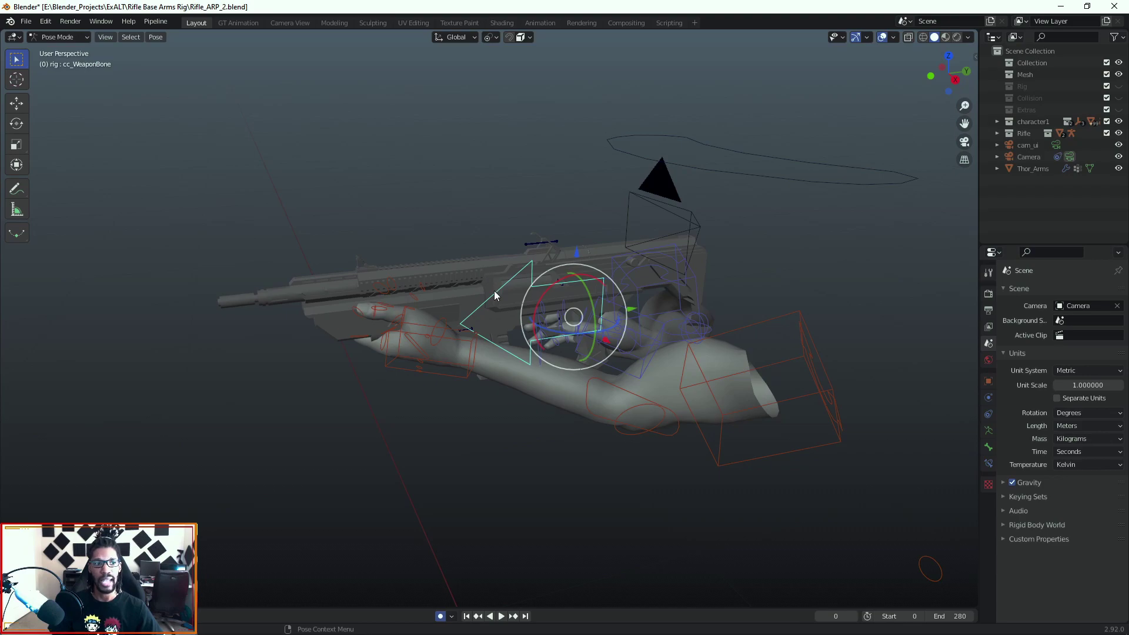
click(501, 261)
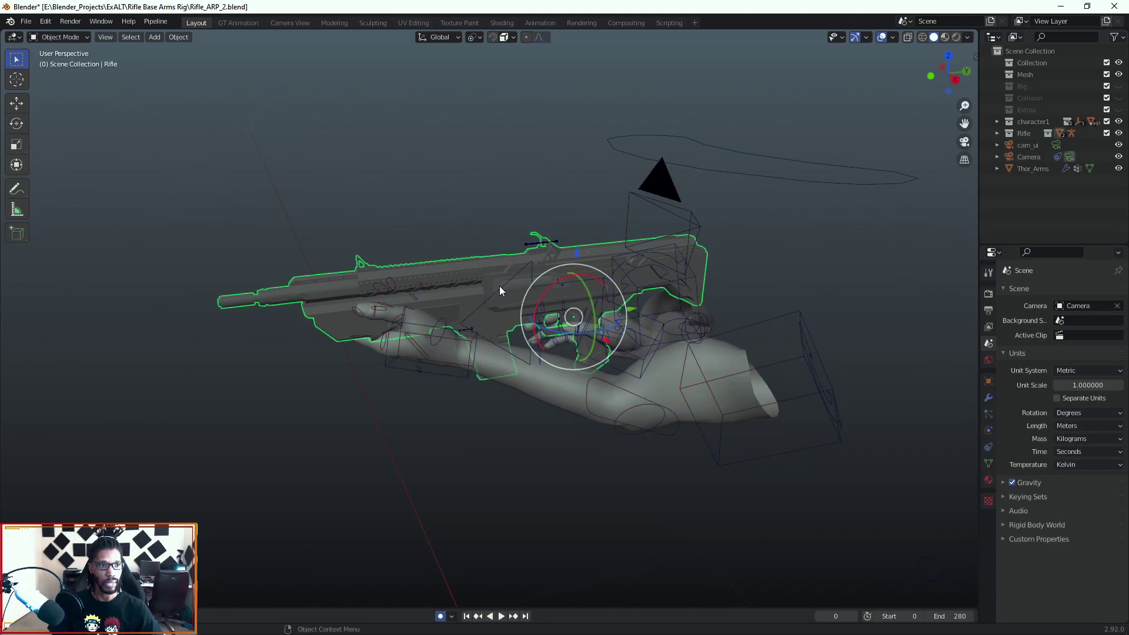
click(504, 287)
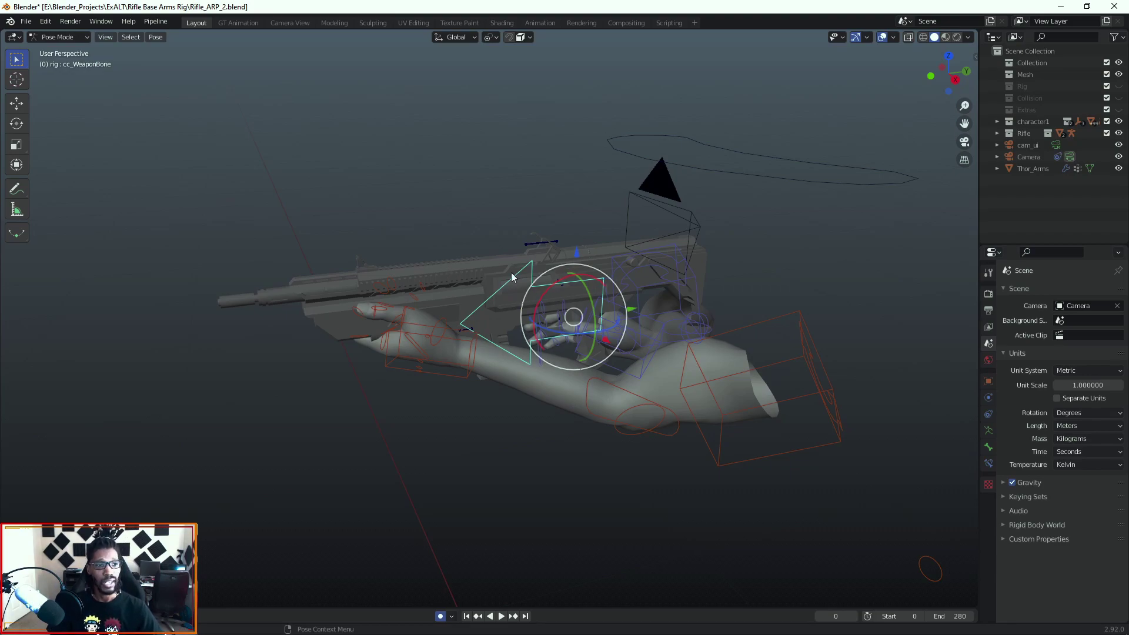
mouse_move(525, 281)
middle_down()
mouse_move(418, 292)
mouse_move(514, 287)
middle_up()
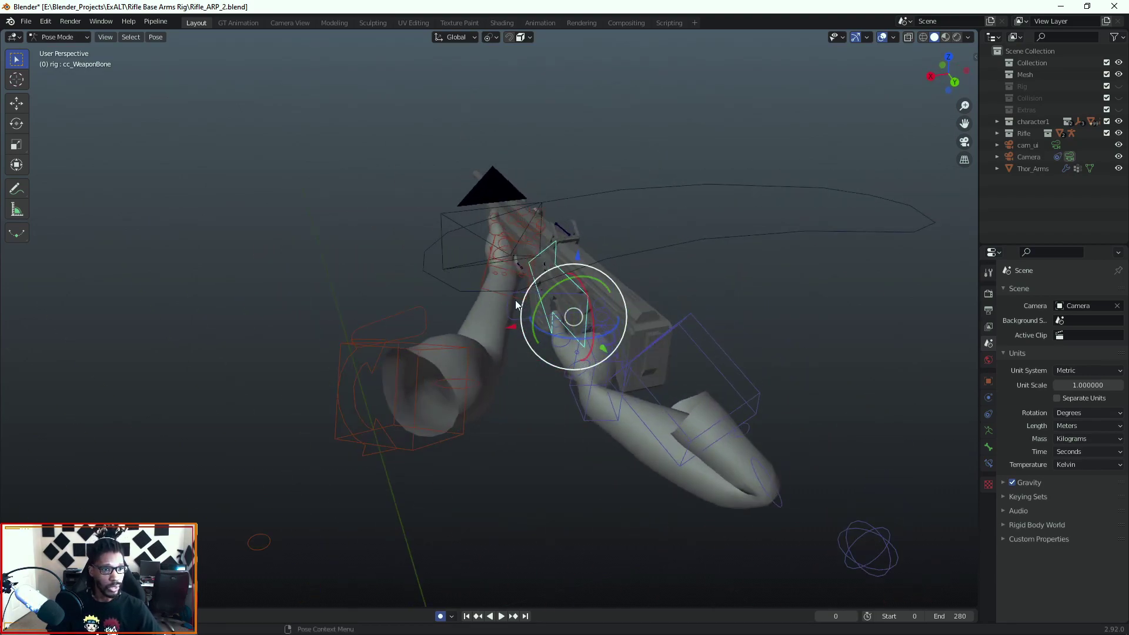
middle_drag(571, 316, 649, 272)
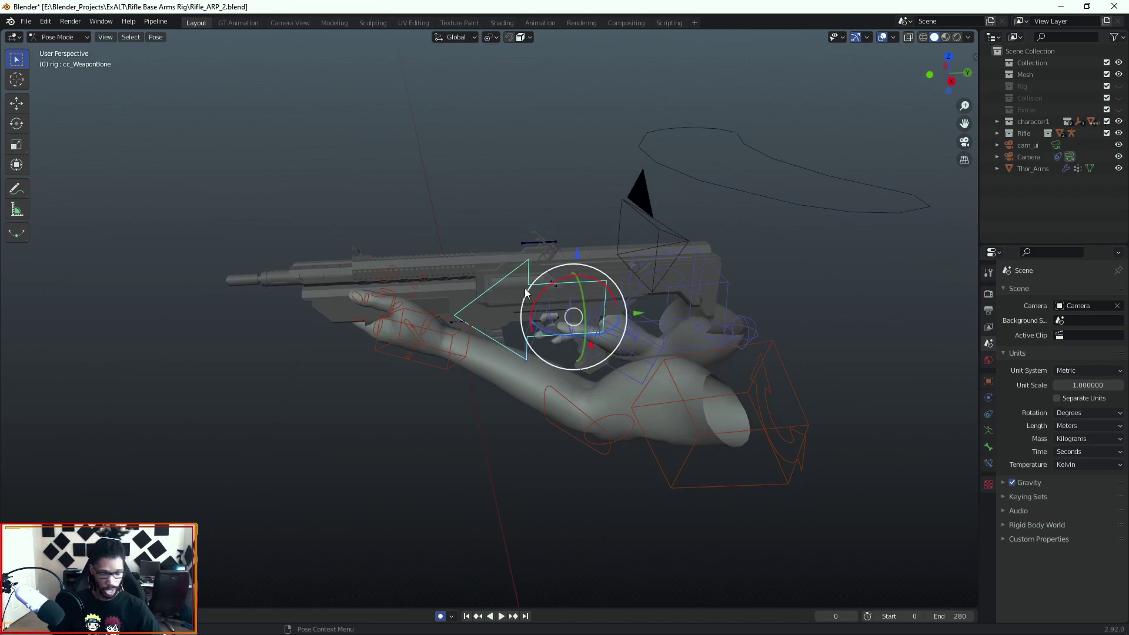
- Start a new General file without saving the changes to Rifle_ARP_2.blend
click(33, 23)
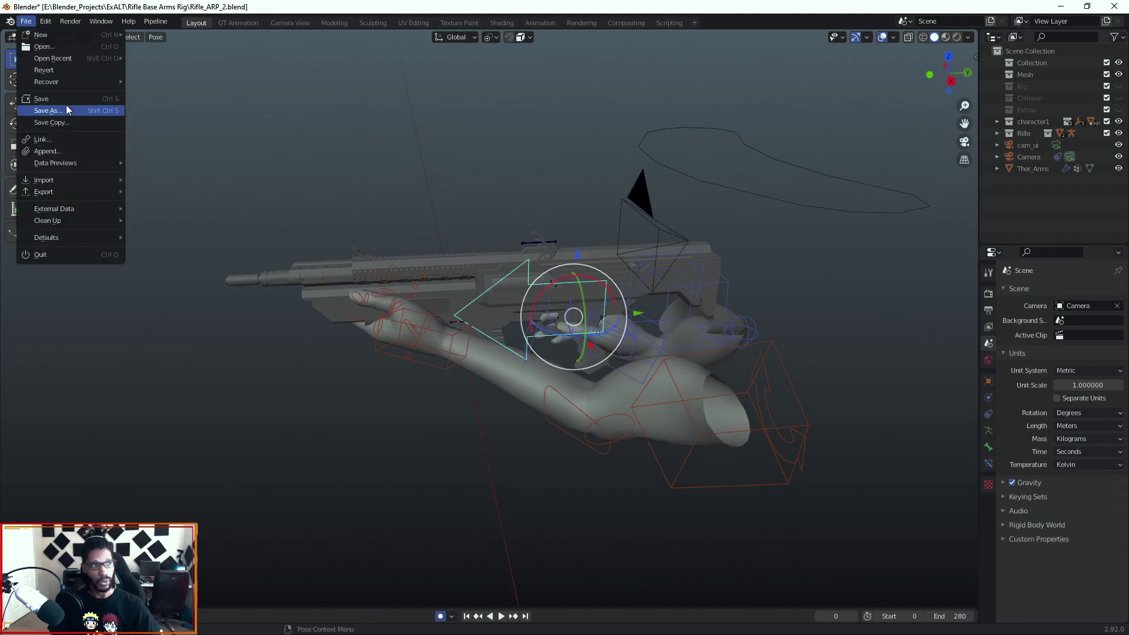
mouse_move(59, 38)
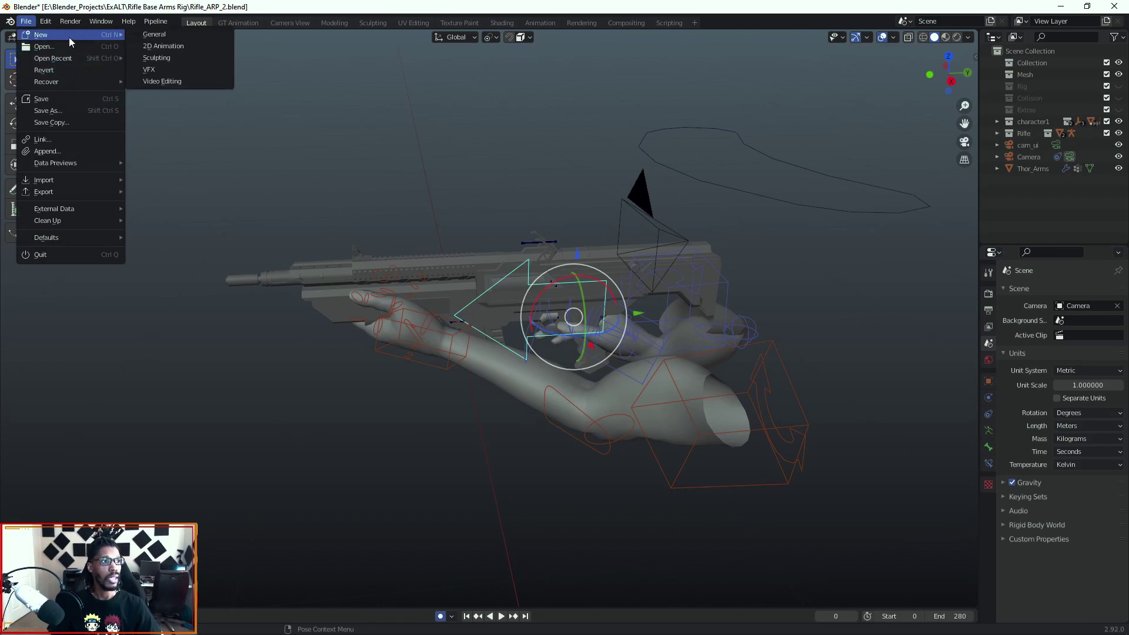
click(187, 34)
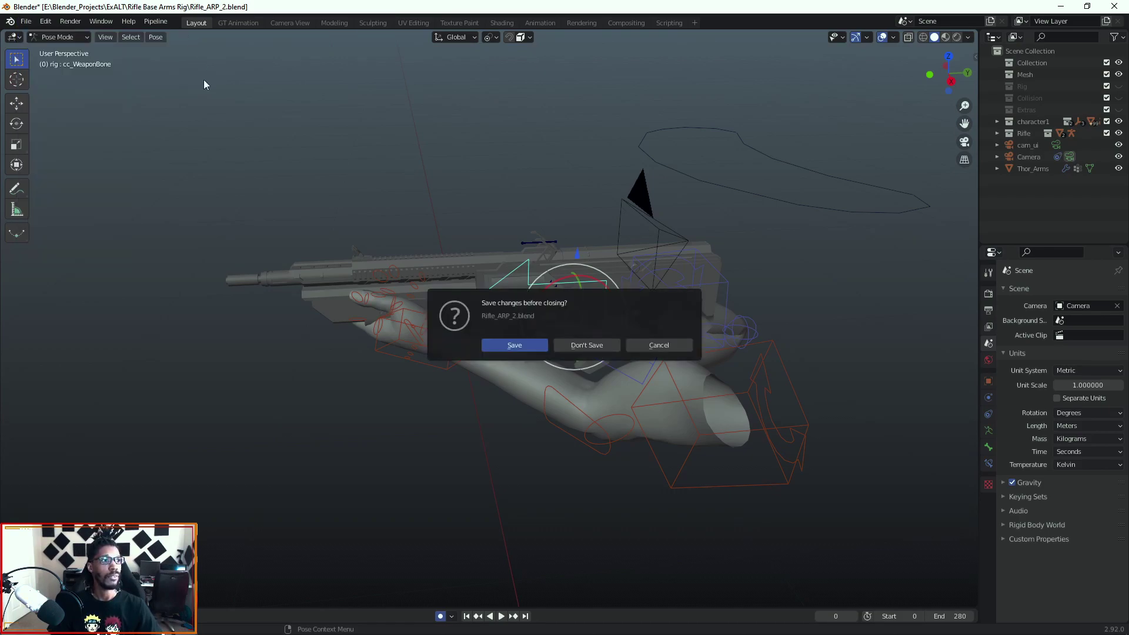
click(591, 345)
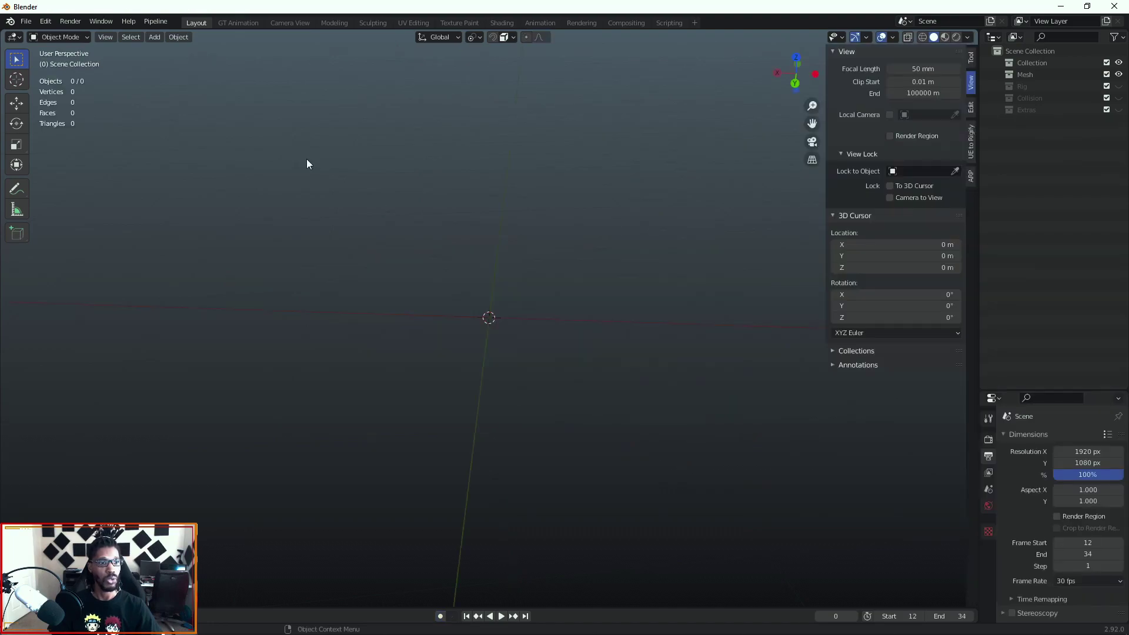
- Import the Thor_Arms character model as FBX from the recent export_fbx folder and frame it in the viewport
click(26, 24)
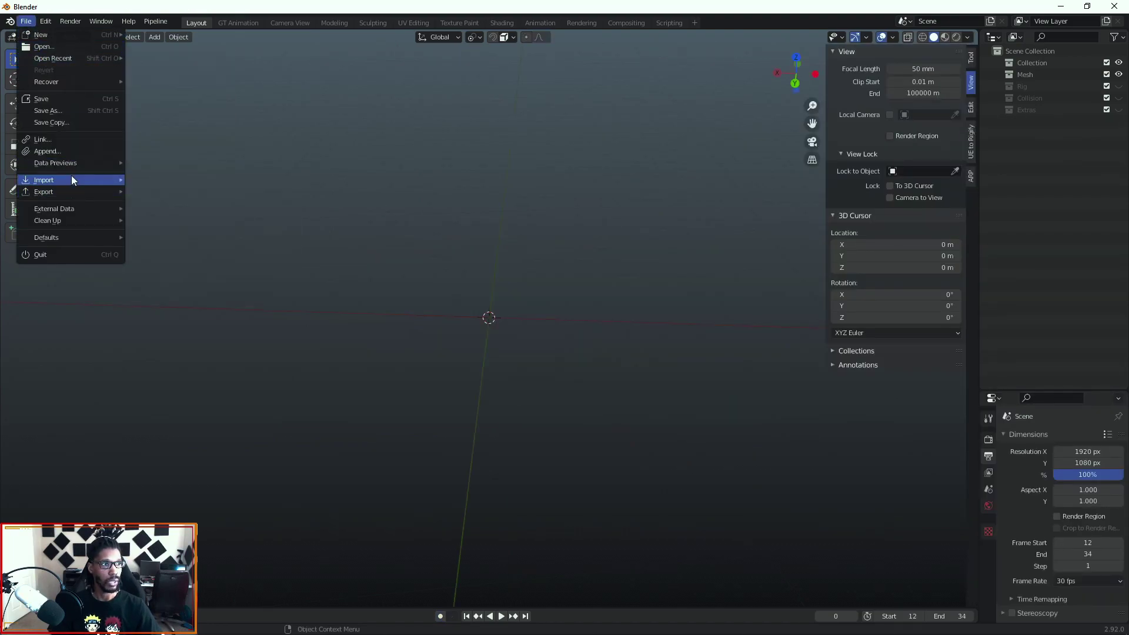
mouse_move(71, 175)
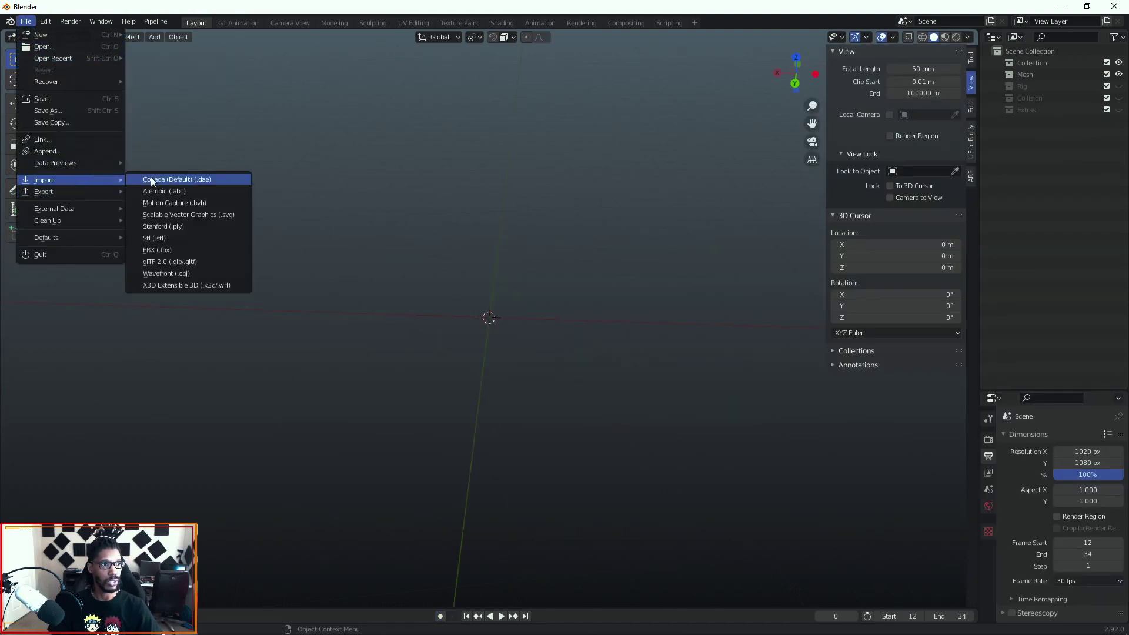
click(174, 249)
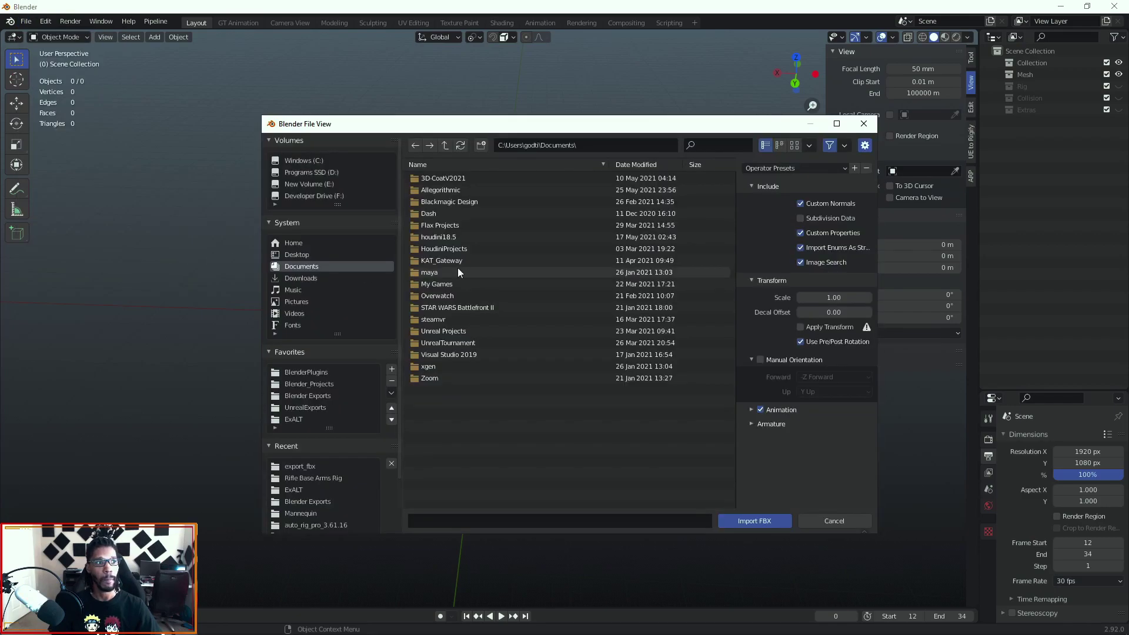
click(294, 471)
double_click(452, 184)
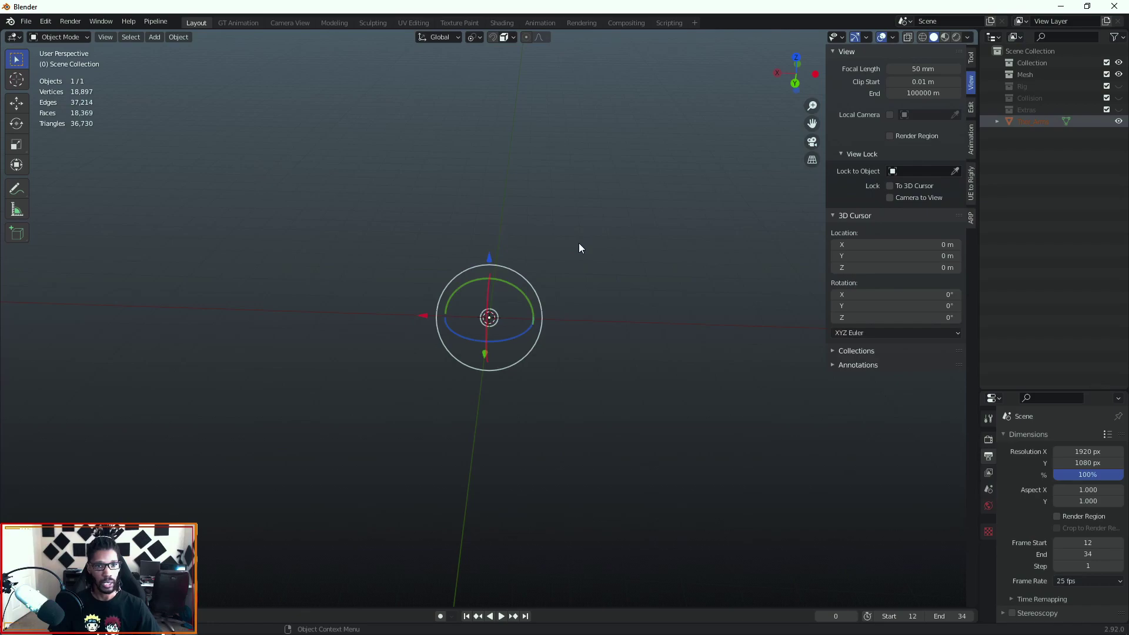
key(KP_Decimal)
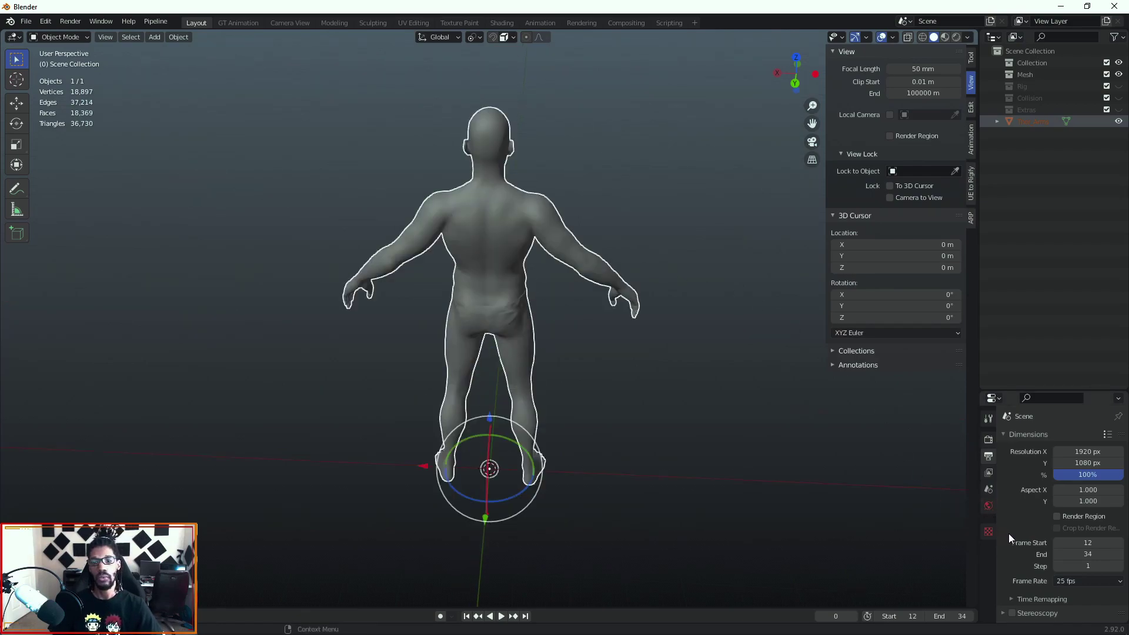
- Check the scene's unit settings and inspect the imported character from the front orthographic view
click(988, 489)
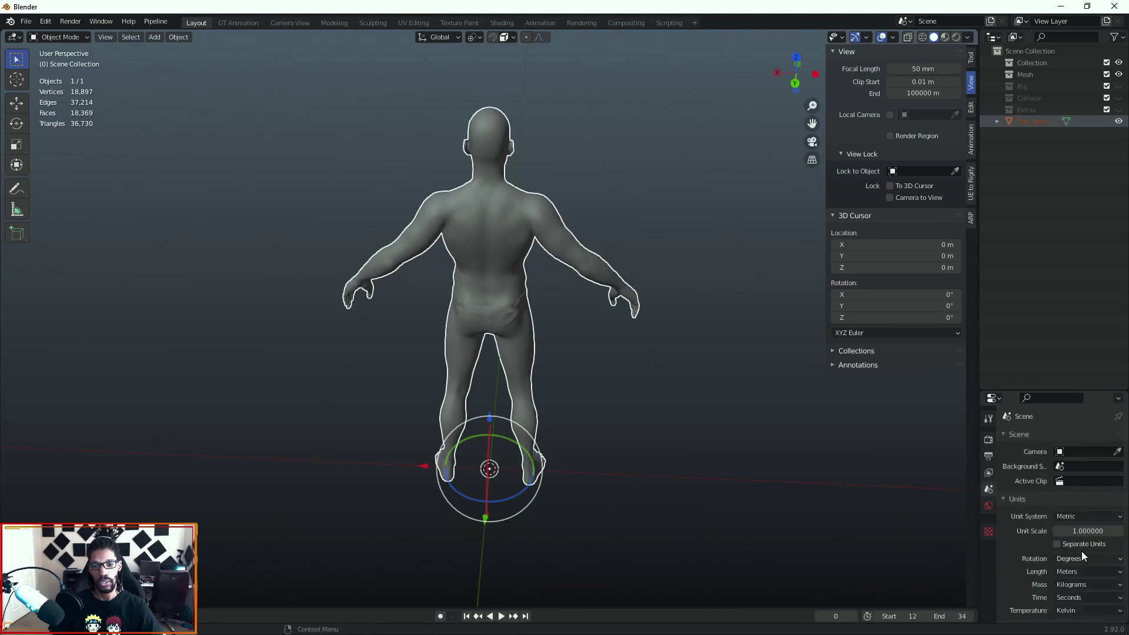
middle_drag(626, 229, 350, 182)
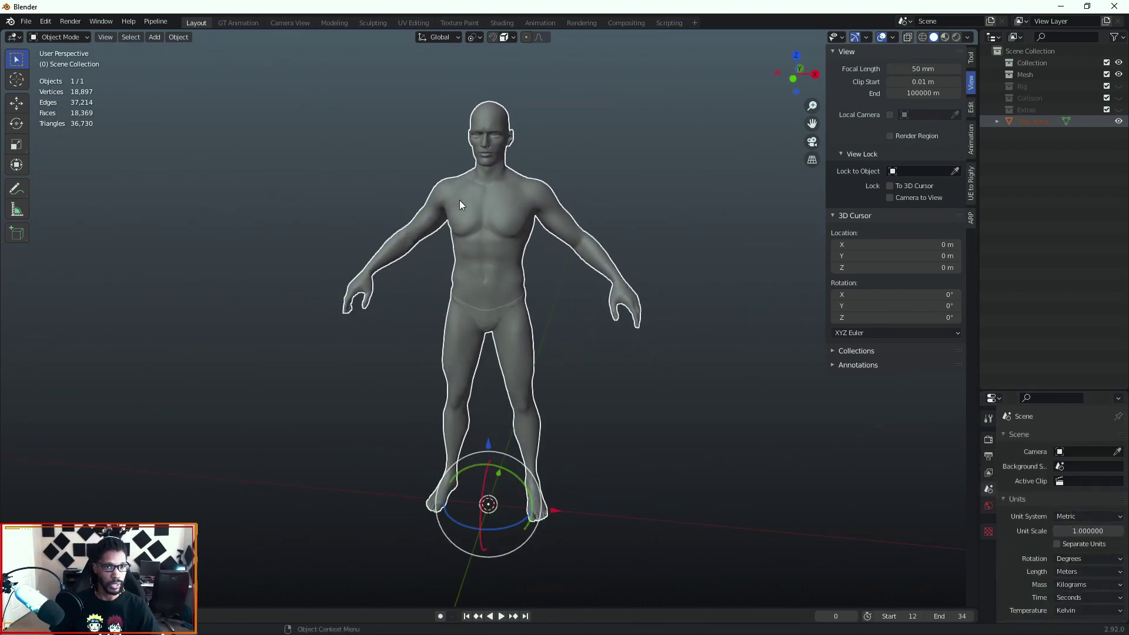
middle_drag(459, 200, 481, 199)
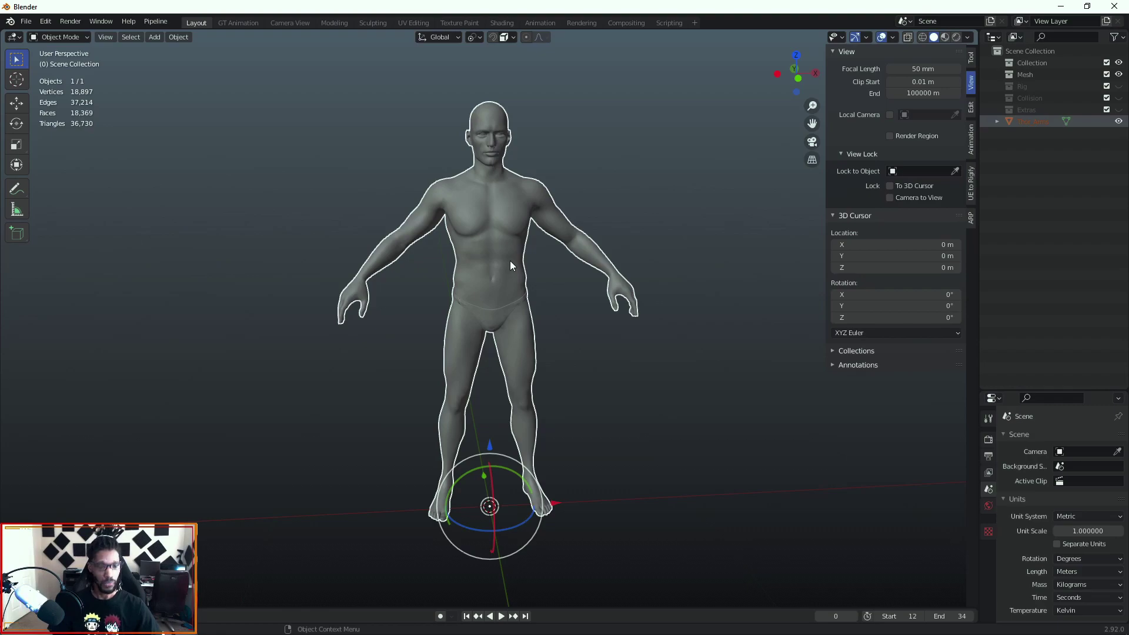
key(KP_1)
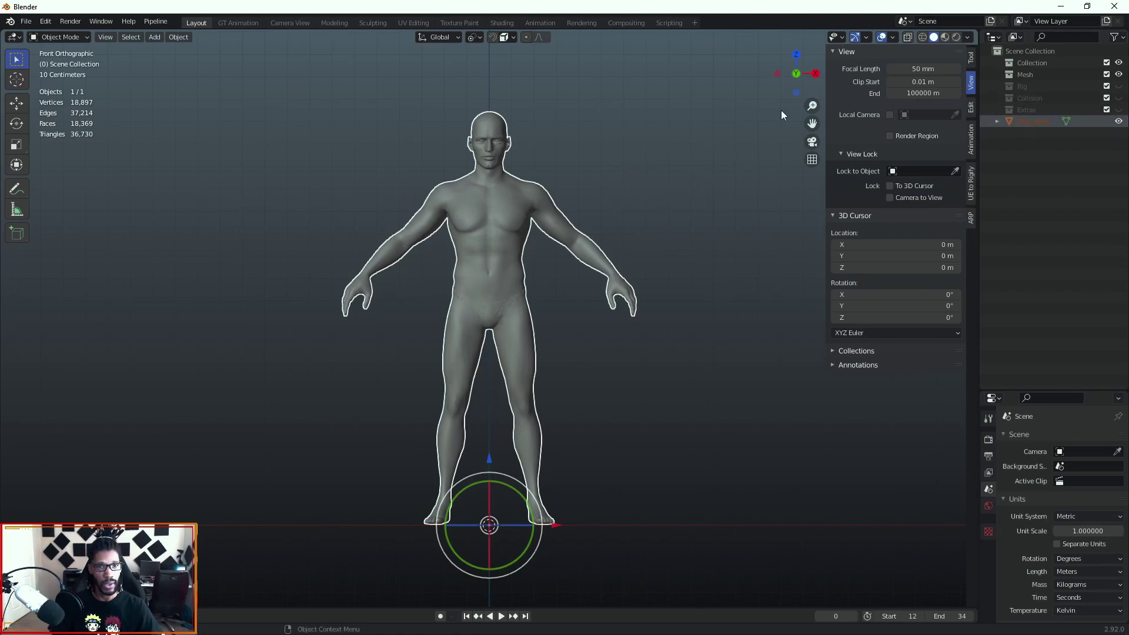
- Select the Thor_Arms mesh, show its transform values and apply all its transforms
click(482, 194)
click(968, 61)
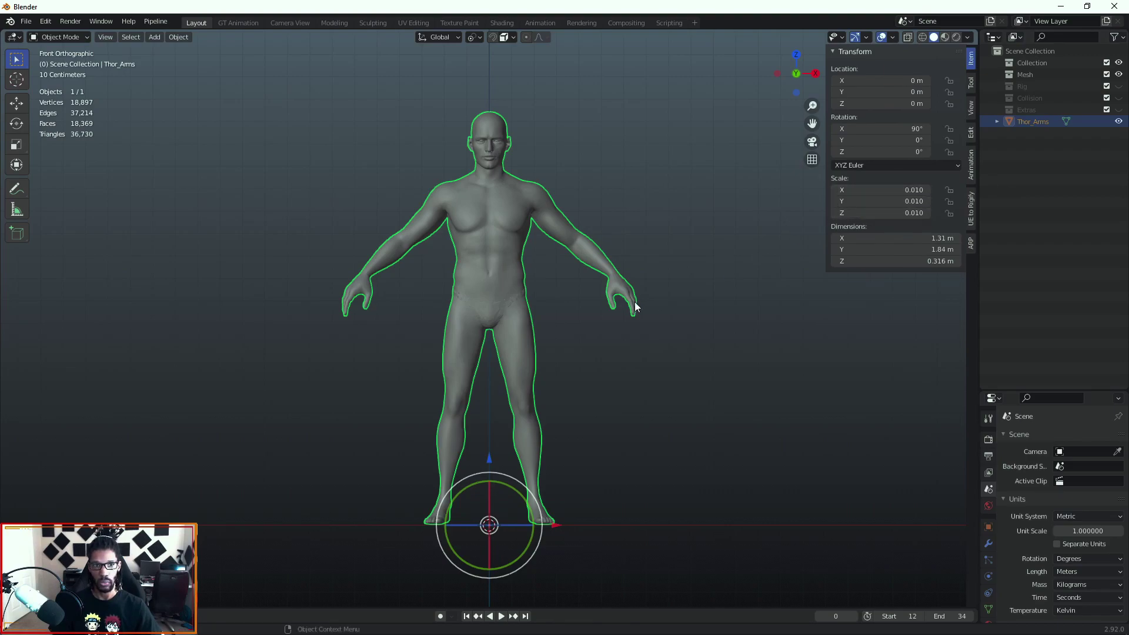
key(ctrl+a)
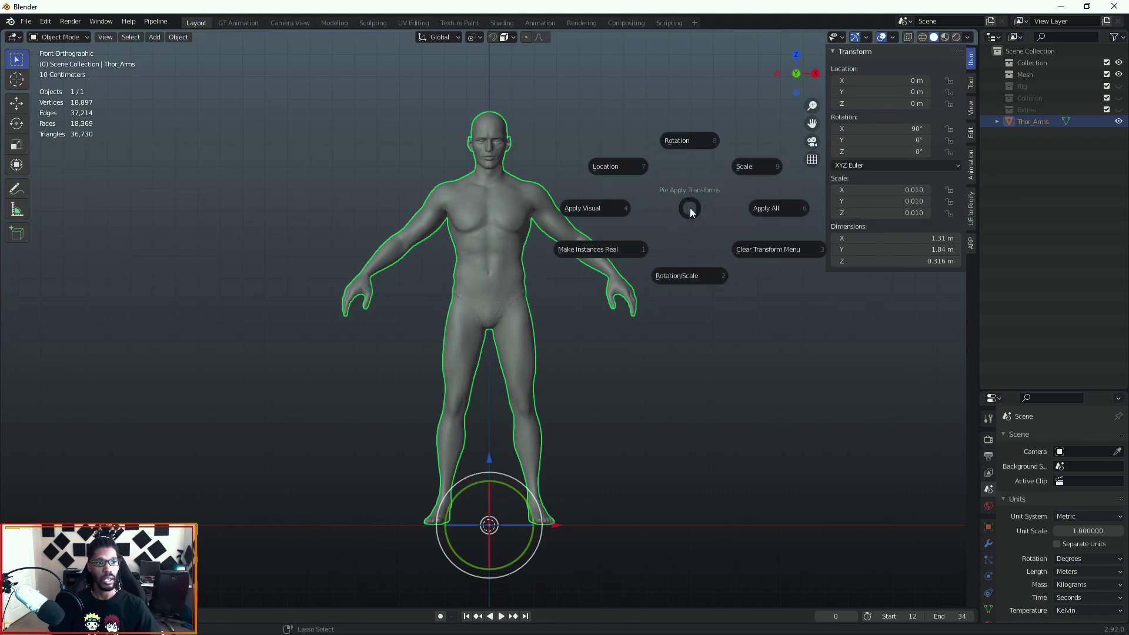
click(621, 210)
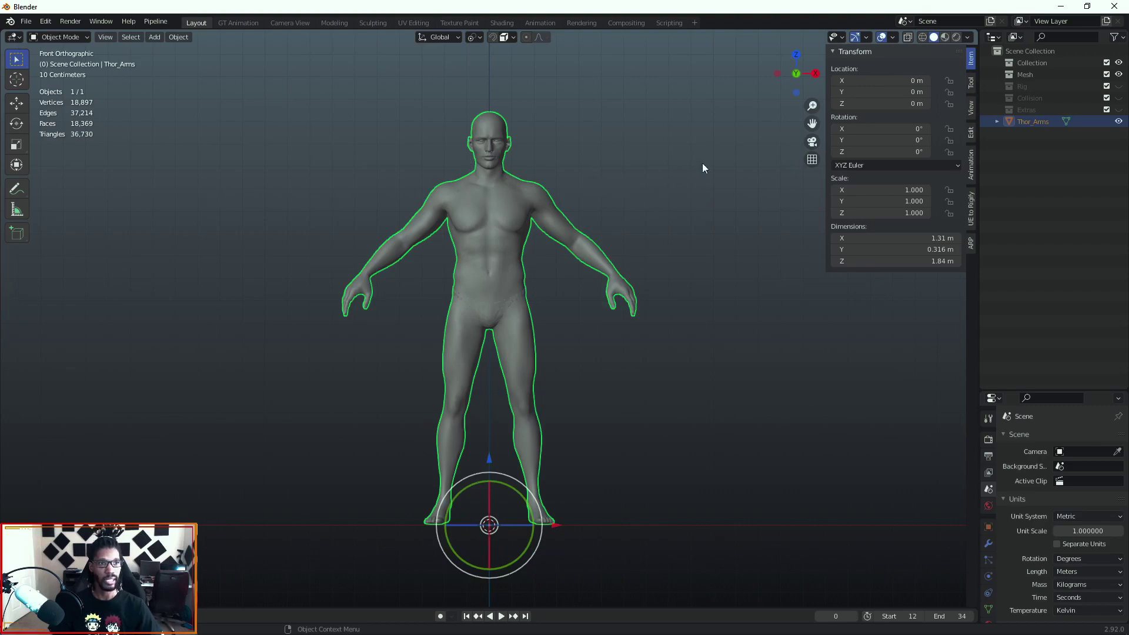
key(ctrl+a)
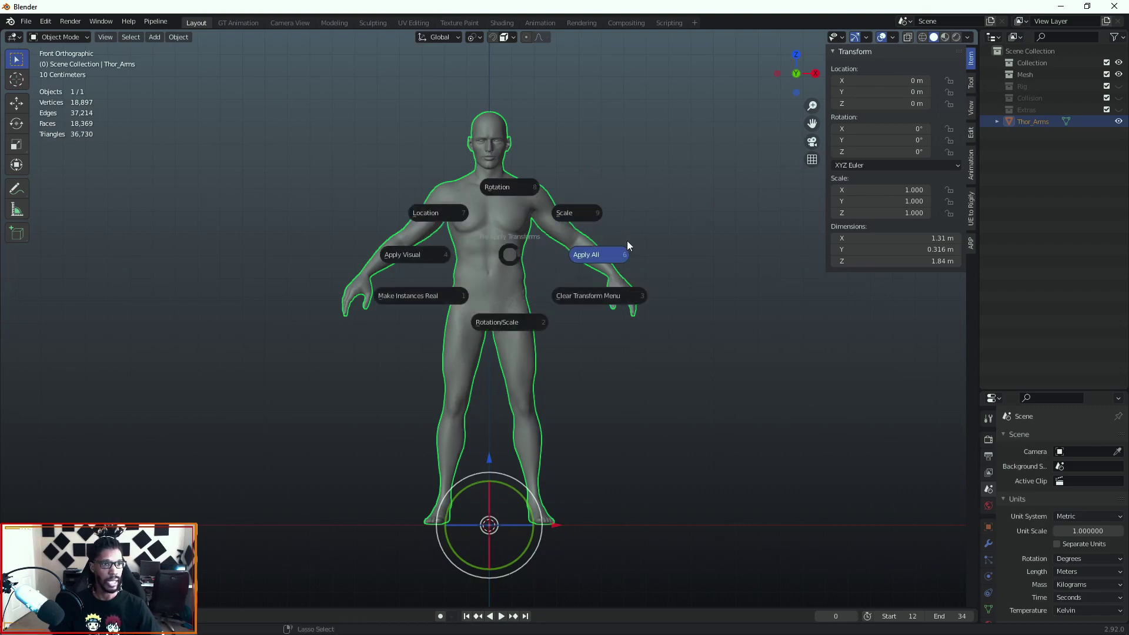
click(606, 258)
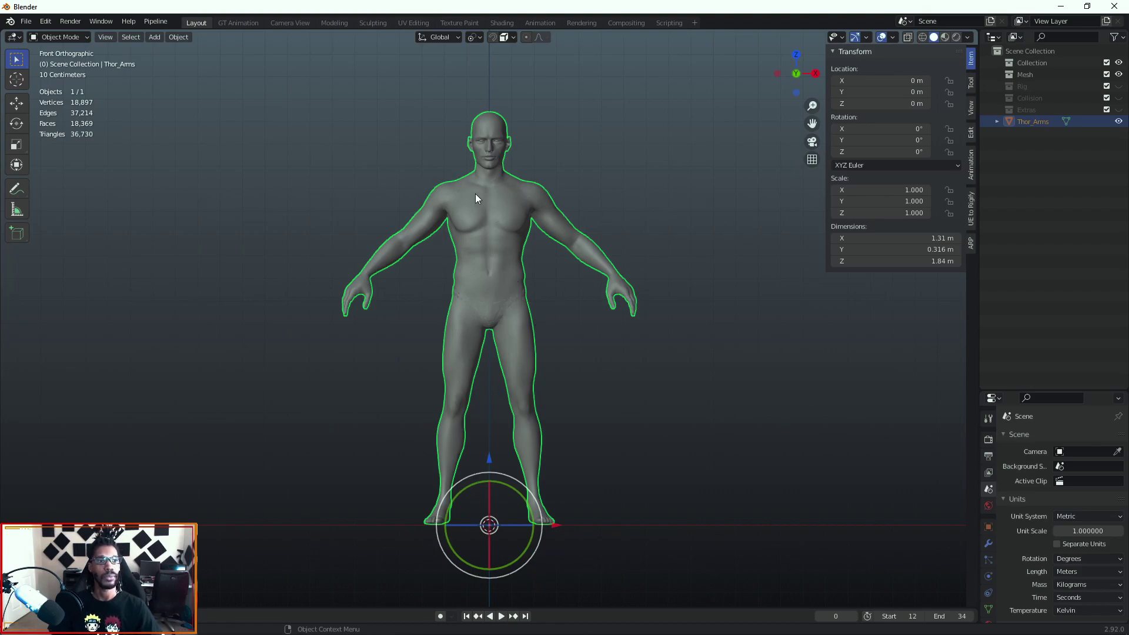
- Open the add-on installer in the preferences and browse the BlenderPlugins favourite to the auto_rig_pro_3.61.16 folder
click(43, 22)
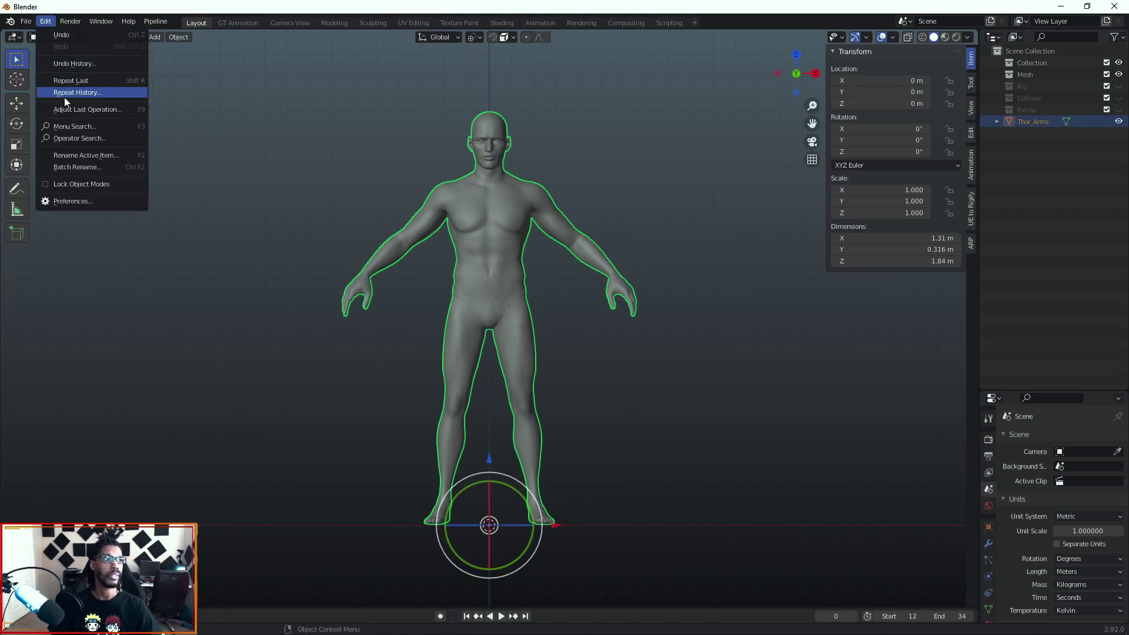
click(69, 201)
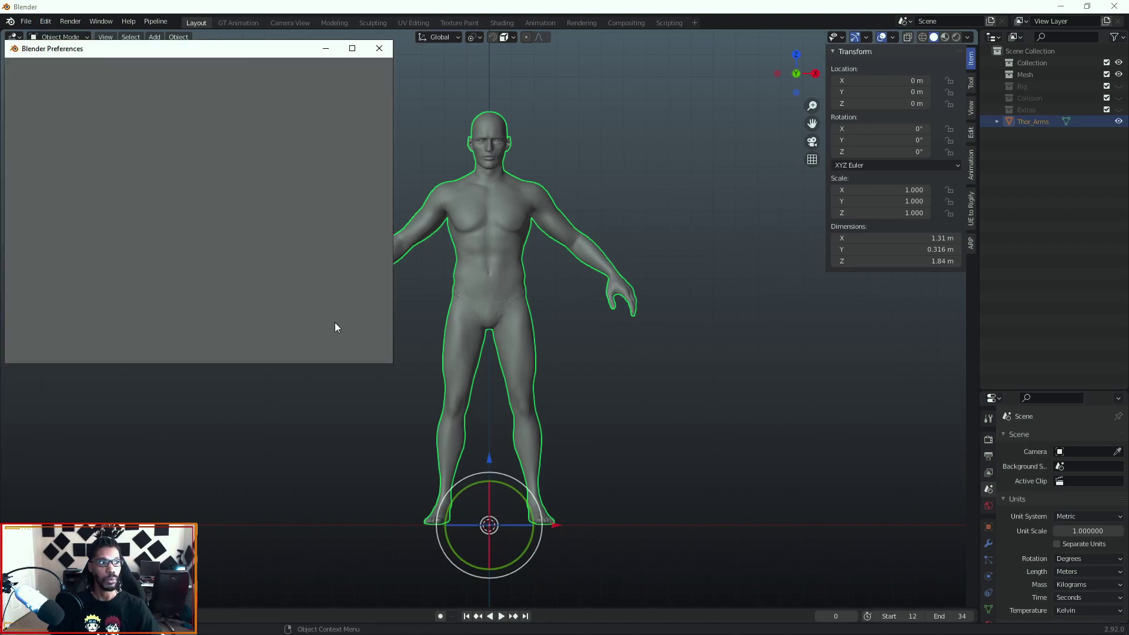
drag(189, 50, 575, 86)
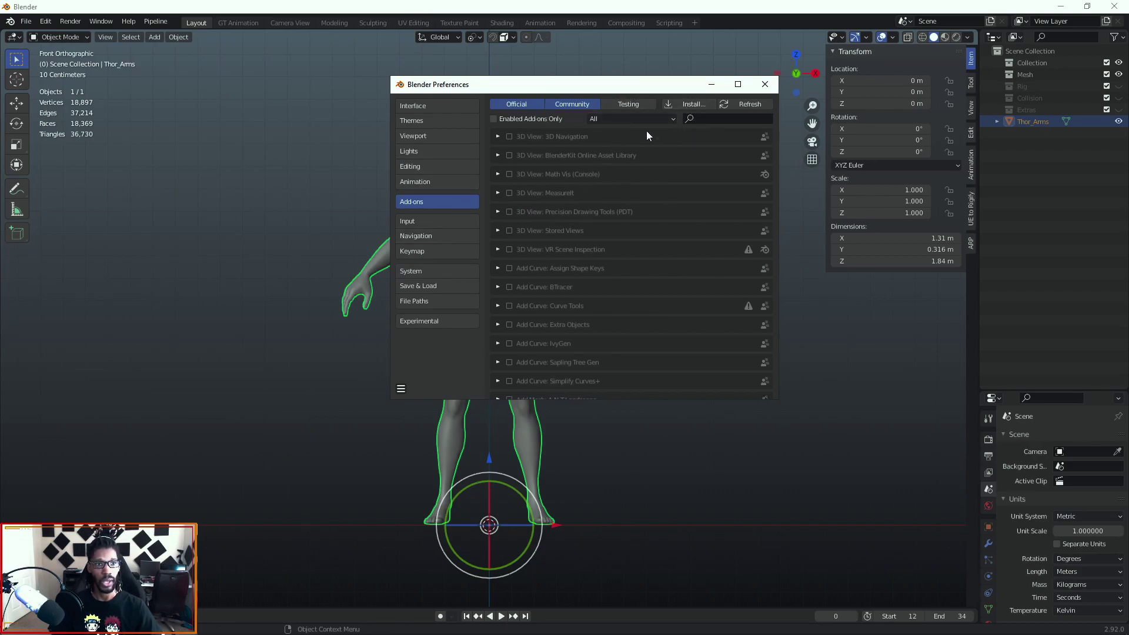
drag(515, 91, 460, 86)
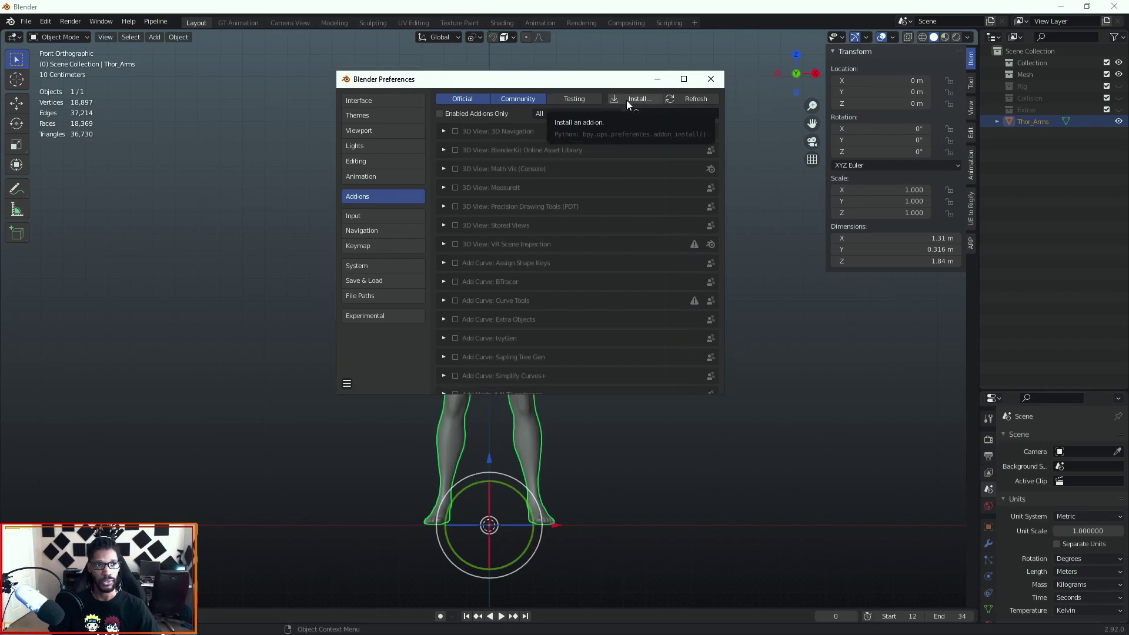
click(626, 100)
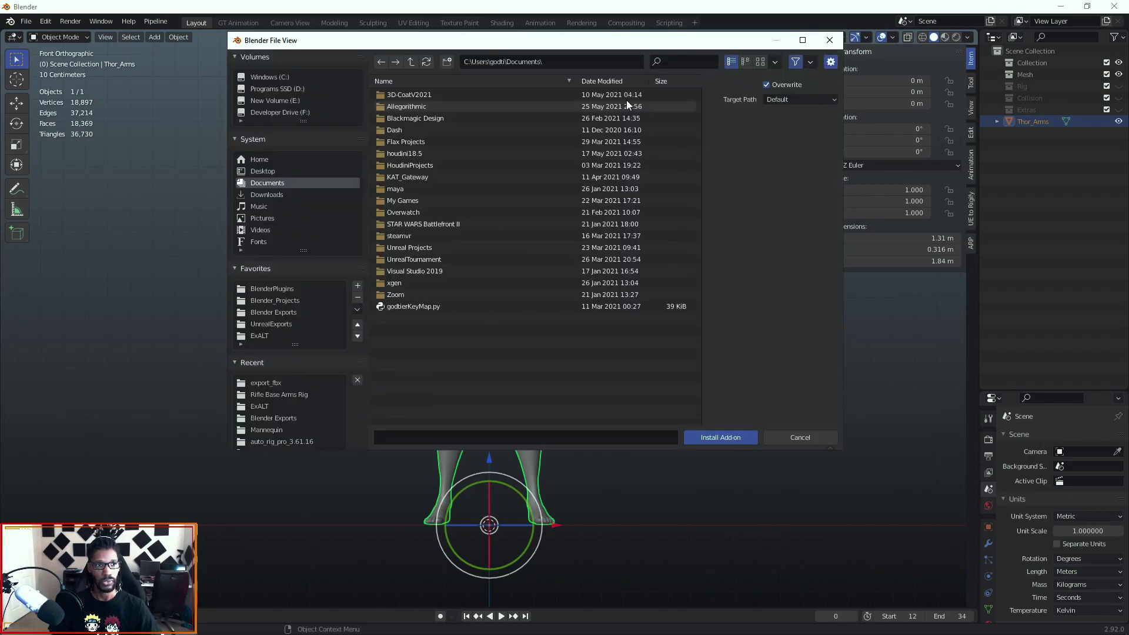
click(276, 289)
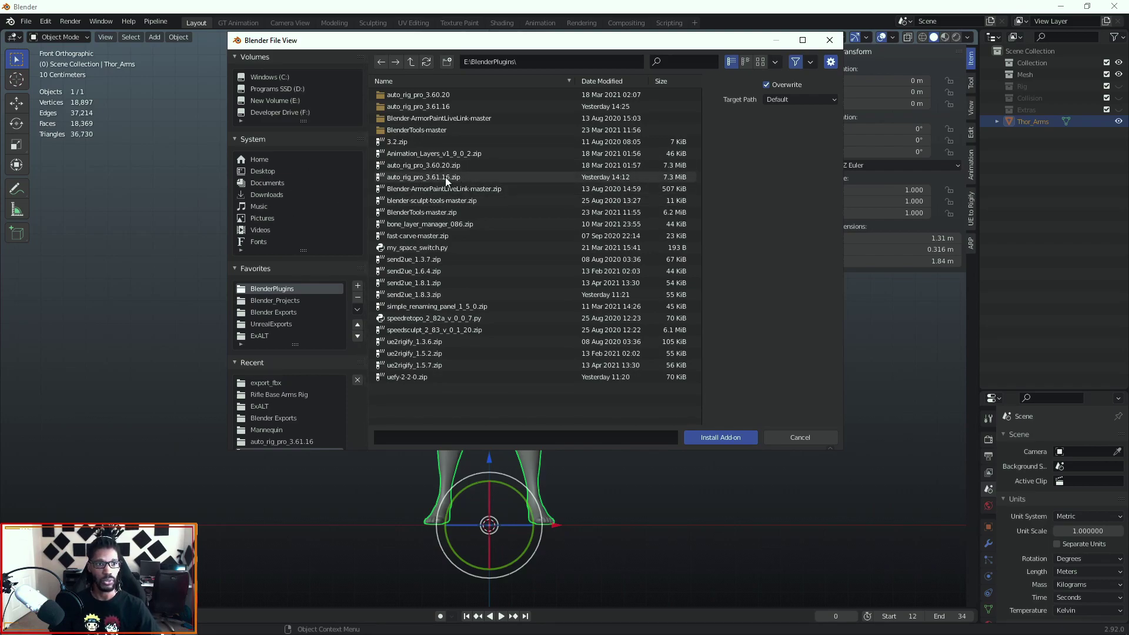
double_click(416, 107)
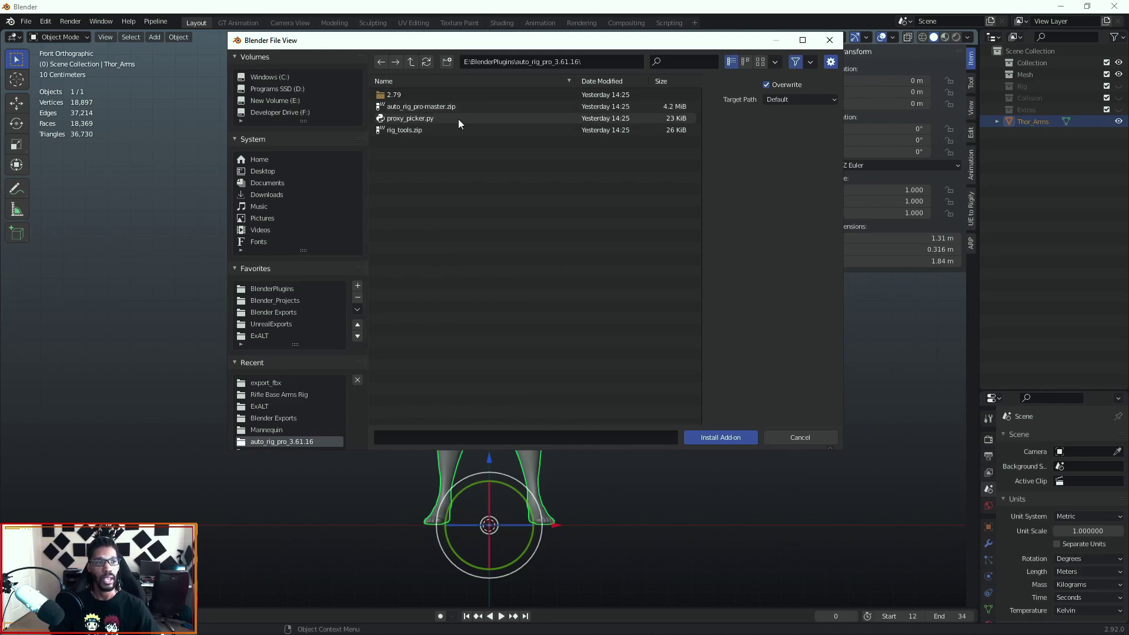
- Point out rig_tools.zip and auto_rig_pro-master.zip as the add-on files, cancel the installation and close the preferences
click(407, 131)
click(418, 106)
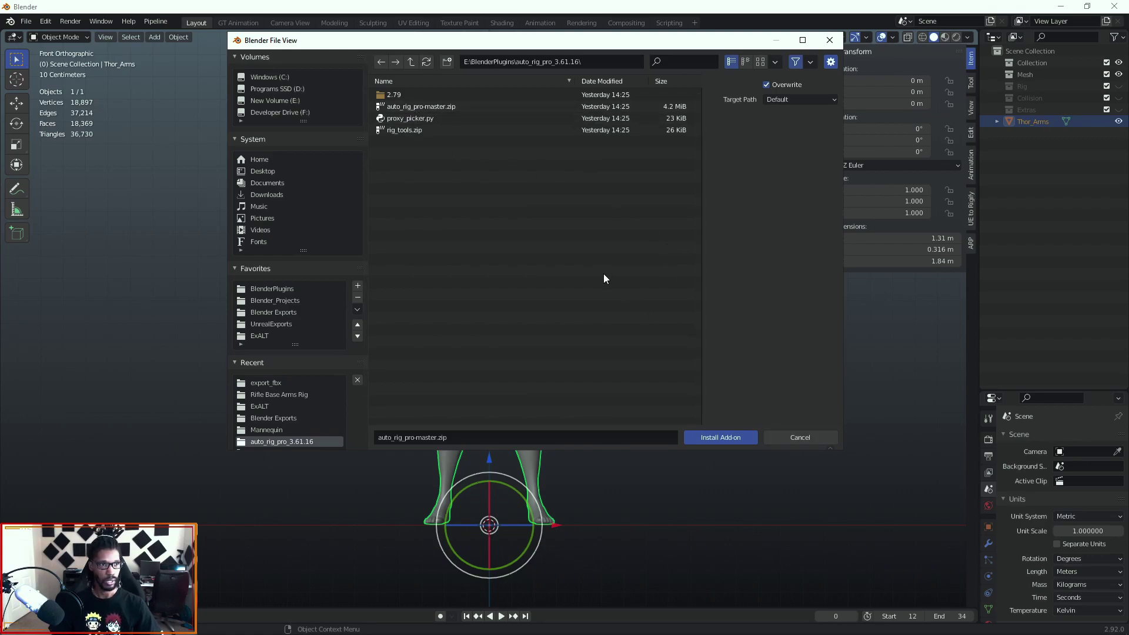
click(768, 436)
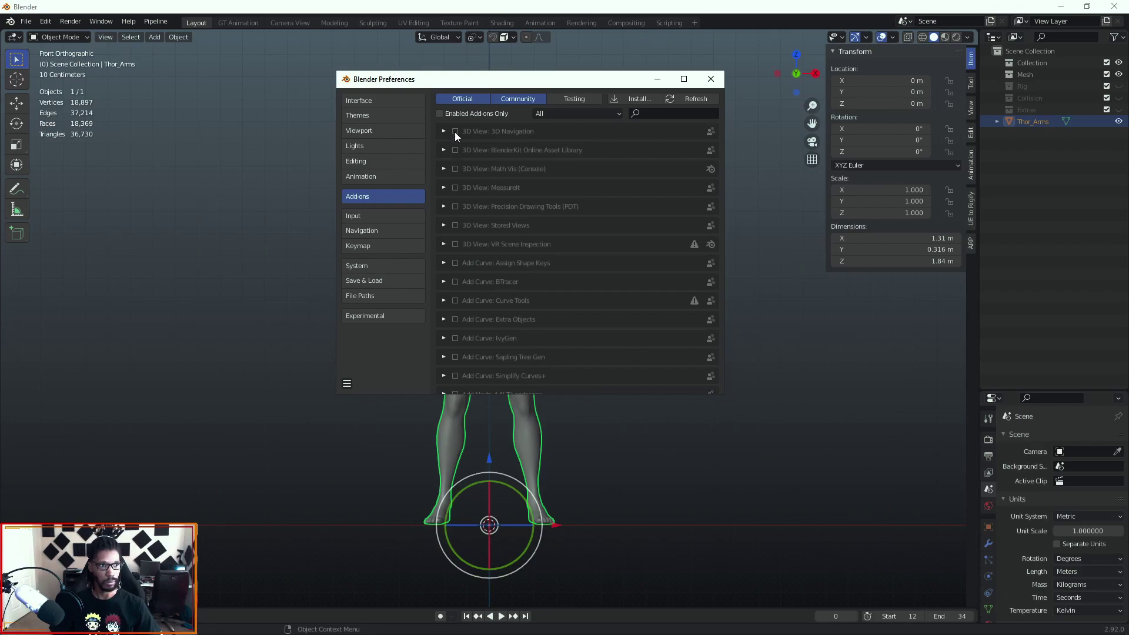
click(709, 80)
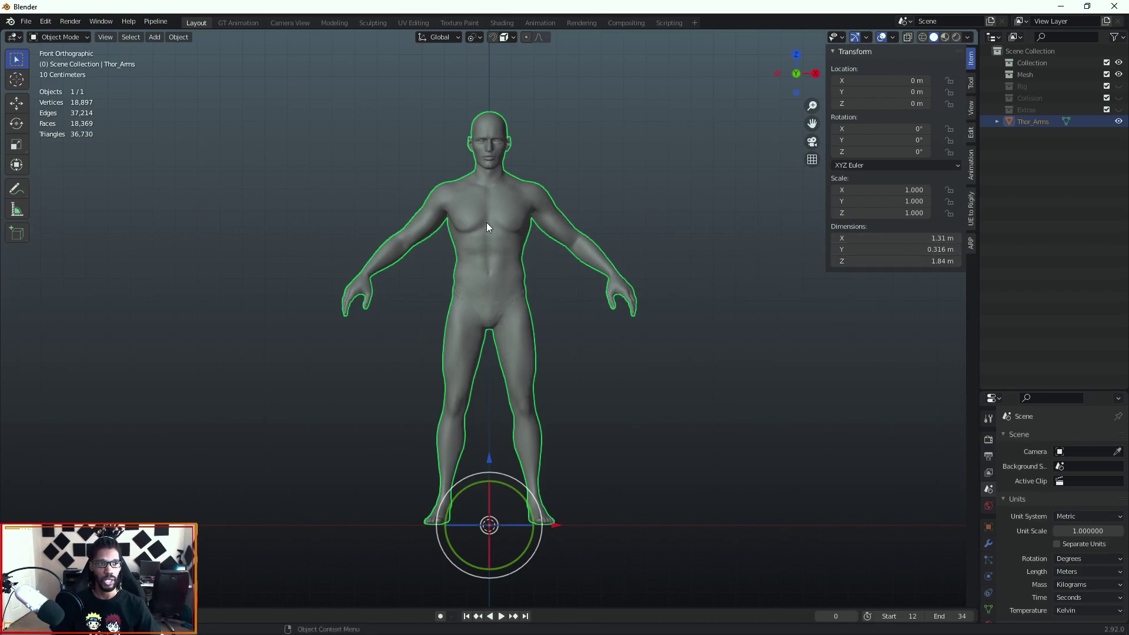
- Show the Auto-Rig Pro tools and expand their Smart section
click(972, 244)
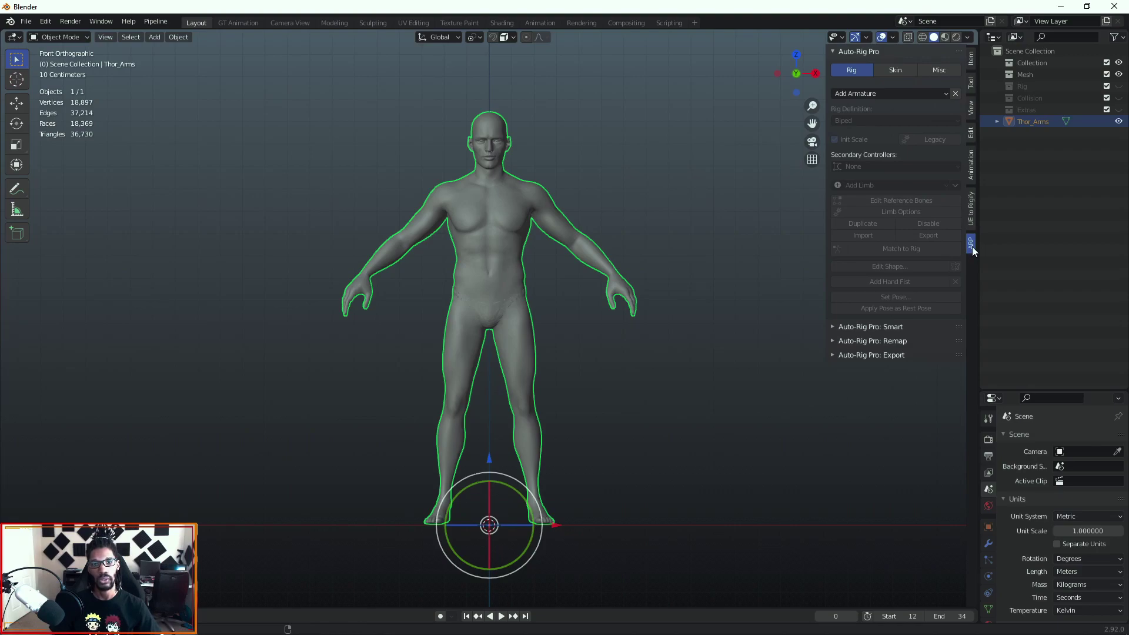
click(833, 327)
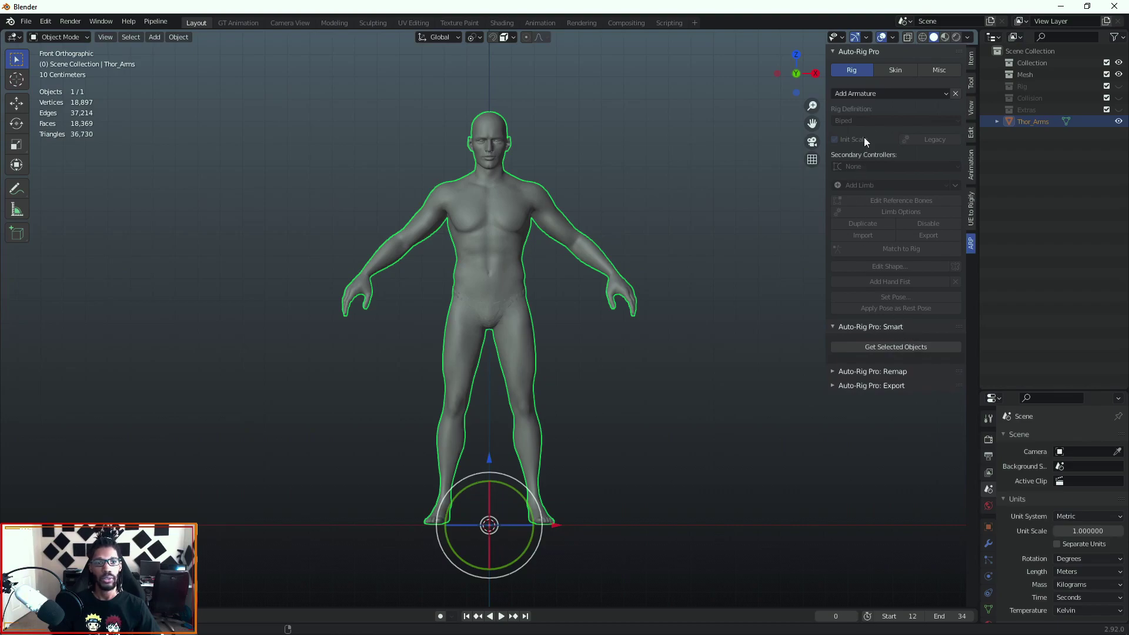
- Add an Empty Auto-Rig Pro armature and give it an Arm (Right) limb
click(929, 94)
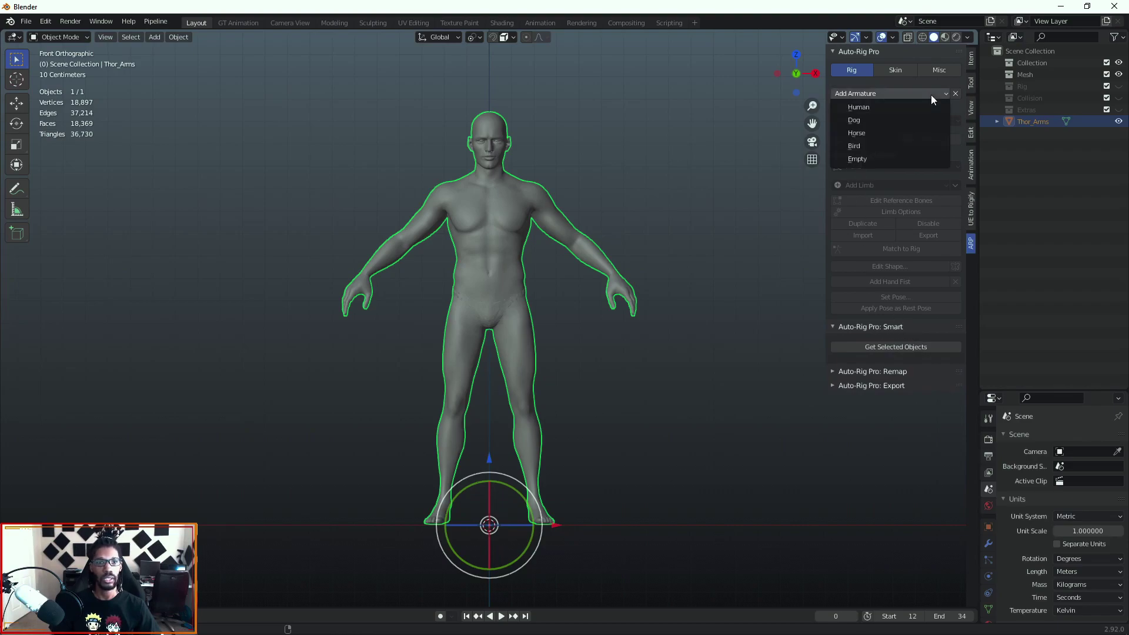
click(866, 159)
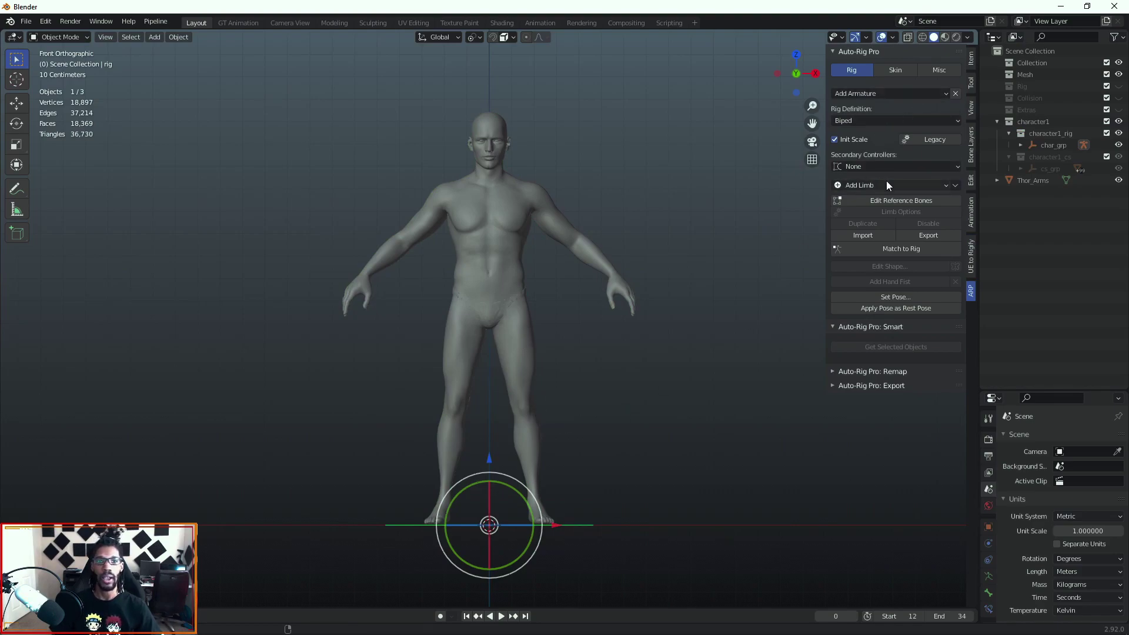
click(945, 185)
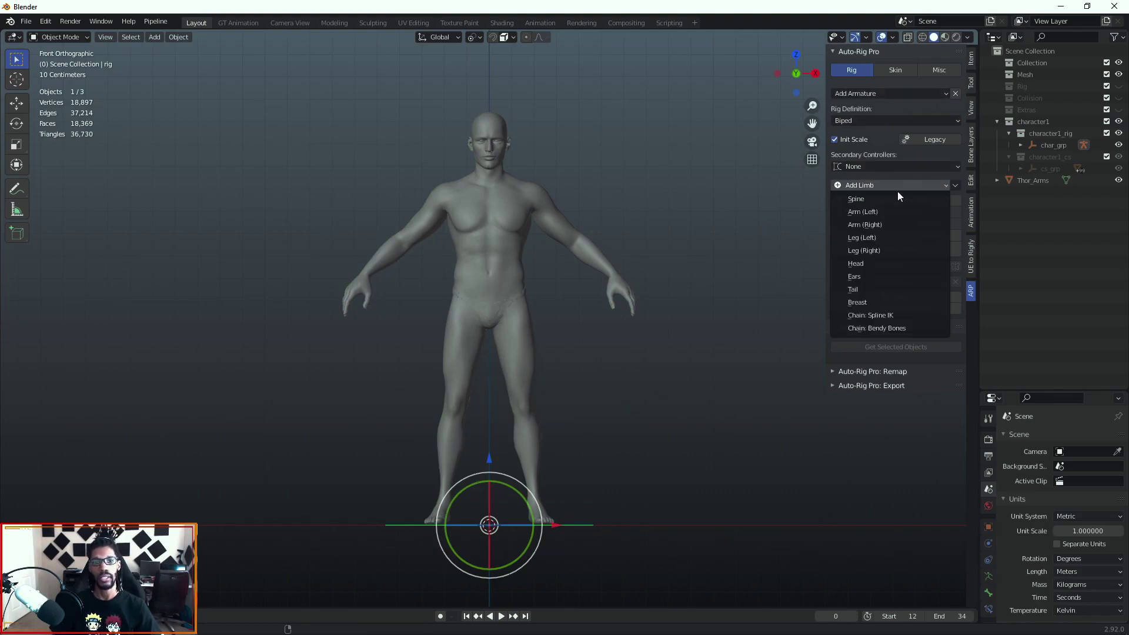
click(866, 224)
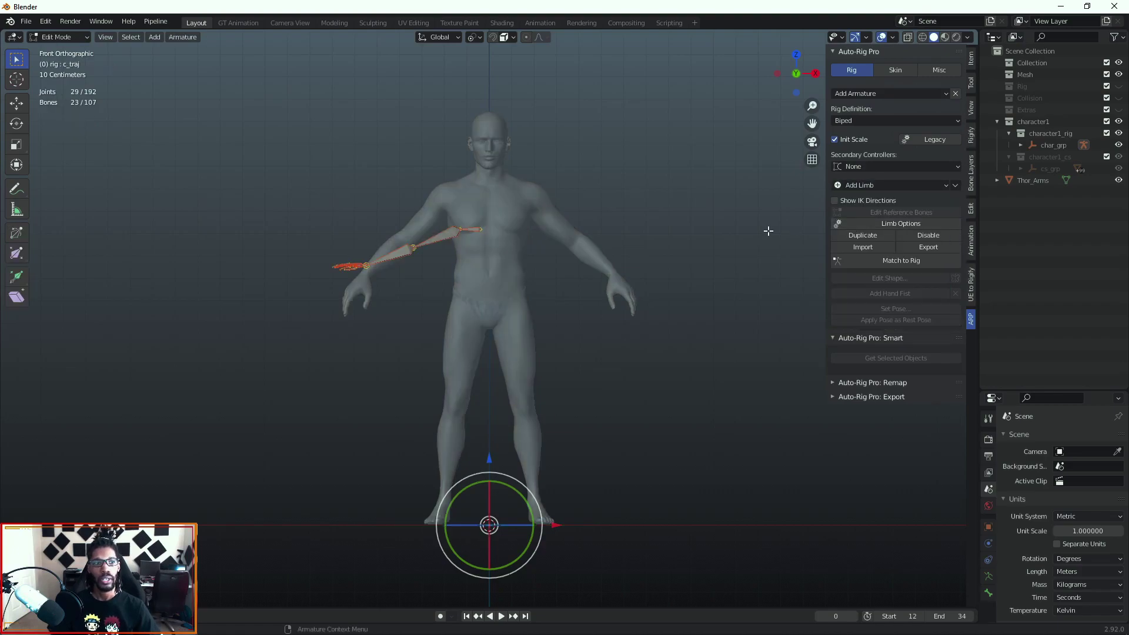
- Move the arm bones up to the character's shoulder and lower the elbow joint onto the mesh's elbow
key(f)
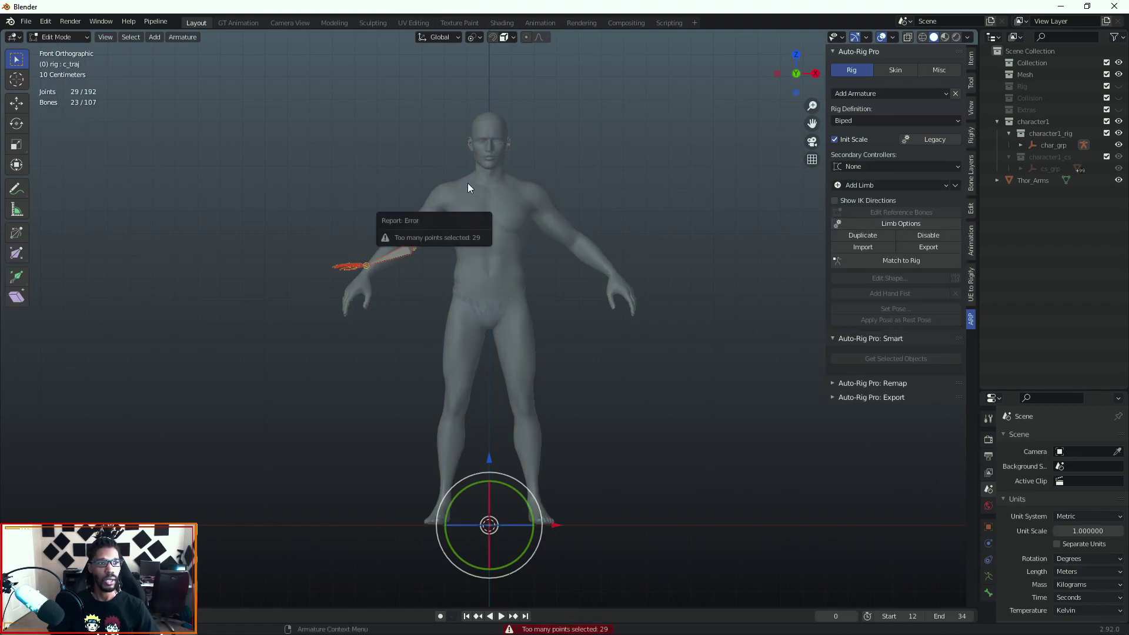
key(g)
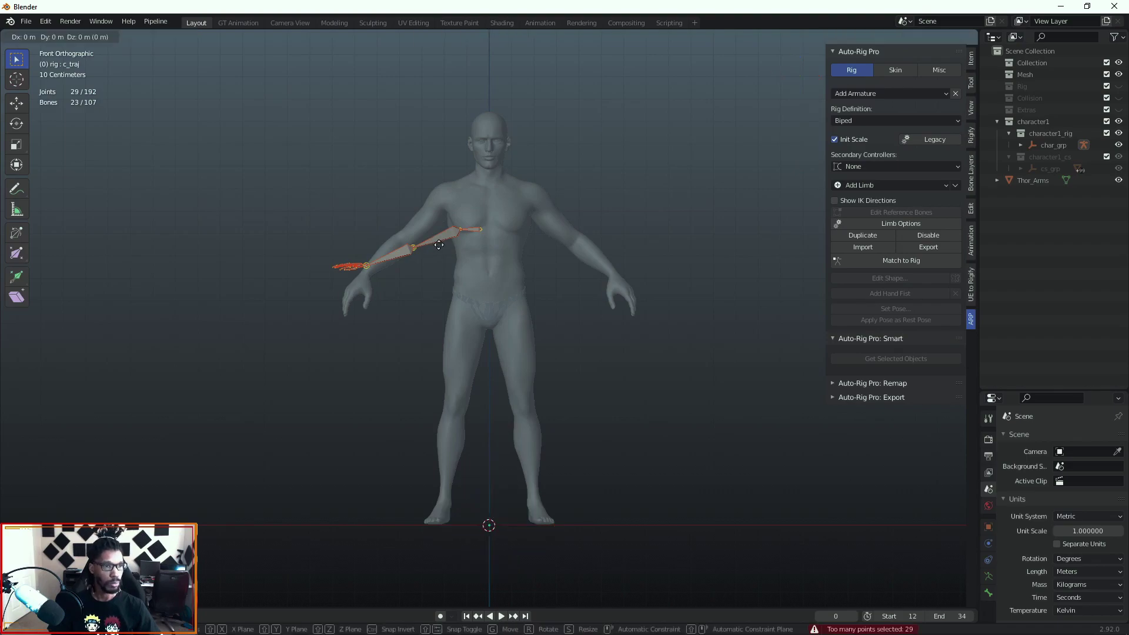
click(423, 207)
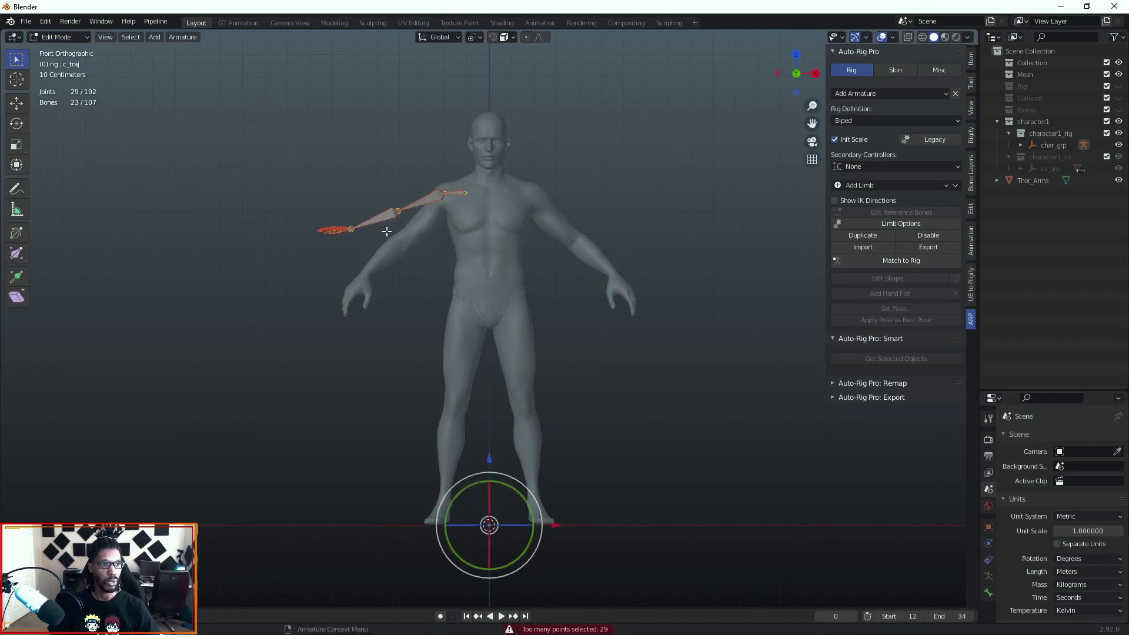
click(396, 213)
key(g)
click(403, 243)
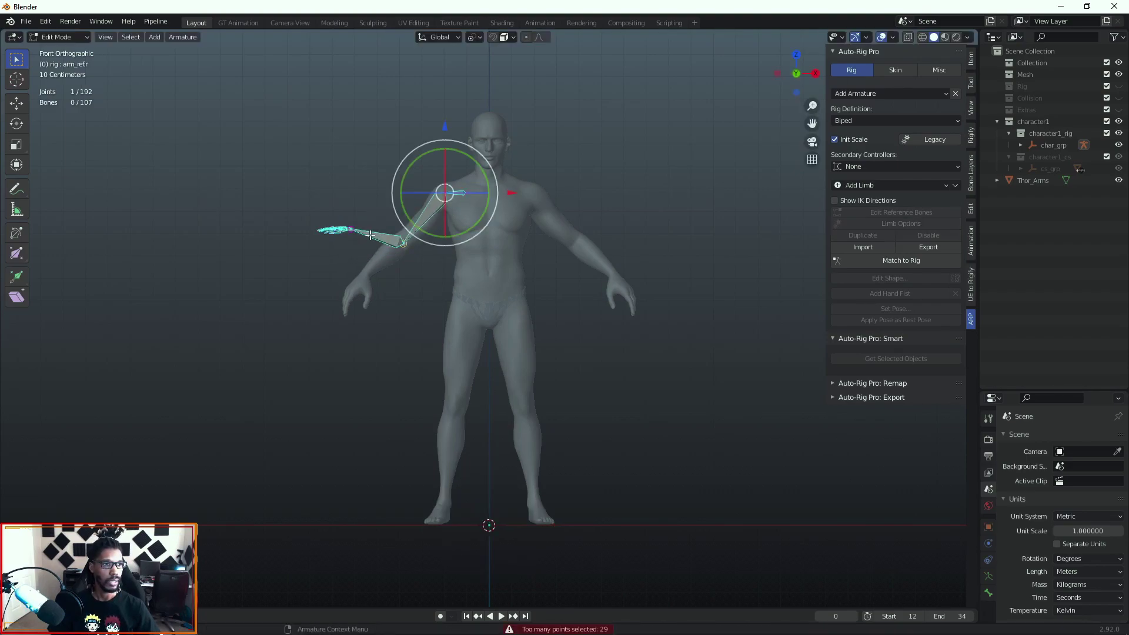
key(g)
right_click(365, 255)
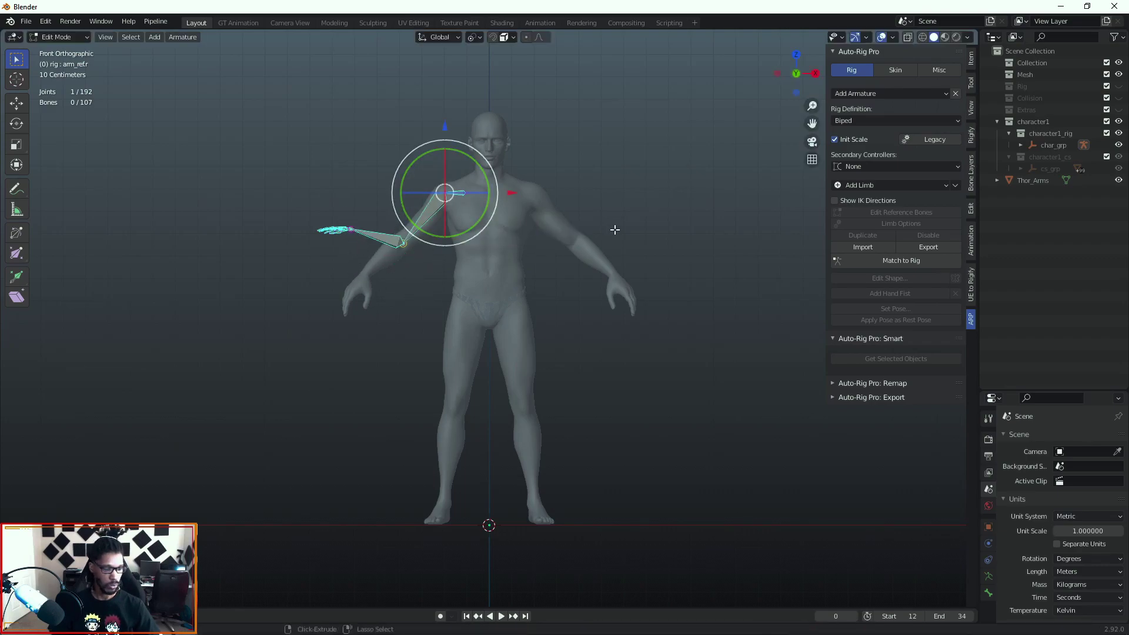
- Undo the joint moves, the added arm limb and the empty armature, back to the selected Thor_Arms mesh
key(ctrl+z)
key(ctrl+z)
key(ctrl+z)
key(ctrl+z)
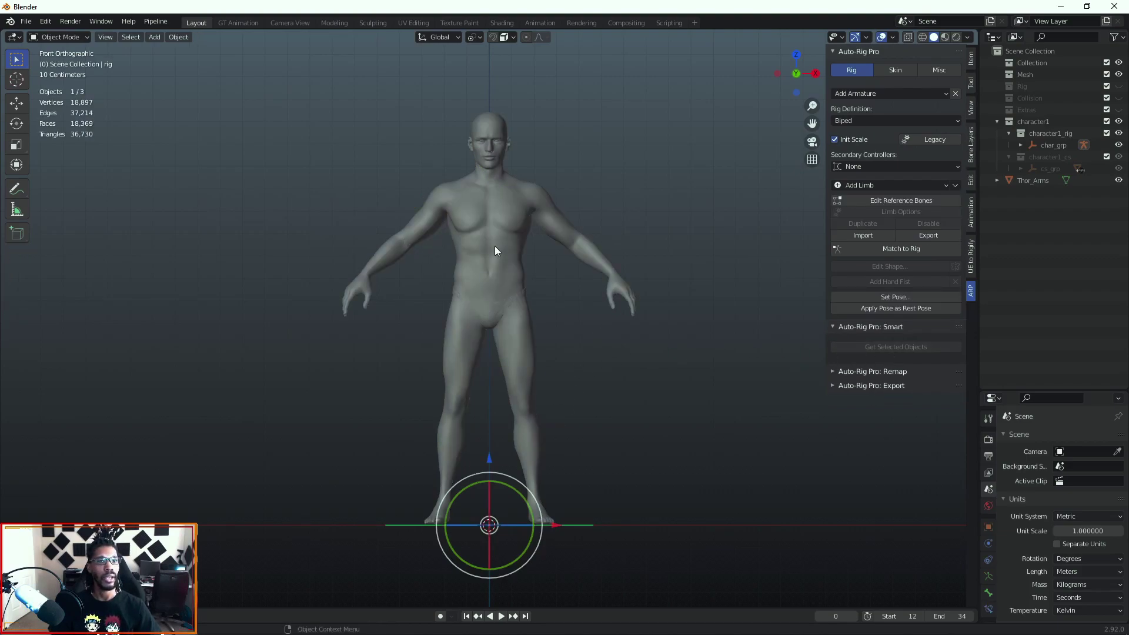
key(ctrl+z)
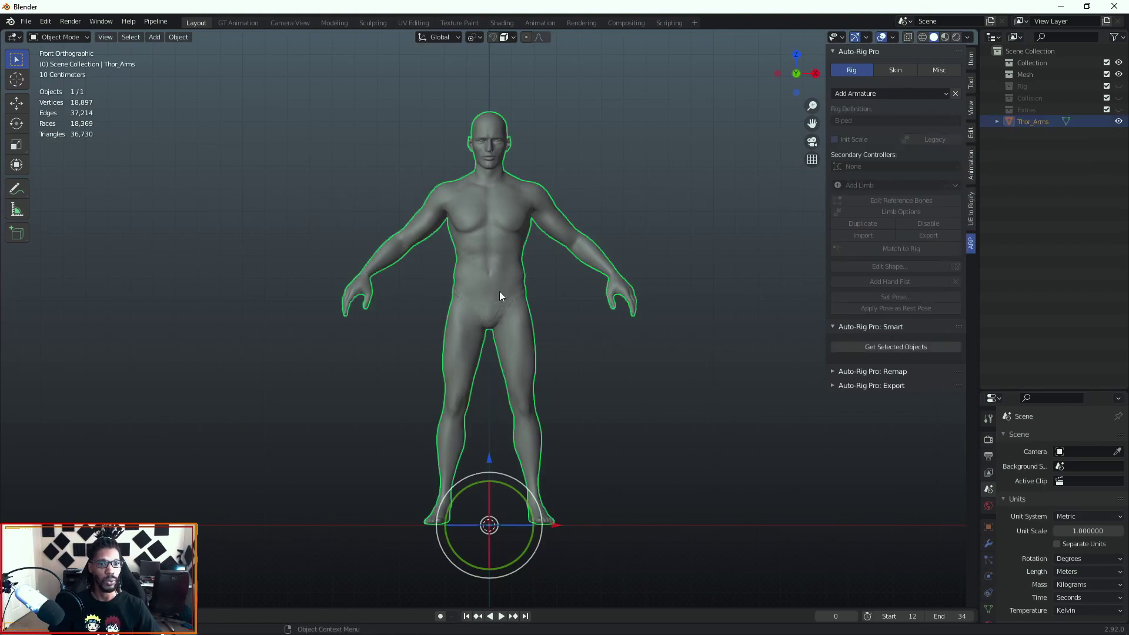
- Load the selected Thor_Arms mesh into Auto-Rig Pro Smart and place the neck marker at the base of the neck
click(890, 349)
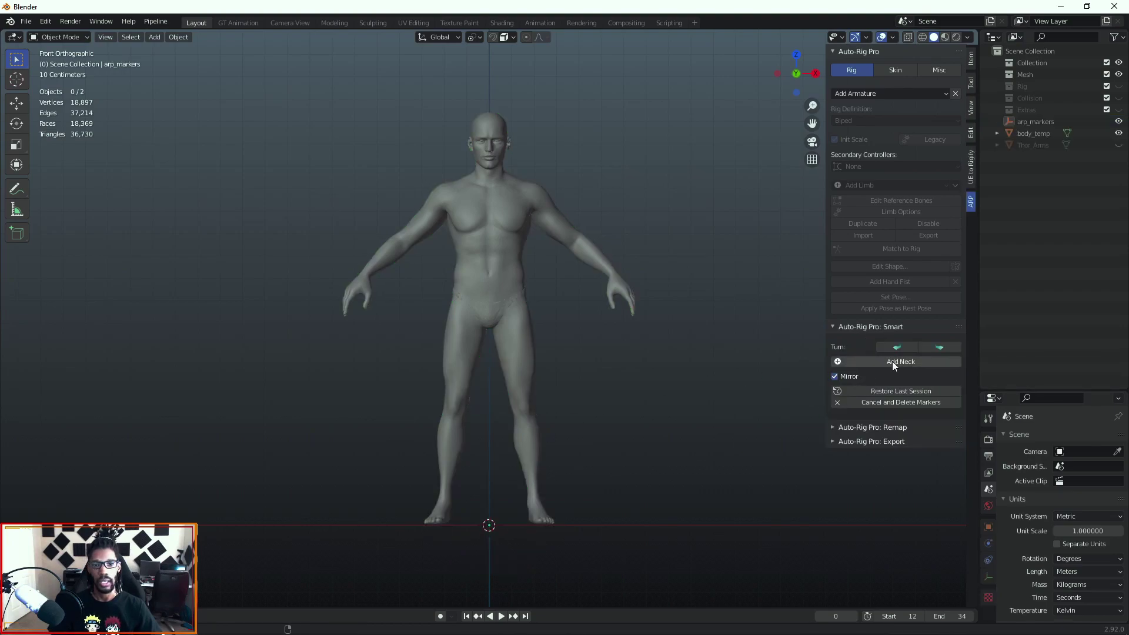
click(892, 361)
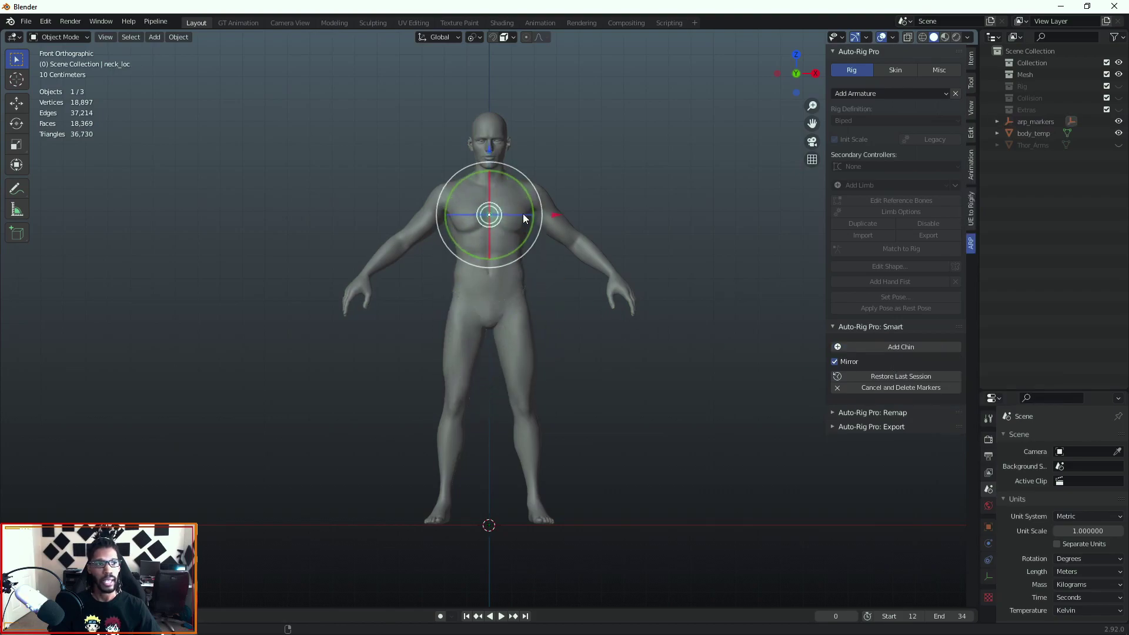
click(521, 186)
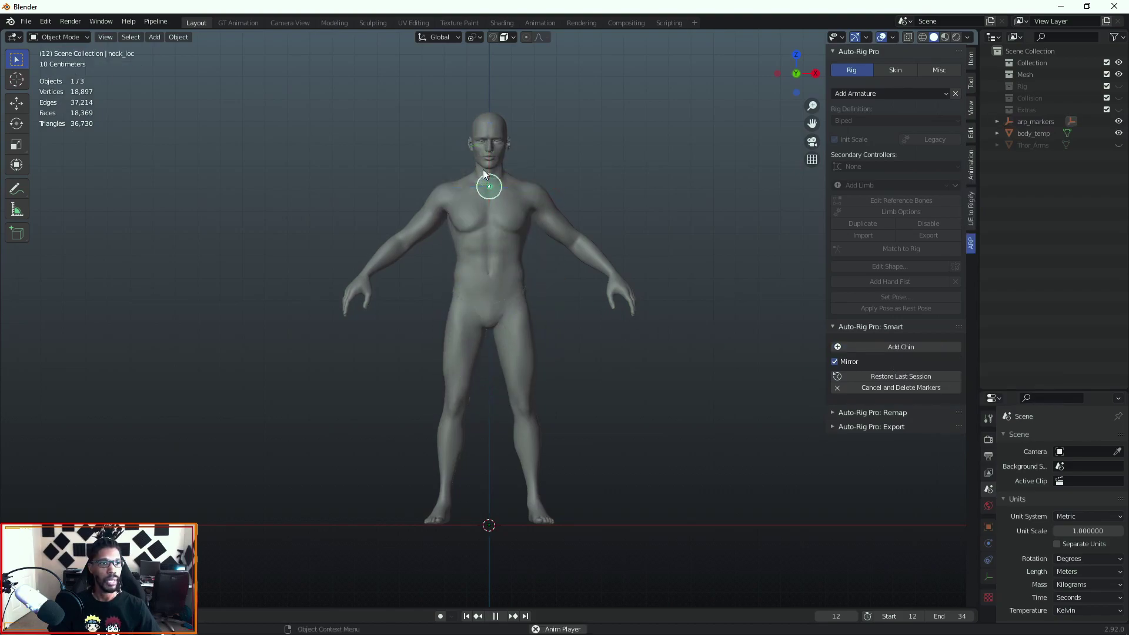
scroll(482, 170, up, 10)
scroll(482, 170, down, 5)
shift+middle_drag(485, 147, 507, 506)
scroll(517, 356, up, 4)
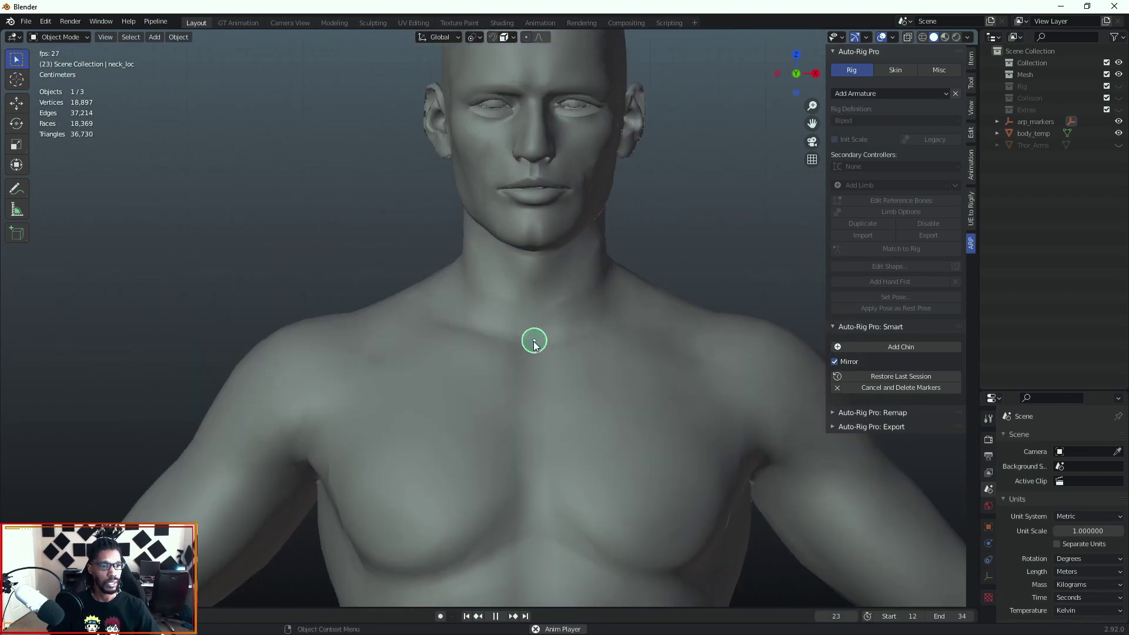
- Place the chin marker on the character's chin and the mirrored shoulder markers on the shoulder joints
scroll(532, 343, down, 5)
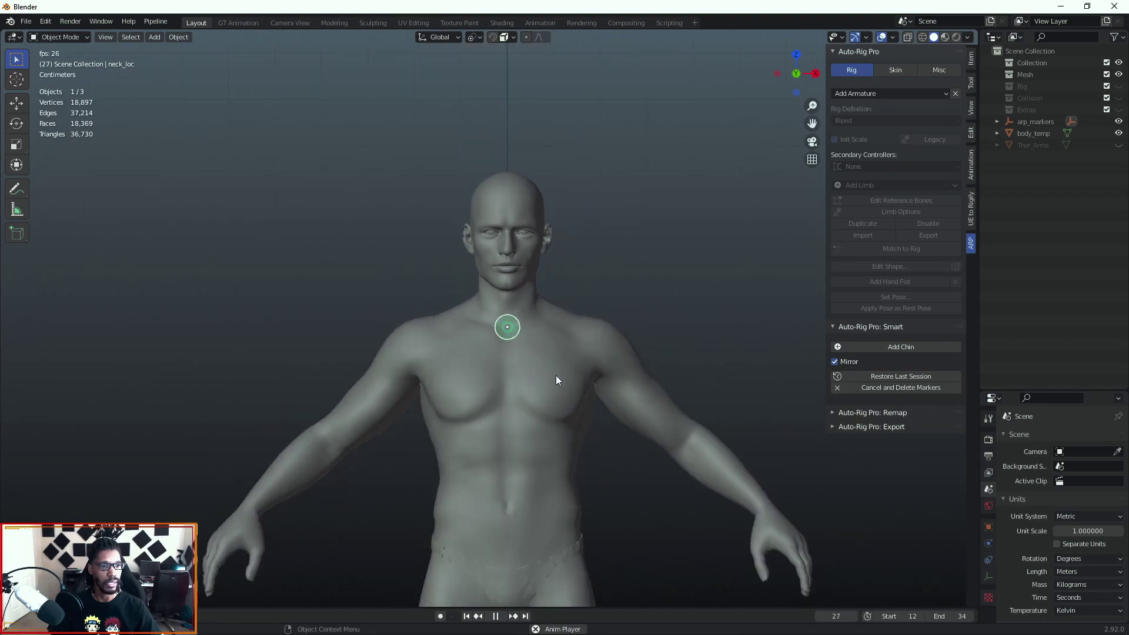
click(899, 348)
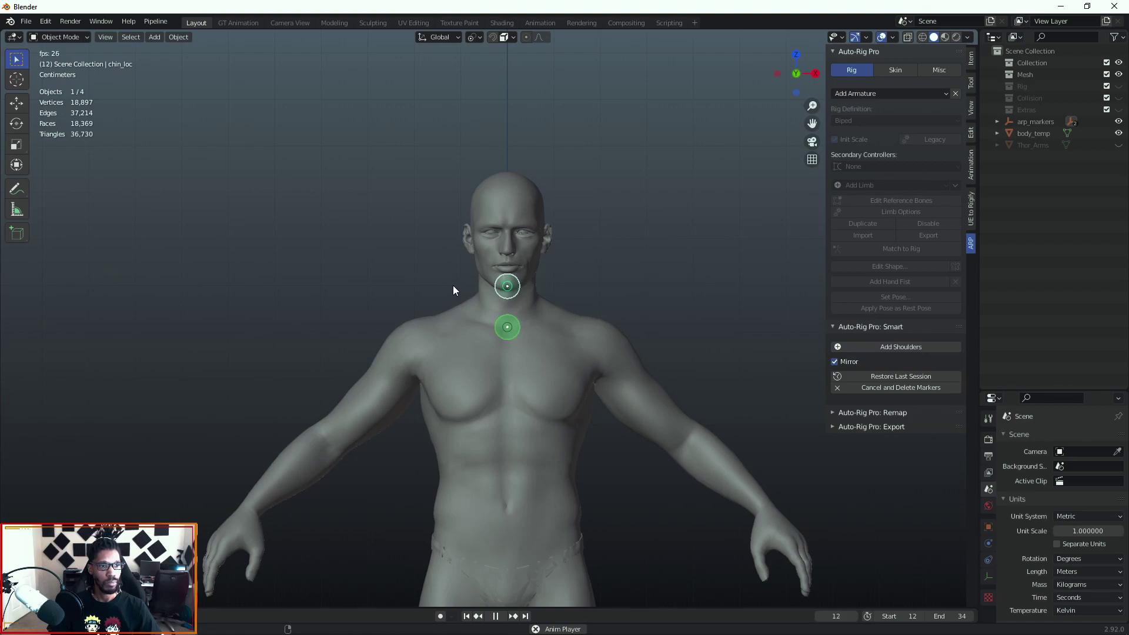
click(451, 283)
click(912, 347)
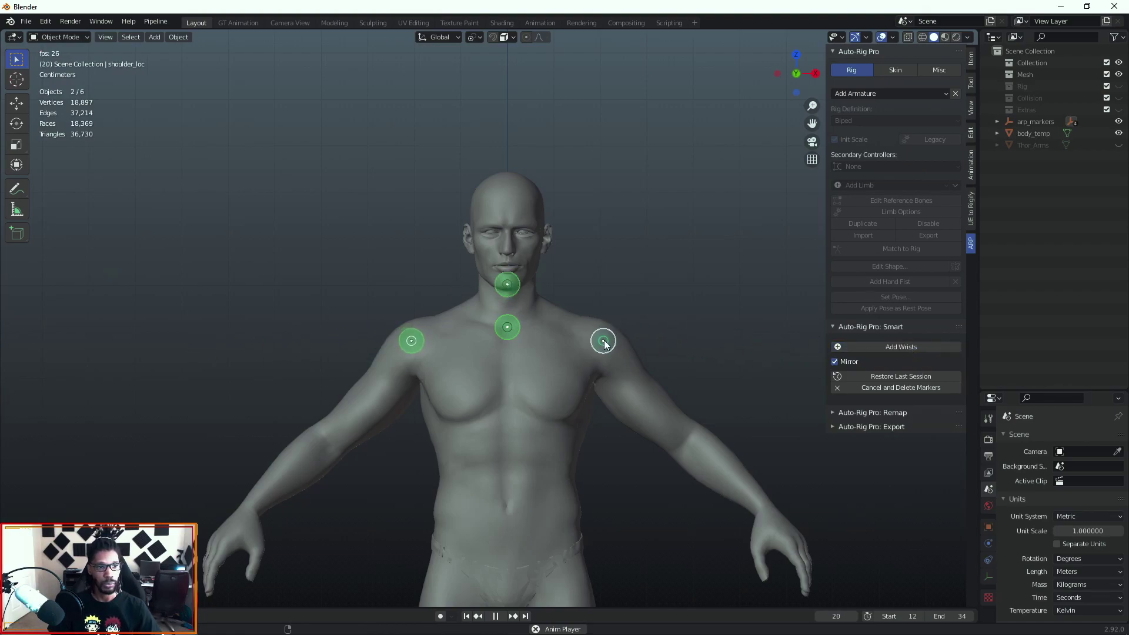
click(604, 341)
- Place the mirrored wrist markers on both wrists and check the markers from the side and front
click(911, 348)
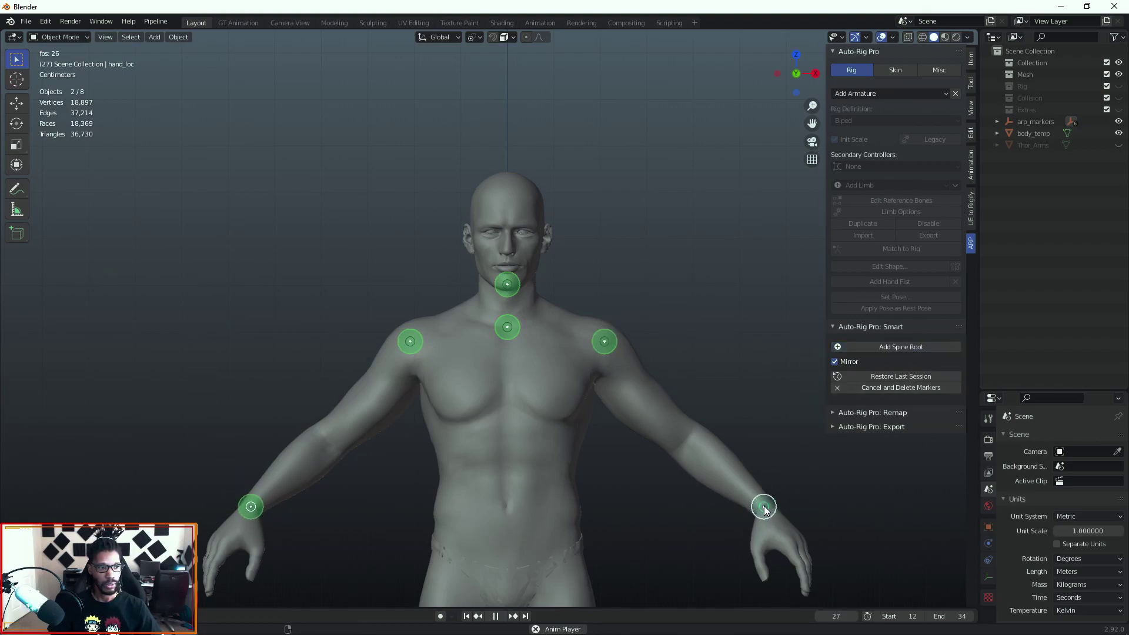
click(764, 508)
scroll(464, 435, down, 3)
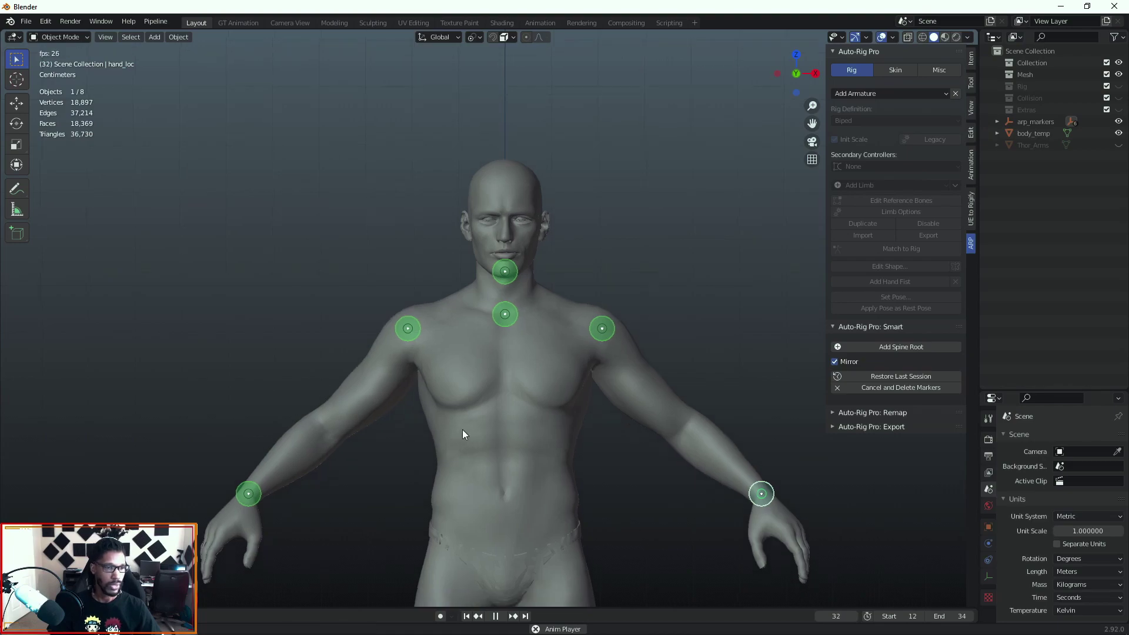
shift+middle_drag(478, 386, 473, 359)
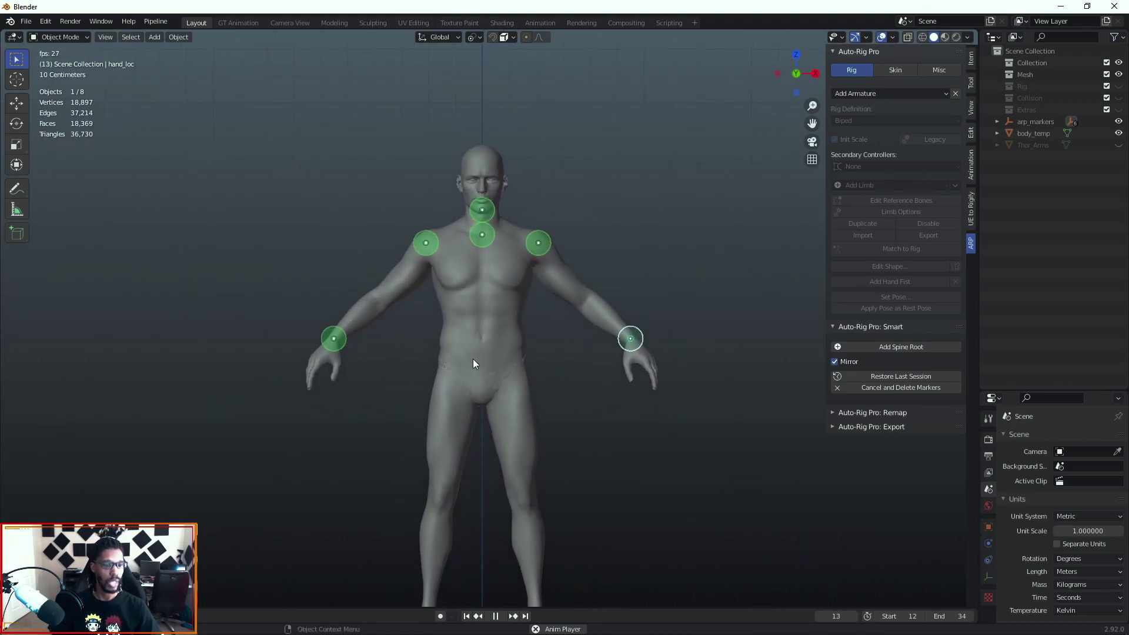
key(KP_3)
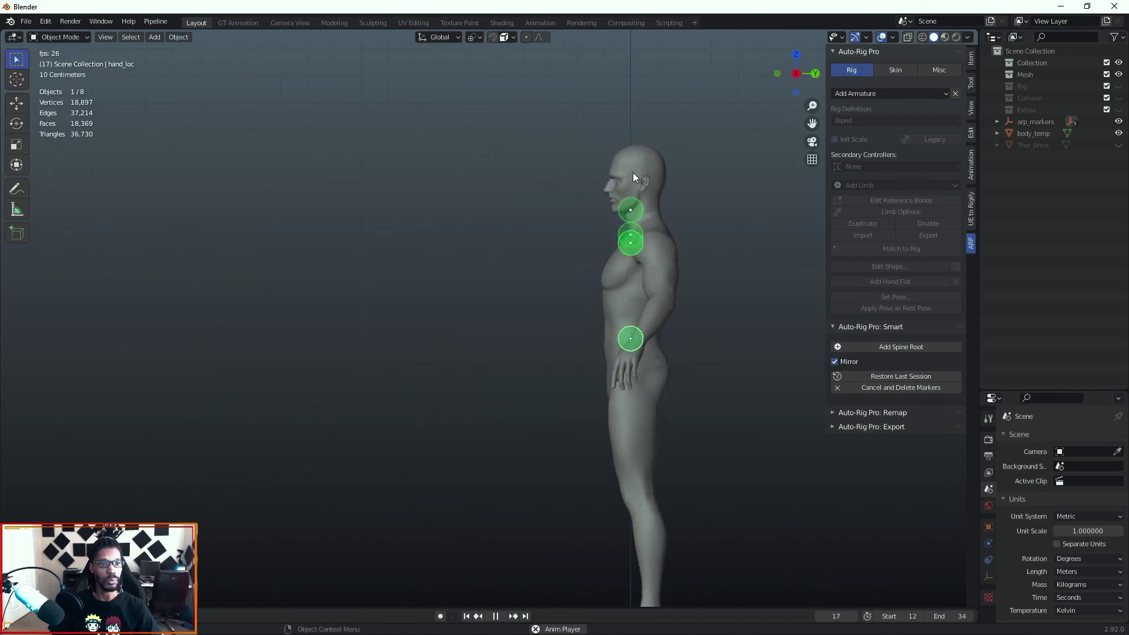
key(KP_1)
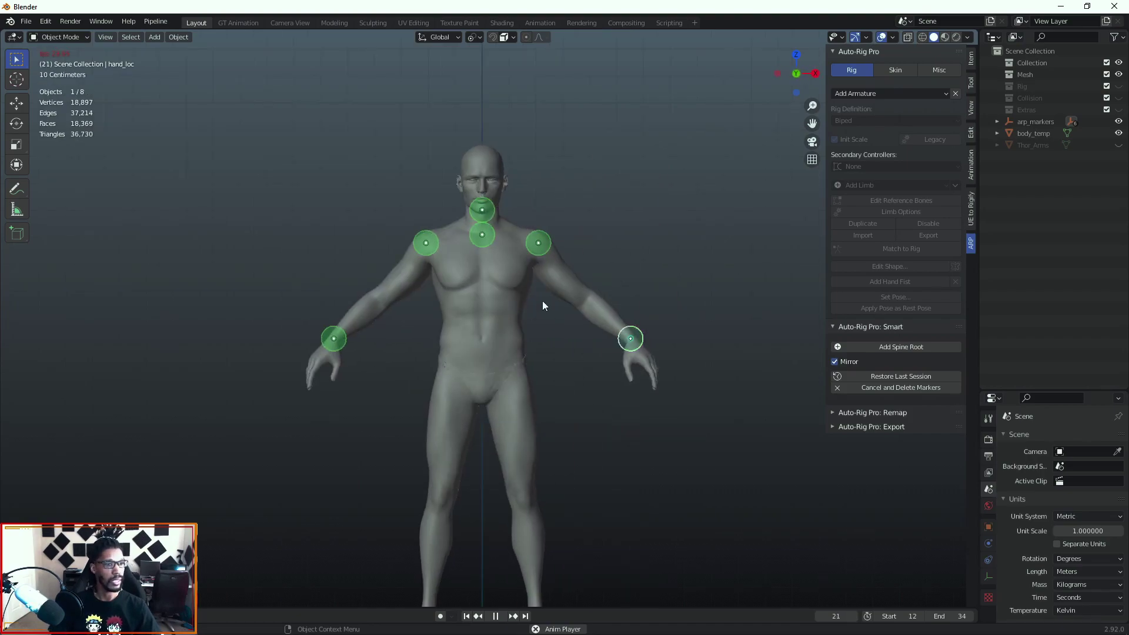
- Add the spine root marker at the waist and the mirrored ankle markers on both ankles
shift+middle_drag(493, 321, 489, 259)
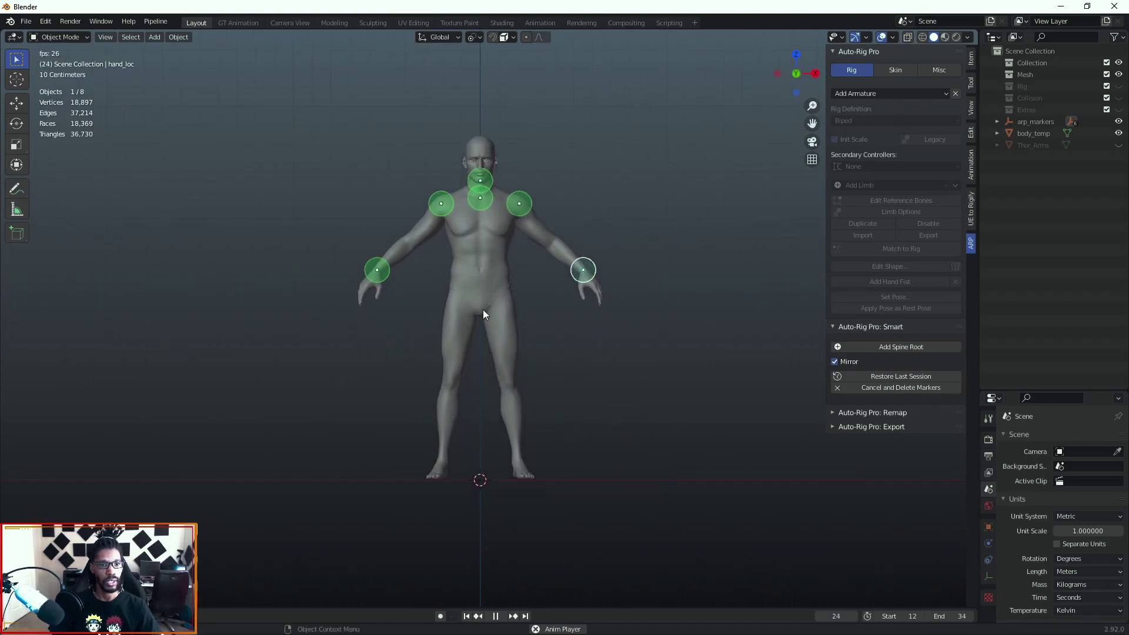
scroll(482, 309, up, 1)
click(929, 346)
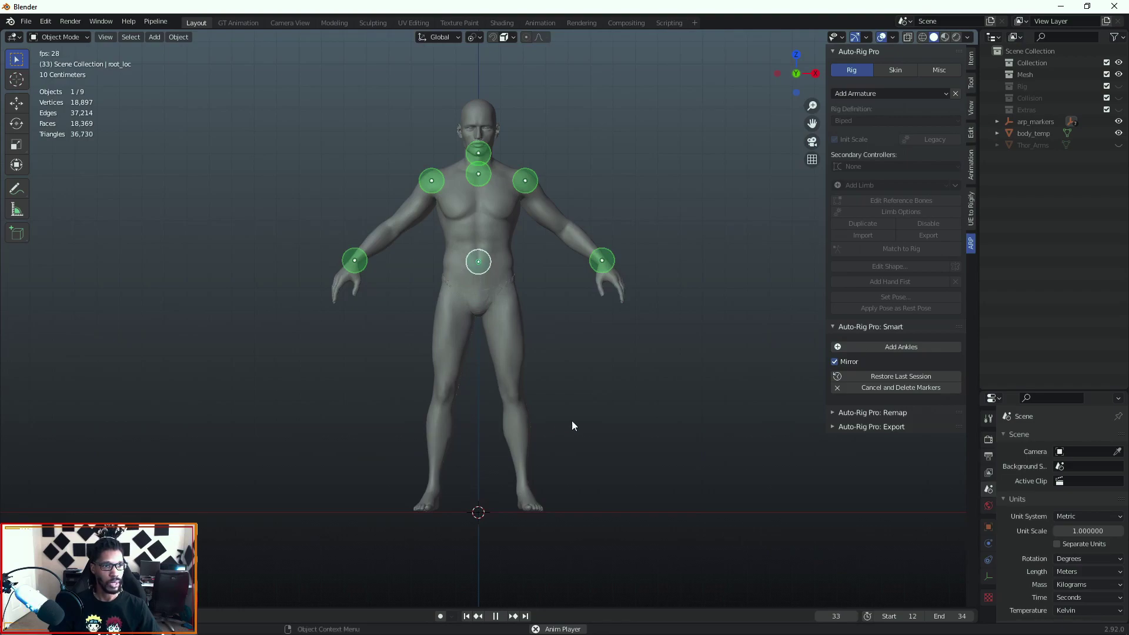
click(883, 348)
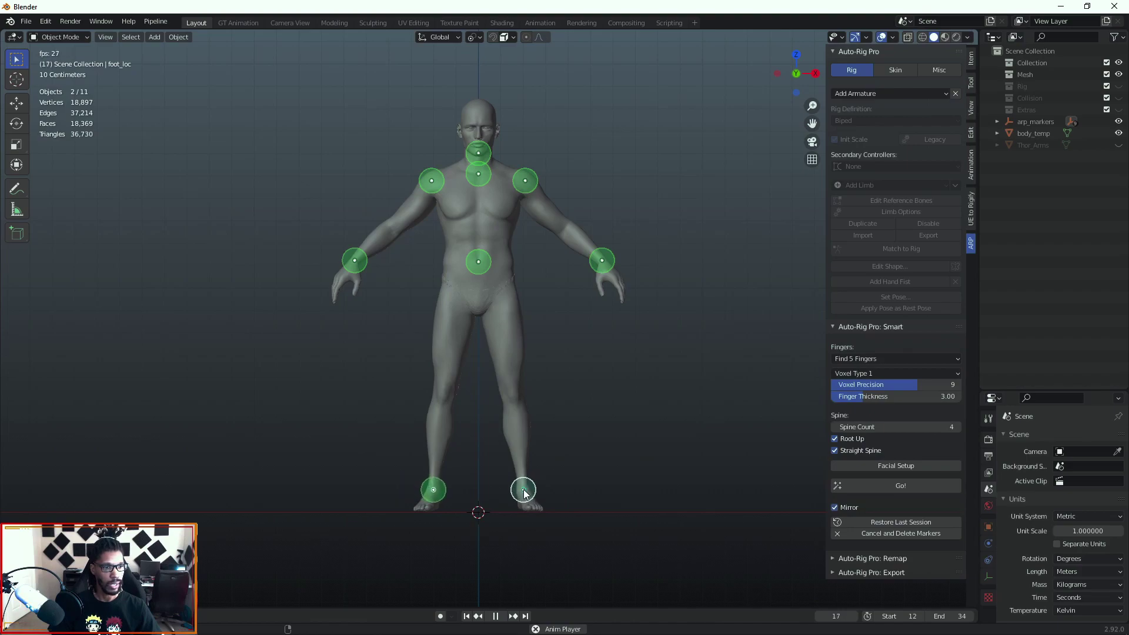
click(522, 489)
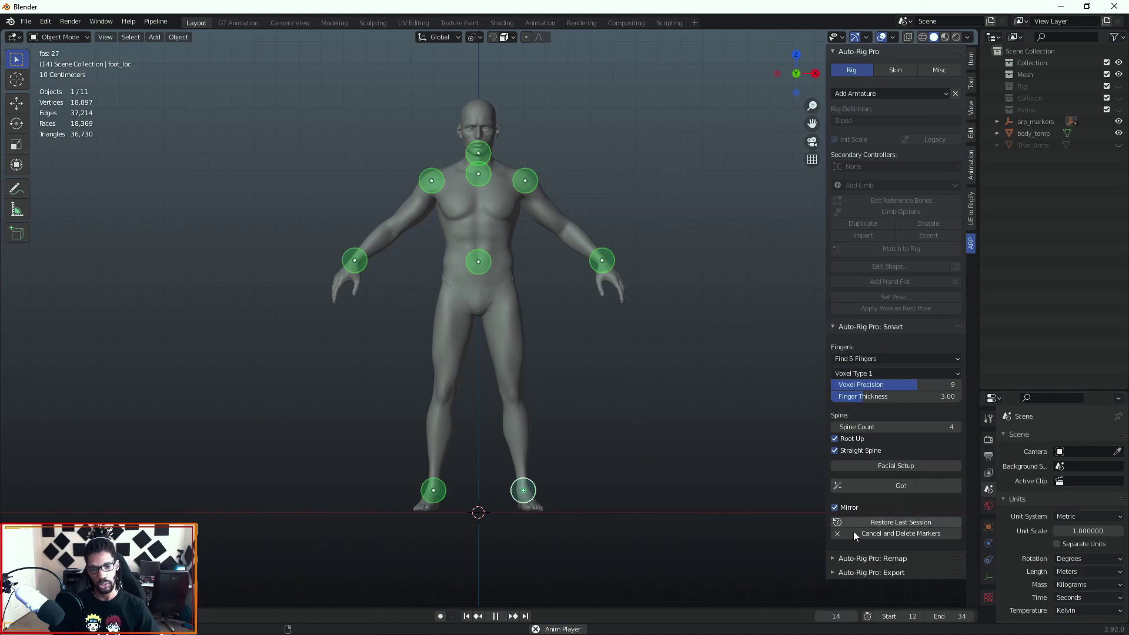
- Generate the biped reference bones from the placed markers and check how they sit inside the body from the side
click(898, 489)
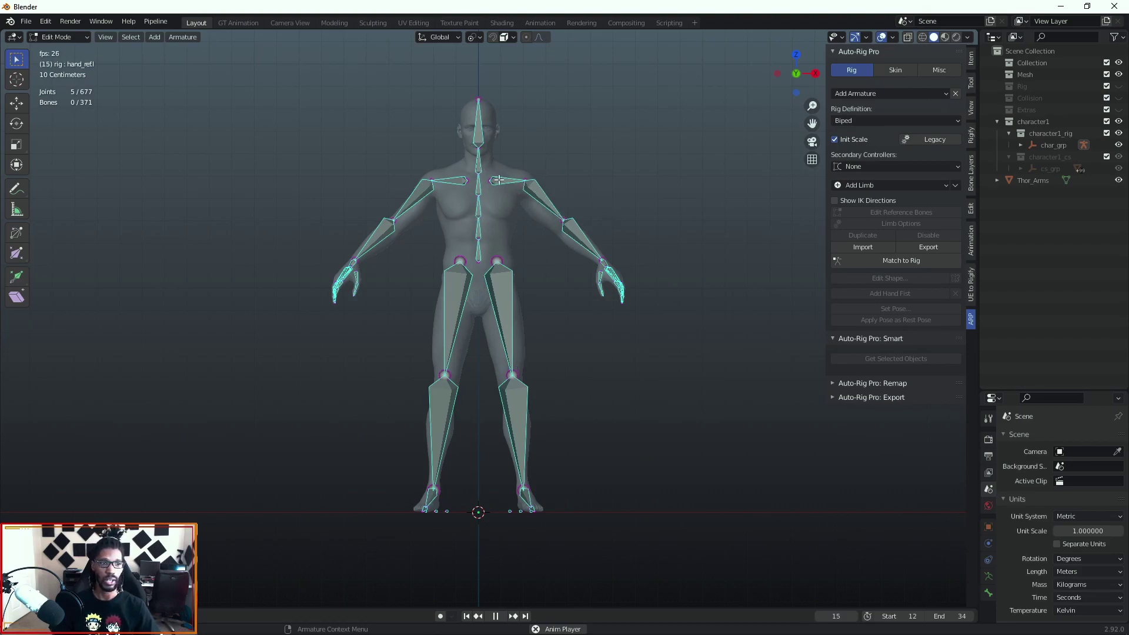
middle_drag(556, 232, 558, 268)
scroll(594, 270, up, 3)
middle_drag(643, 248, 623, 214)
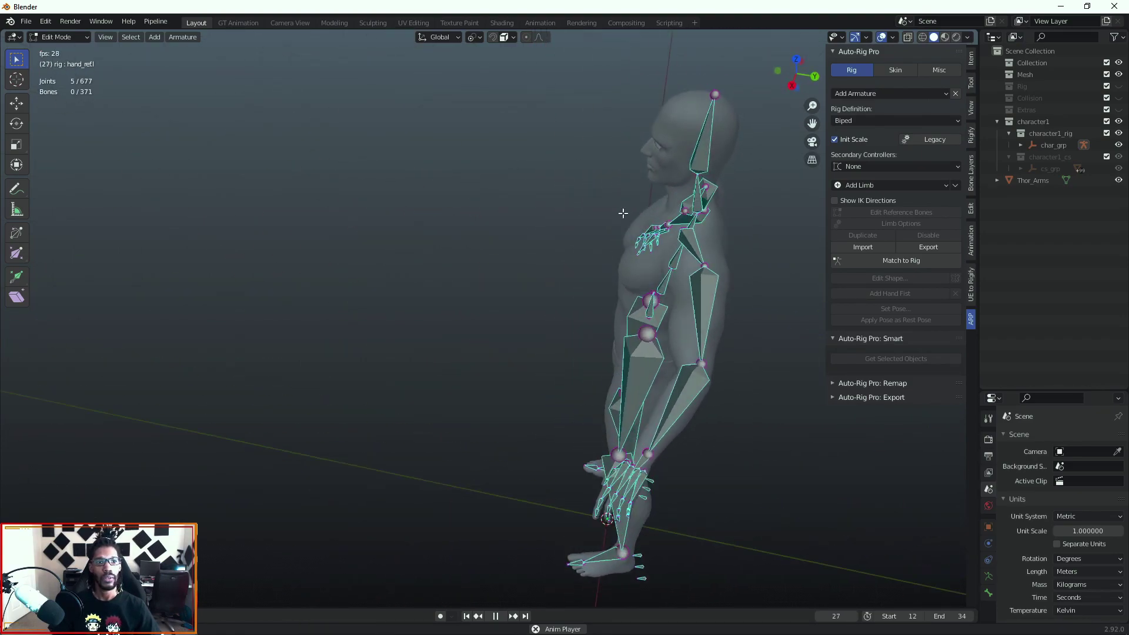
key(KP_3)
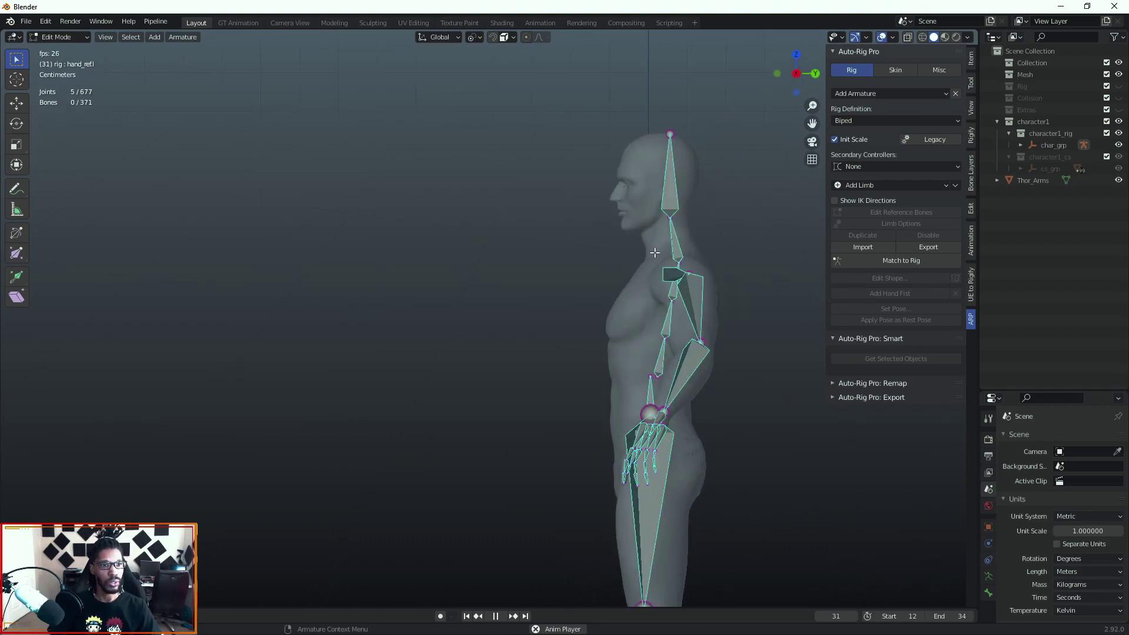
- Move the mirrored inner shoulder joints towards the front of the chest along the global Y axis, working from the top view
key(KP_7)
shift+middle_drag(392, 87, 579, 238)
scroll(581, 310, up, 3)
scroll(581, 309, up, 1)
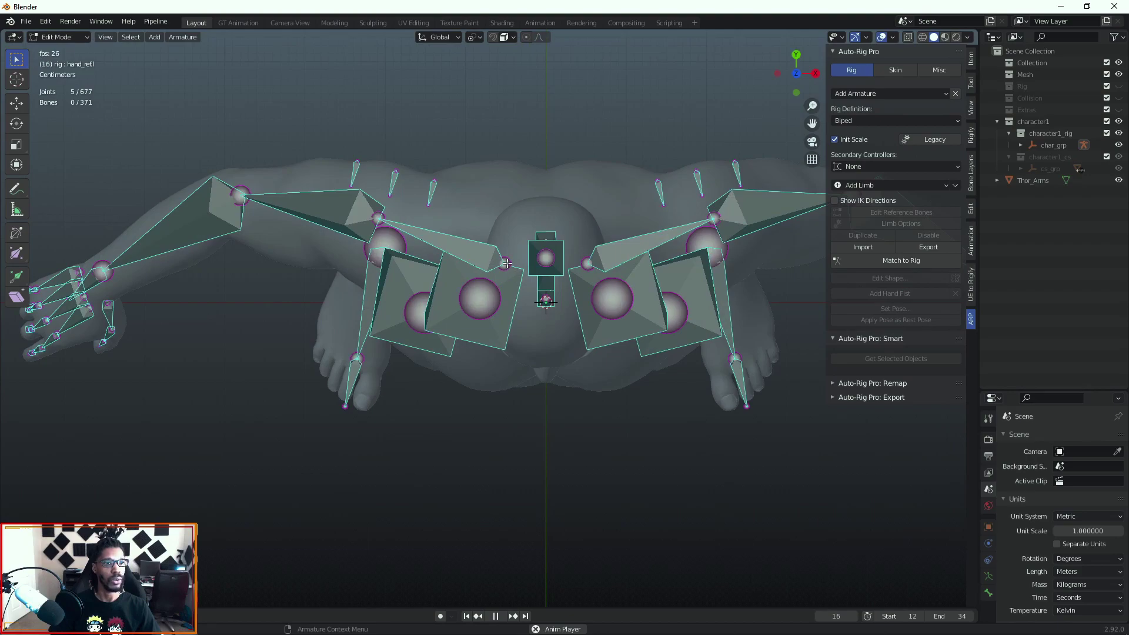
click(586, 263)
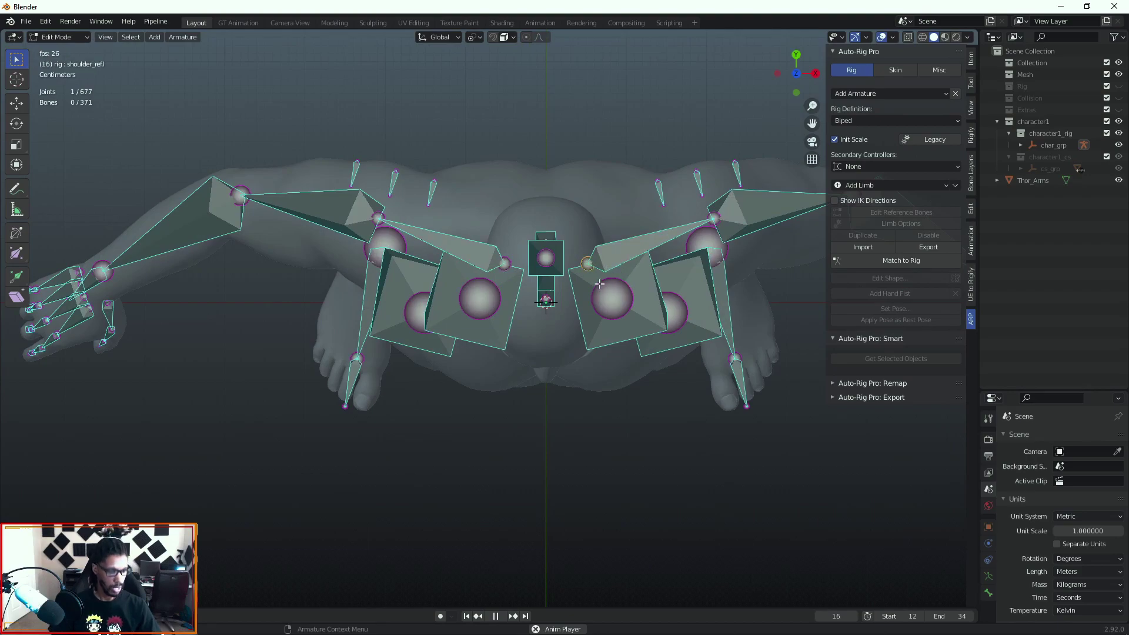
key(g)
key(y)
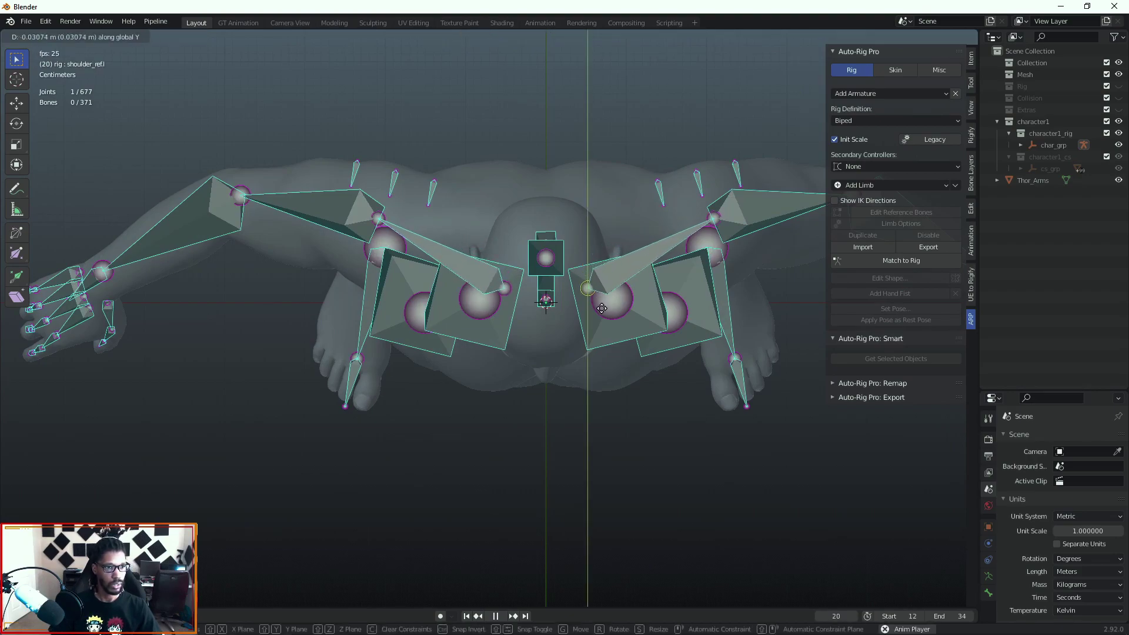
click(602, 318)
- Review the limb options of the lower spine bone and accept them with a spine count of 4
middle_drag(652, 314, 652, 258)
scroll(648, 219, down, 2)
scroll(649, 219, down, 1)
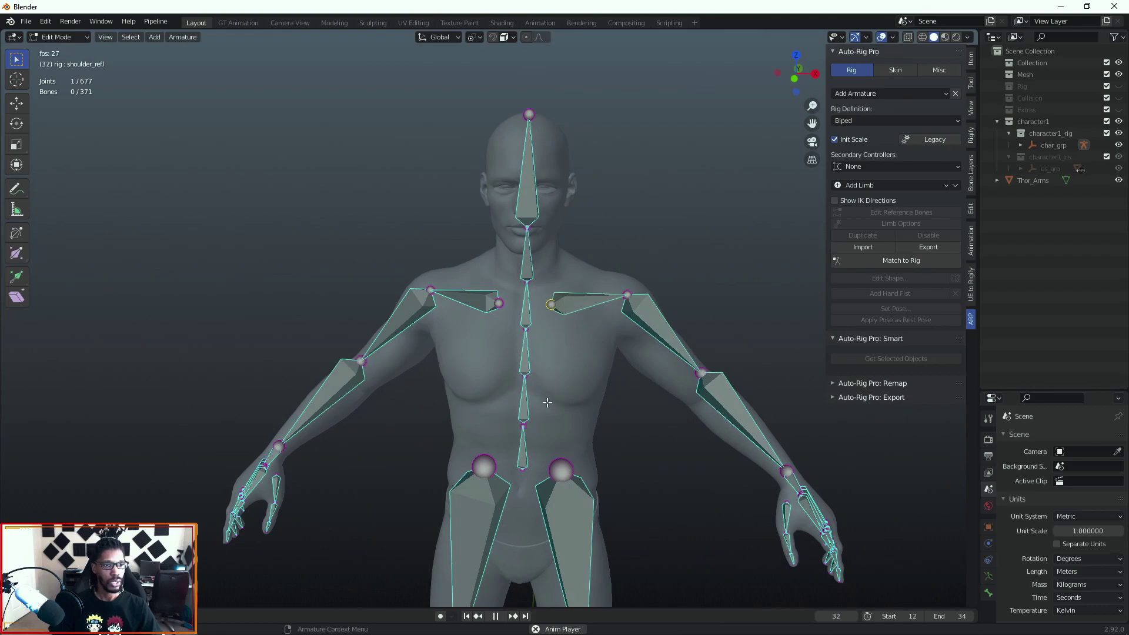
click(523, 409)
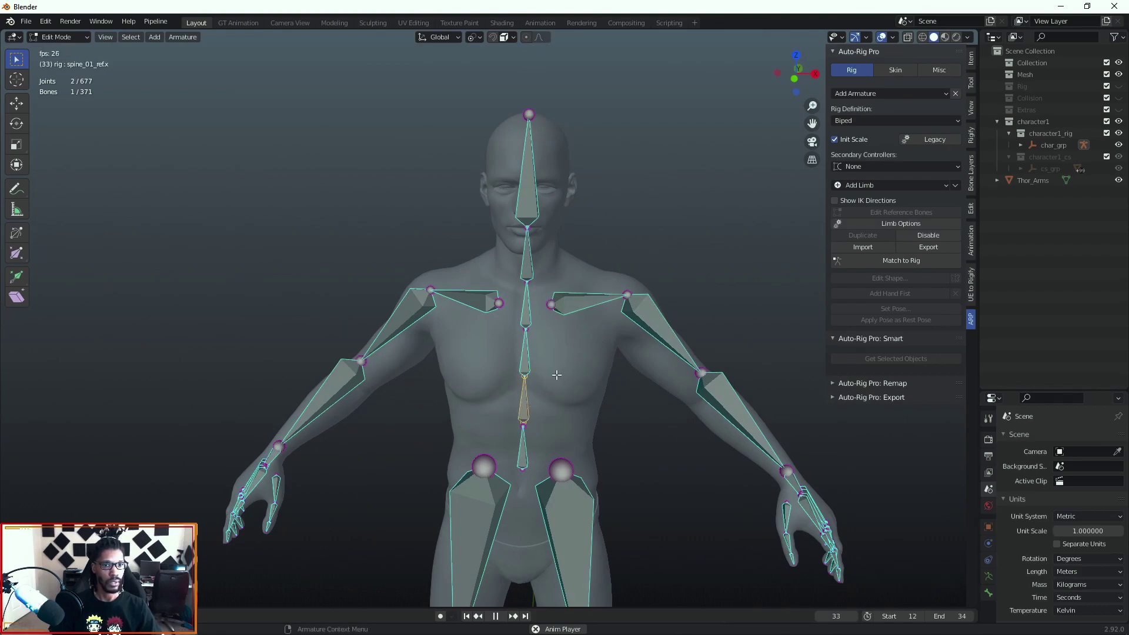
click(936, 221)
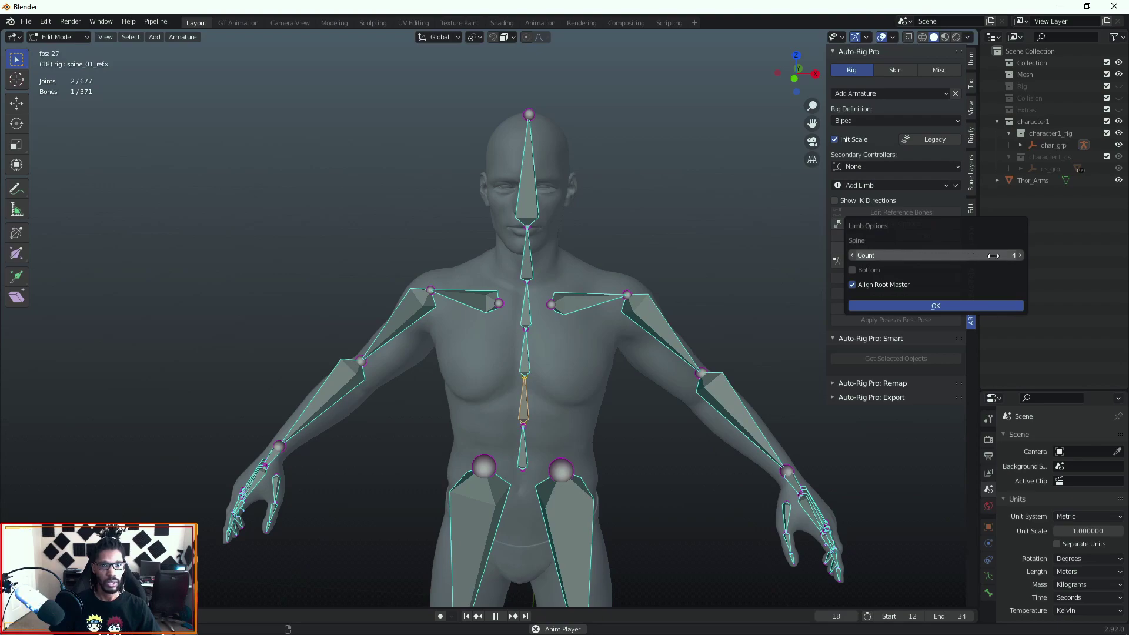
click(939, 305)
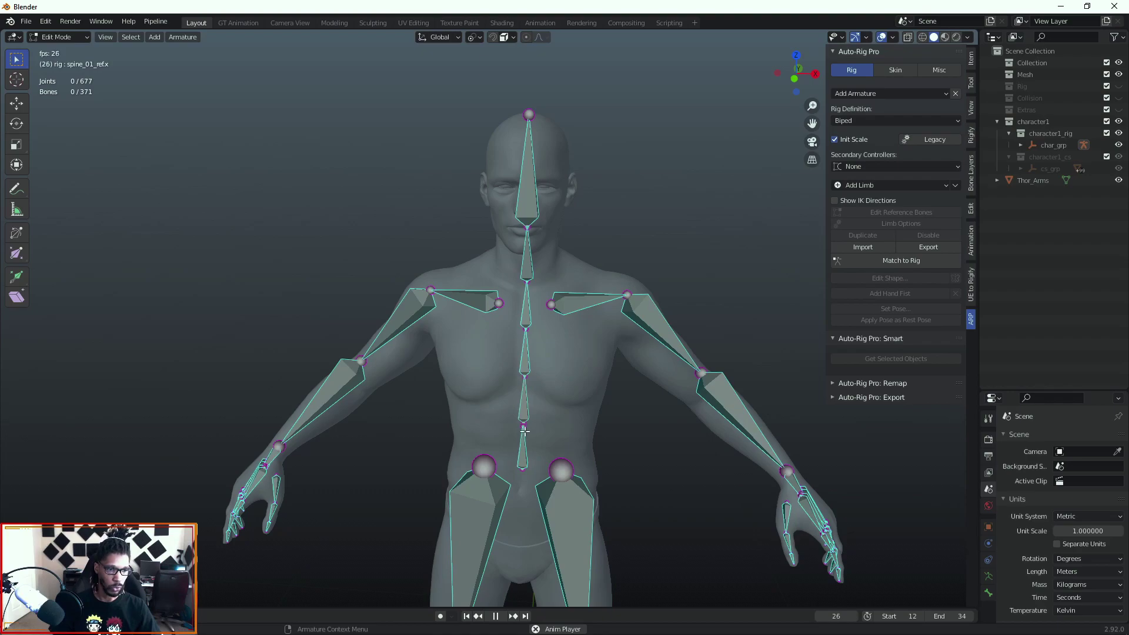
- Examine the fit of the reference bones in the spine, arms, hands and legs from several angles, including the side view
mouse_move(516, 366)
middle_down()
mouse_move(423, 372)
mouse_move(535, 380)
mouse_move(459, 381)
mouse_move(507, 383)
middle_up()
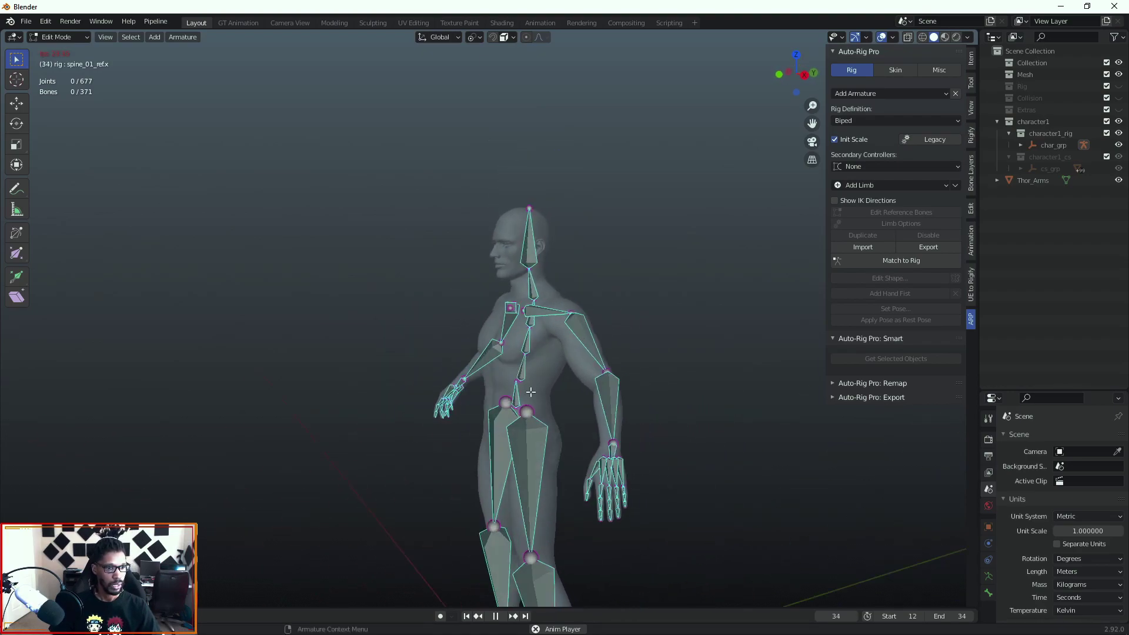
scroll(582, 404, up, 2)
middle_drag(584, 405, 647, 404)
scroll(639, 432, down, 1)
scroll(648, 405, down, 1)
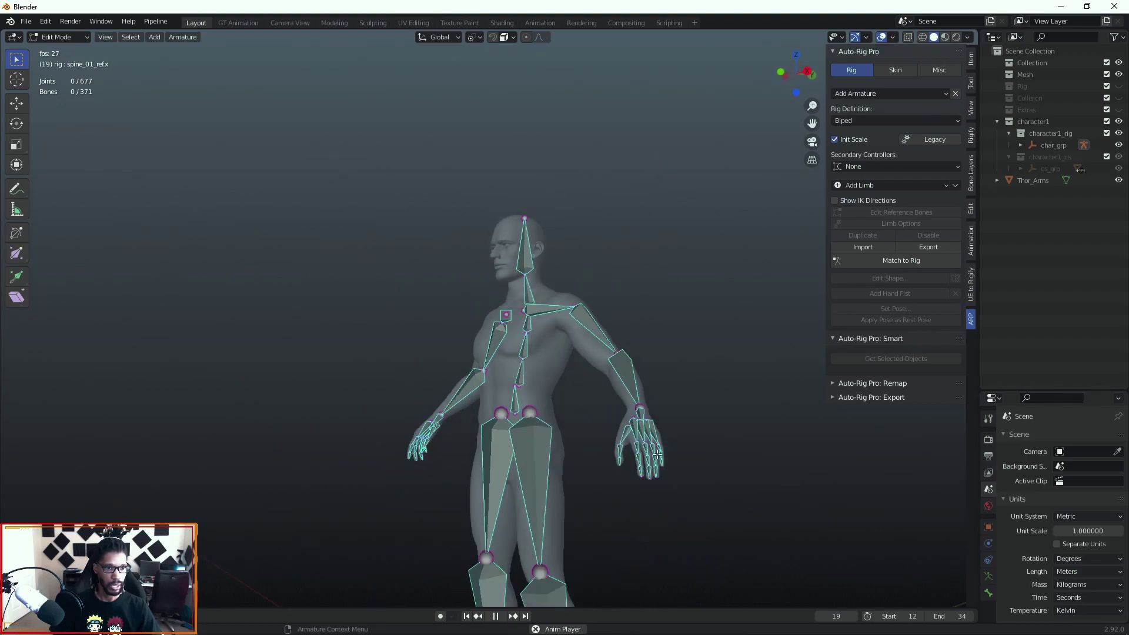
scroll(661, 464, up, 2)
shift+middle_drag(668, 466, 674, 341)
shift+middle_drag(617, 436, 597, 320)
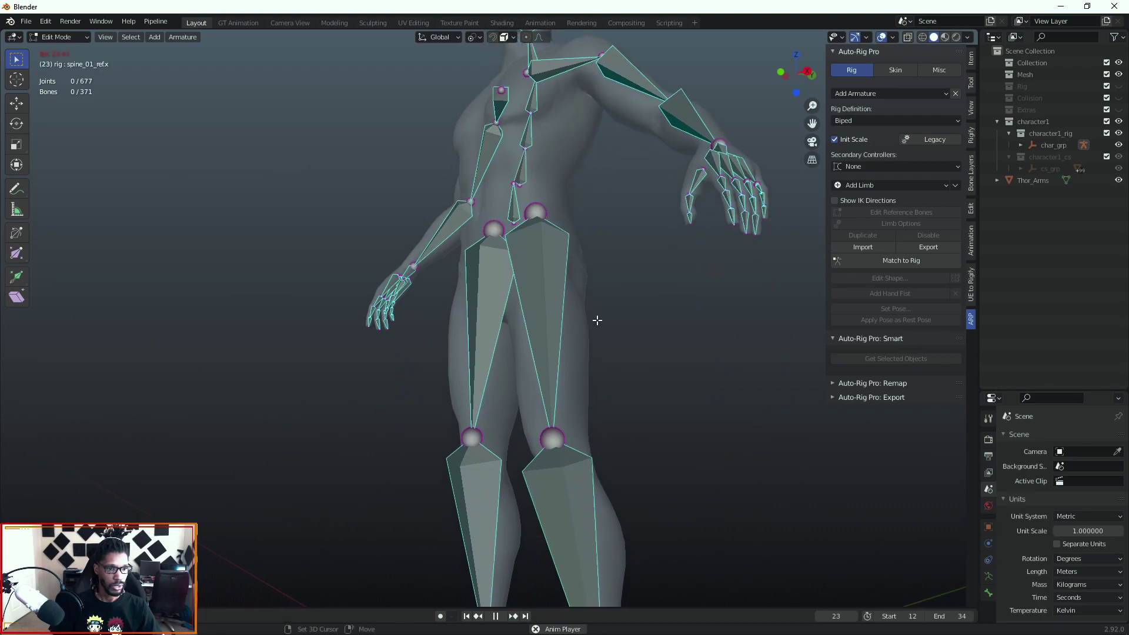
key(KP_3)
scroll(588, 335, down, 1)
shift+middle_drag(503, 389, 517, 297)
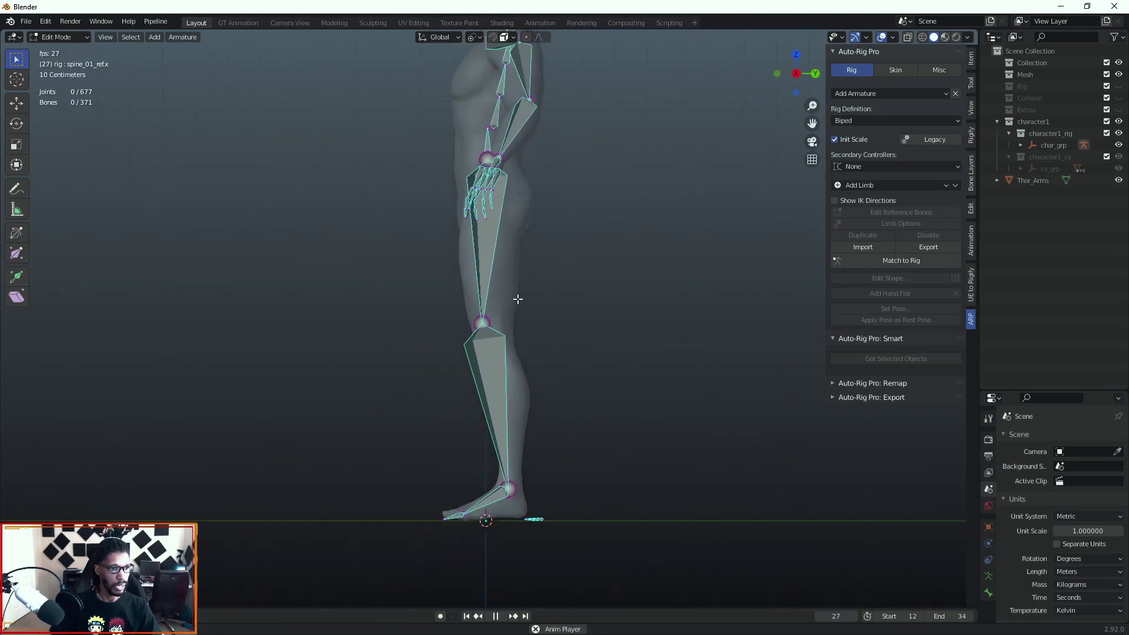
middle_drag(443, 308, 615, 355)
shift+middle_drag(500, 243, 616, 405)
scroll(610, 425, down, 1)
shift+middle_drag(584, 478, 447, 368)
scroll(571, 415, down, 1)
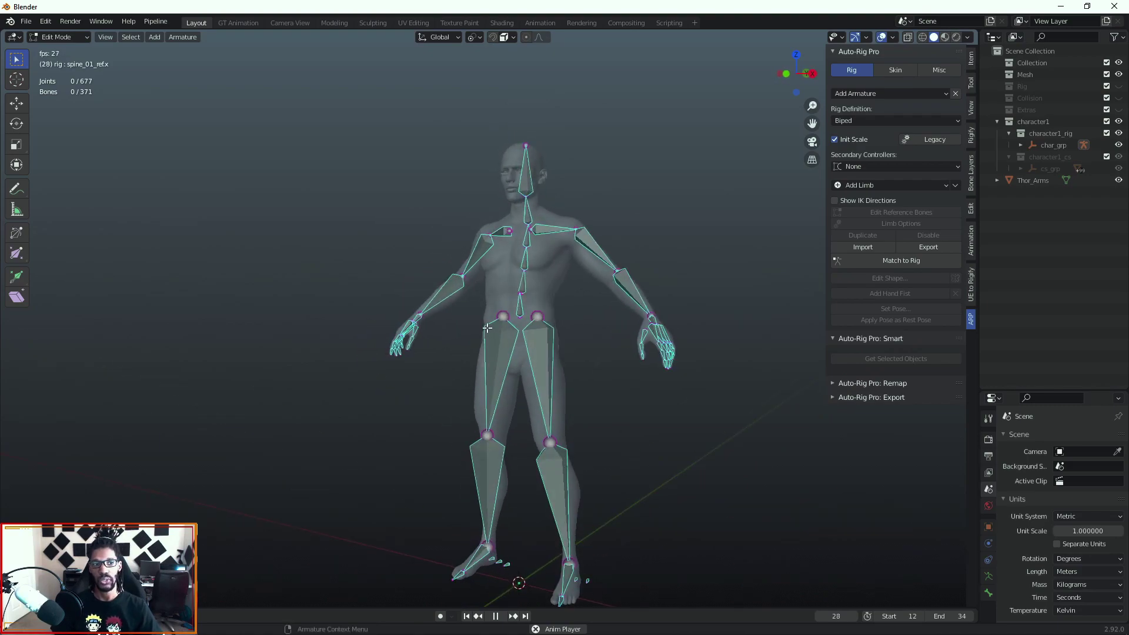
- Check the whole skeleton from the front and side, and match the control rig to the reference bones
middle_drag(487, 329, 516, 328)
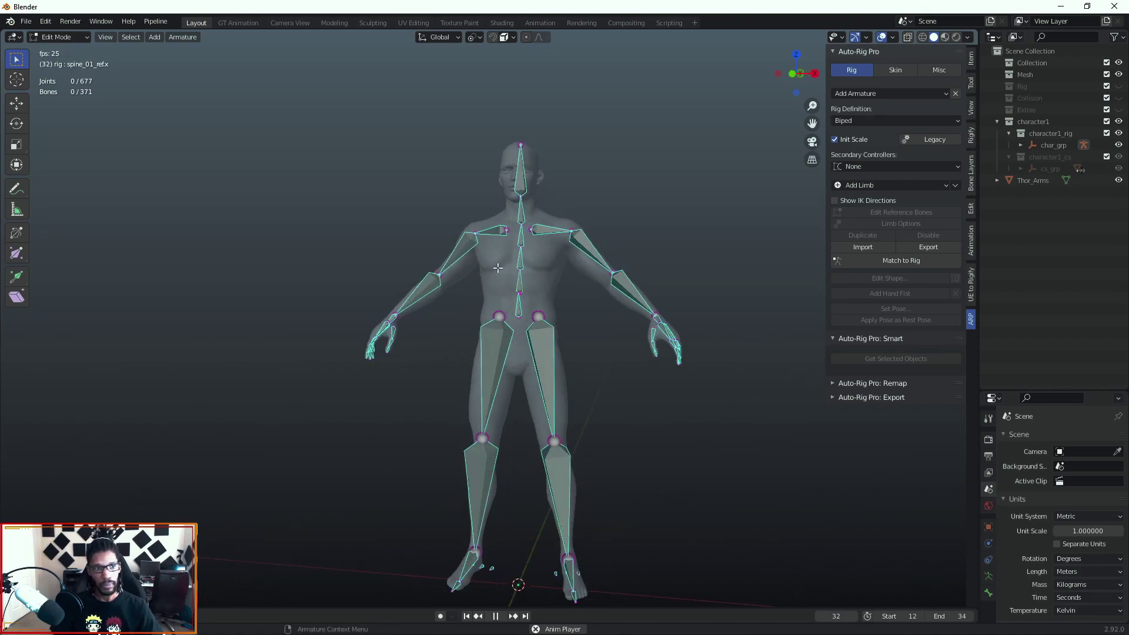
middle_drag(547, 402, 434, 401)
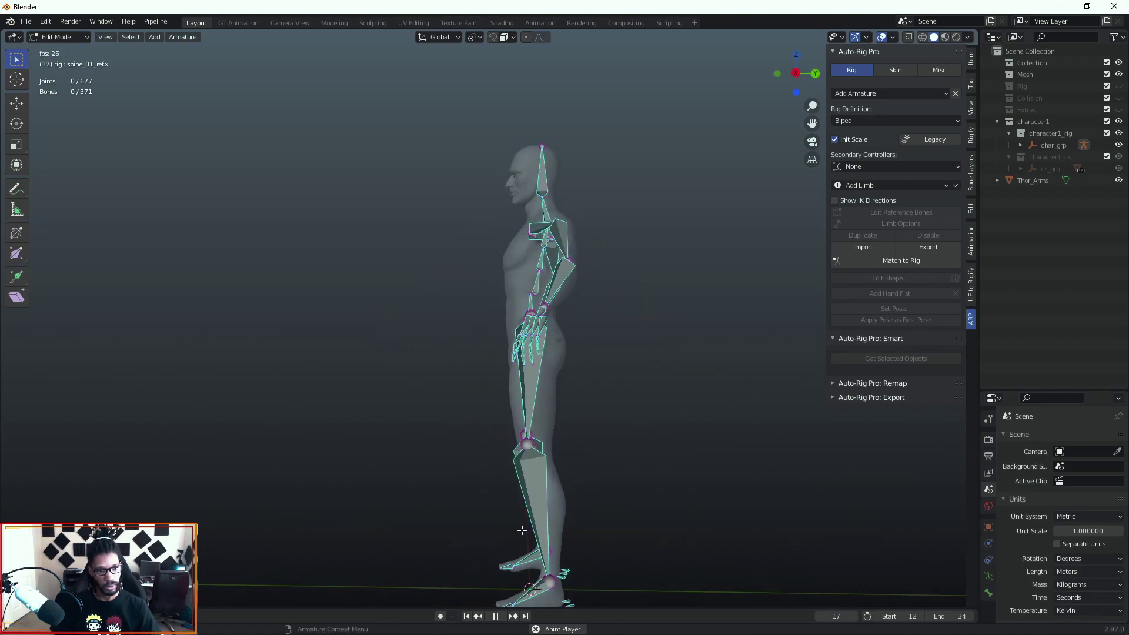
shift+middle_drag(537, 504, 592, 559)
shift+middle_drag(493, 273, 575, 231)
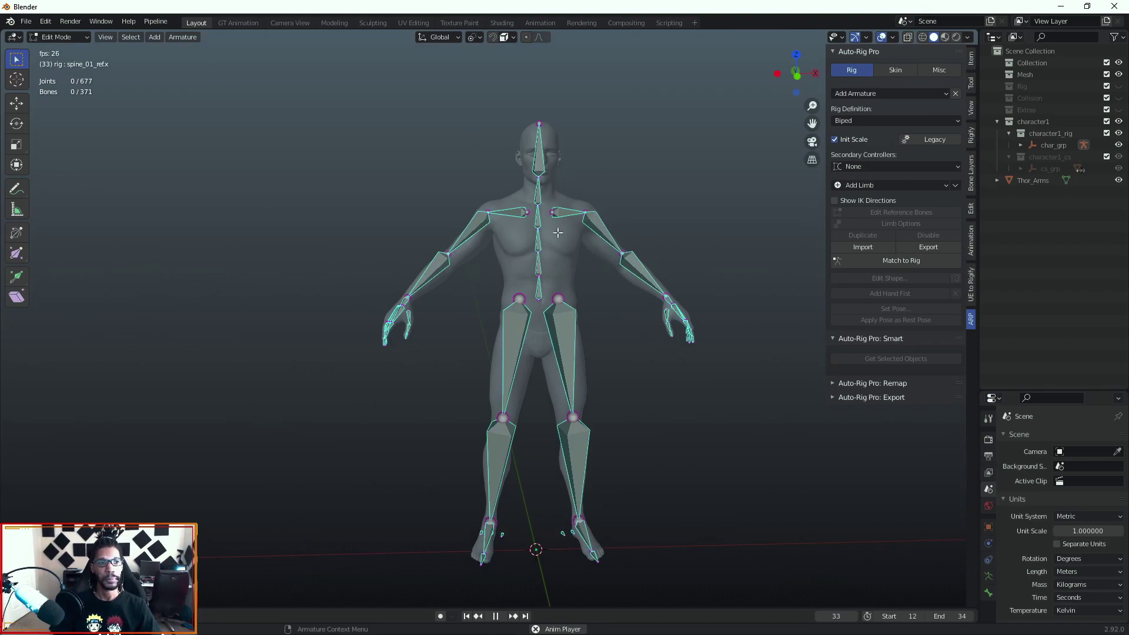
mouse_move(624, 316)
middle_down()
mouse_move(589, 323)
mouse_move(507, 384)
mouse_move(611, 322)
middle_up()
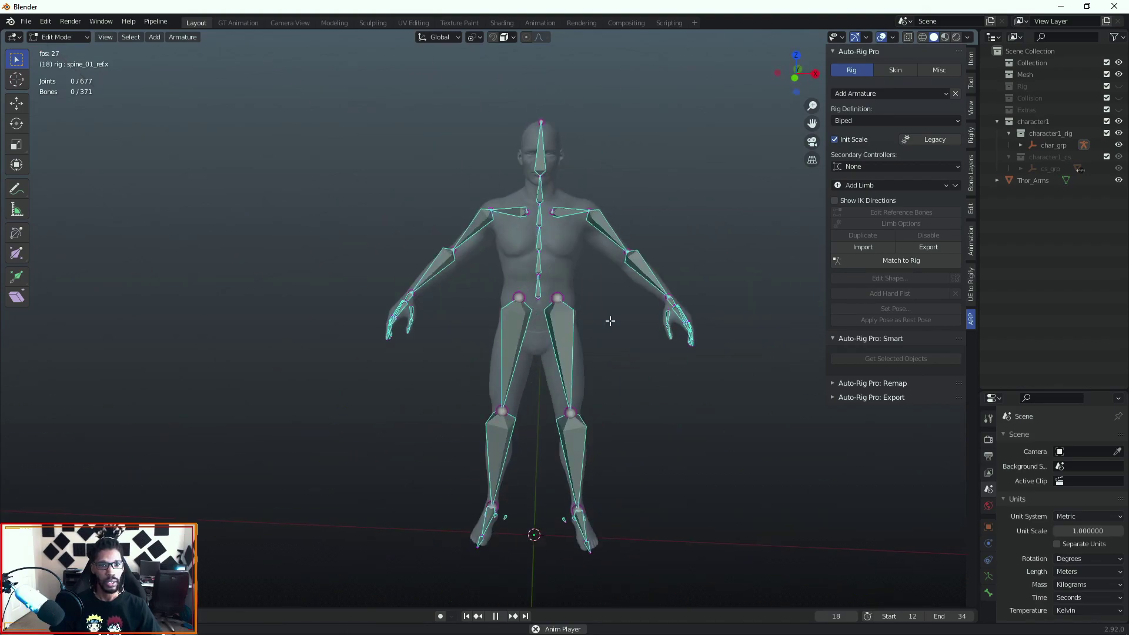
click(892, 264)
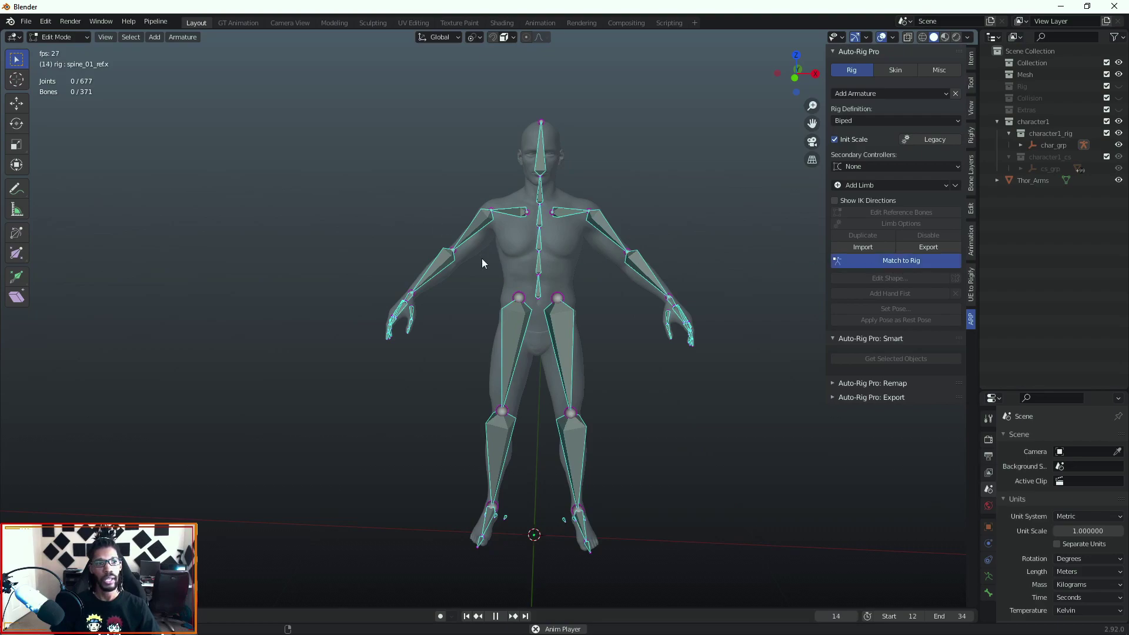
mouse_move(569, 307)
middle_down()
mouse_move(580, 334)
mouse_move(567, 306)
middle_up()
- Try moving the root master, right shoulder and neck controls of the rig, cancelling each move
click(569, 297)
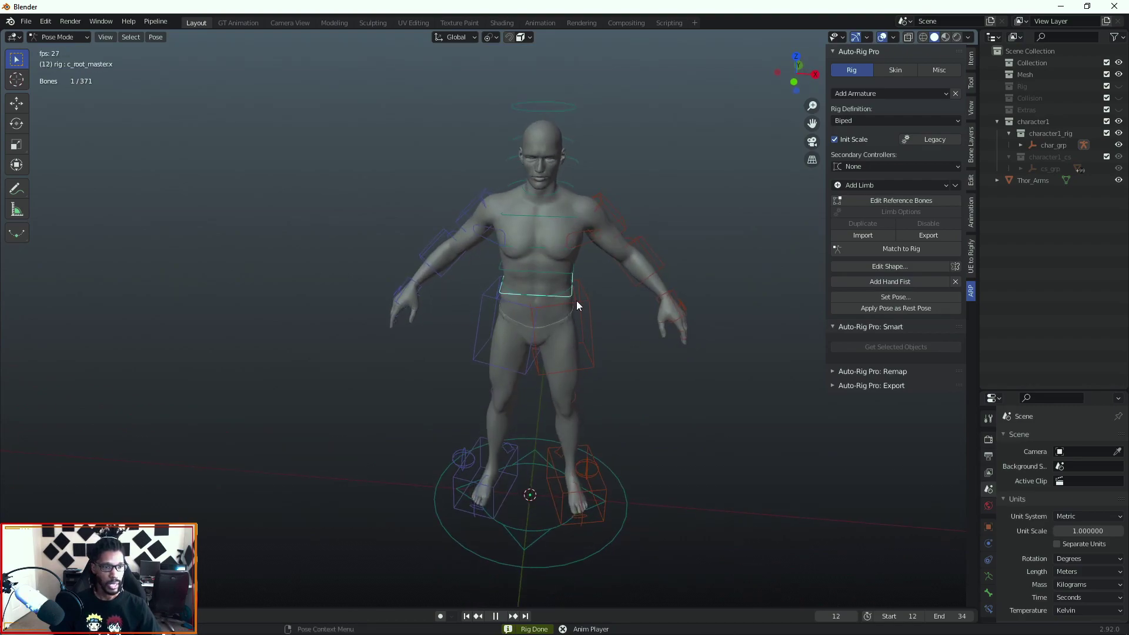
key(g)
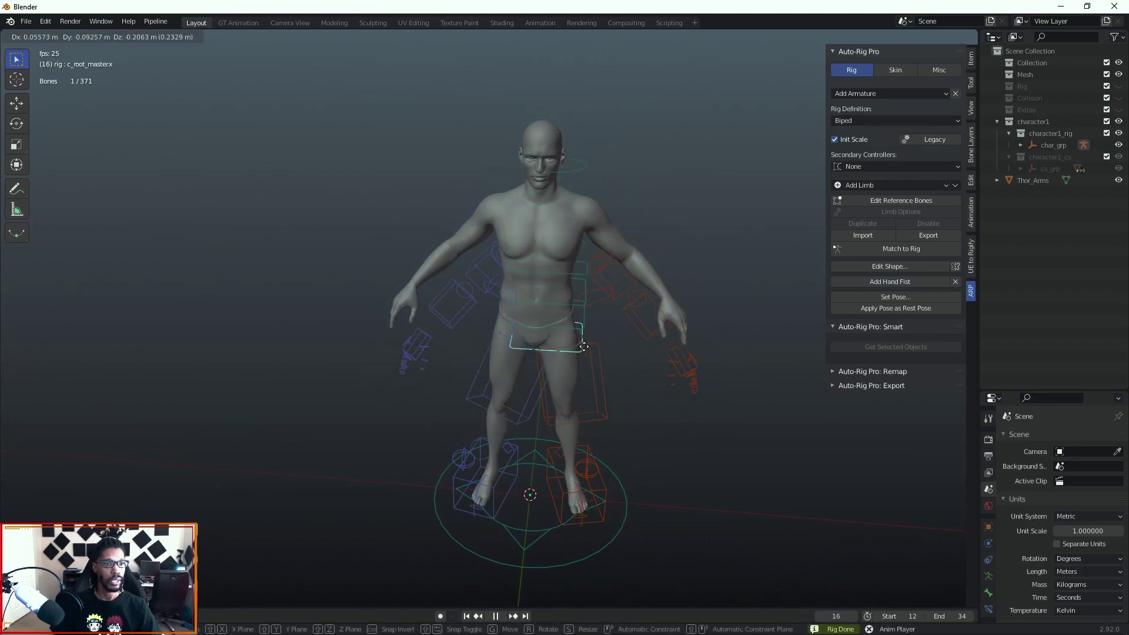
right_click(574, 338)
middle_drag(555, 288, 576, 275)
click(510, 233)
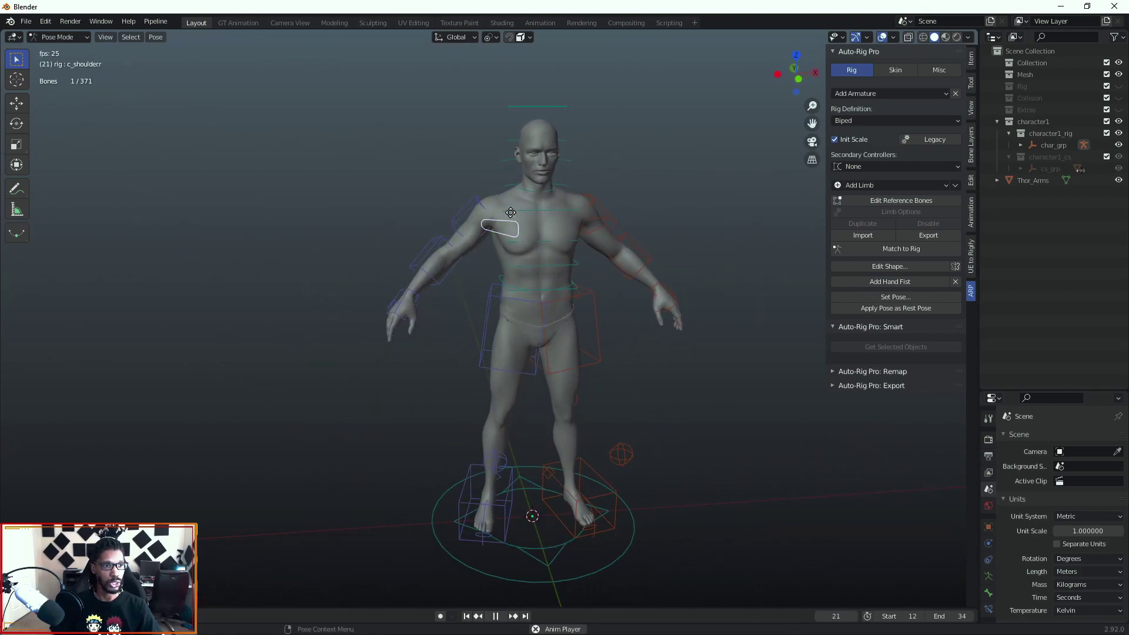
key(g)
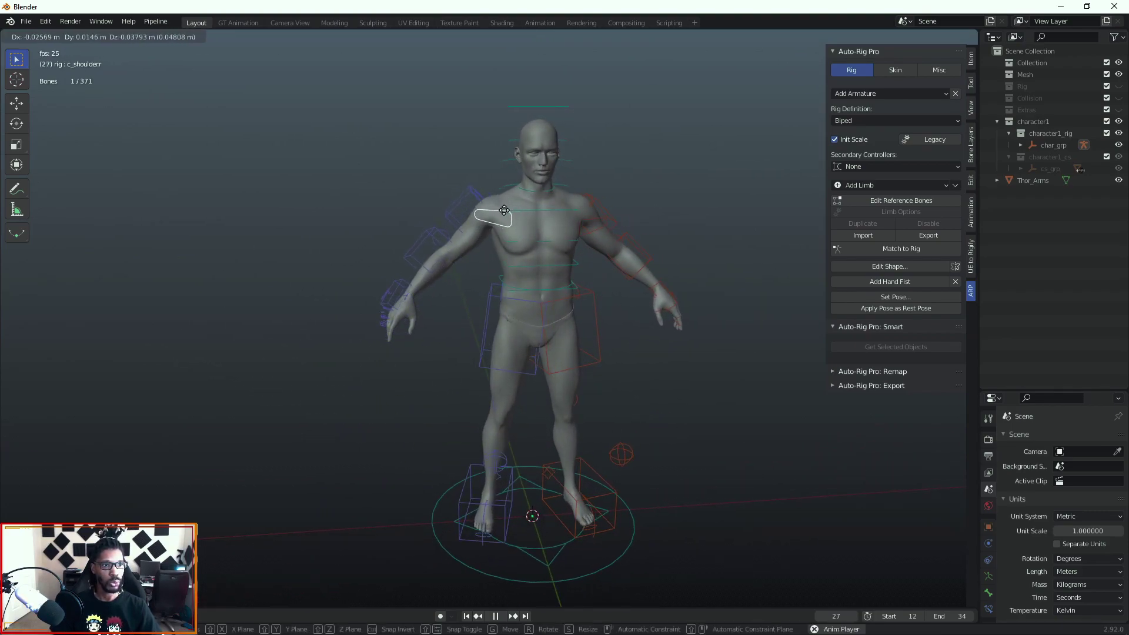
right_click(504, 212)
middle_drag(601, 251, 570, 238)
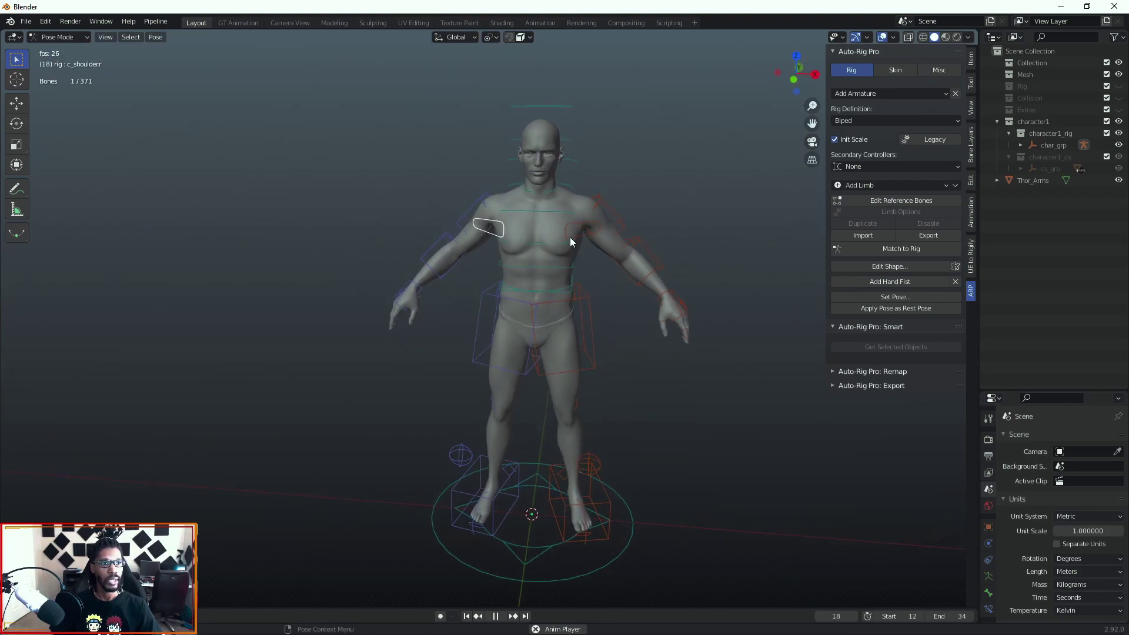
click(544, 192)
key(g)
right_click(552, 183)
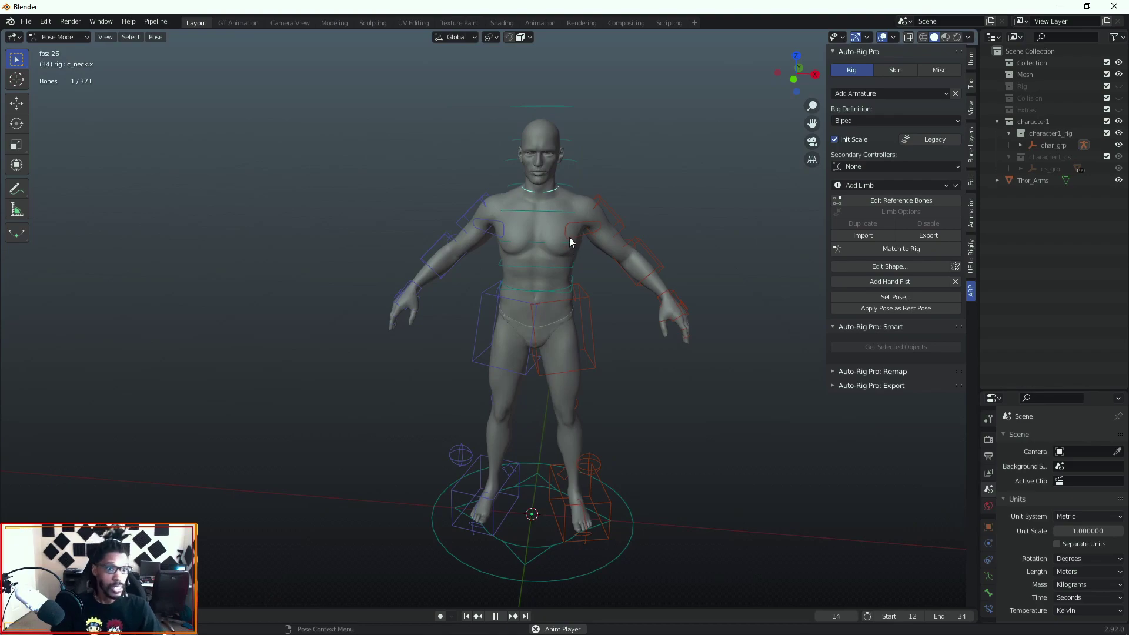
- Select the left foot IK control and examine the foot controls around the character
click(561, 497)
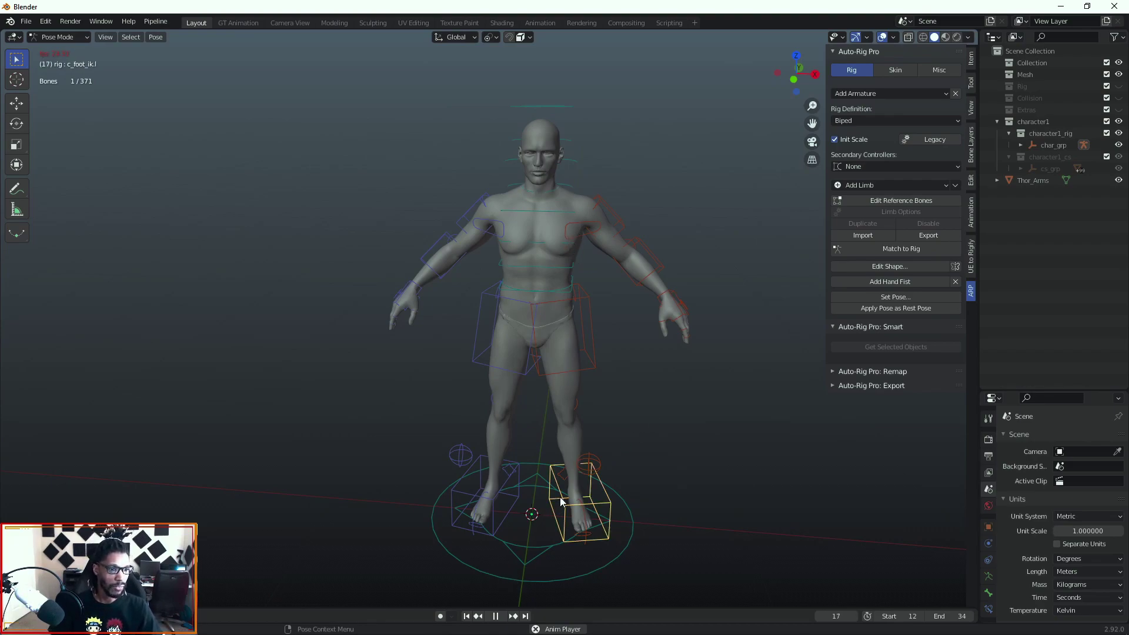
middle_drag(606, 478, 552, 475)
scroll(595, 530, down, 1)
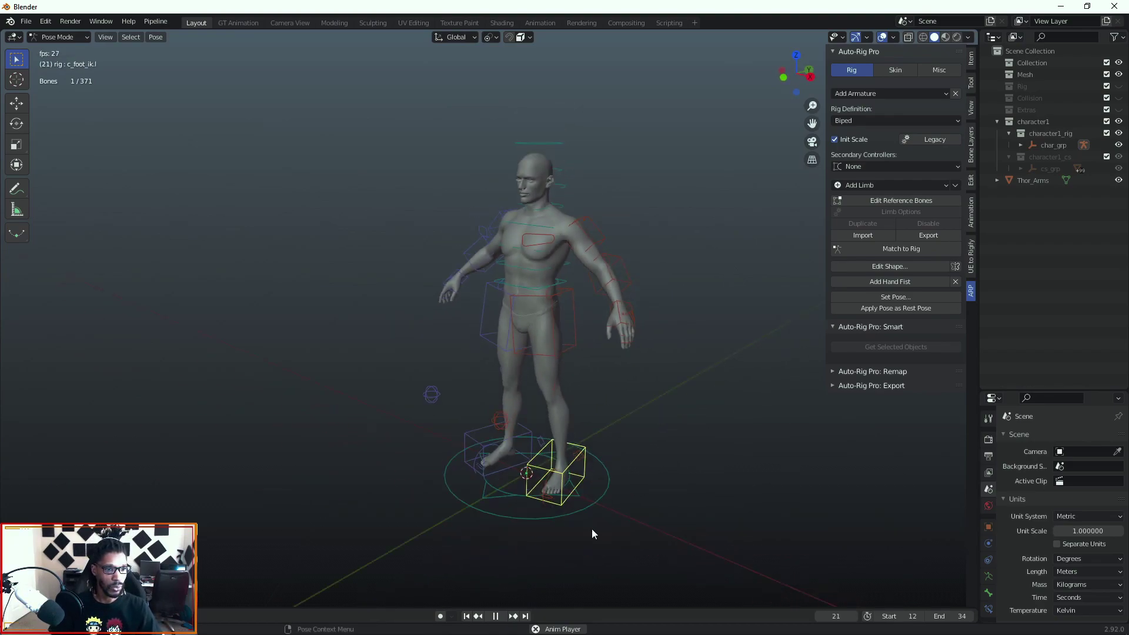
scroll(555, 499, up, 2)
scroll(574, 542, down, 1)
middle_drag(568, 543, 615, 548)
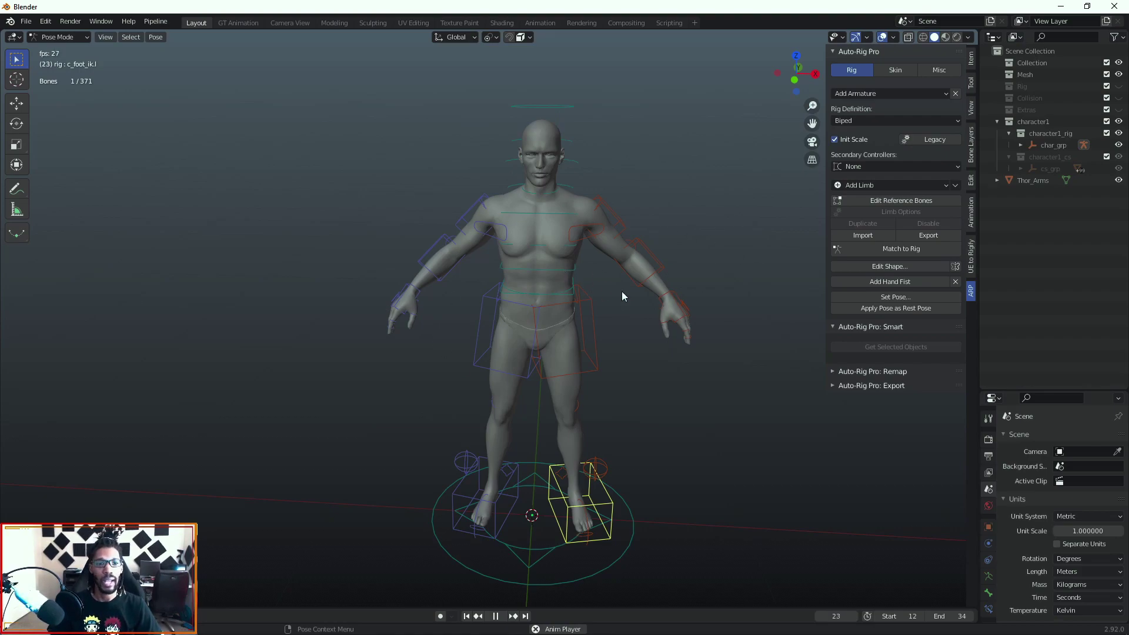
- Select the Thor_Arms mesh together with the rig and open Auto-Rig Pro's skinning settings
click(573, 256)
shift+click(609, 206)
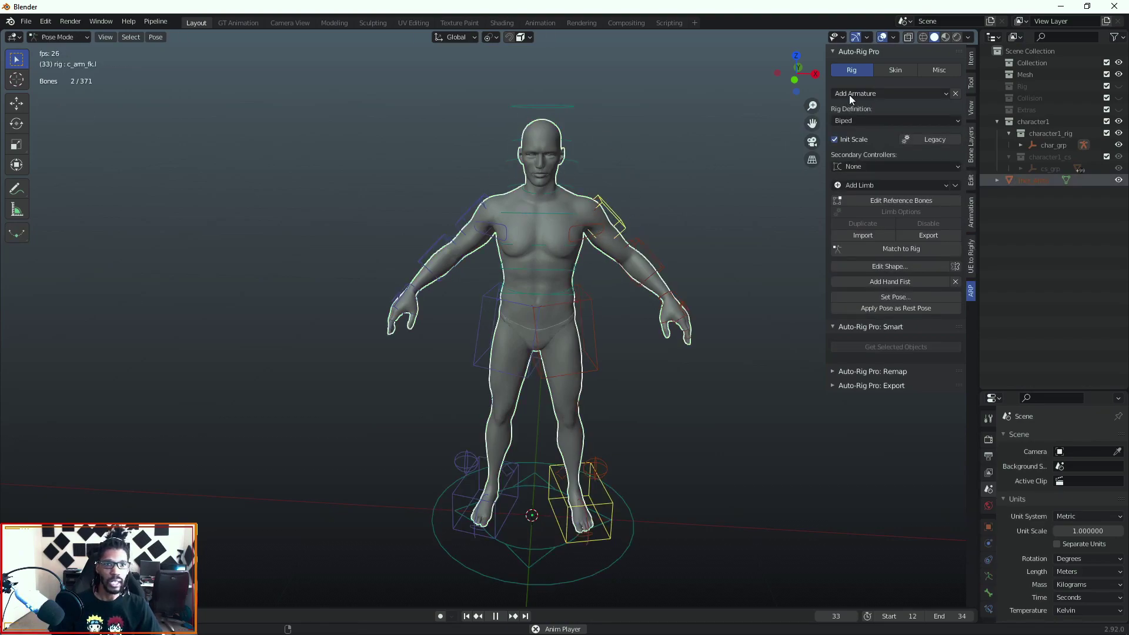
click(899, 68)
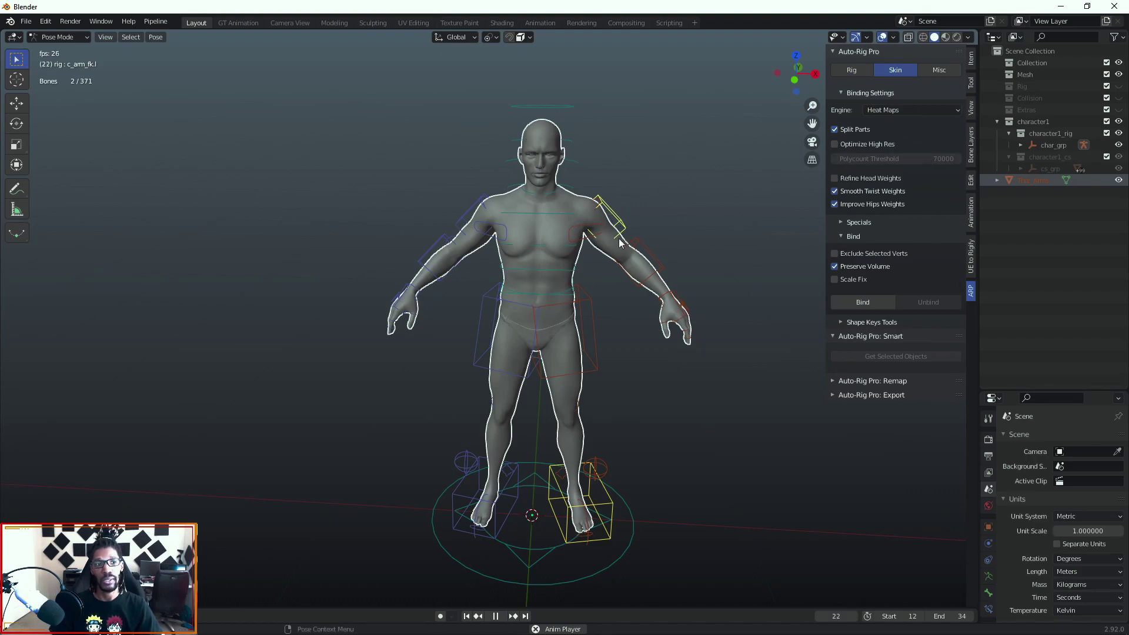
- Try Voxel Heat Diffuse Skinning as the binding engine and return it to Heat Maps
click(901, 111)
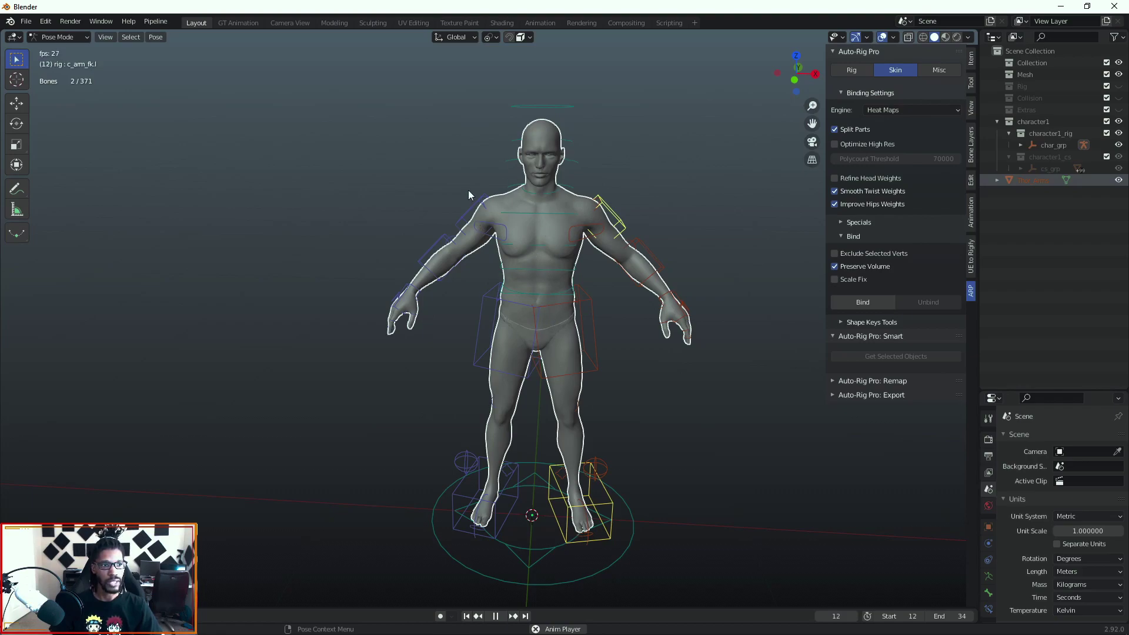
click(934, 109)
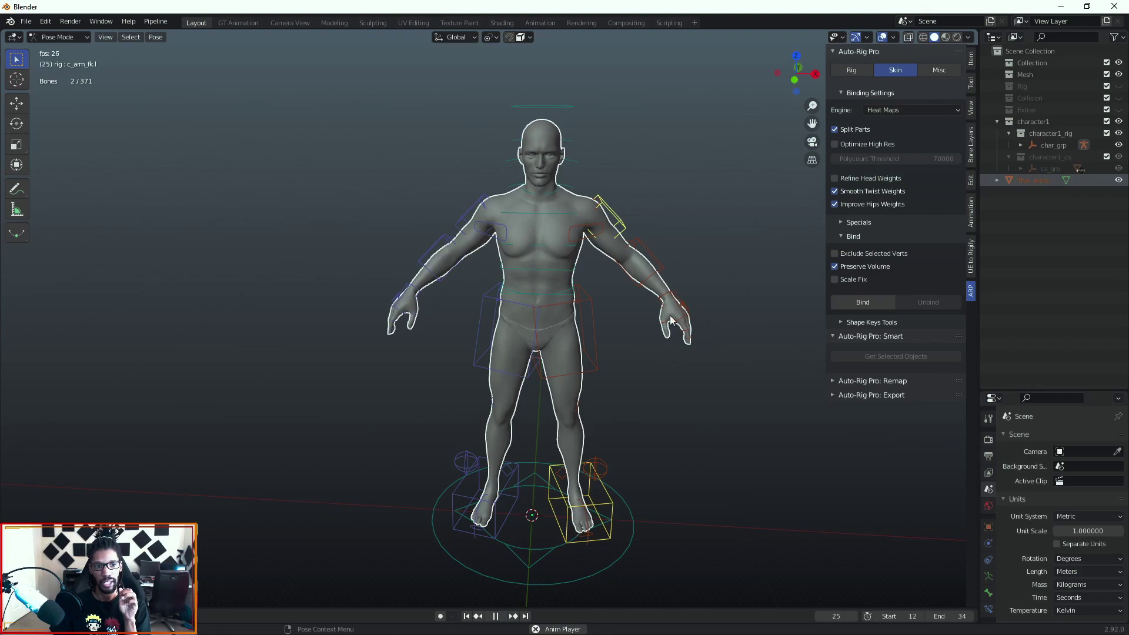
click(919, 112)
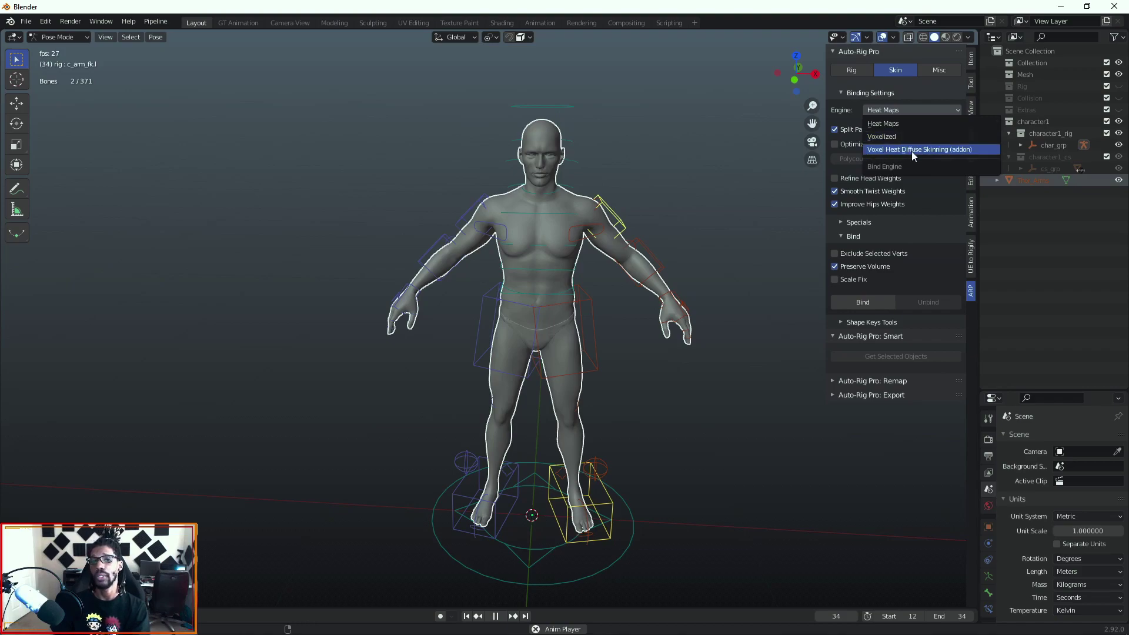
click(919, 150)
click(904, 111)
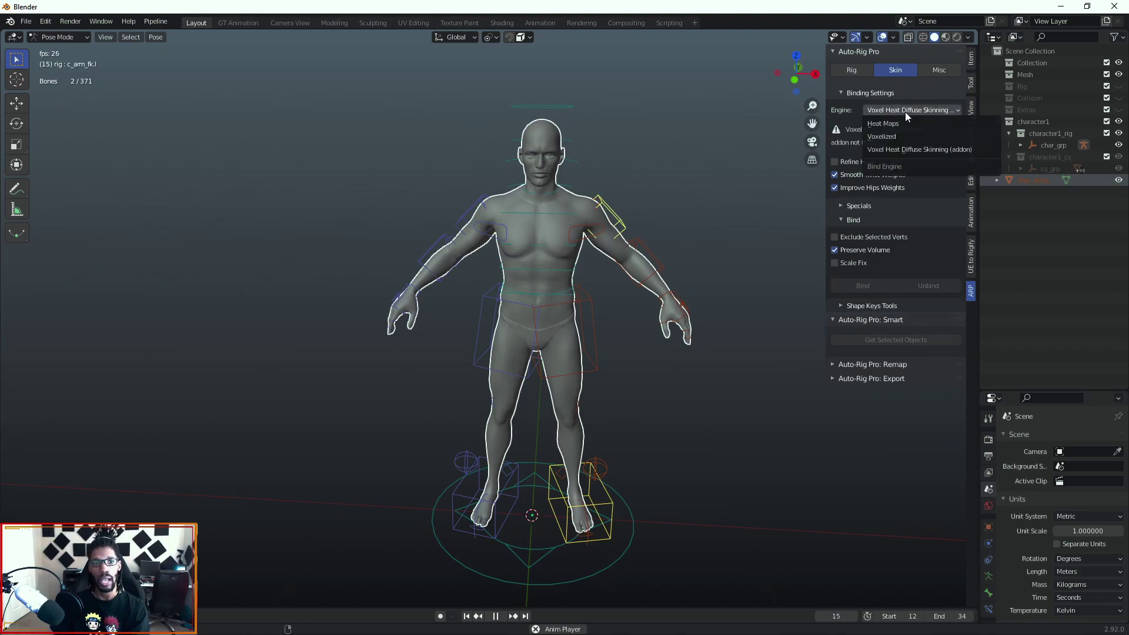
click(905, 124)
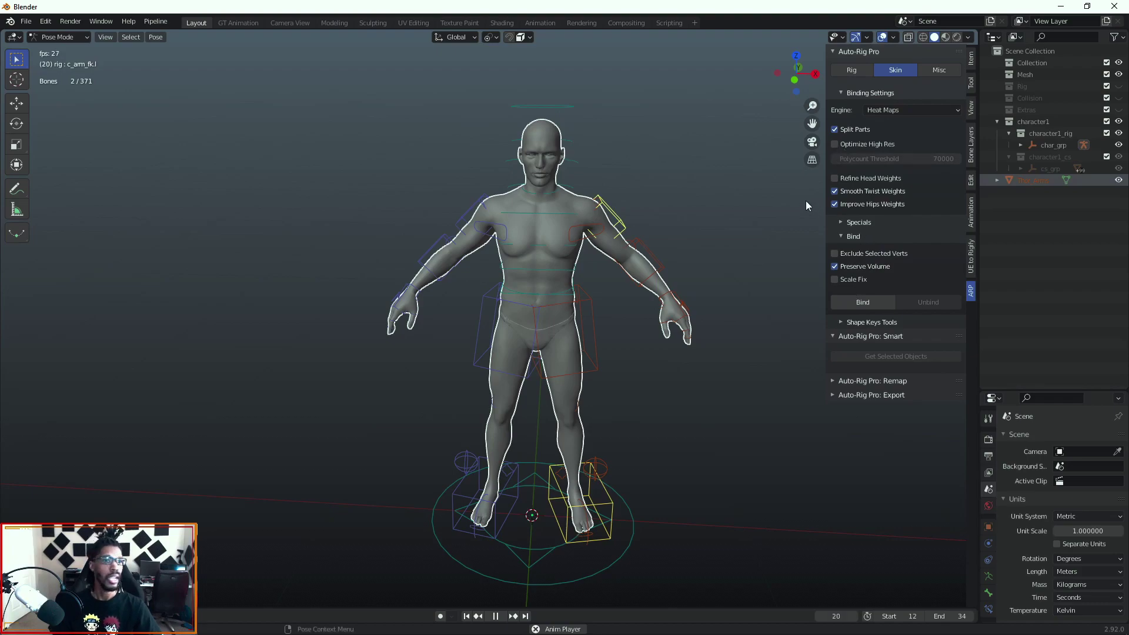
- Bind the mesh to the rig with the Heat Maps engine and put the rig into Pose Mode
click(860, 302)
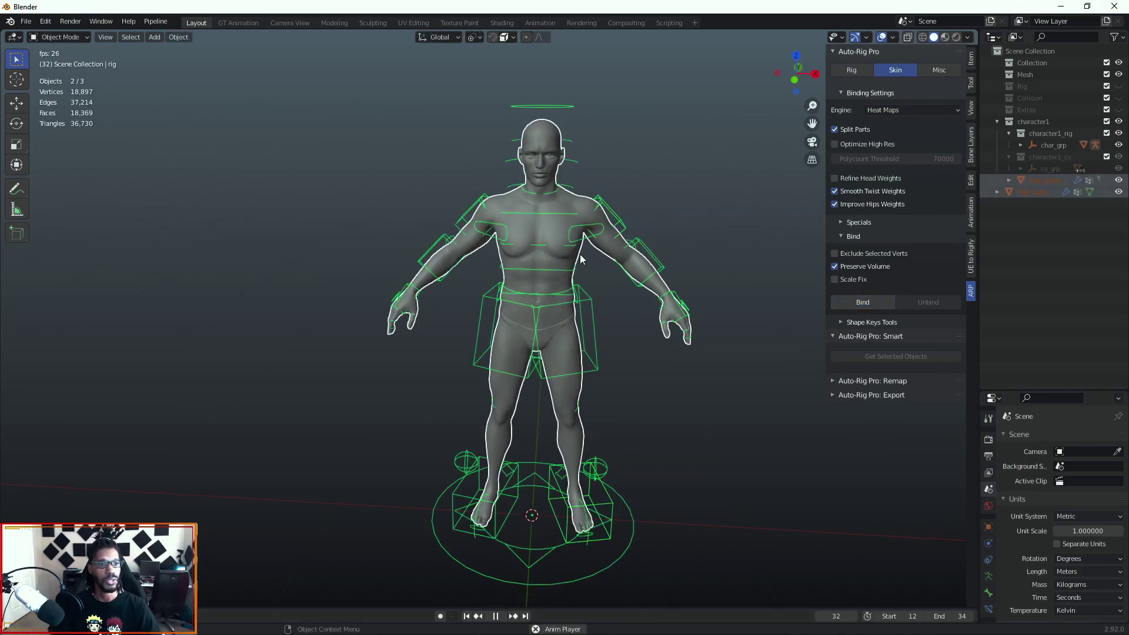
click(570, 301)
click(573, 298)
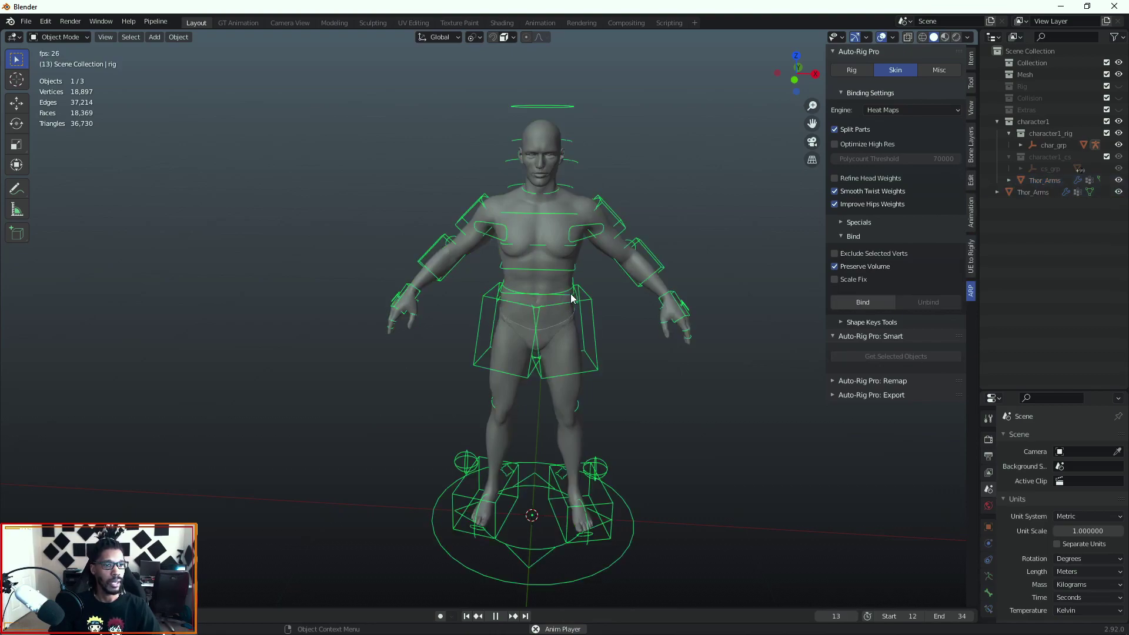
key(ctrl+Tab)
click(645, 297)
- Try moving the root master control to test the mesh deformation, cancelling the move
click(570, 294)
key(g)
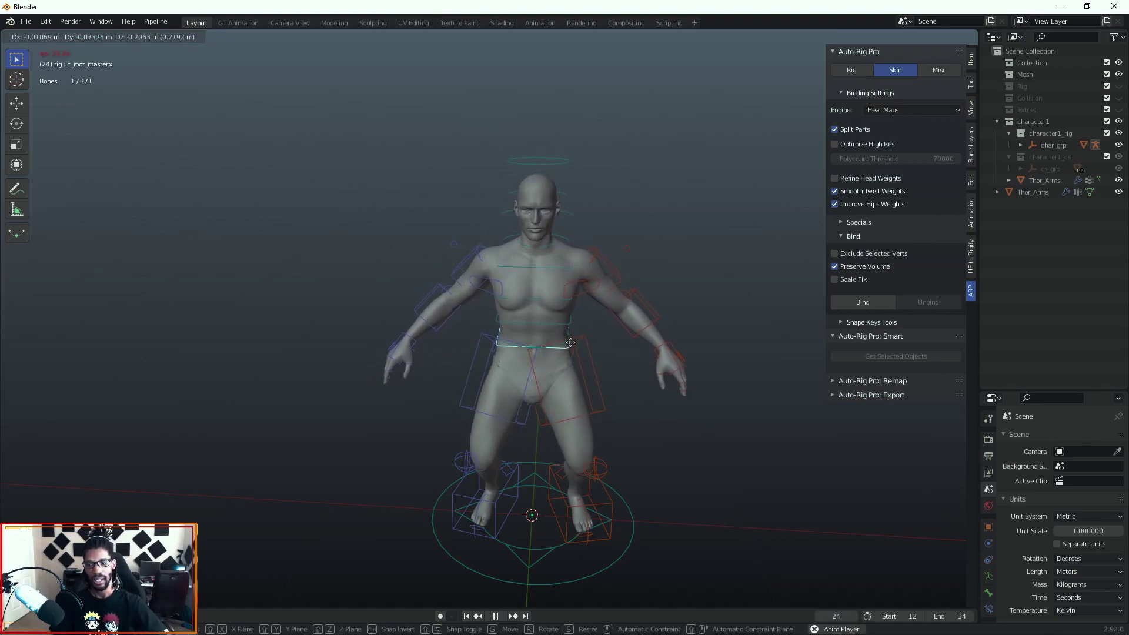
right_click(561, 323)
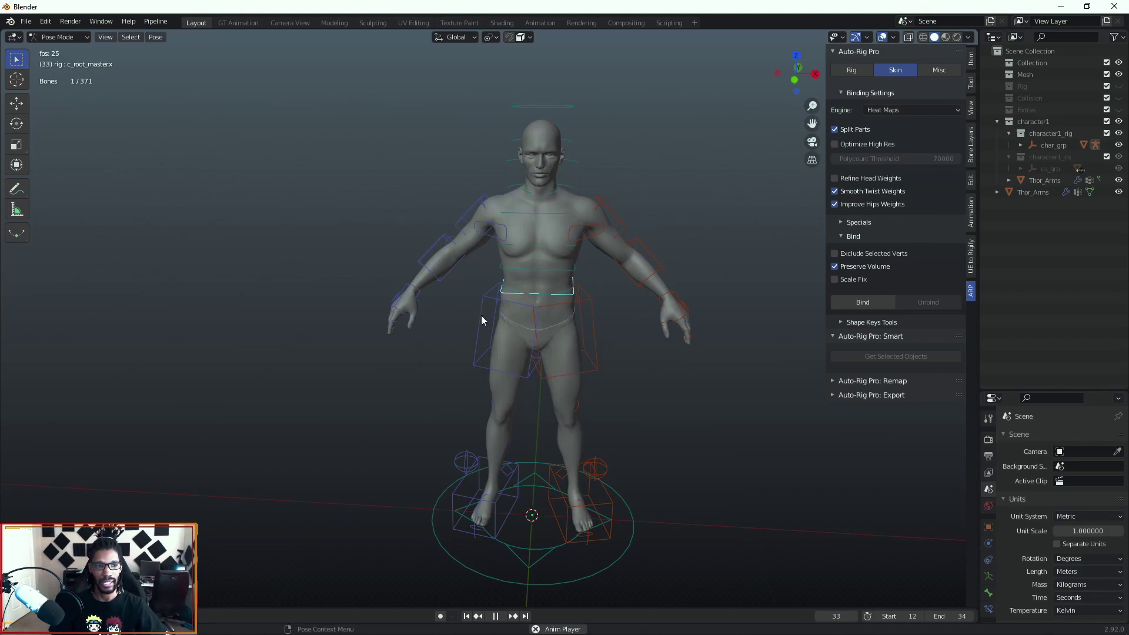
- Set the rig's viewport display to In Front and clear the bone selection
click(581, 368)
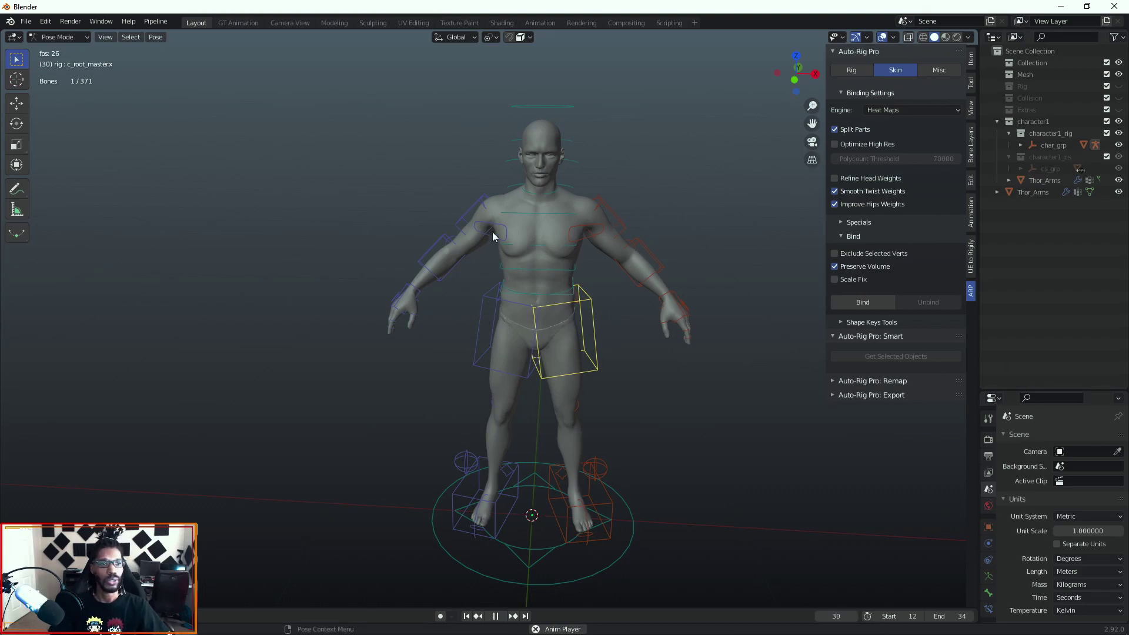
click(467, 215)
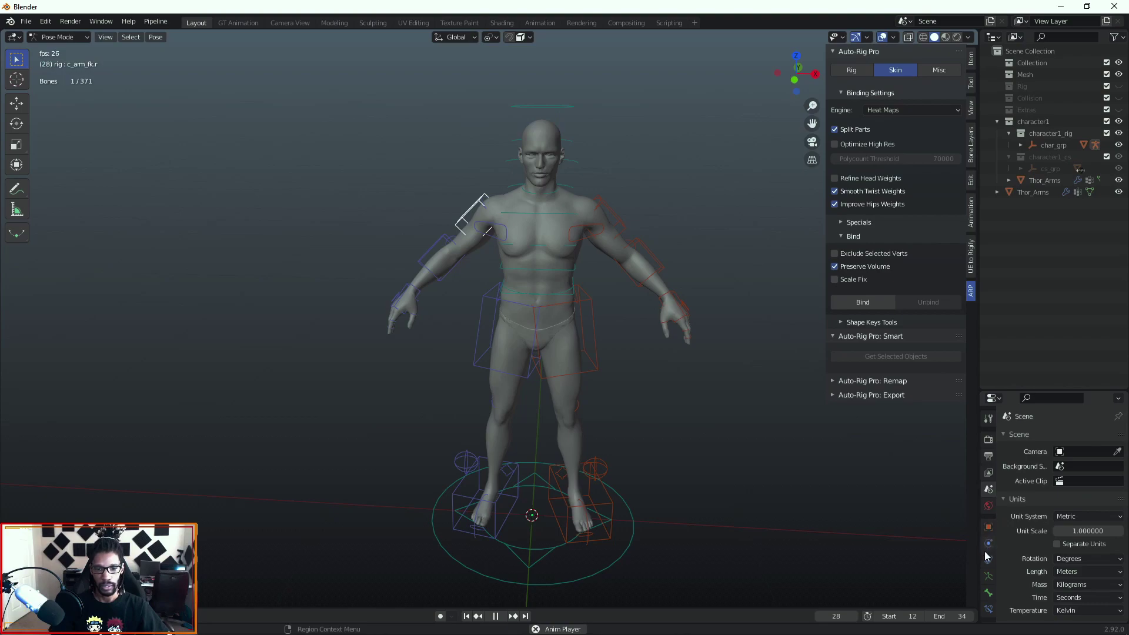
click(988, 575)
click(1006, 529)
scroll(1056, 584, down, 2)
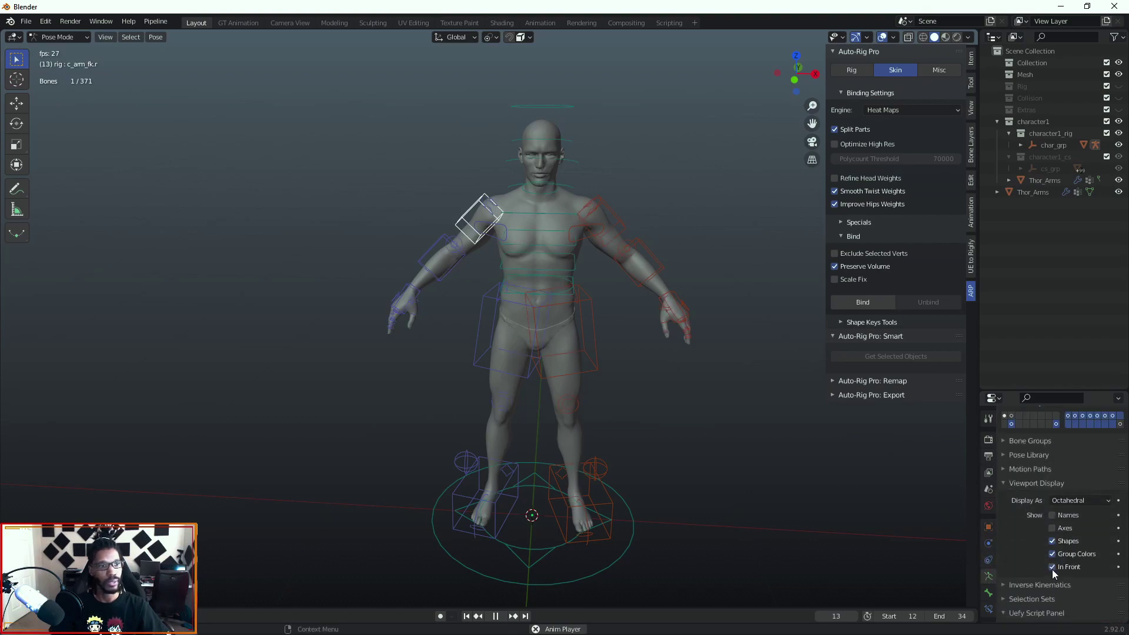
click(714, 390)
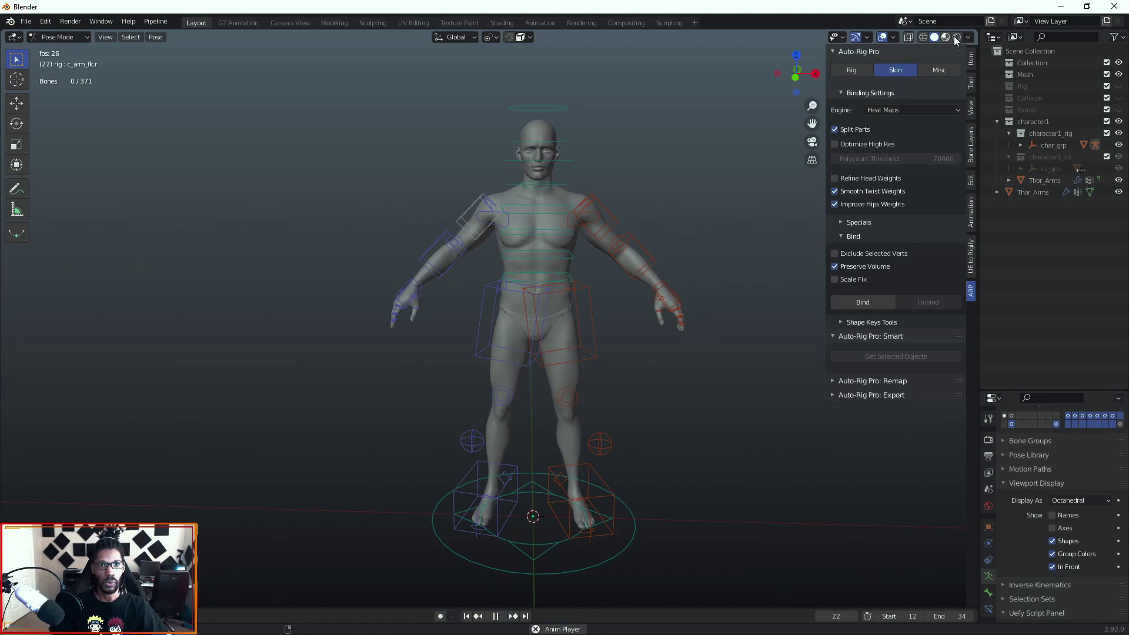
- Split off a second viewport, stop playback, and show the Auto-Rig Pro settings only in the new viewport
drag(977, 33, 765, 82)
key(space)
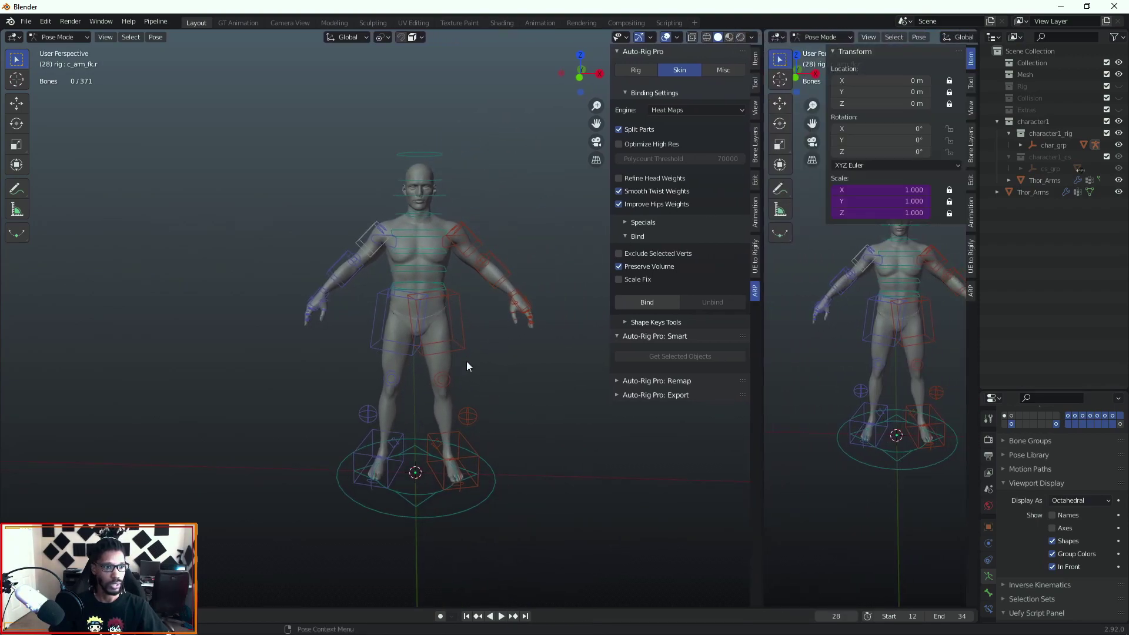
click(835, 52)
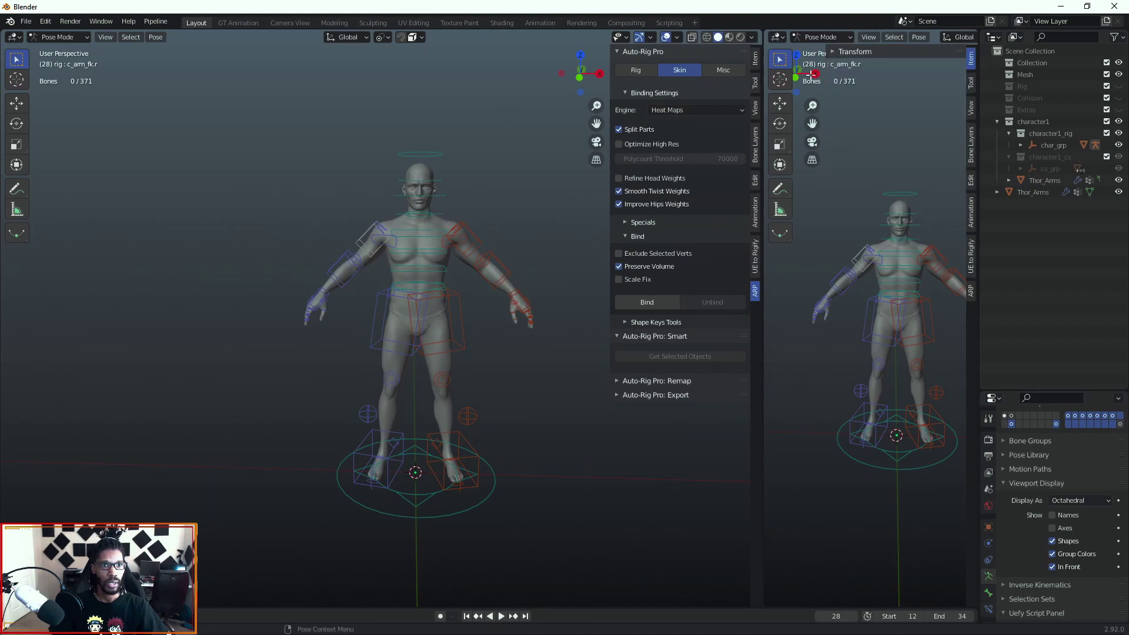
key(n)
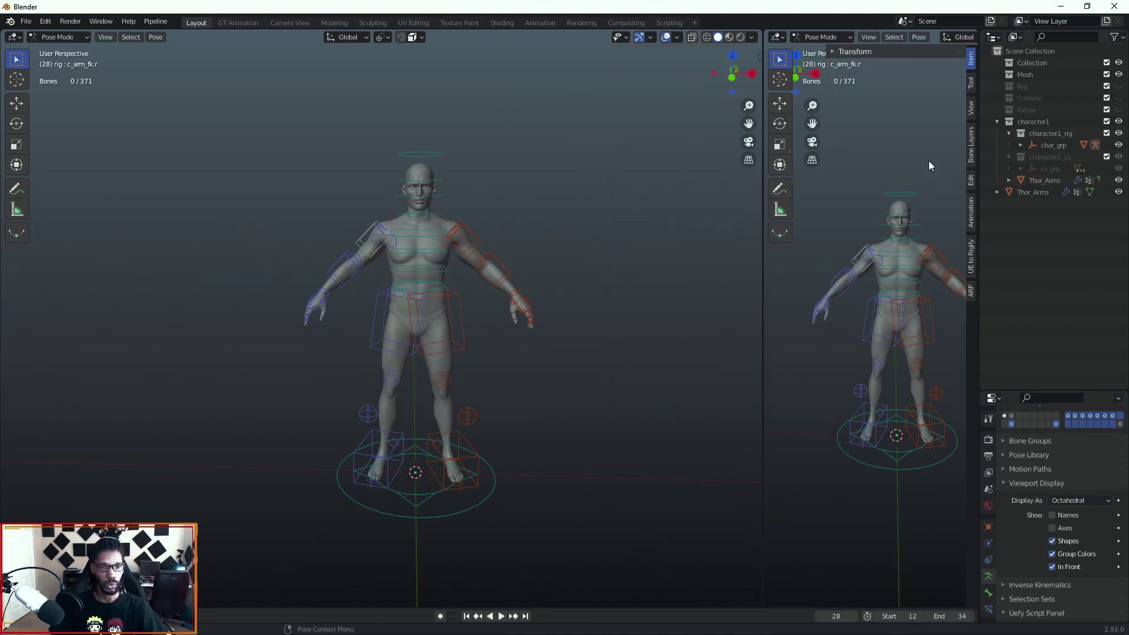
click(971, 292)
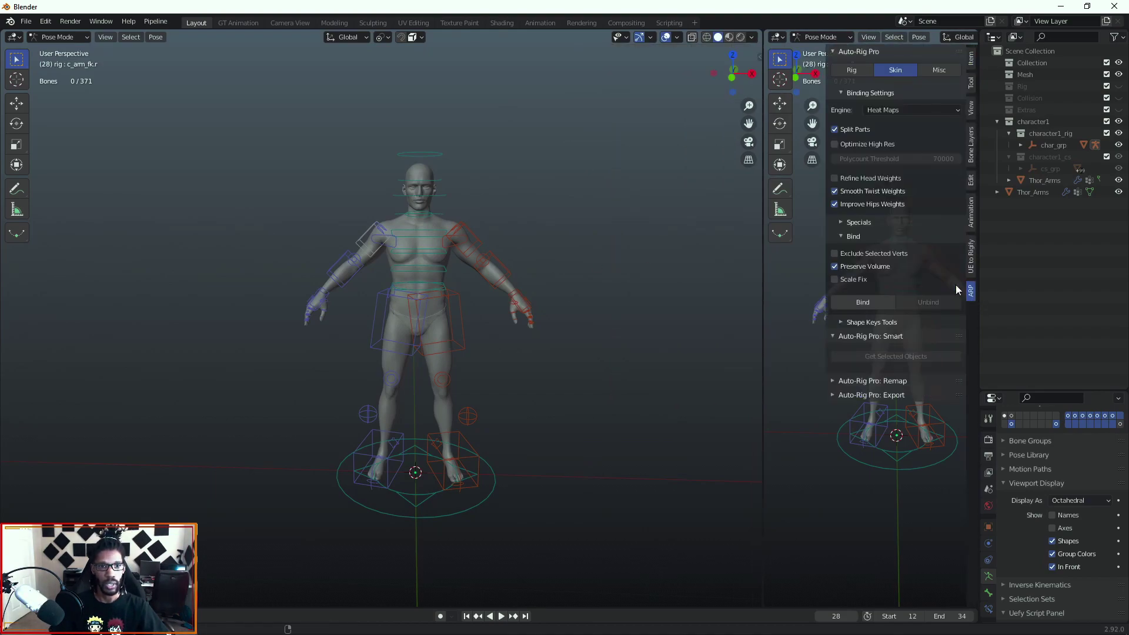
- Add the Auto-Rig Pro picker and set the picker camera in the second viewport
click(924, 71)
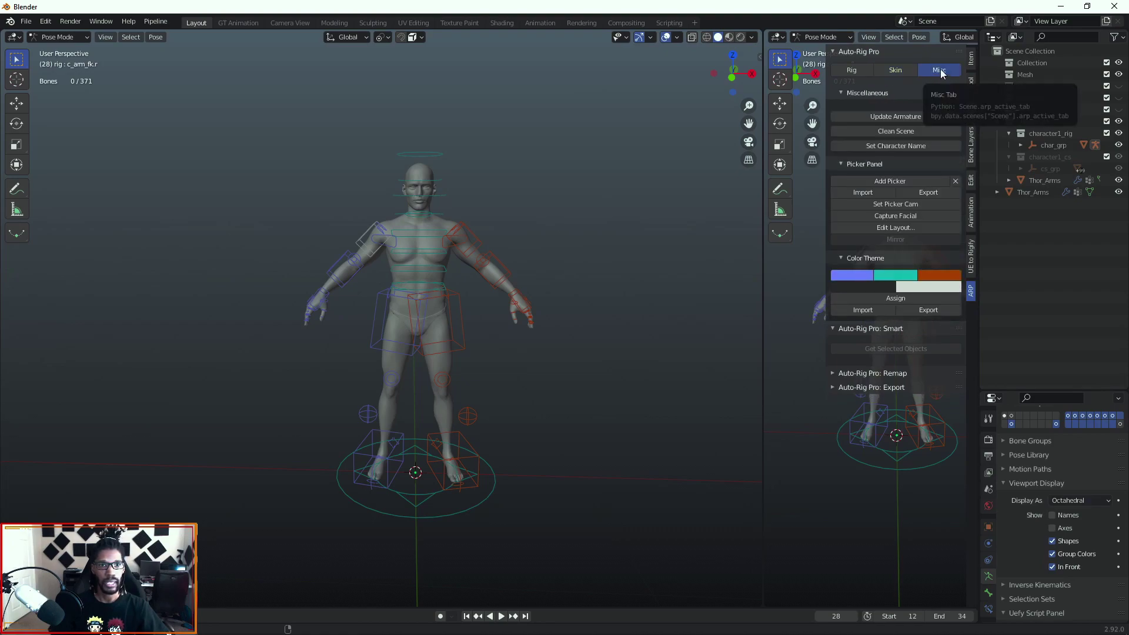
click(894, 183)
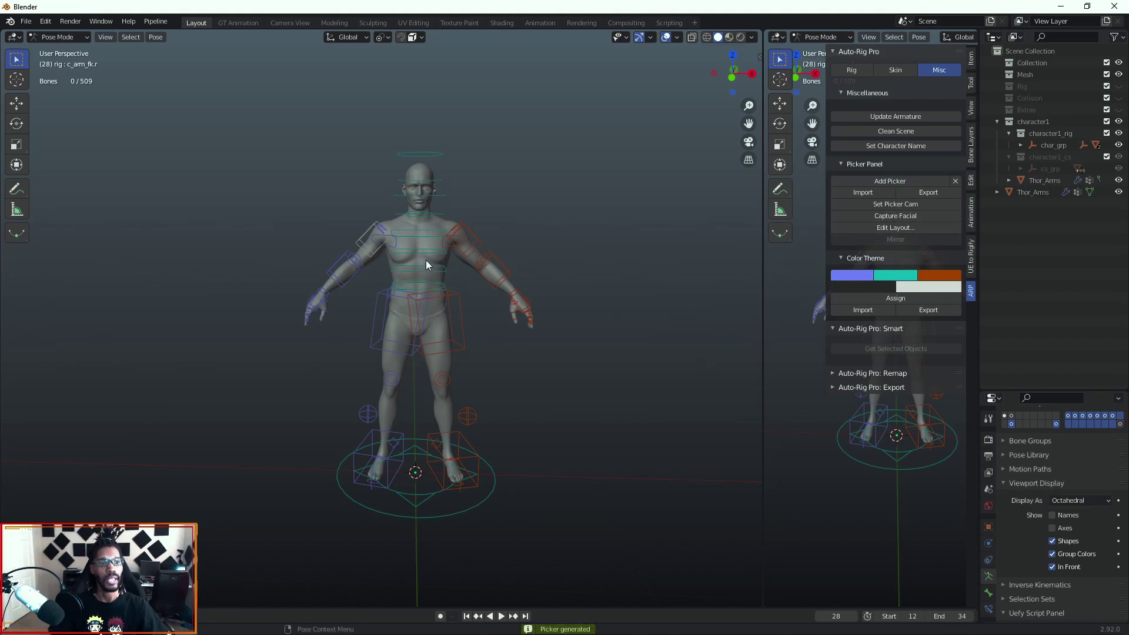
click(902, 208)
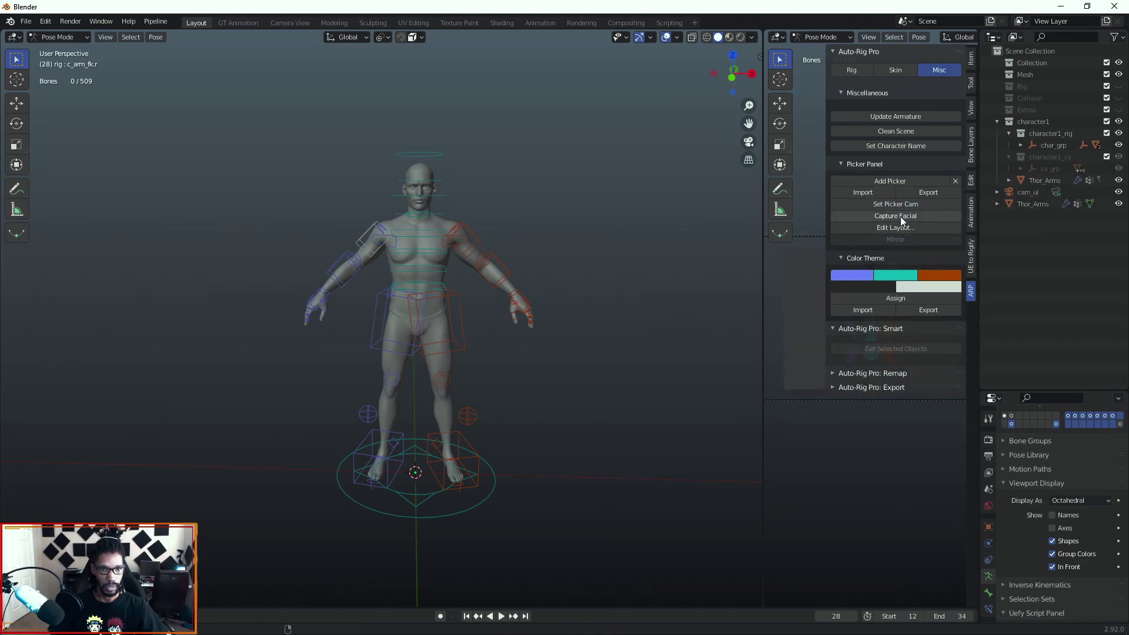
key(n)
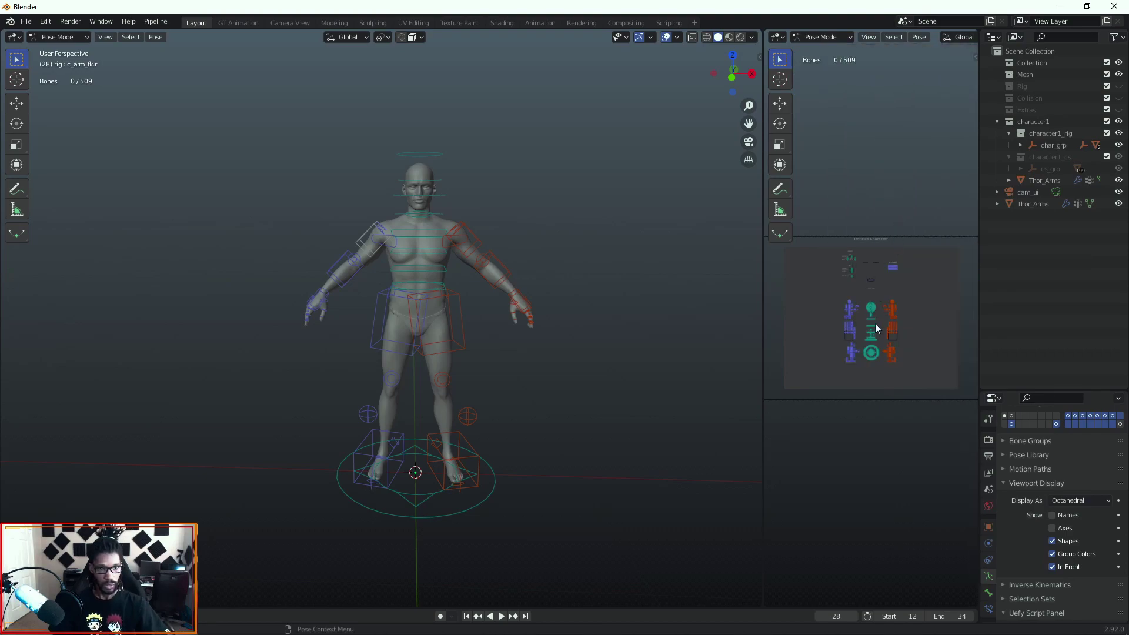
scroll(880, 287, up, 5)
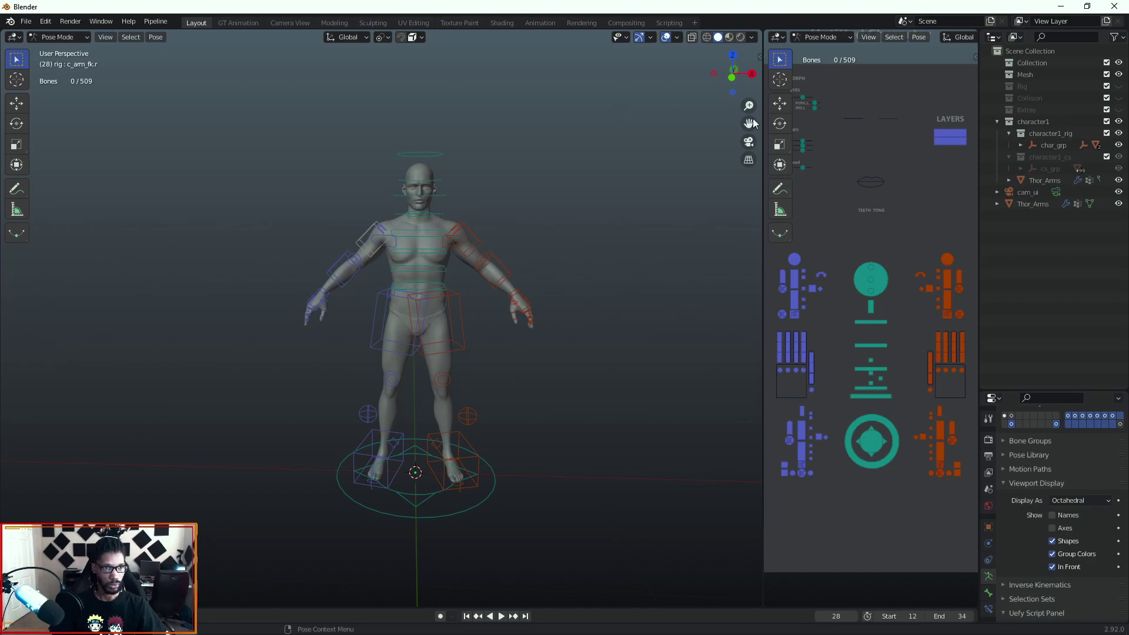
- Hide armatures in the main viewport and try selecting the left arm, left forearm, head and right arm controls in the picker
click(627, 37)
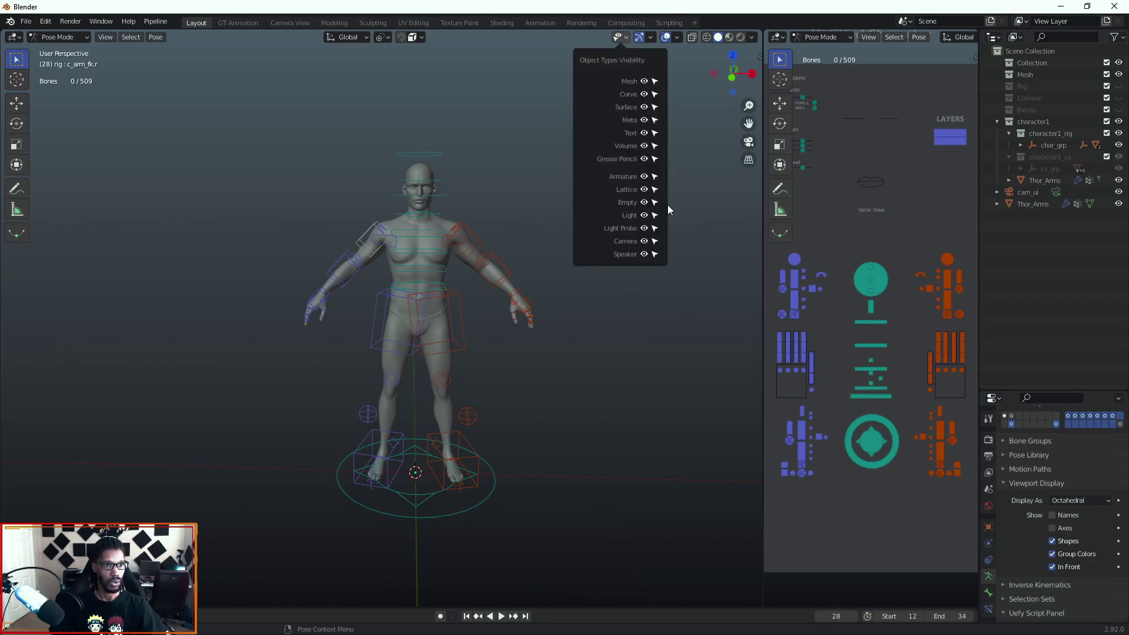
click(644, 177)
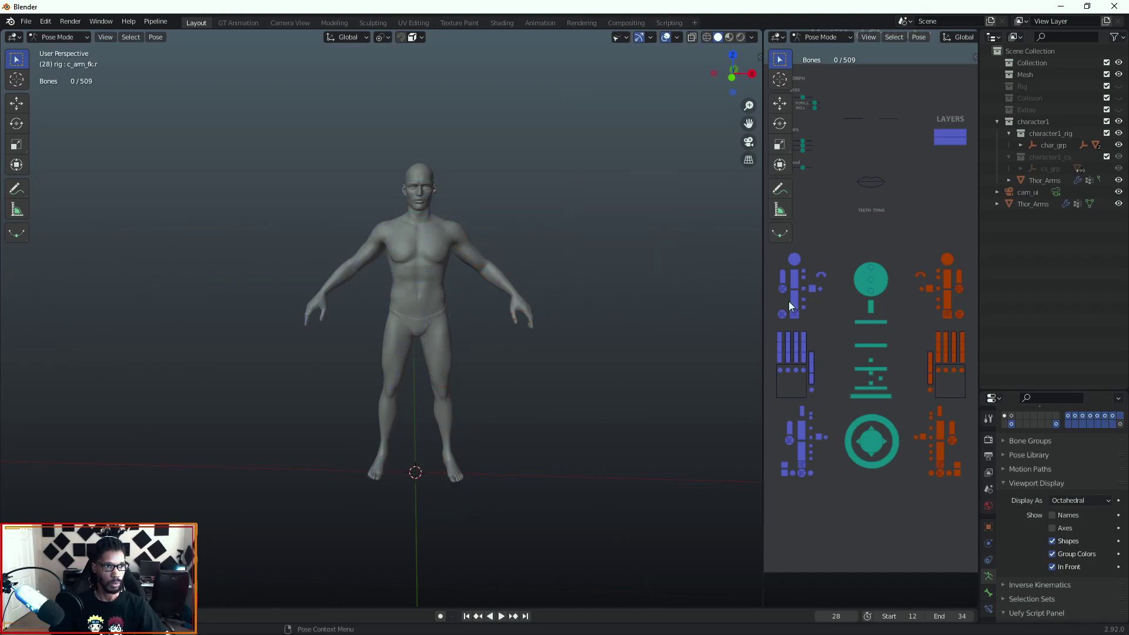
click(949, 281)
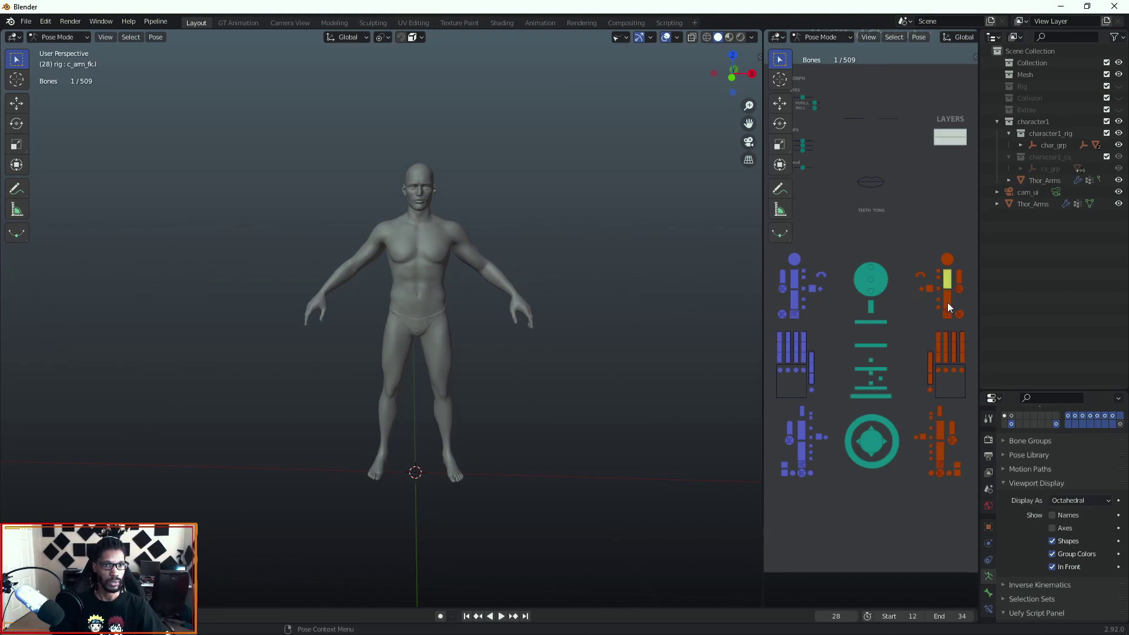
click(946, 301)
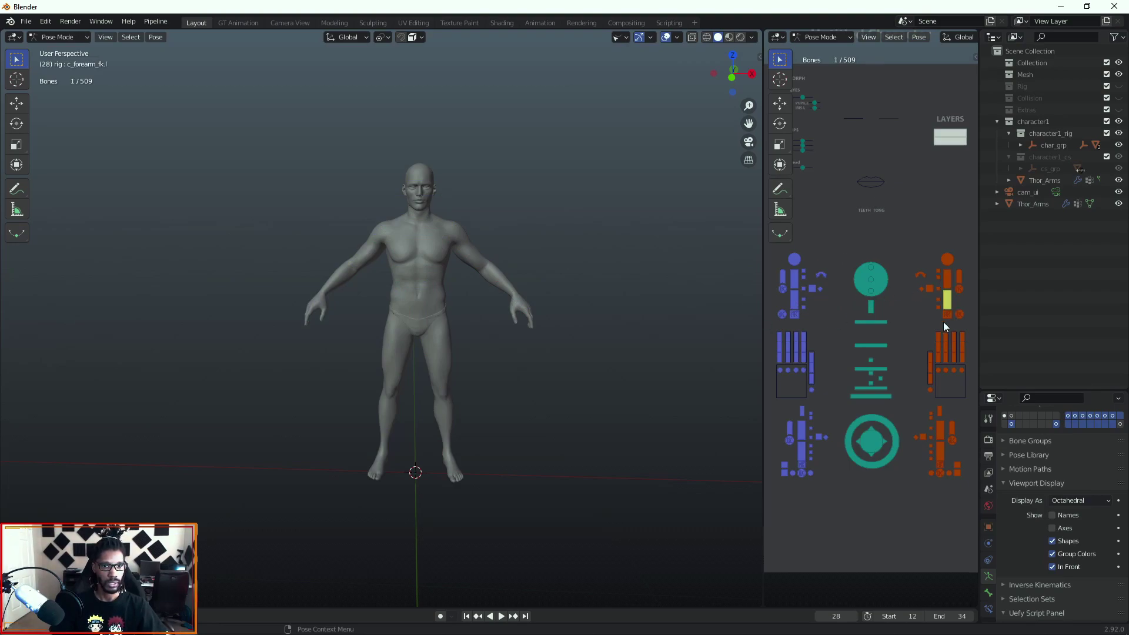
click(860, 285)
click(795, 280)
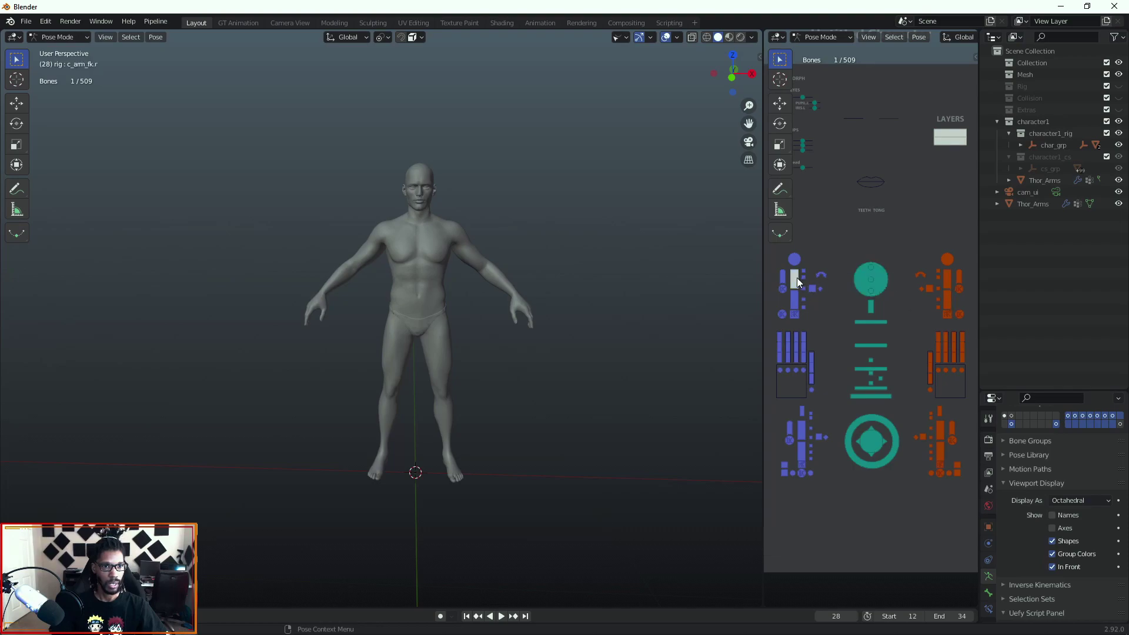
- Show armatures in the main viewport again and try picking the right forearm and right lower leg FK controls
click(623, 37)
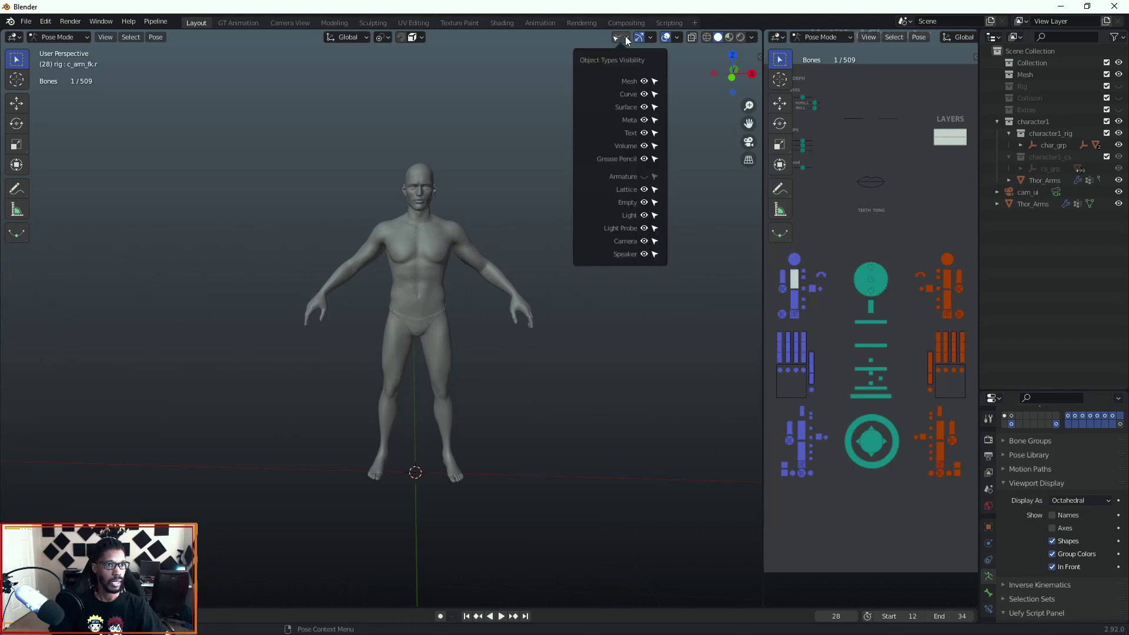
click(645, 176)
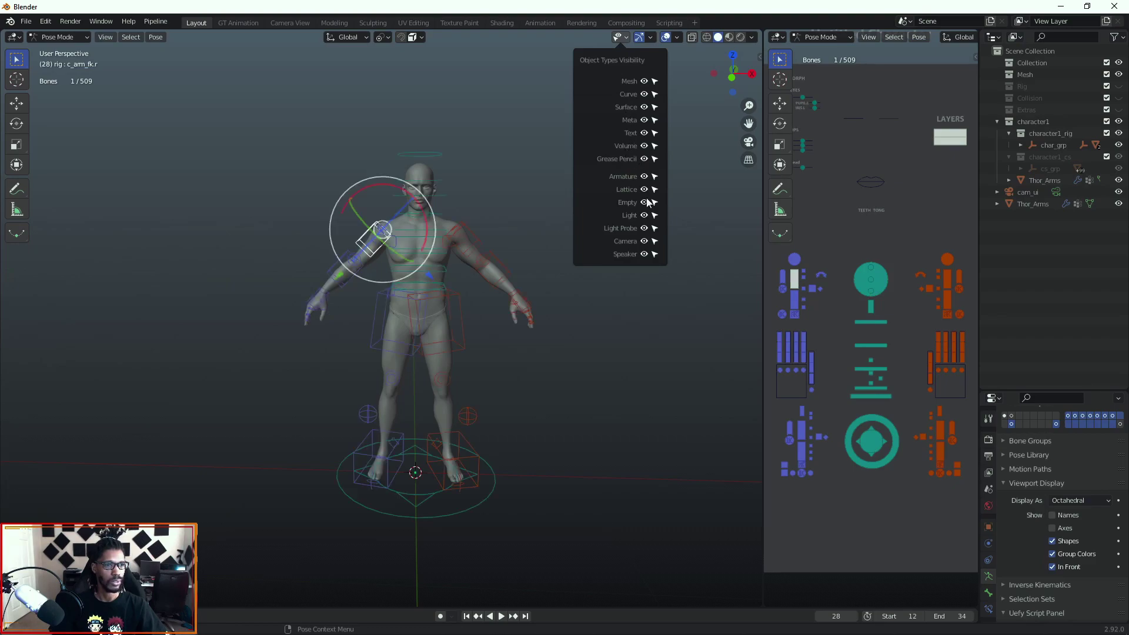
click(795, 310)
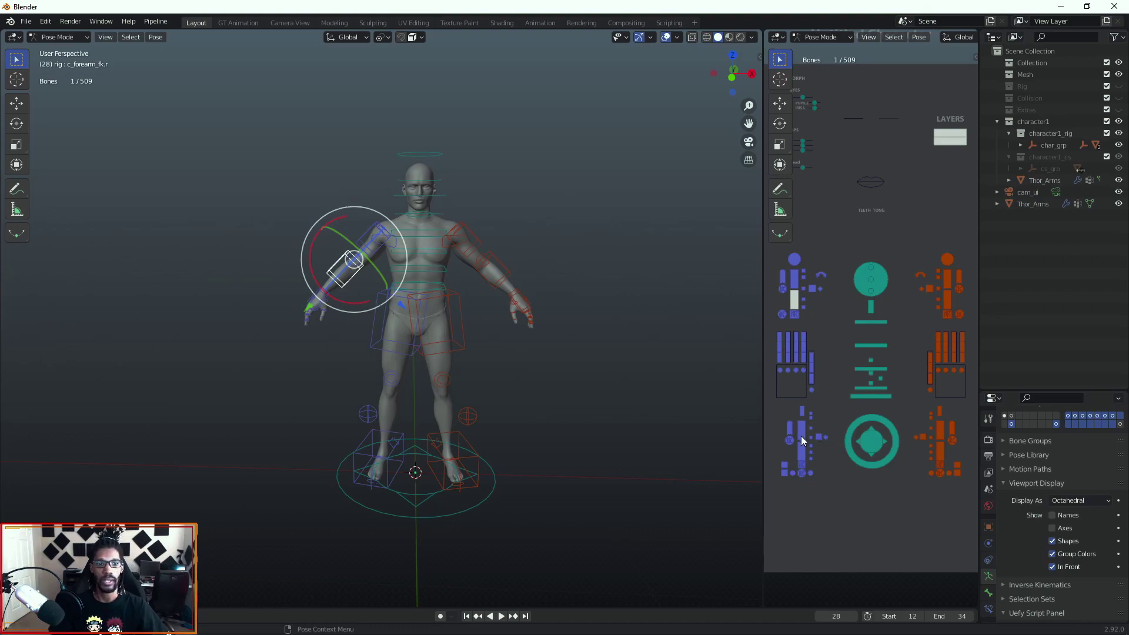
click(801, 456)
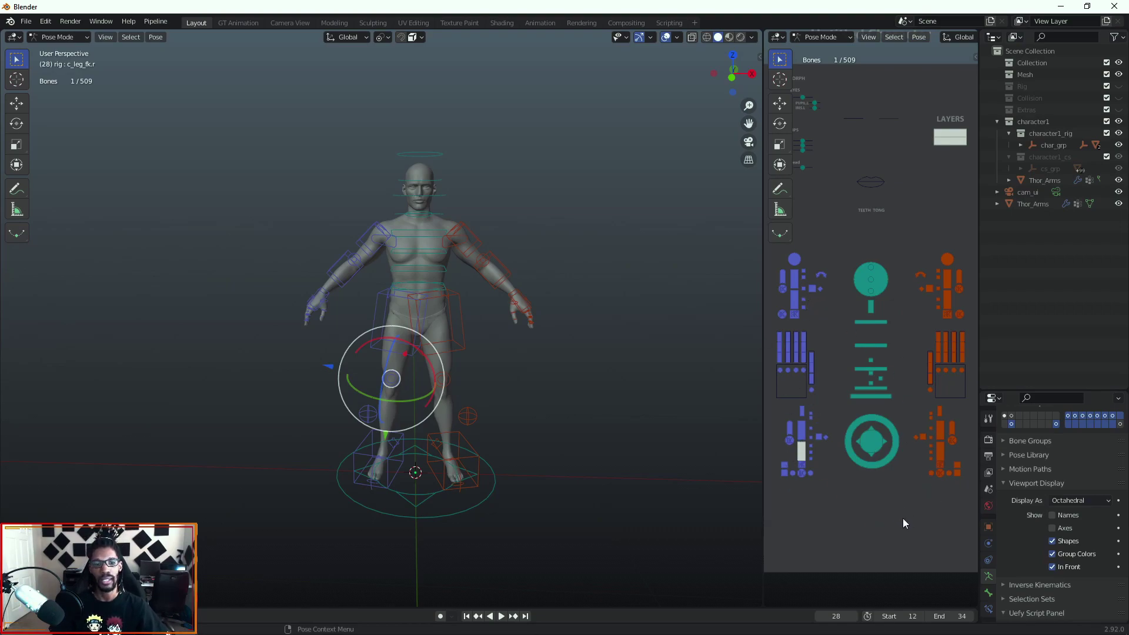
- Select the controls of both legs, the spine, head and root in the picker and hide them
click(919, 506)
drag(909, 500, 913, 468)
drag(960, 408, 964, 402)
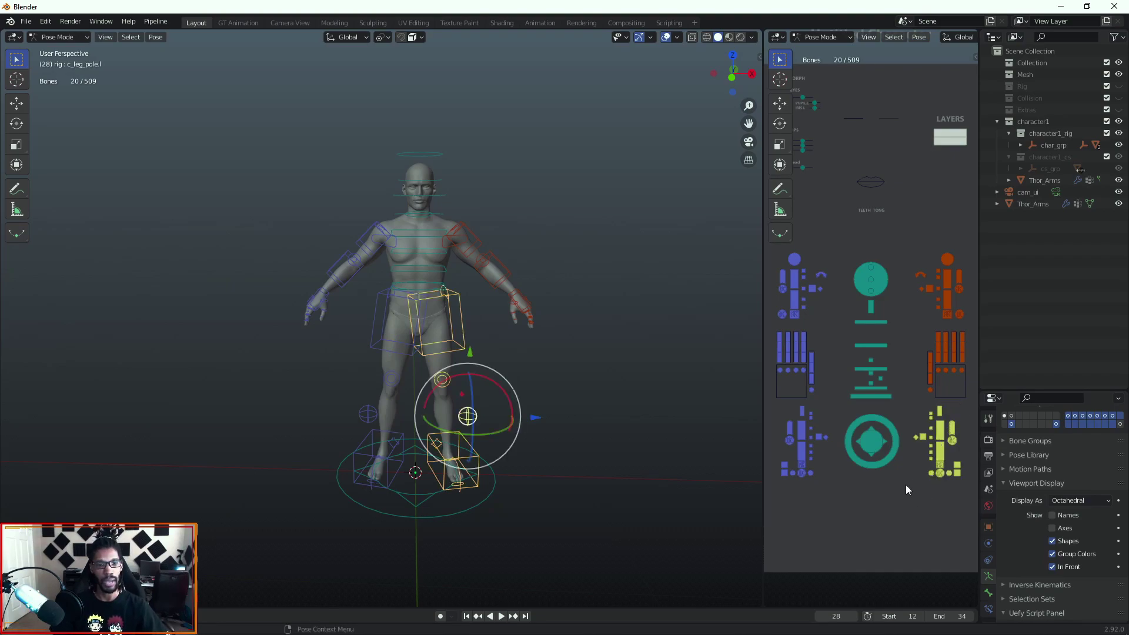
drag(908, 488, 840, 259)
shift+drag(832, 531, 775, 406)
key(h)
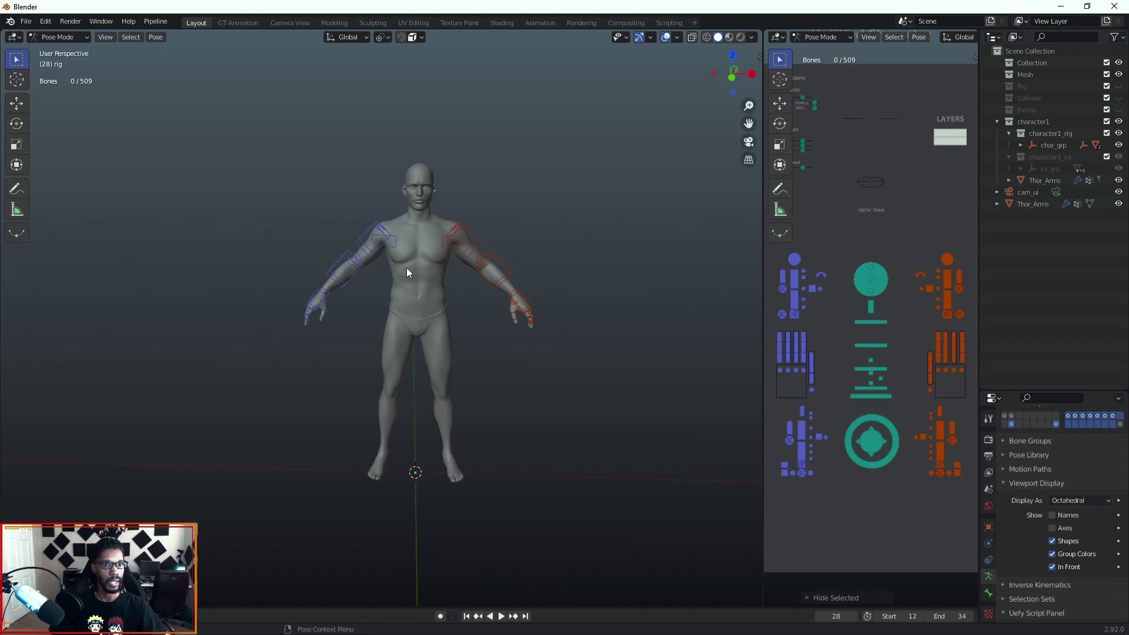
- Join the picker viewport into the main viewport and check that the left forearm FK control can be selected
right_click(762, 325)
click(740, 353)
click(800, 350)
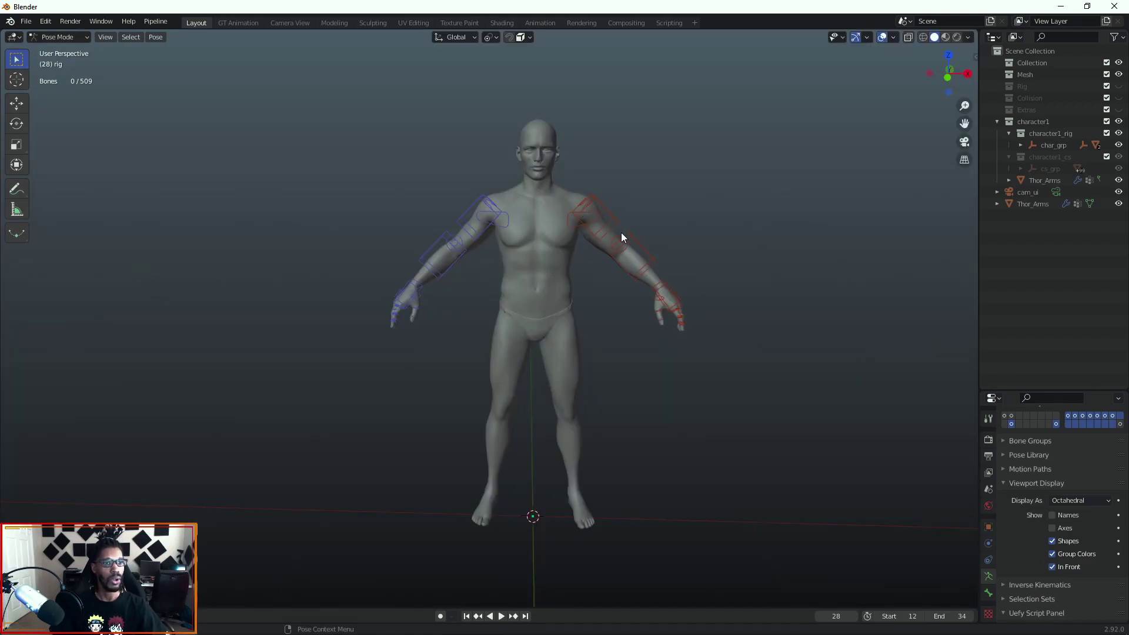
click(647, 306)
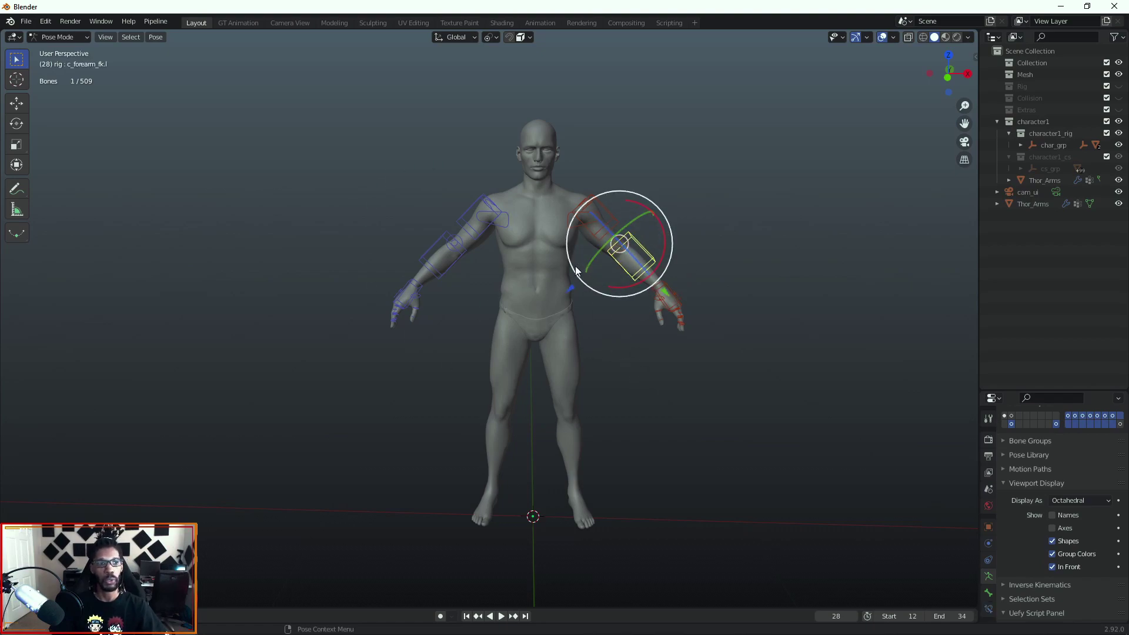
click(755, 156)
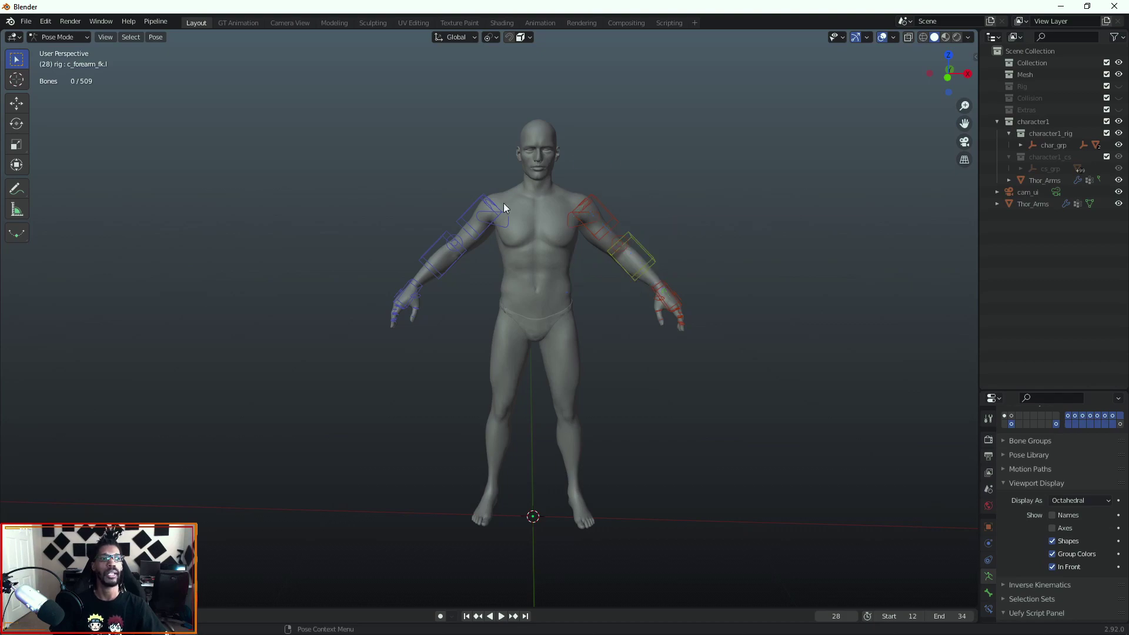
- Put the Thor_Arms body mesh in Edit Mode and show it in front view with X-ray on
click(536, 221)
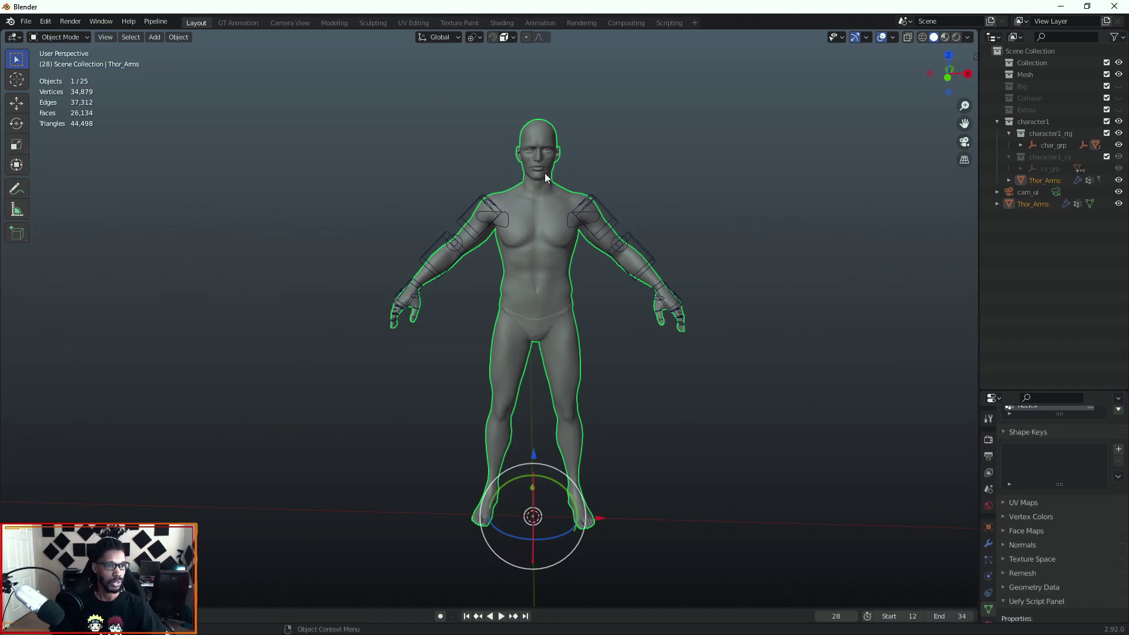
click(571, 370)
key(Tab)
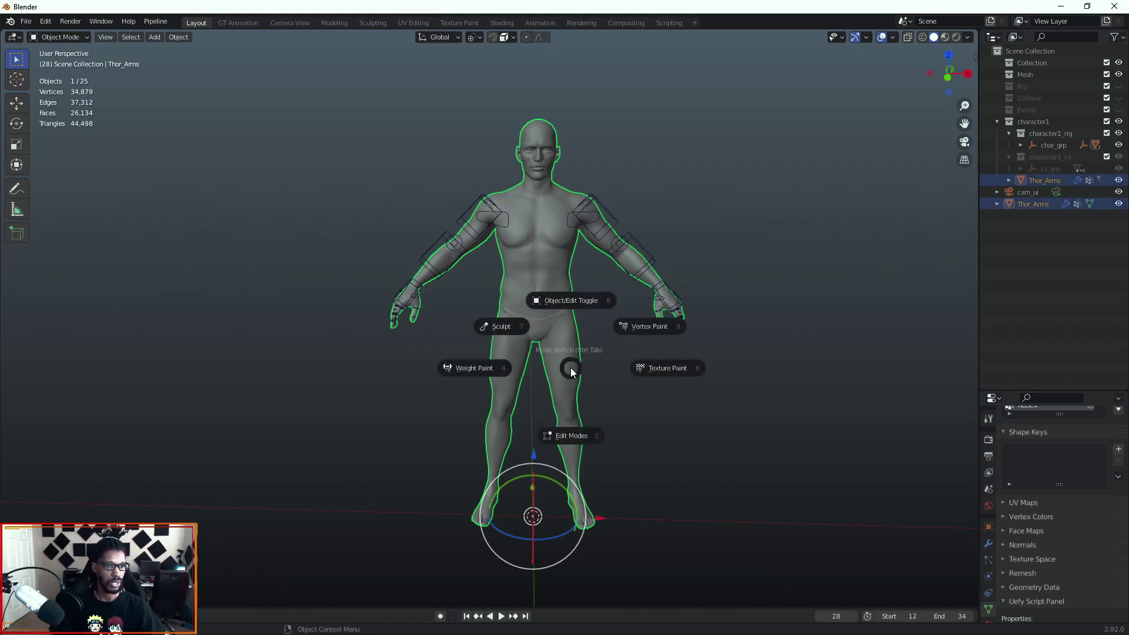
click(577, 283)
scroll(532, 199, up, 2)
scroll(531, 199, down, 1)
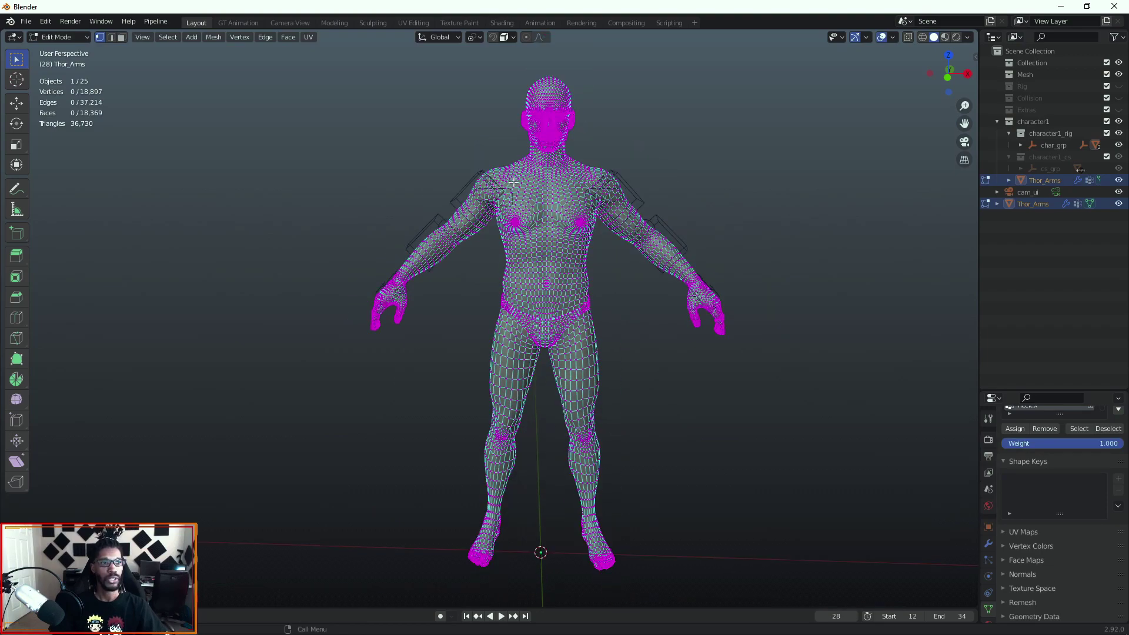
key(KP_1)
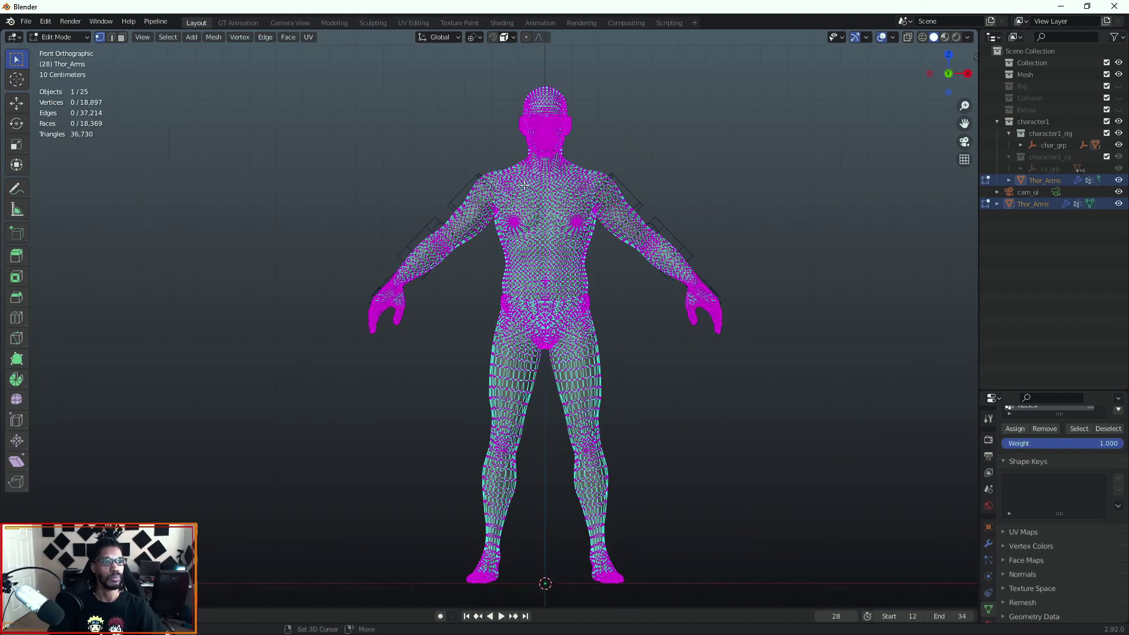
shift+middle_drag(529, 186, 436, 197)
scroll(435, 197, up, 2)
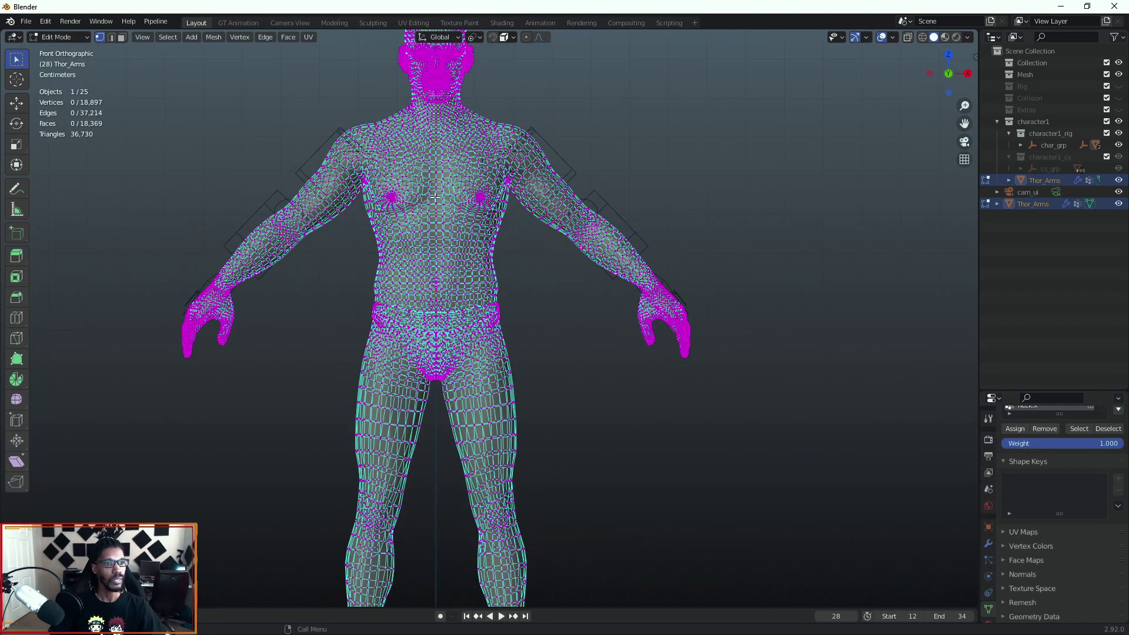
click(908, 38)
- Delete the vertices of one edge loop around each upper arm, just below the shoulder, to detach both arms
shift+middle_drag(519, 170, 581, 225)
scroll(581, 224, up, 2)
scroll(581, 225, up, 2)
shift+middle_drag(709, 180, 661, 305)
alt+click(671, 236)
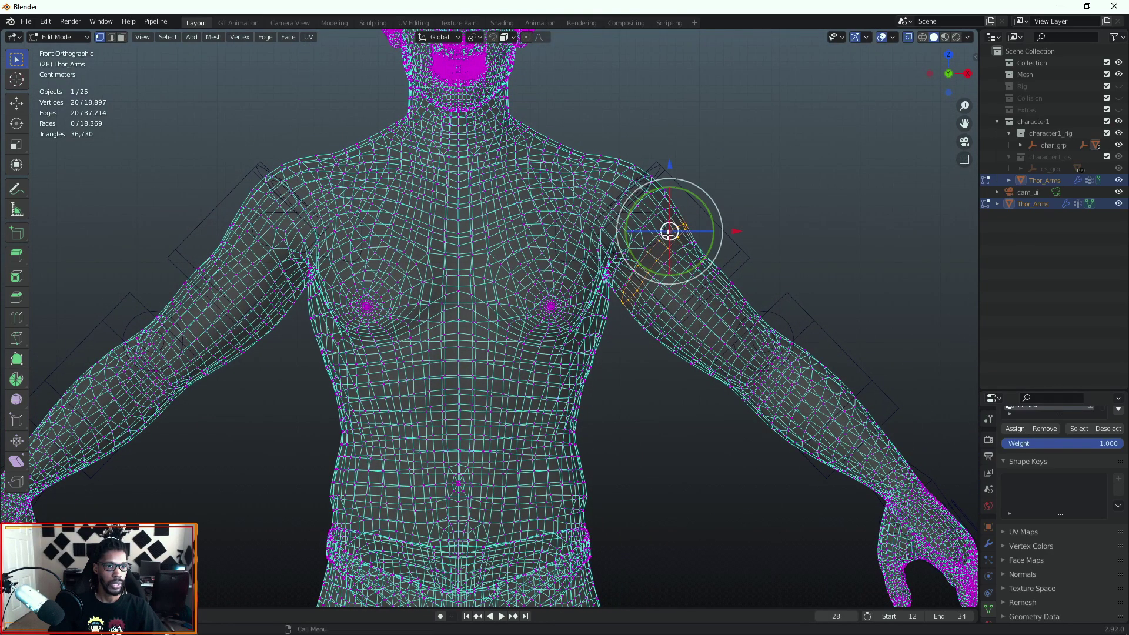
alt+shift+click(266, 251)
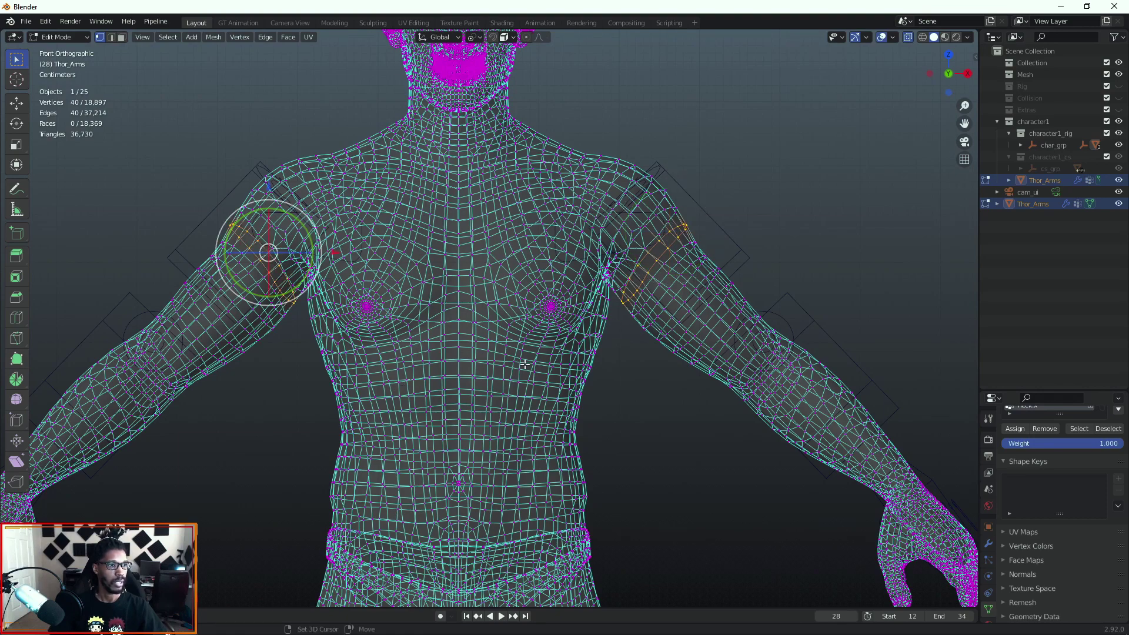
key(x)
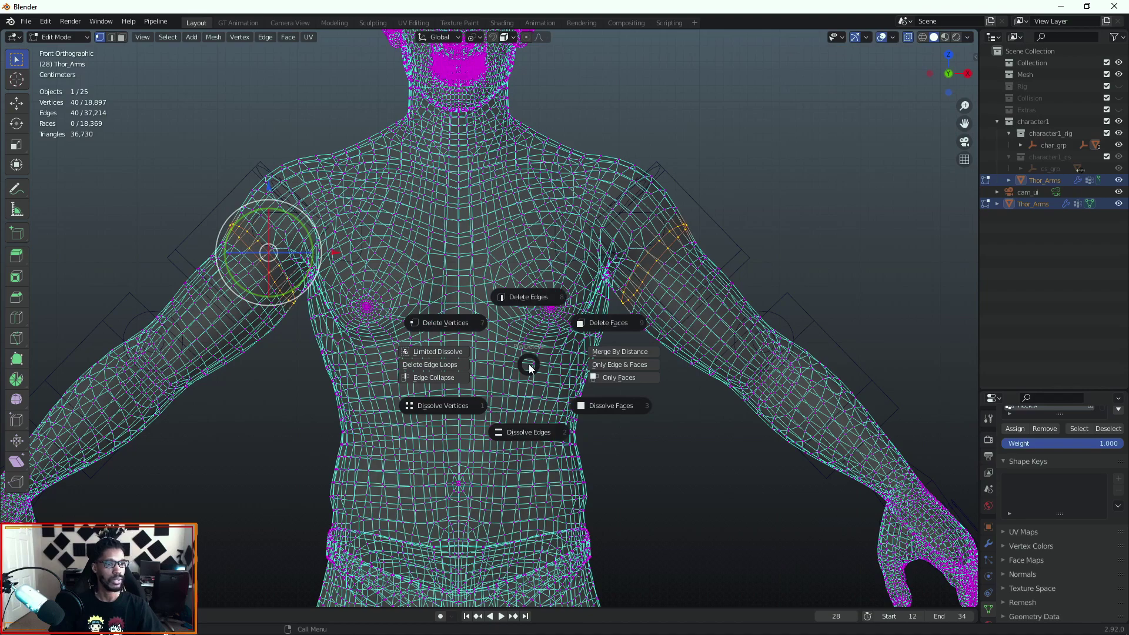
click(473, 335)
scroll(710, 432, down, 4)
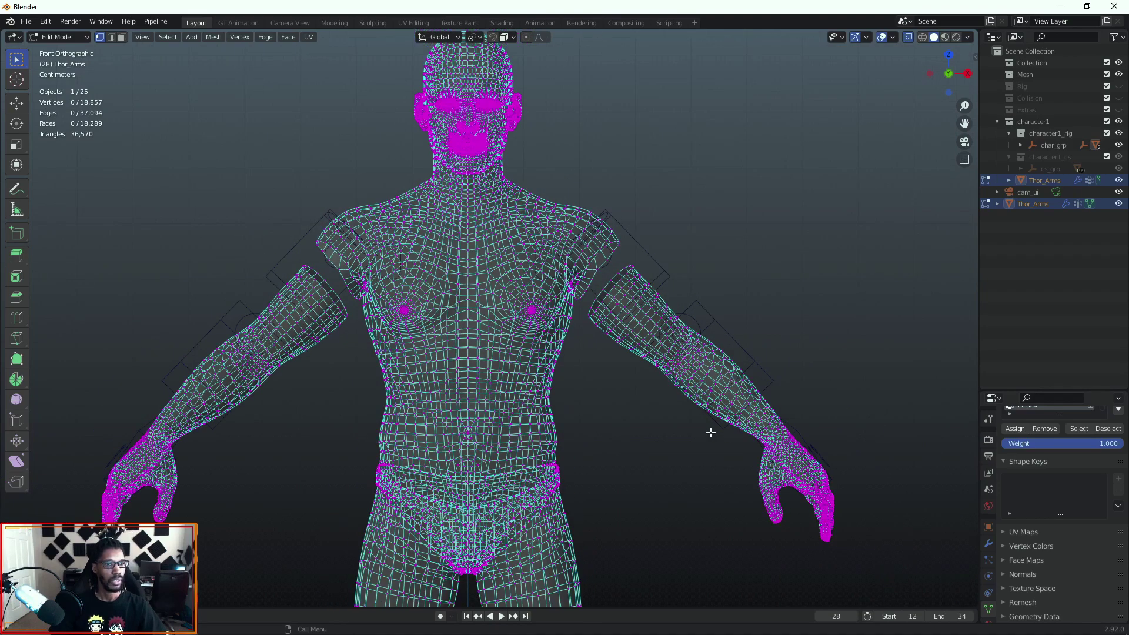
- Select all linked geometry of both detached arms and hide it
alt+click(639, 351)
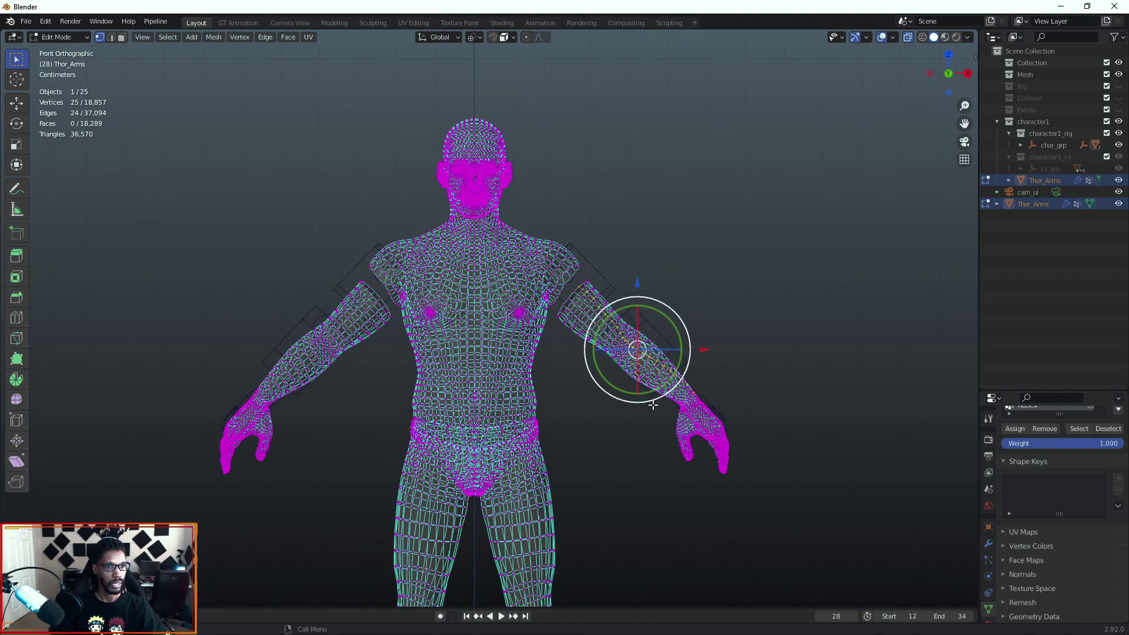
key(k)
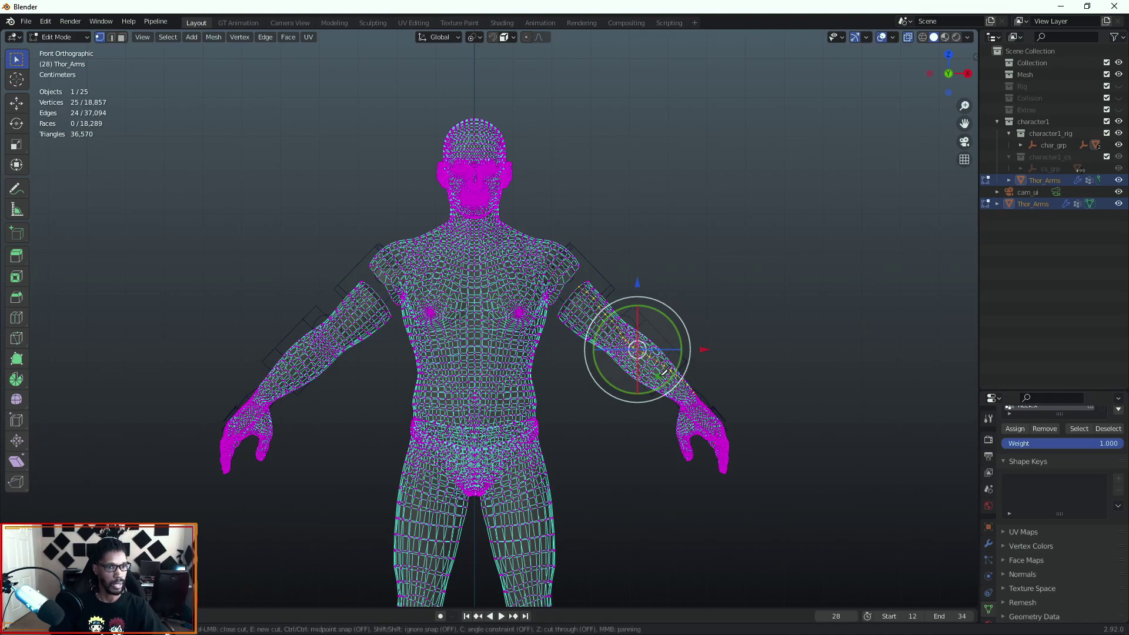
key(Escape)
key(l)
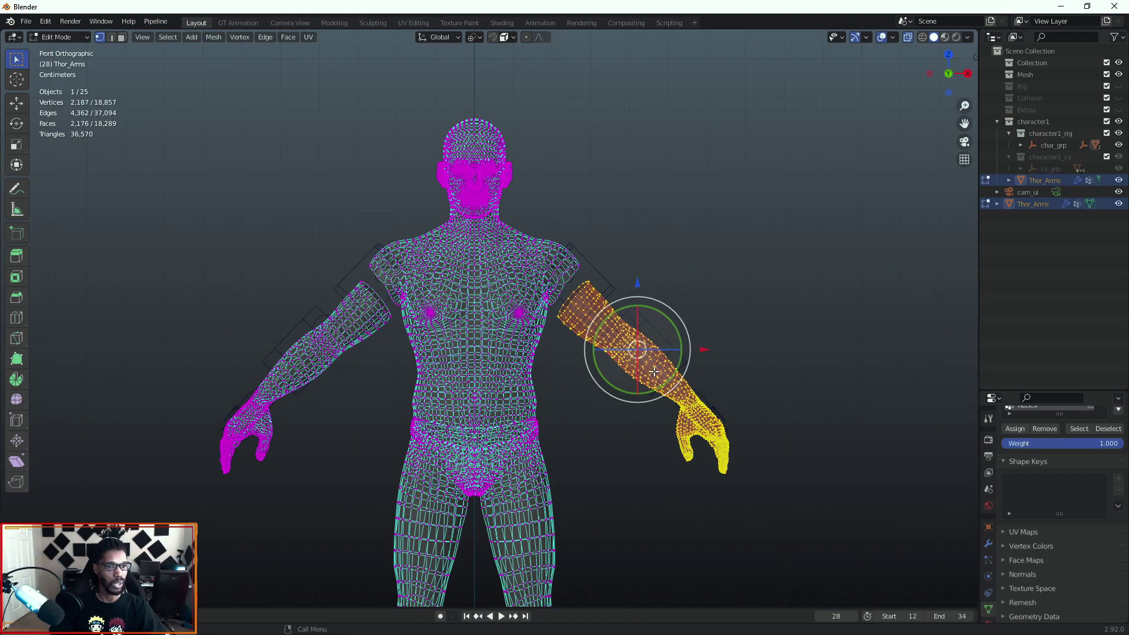
alt+shift+click(352, 330)
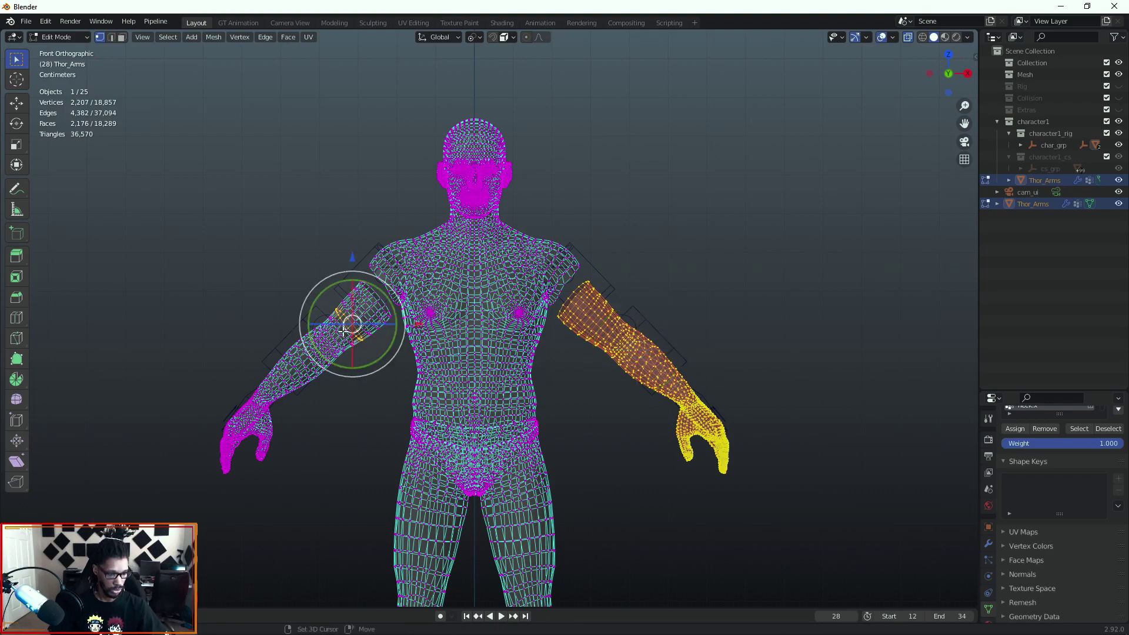
key(l)
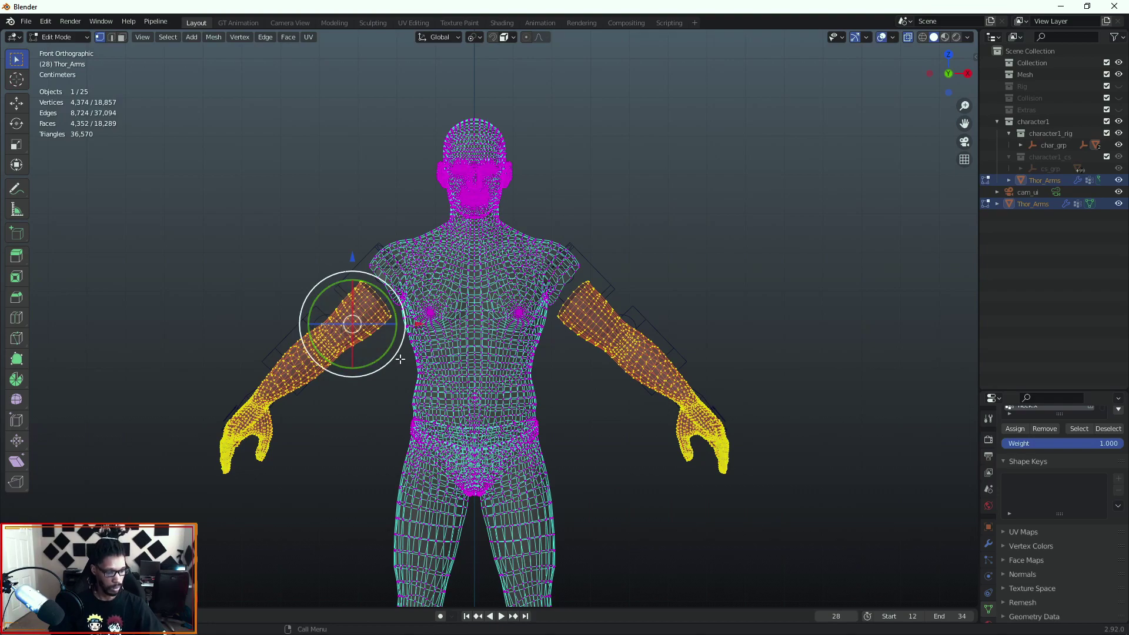
key(h)
- Delete the vertices of the remaining head, torso and legs, and reveal the hidden arms
scroll(438, 384, down, 4)
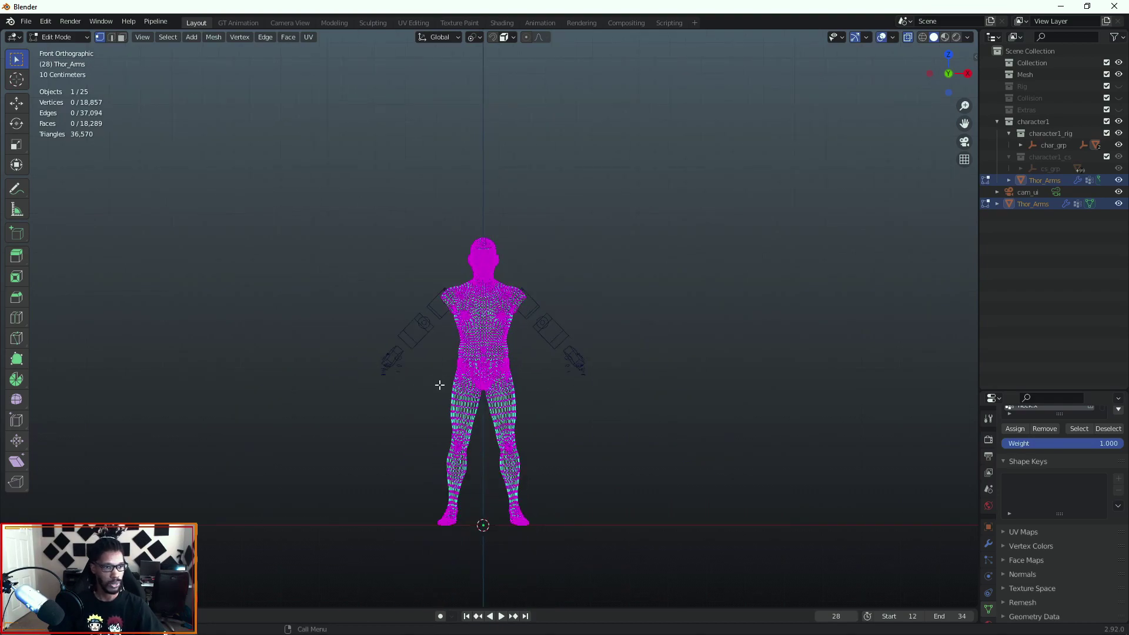
drag(365, 194, 754, 607)
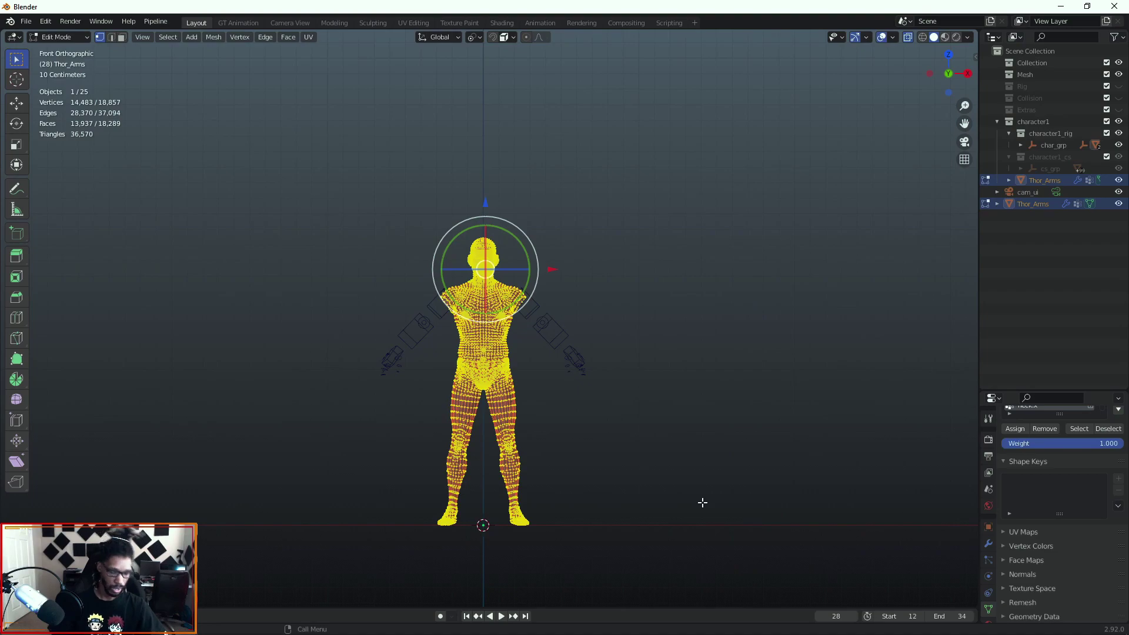
key(x)
click(648, 460)
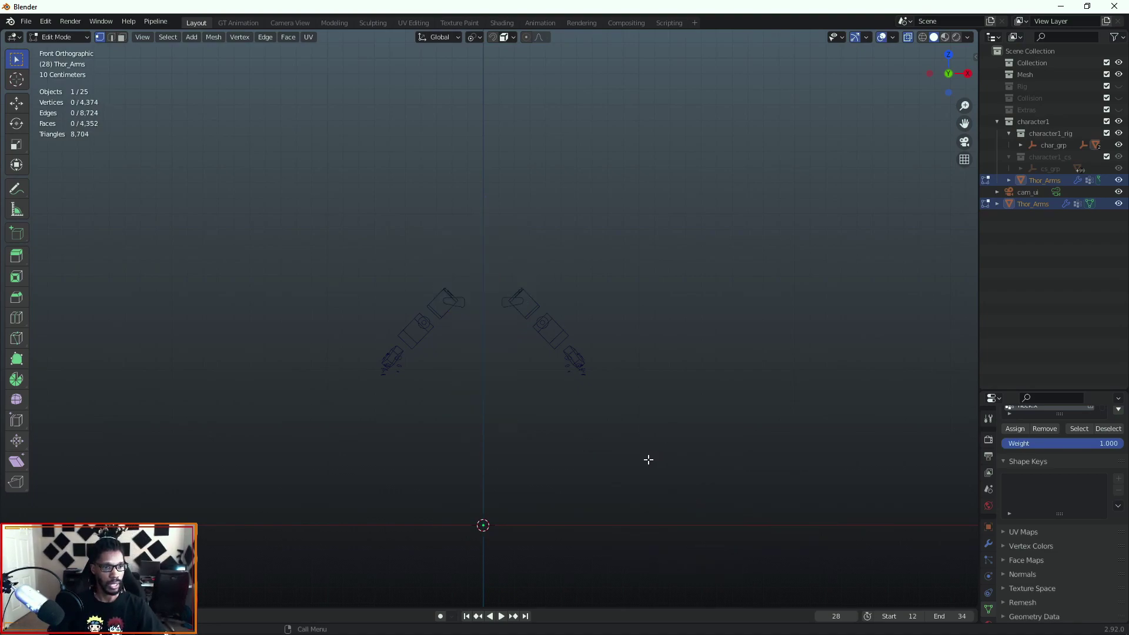
scroll(496, 241, up, 3)
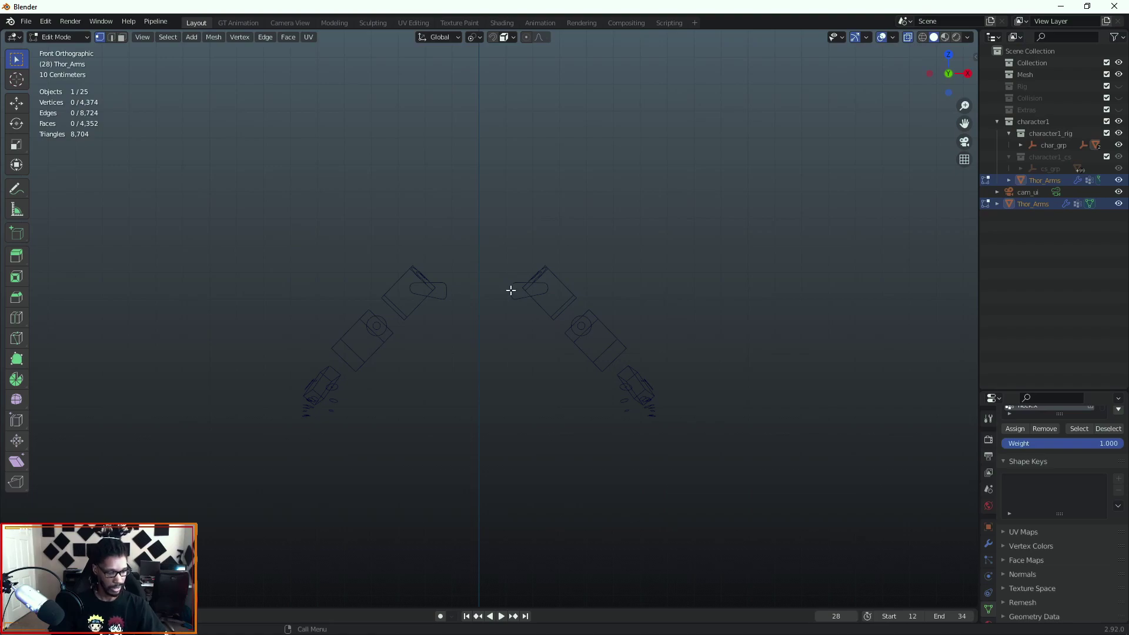
key(alt+h)
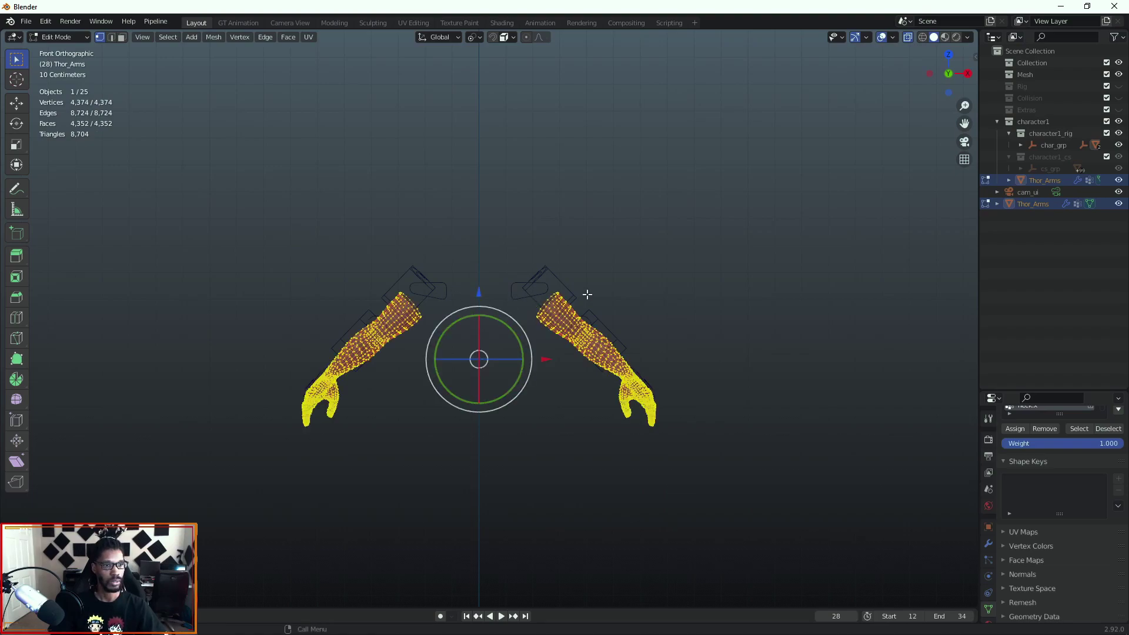
scroll(527, 305, up, 4)
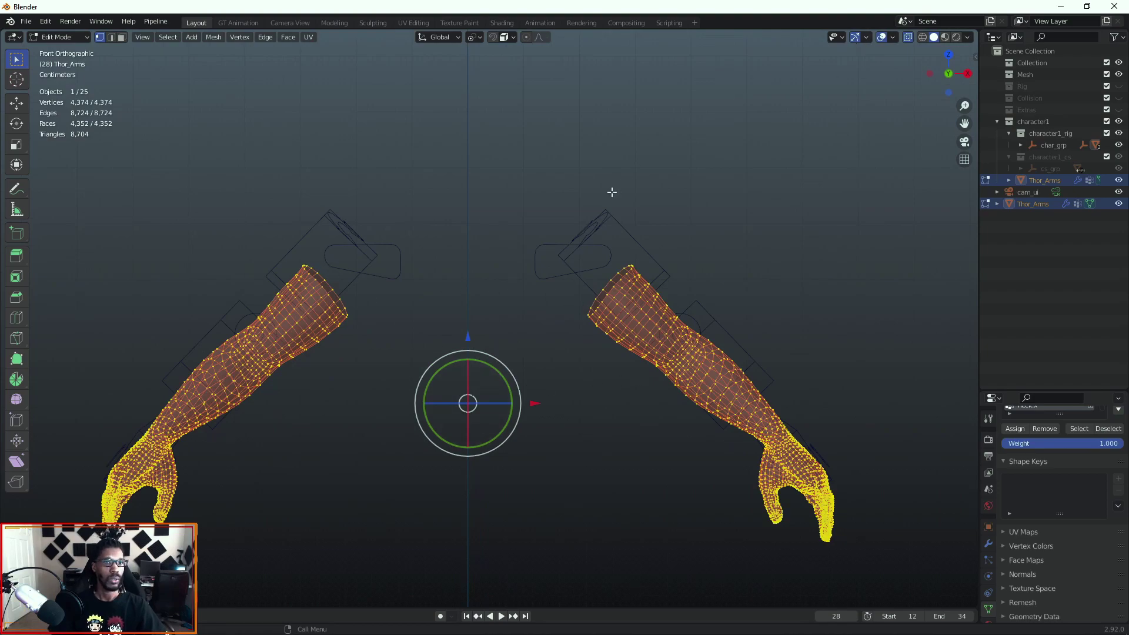
- Return the arm mesh to Object Mode and turn off X-ray
key(ctrl+Tab)
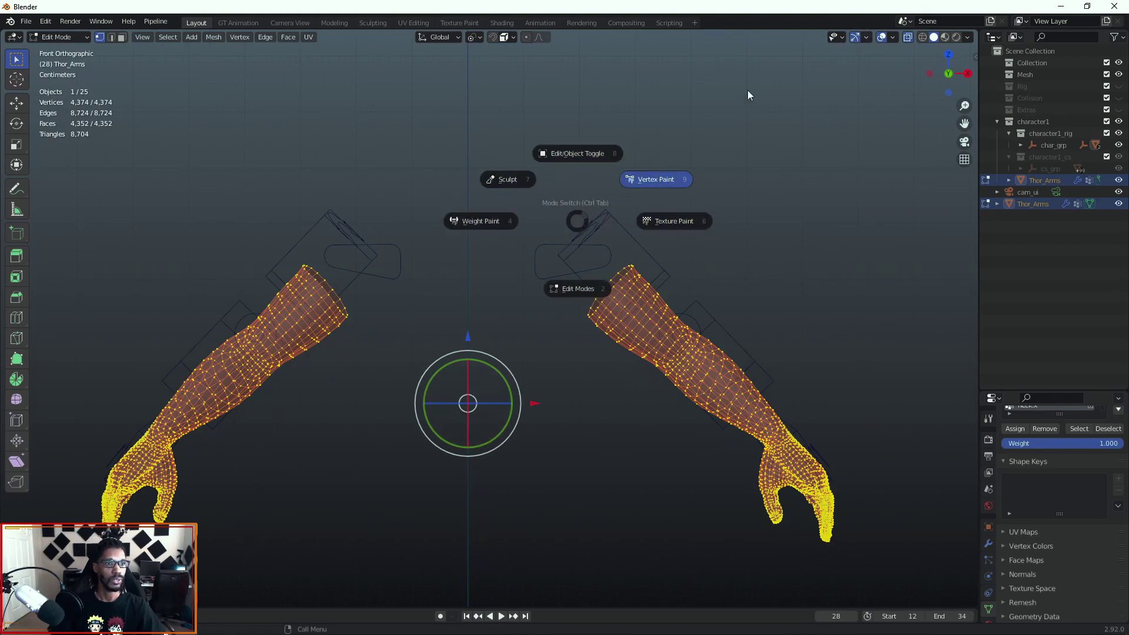
click(697, 122)
key(ctrl+Tab)
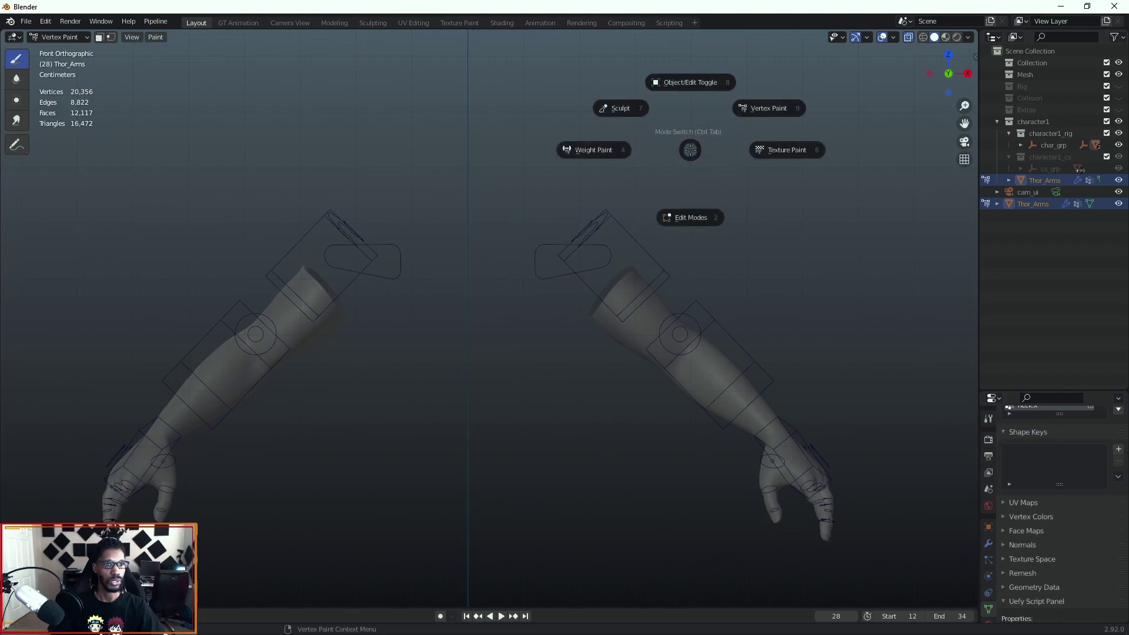
click(689, 83)
click(906, 37)
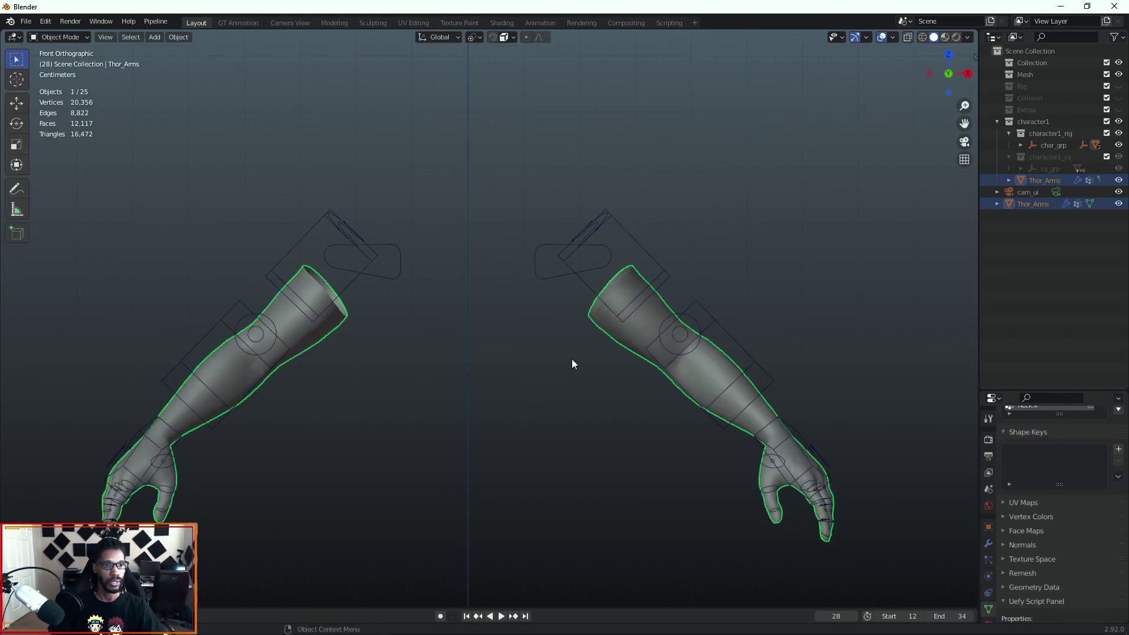
key(ctrl+Tab)
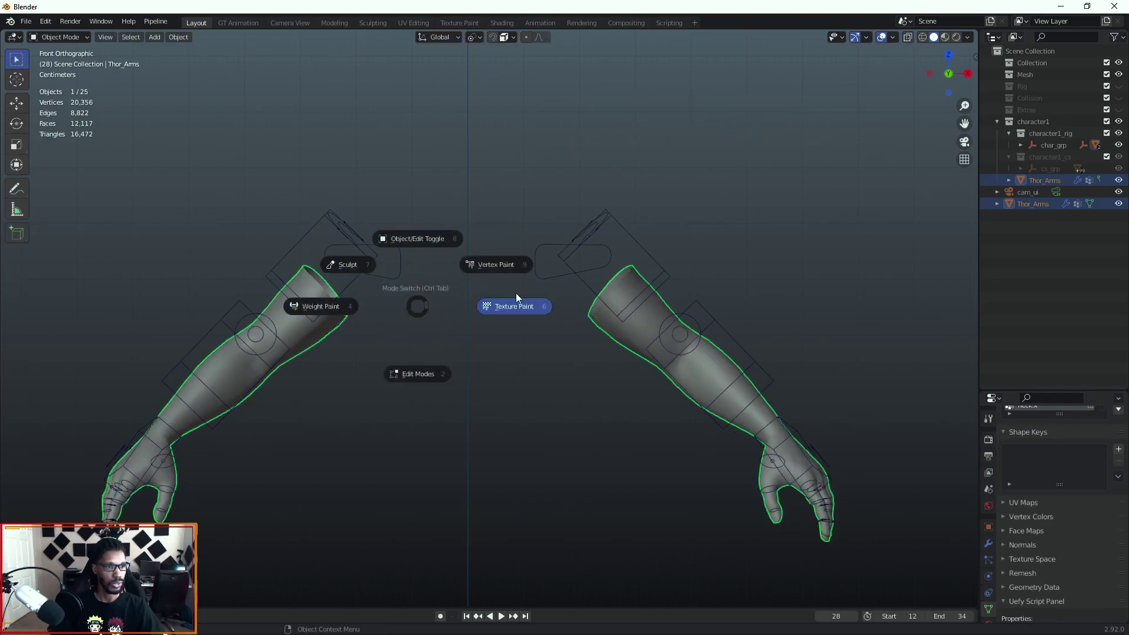
click(415, 242)
scroll(418, 282, down, 4)
scroll(410, 284, up, 1)
key(ctrl+Tab)
click(404, 222)
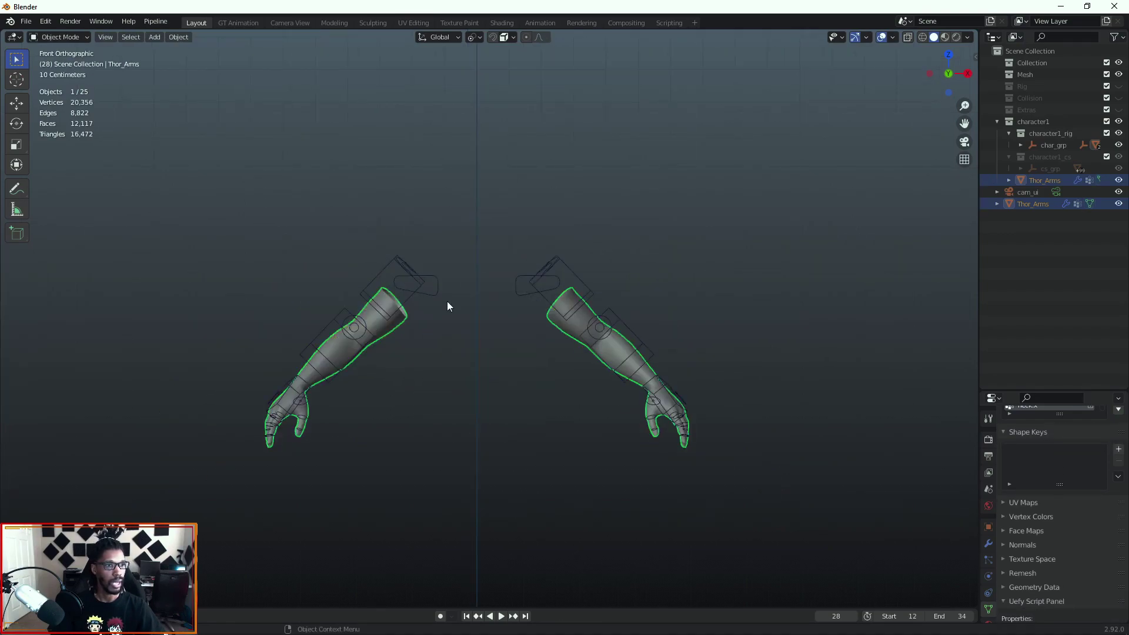
- Select the rig, put it in Pose Mode and select the left forearm FK control
scroll(447, 312, up, 1)
scroll(448, 316, down, 5)
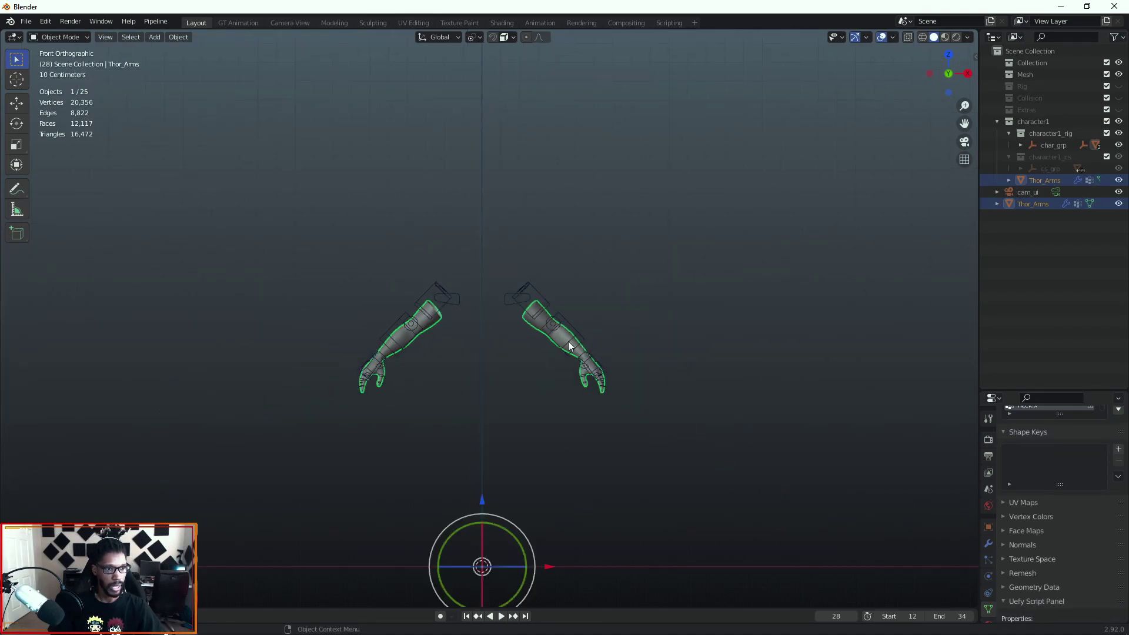
scroll(560, 312, up, 4)
middle_drag(560, 314, 662, 327)
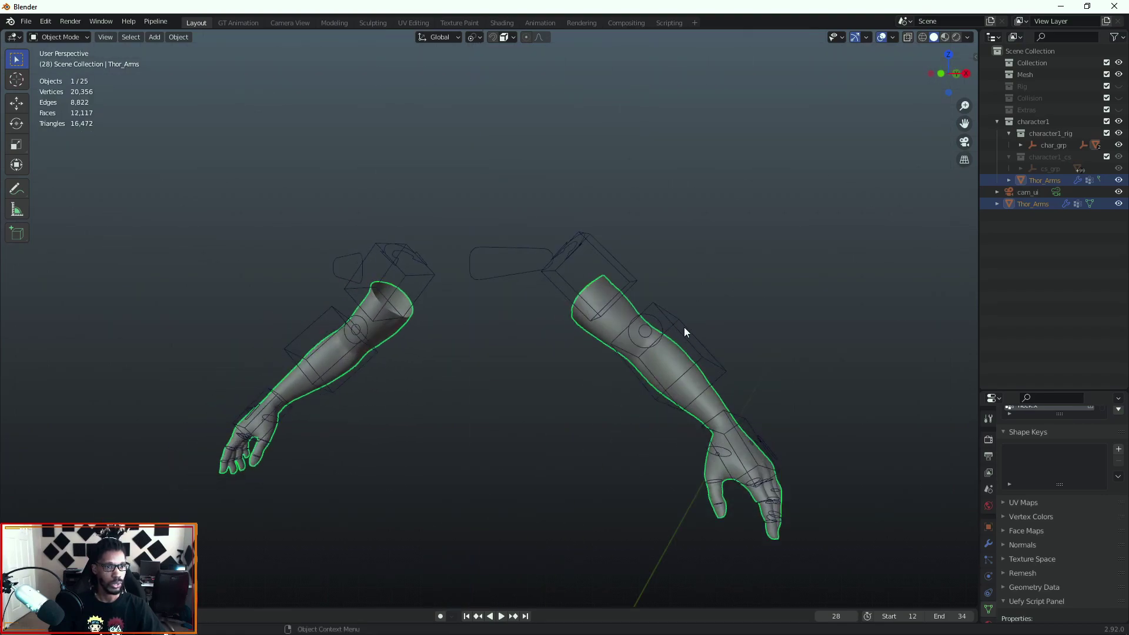
click(682, 327)
key(Tab)
click(771, 335)
- Test the bound arm by rotating the left forearm FK control and trackball-rotating the left hand FK control
middle_drag(812, 295, 597, 359)
drag(589, 359, 566, 358)
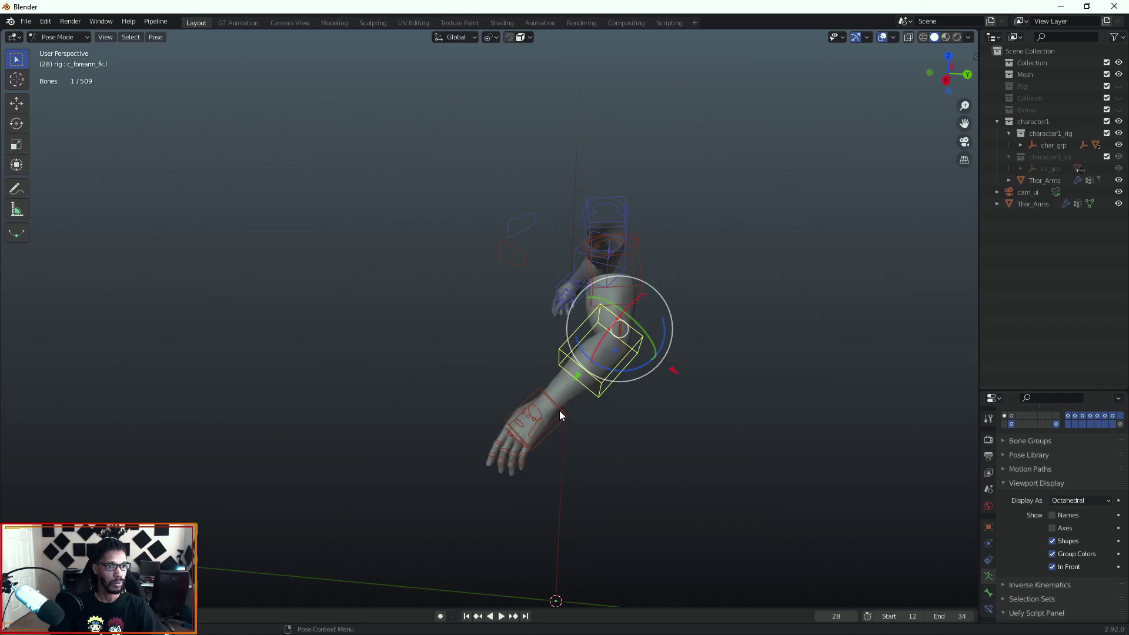
click(561, 406)
key(r)
key(r)
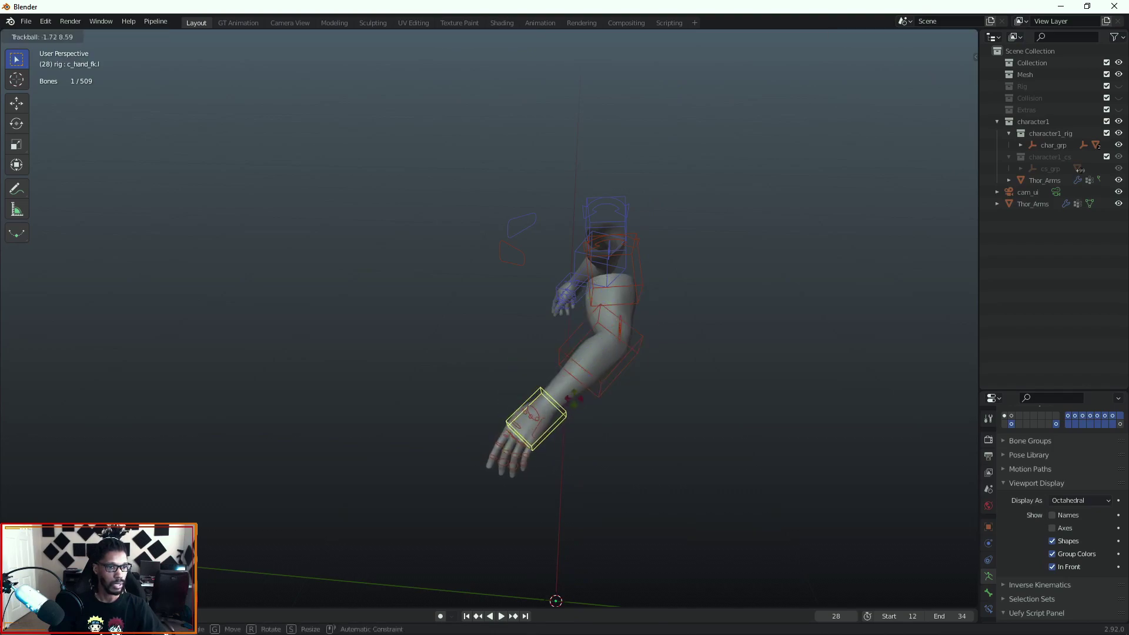
click(608, 413)
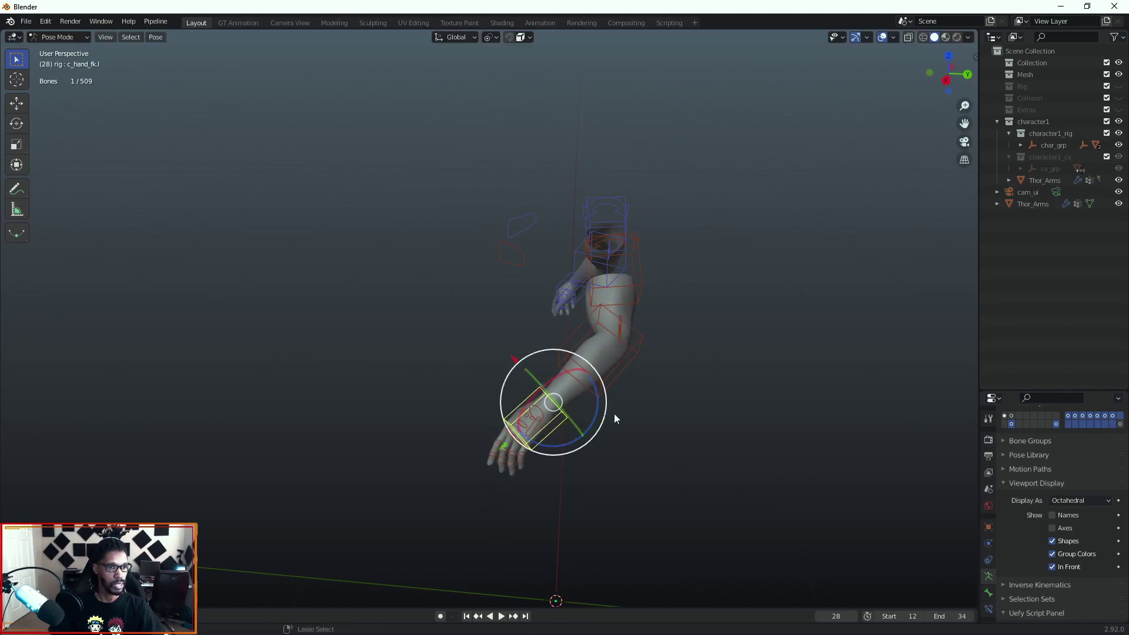
- Undo the test rotations of the left hand and forearm controls
key(ctrl+z)
key(ctrl+z)
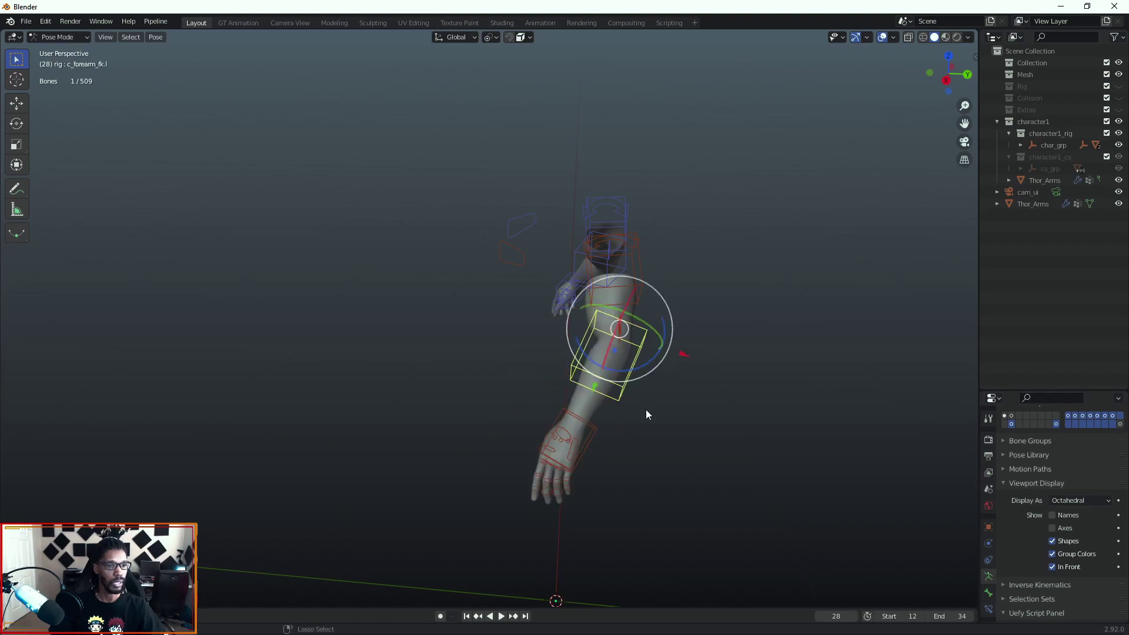
key(ctrl+z)
key(ctrl+shift+z)
middle_drag(711, 401, 864, 350)
middle_drag(750, 360, 777, 360)
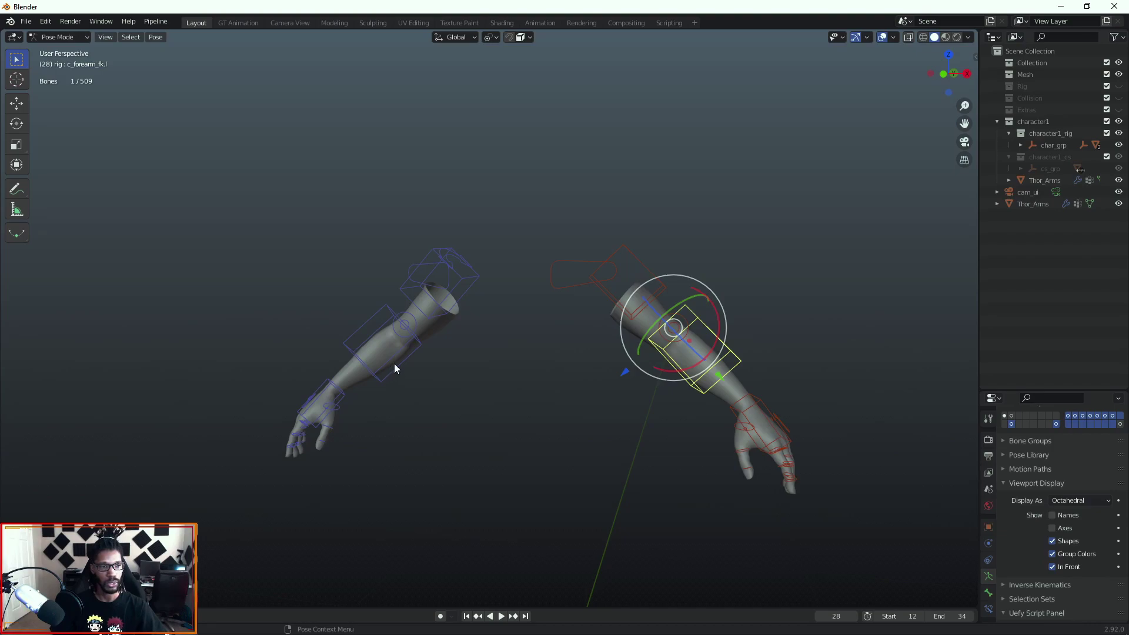
- Select the right upper arm FK control and switch the rig to Edit Mode
middle_drag(552, 336, 580, 285)
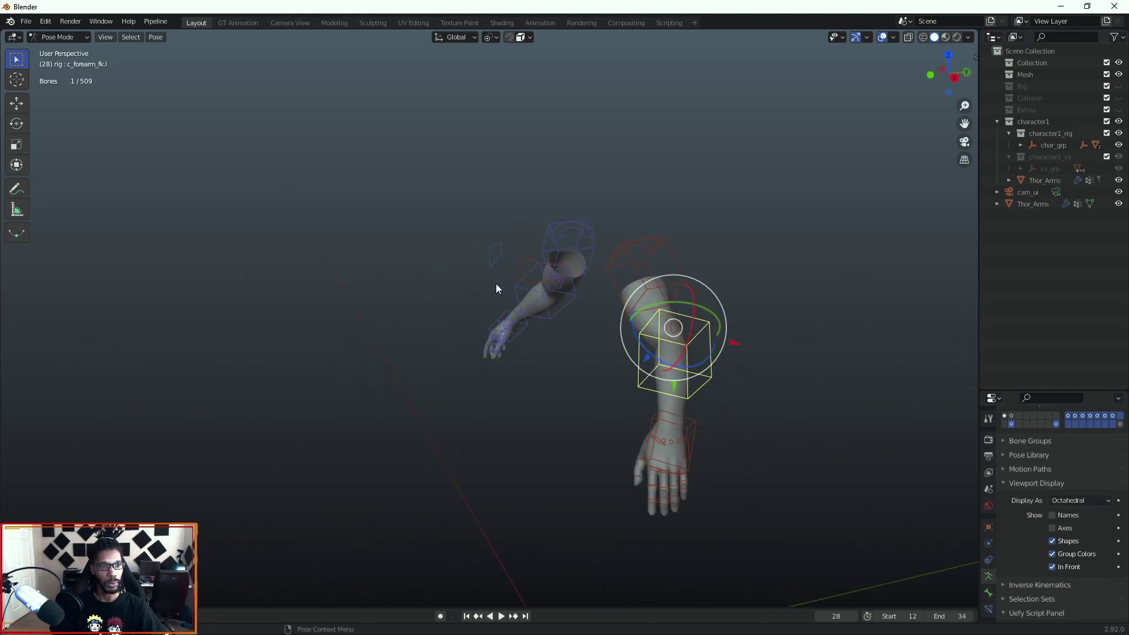
middle_drag(480, 340, 579, 335)
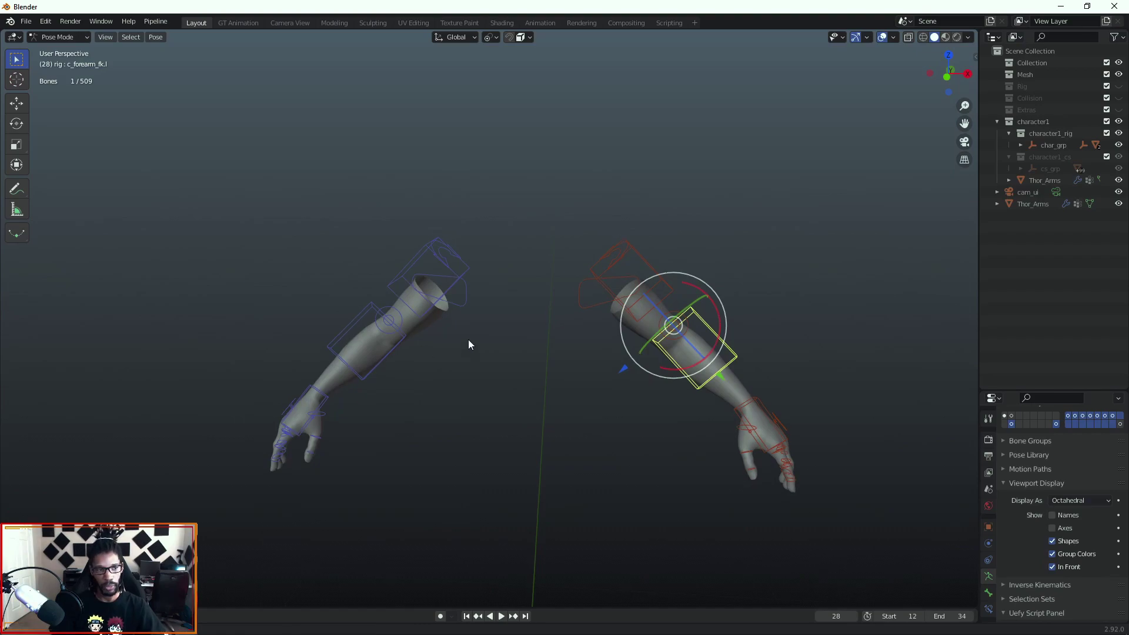
shift+middle_drag(469, 345, 441, 308)
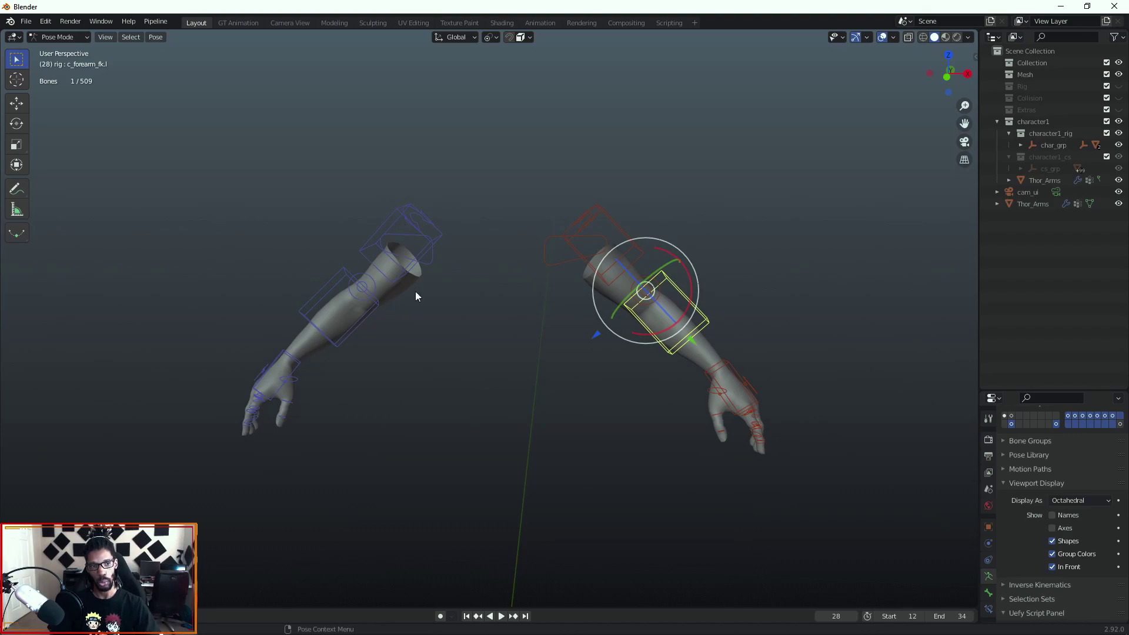
mouse_move(427, 343)
middle_down()
mouse_move(511, 366)
mouse_move(423, 357)
middle_up()
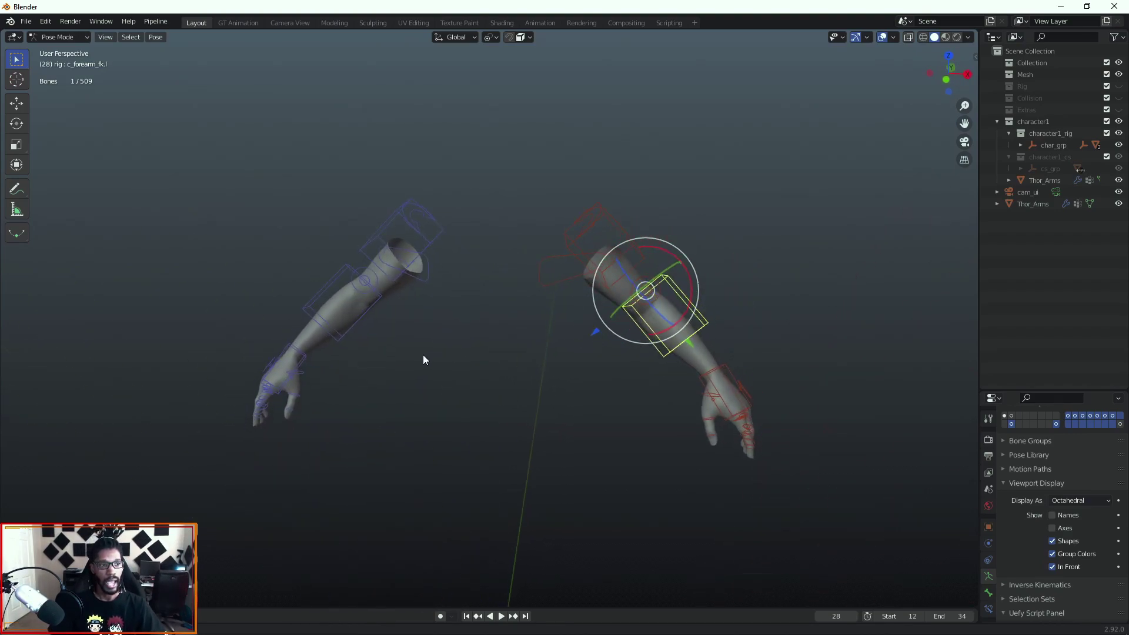
click(386, 221)
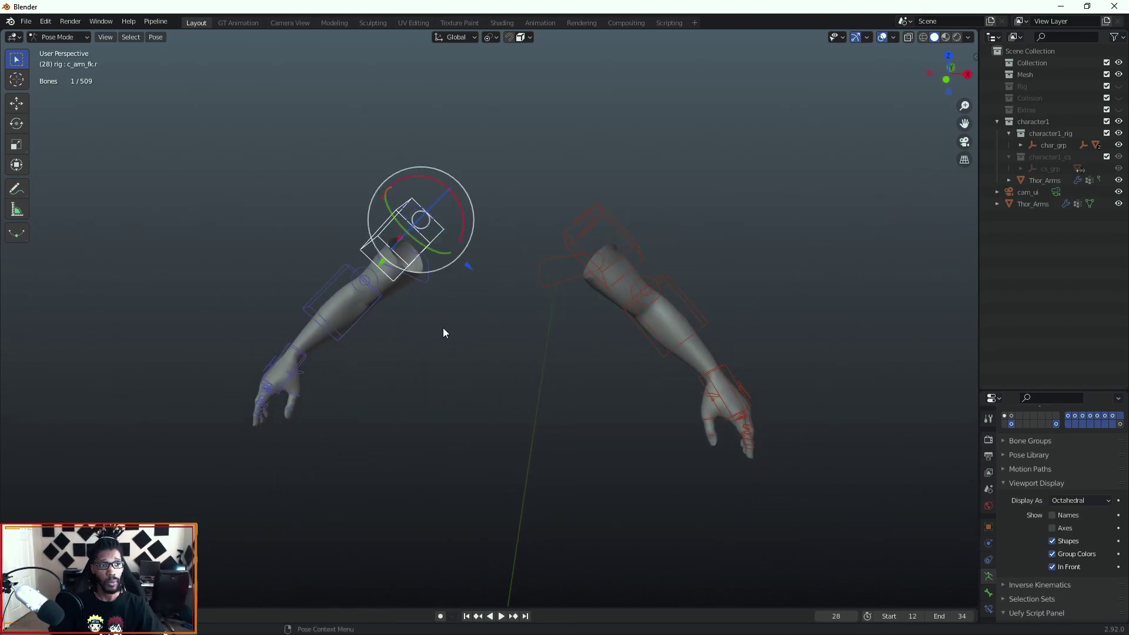
key(Tab)
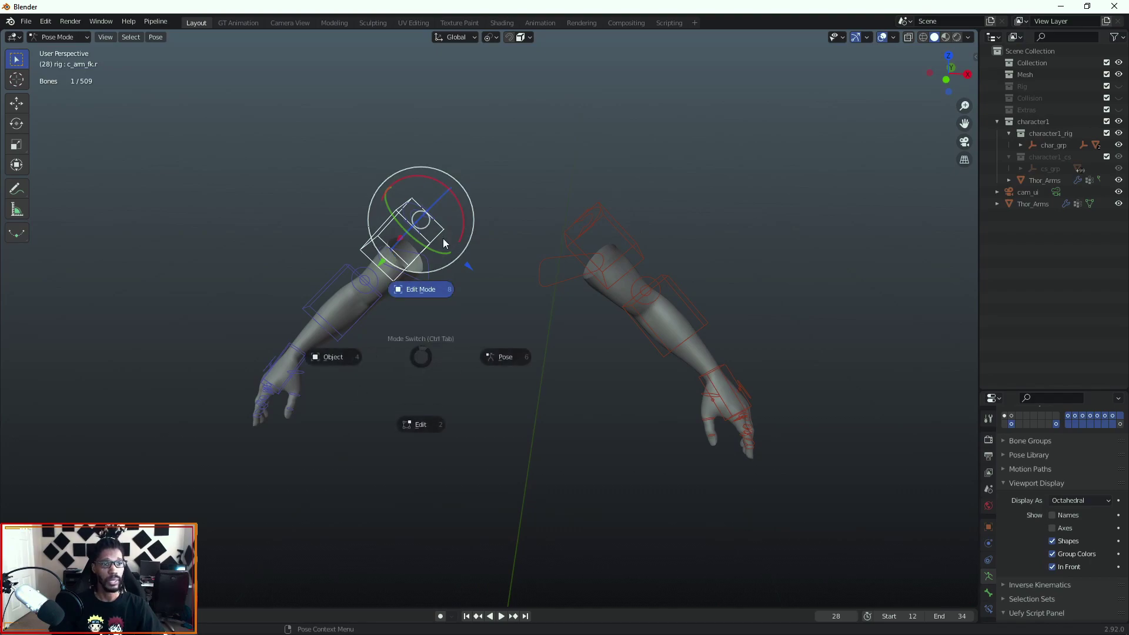
click(442, 235)
- Snap the 3D cursor to the world origin and add a new bone there
middle_drag(264, 377, 313, 358)
scroll(327, 378, down, 4)
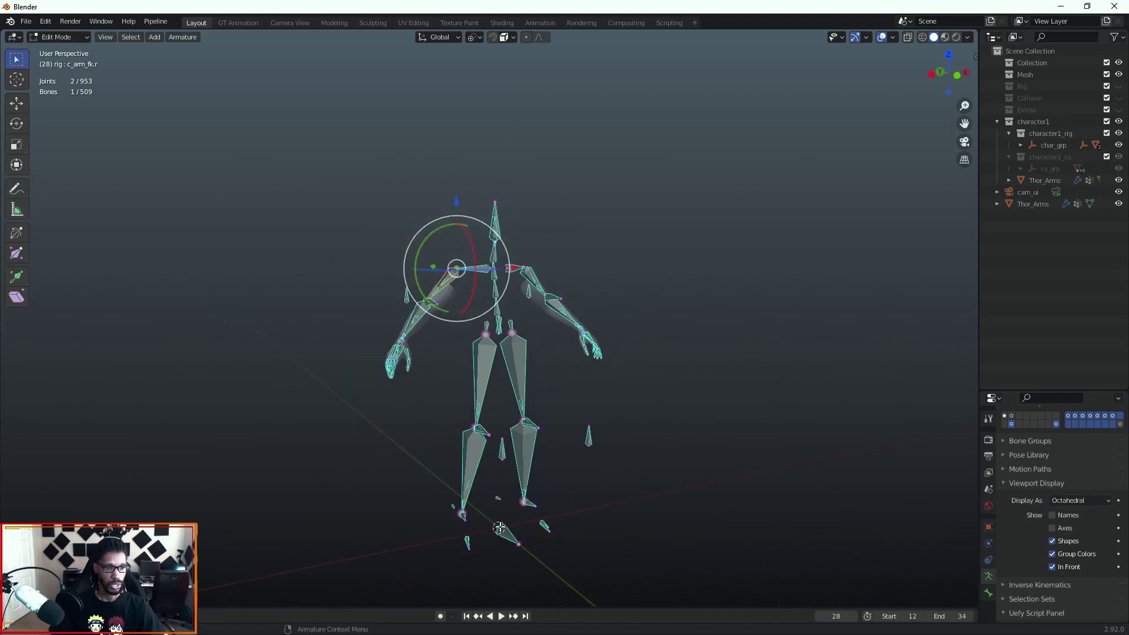
key(shift+s)
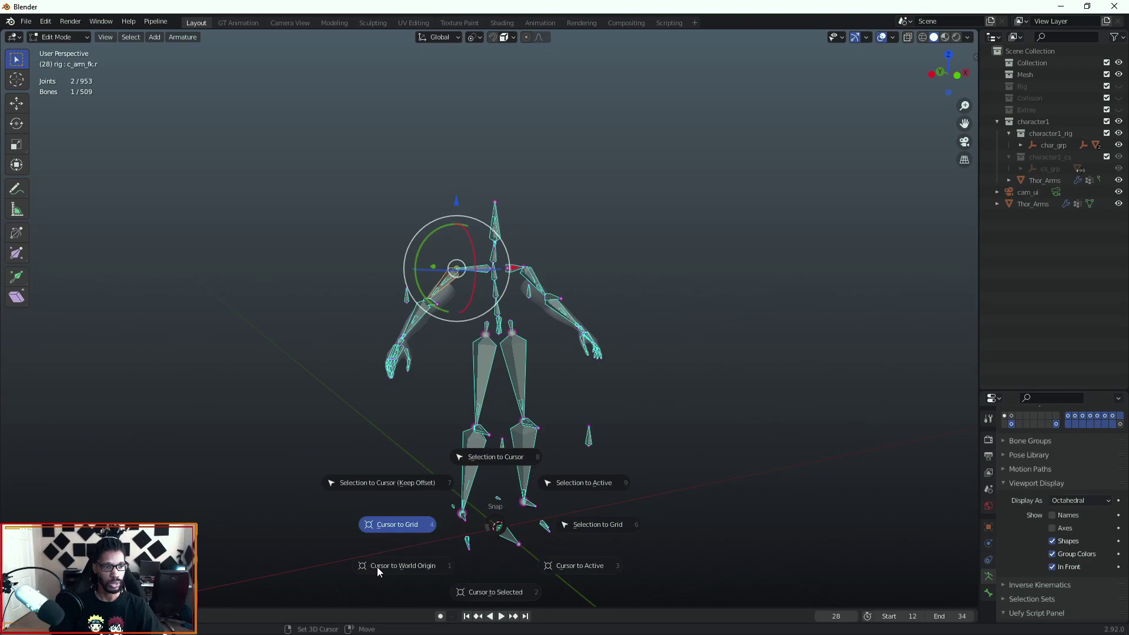
click(413, 567)
key(shift+a)
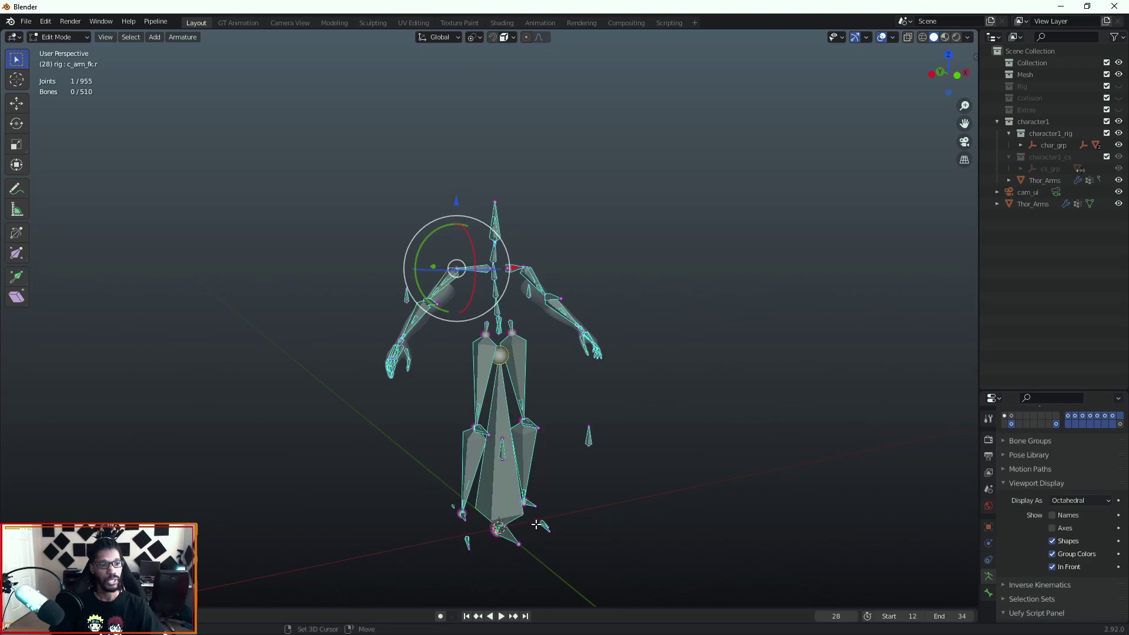
- Snap the new bone's tip to the 3D cursor and move it about 1.08 m along the global Y axis
middle_drag(533, 525, 472, 434)
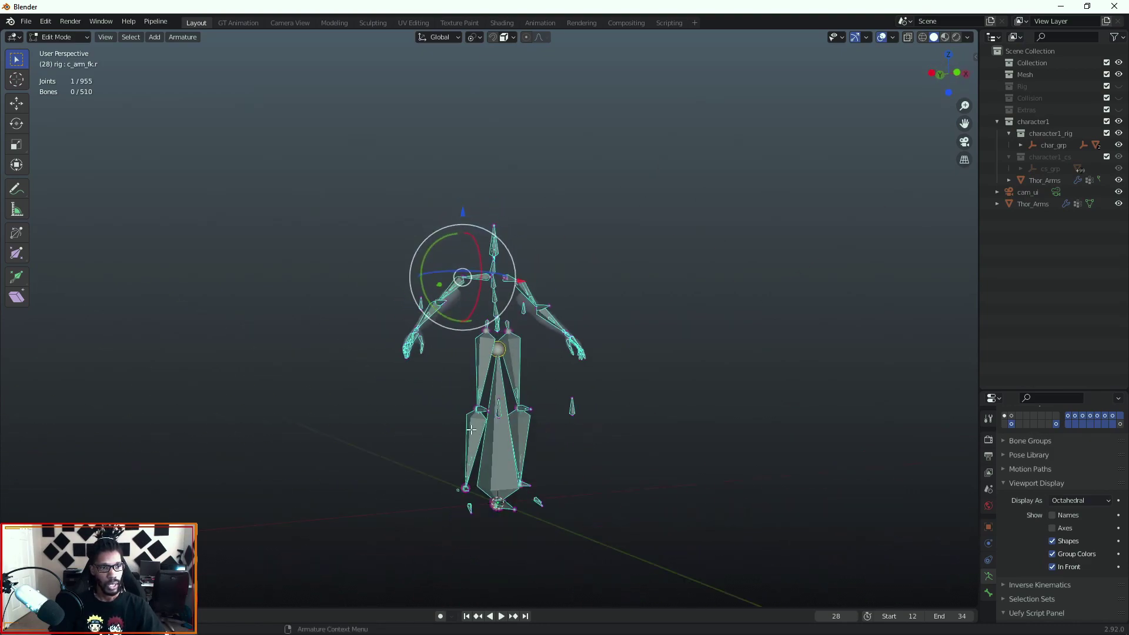
click(503, 488)
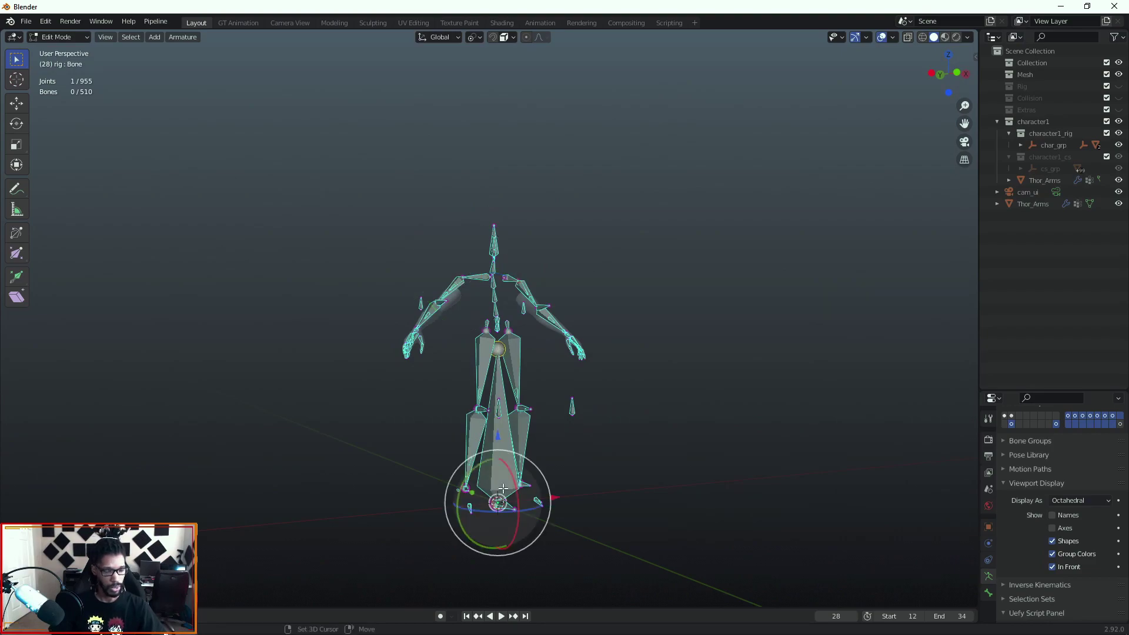
key(shift+s)
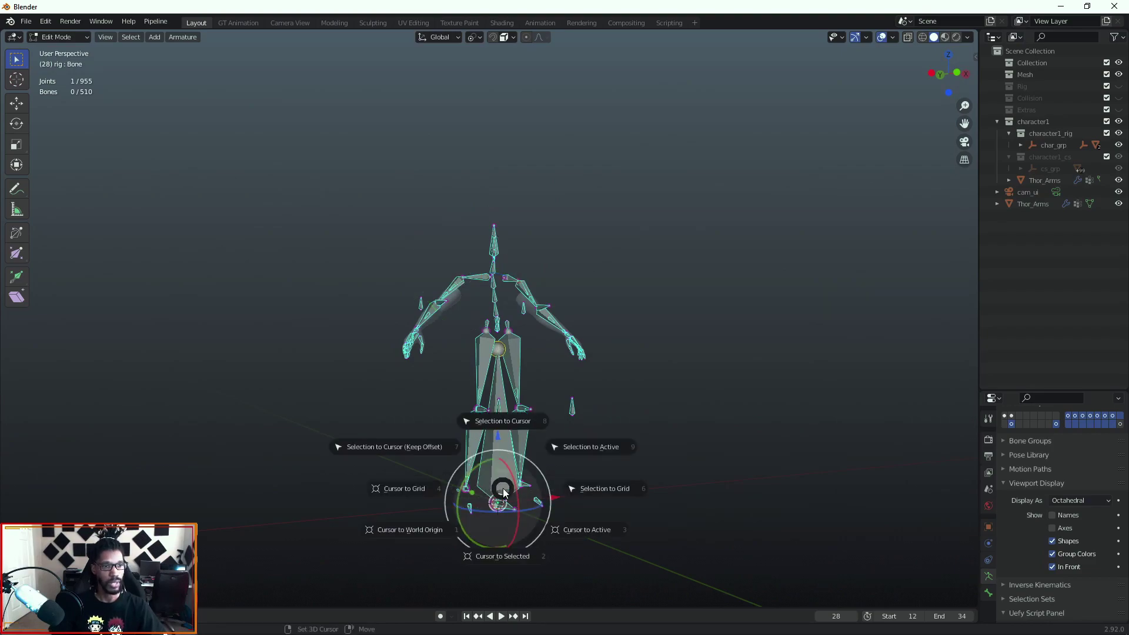
click(503, 423)
middle_drag(538, 460, 619, 483)
key(g)
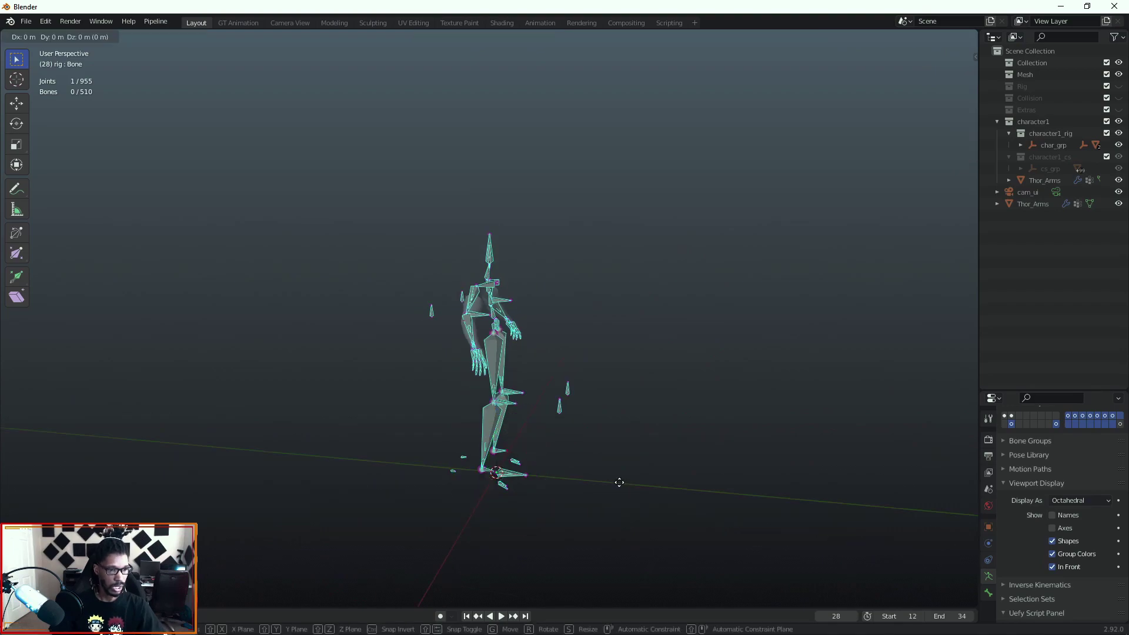
key(y)
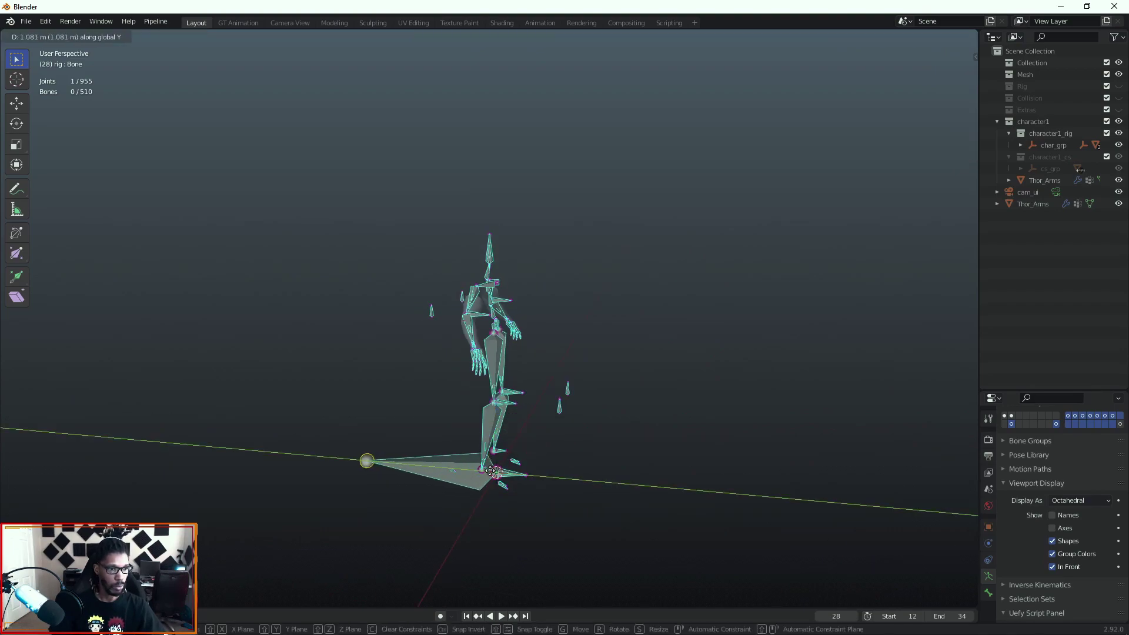
click(491, 471)
middle_drag(495, 472, 537, 509)
mouse_move(405, 457)
middle_down()
mouse_move(378, 451)
mouse_move(422, 444)
middle_up()
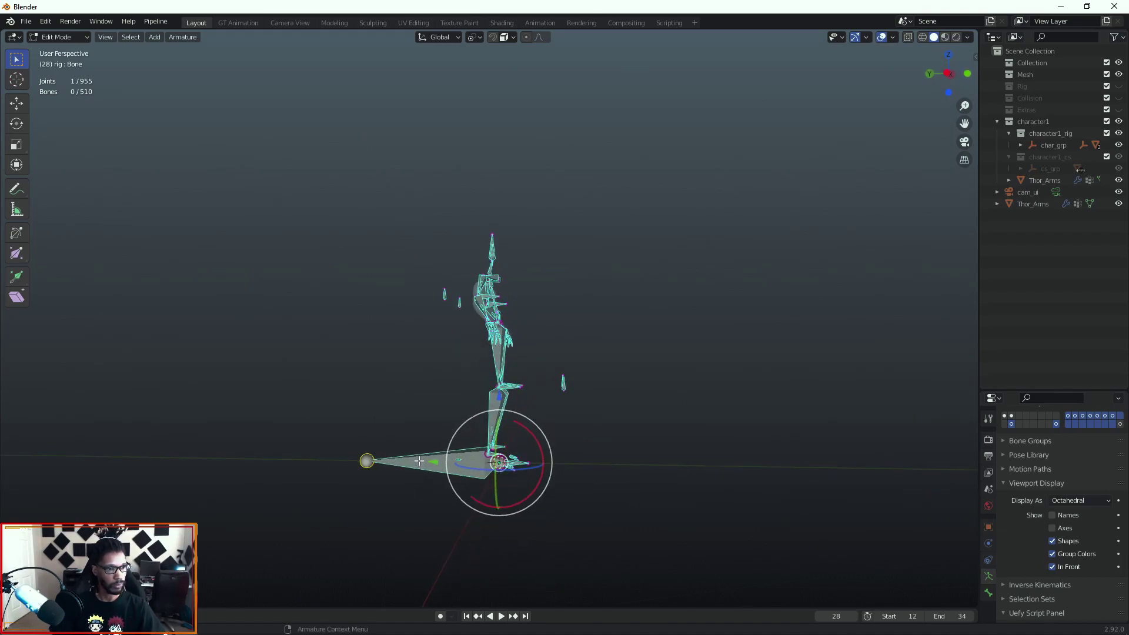
- Select the whole new bone and rename it WeaponControl
click(423, 459)
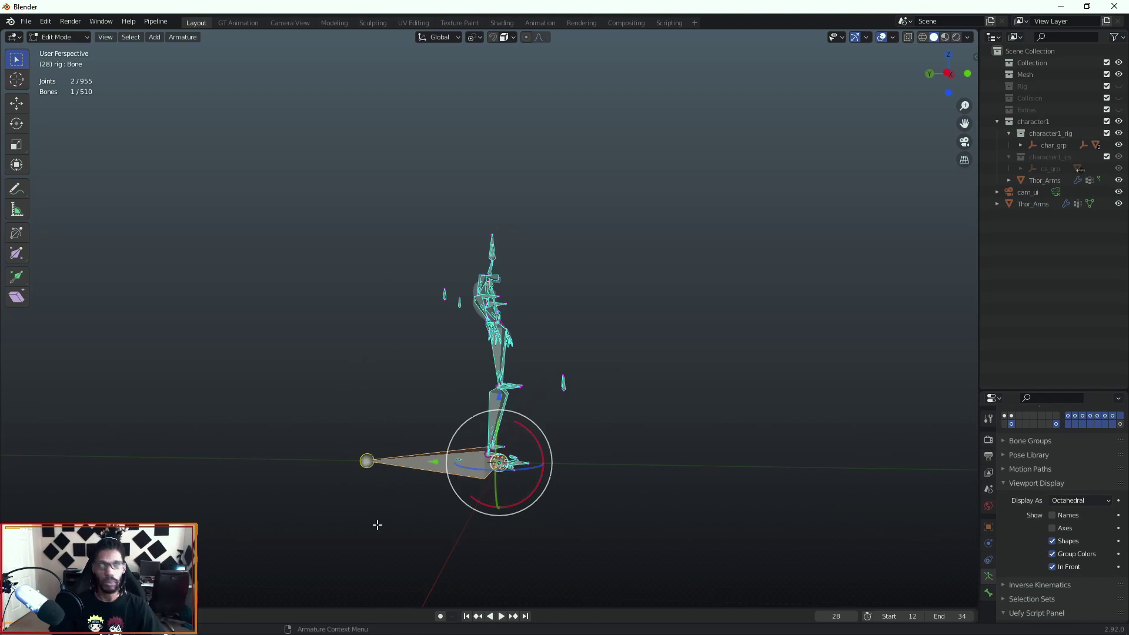
mouse_move(383, 463)
middle_down()
mouse_move(340, 470)
mouse_move(371, 480)
middle_up()
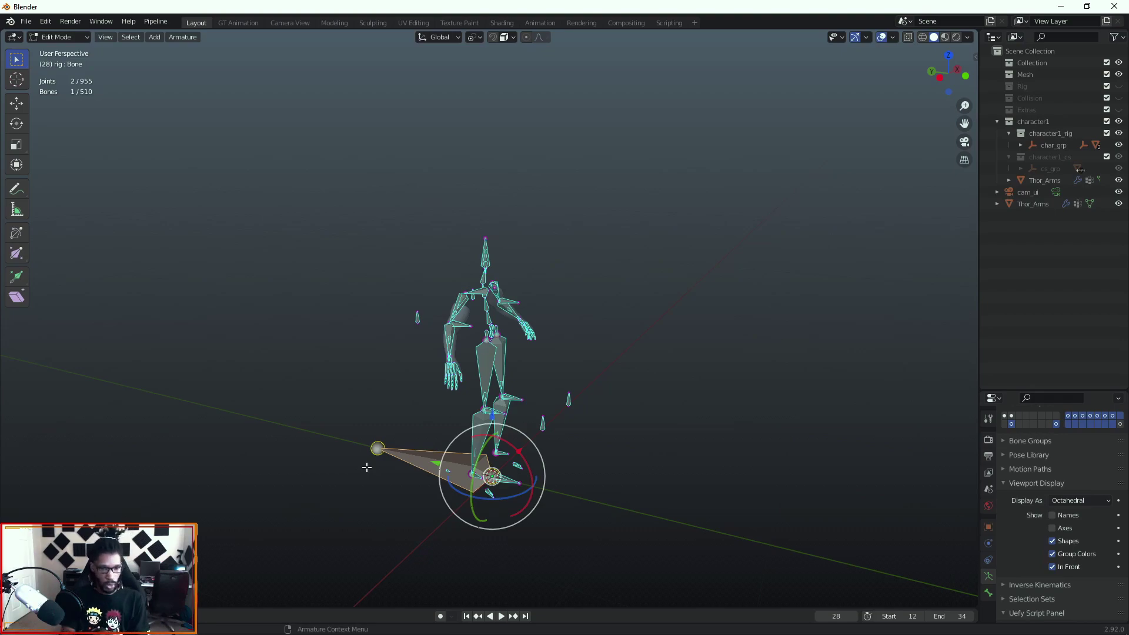
middle_drag(341, 455, 272, 469)
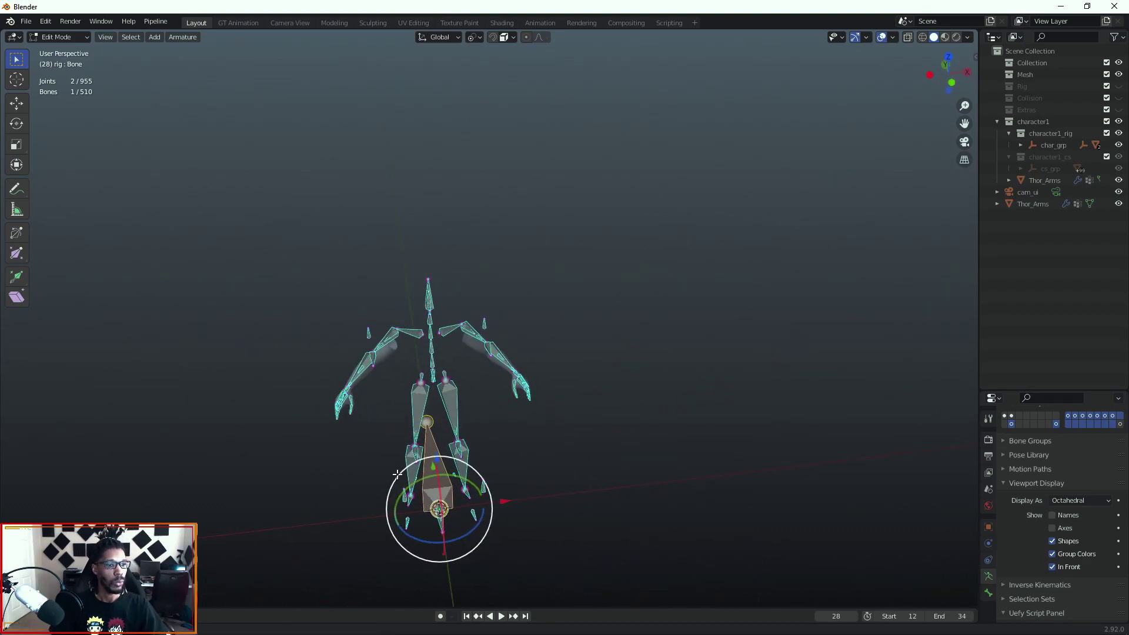
middle_drag(396, 474, 414, 462)
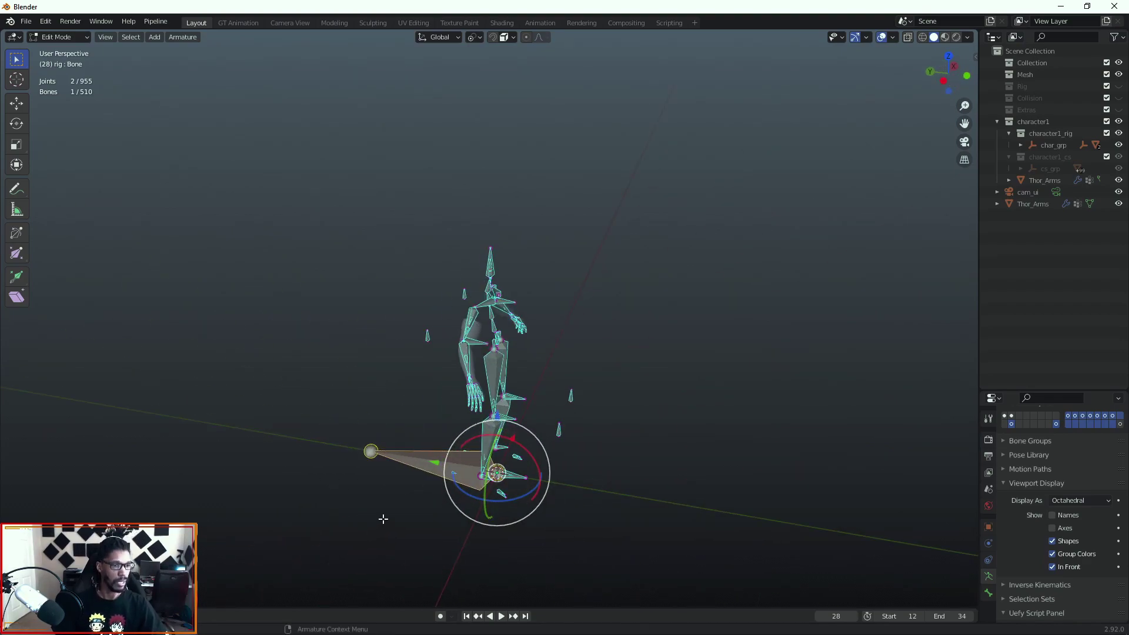
key(F2)
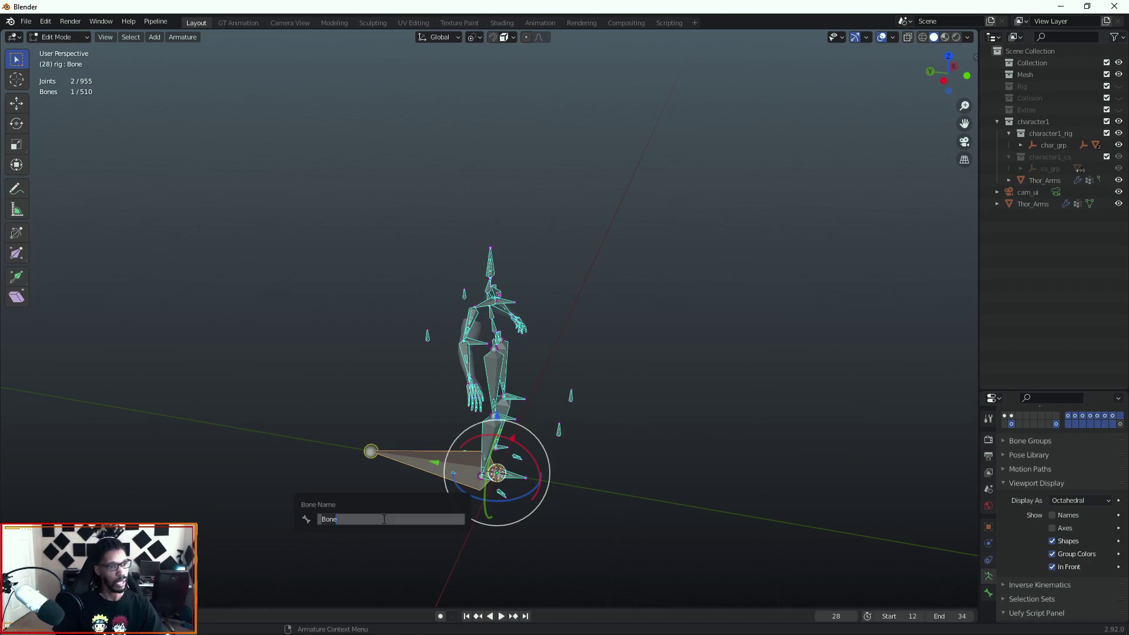
text(WeaponControl)
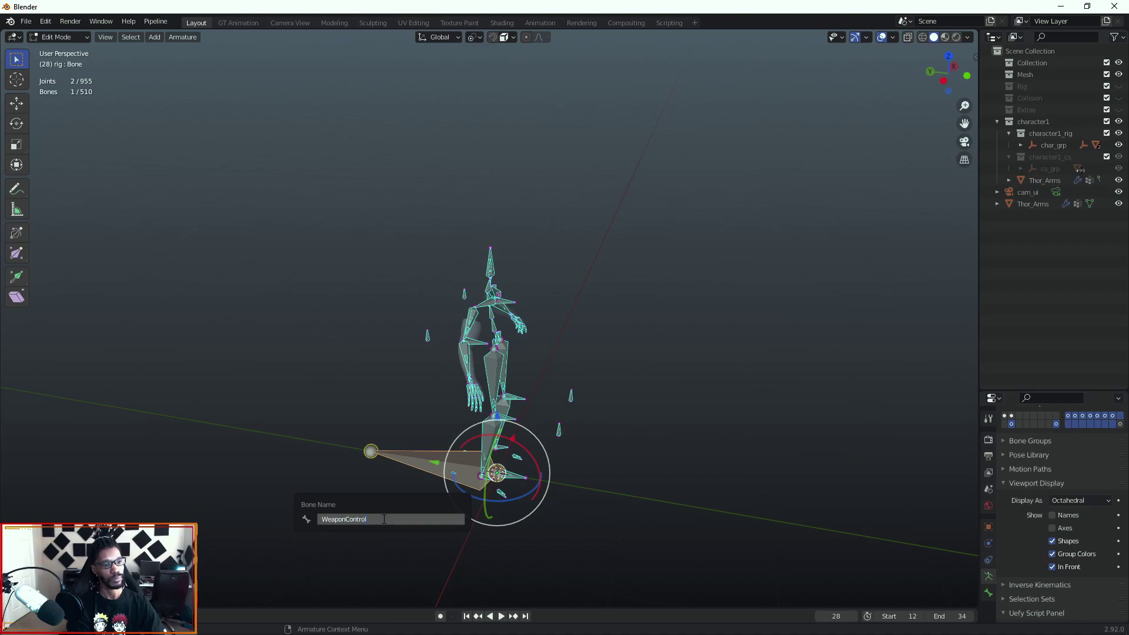
key(Return)
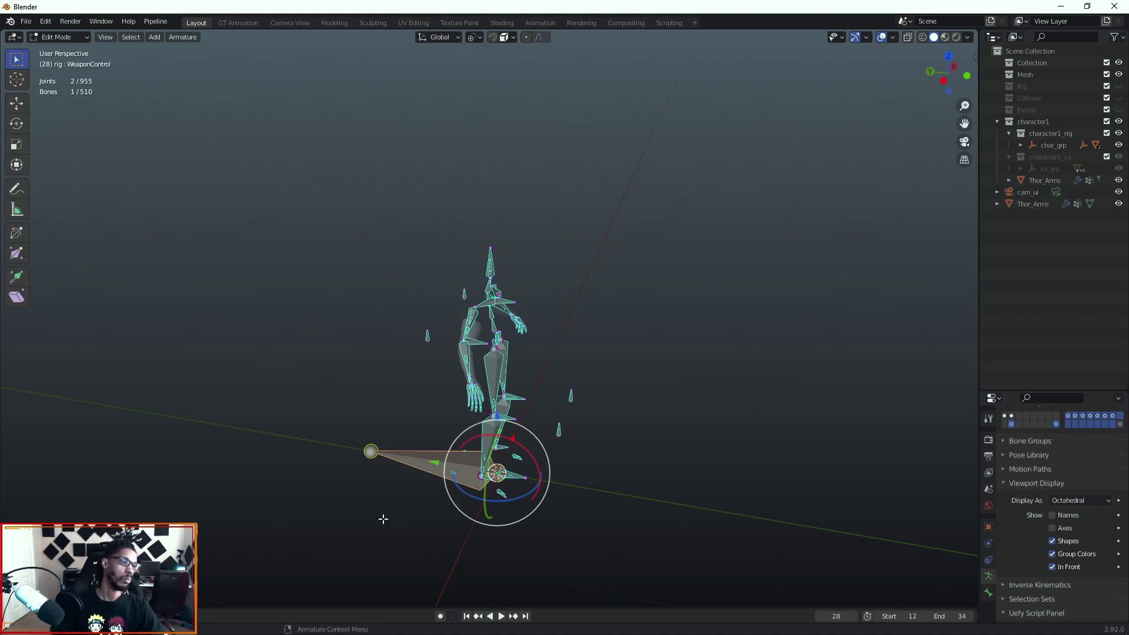
- Examine the WeaponControl bone and the arm bones of the skeleton from several angles
mouse_move(412, 459)
middle_down()
mouse_move(343, 457)
mouse_move(400, 447)
middle_up()
drag(411, 433, 410, 481)
drag(390, 397, 417, 525)
mouse_move(470, 377)
middle_down()
mouse_move(404, 380)
mouse_move(468, 392)
middle_up()
middle_drag(406, 453, 542, 426)
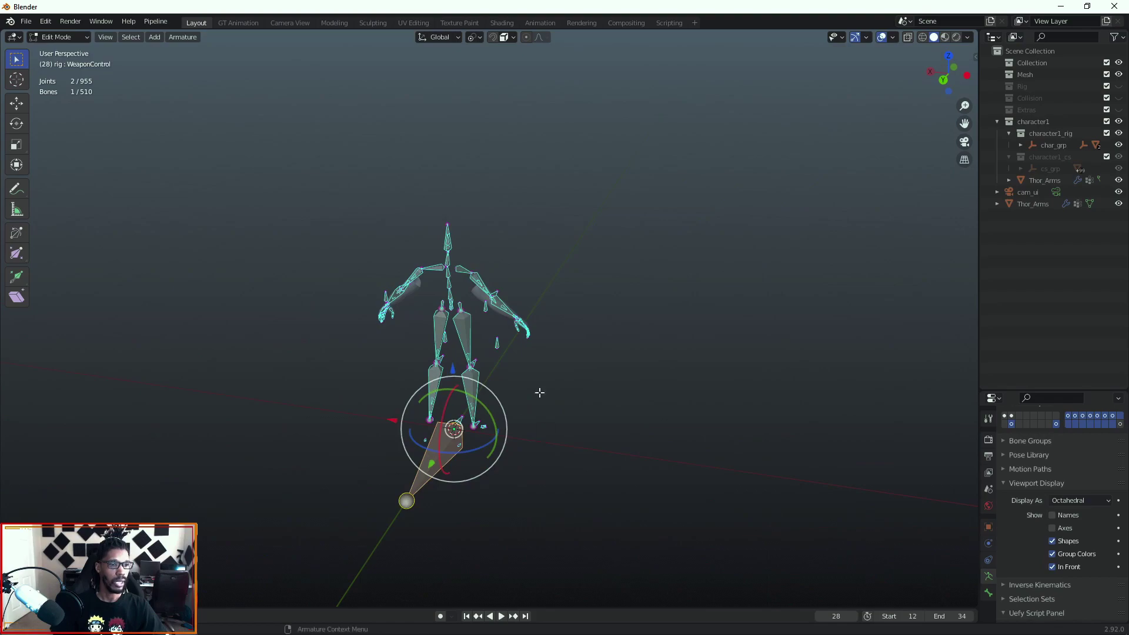
scroll(534, 370, up, 8)
middle_drag(559, 335, 425, 315)
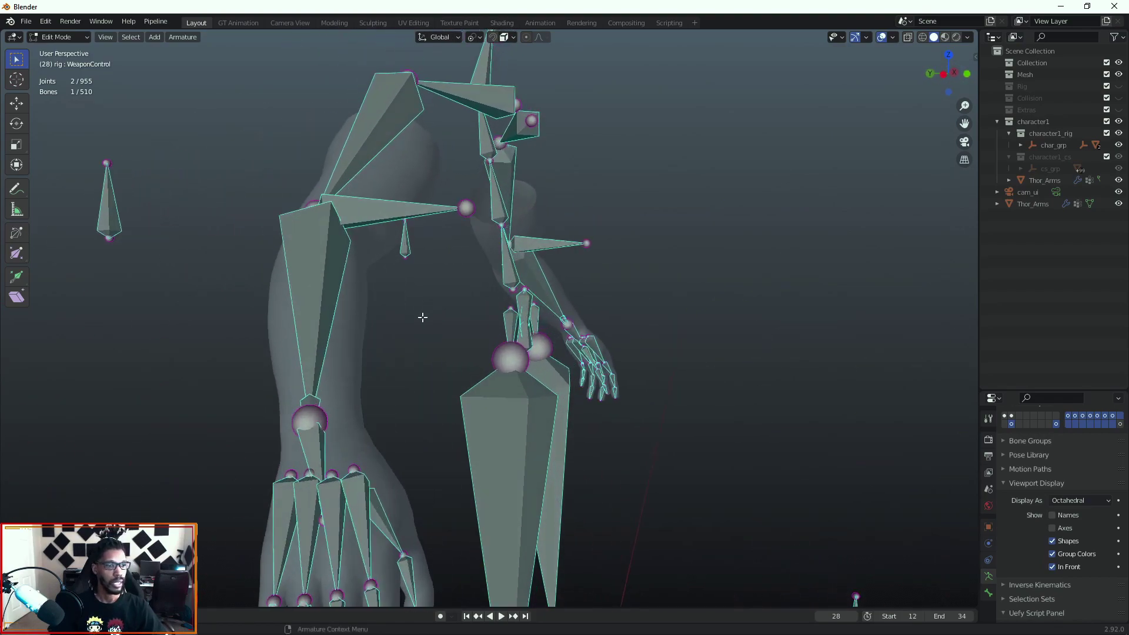
scroll(425, 315, down, 2)
middle_drag(393, 362, 372, 388)
scroll(377, 405, down, 4)
scroll(465, 517, down, 3)
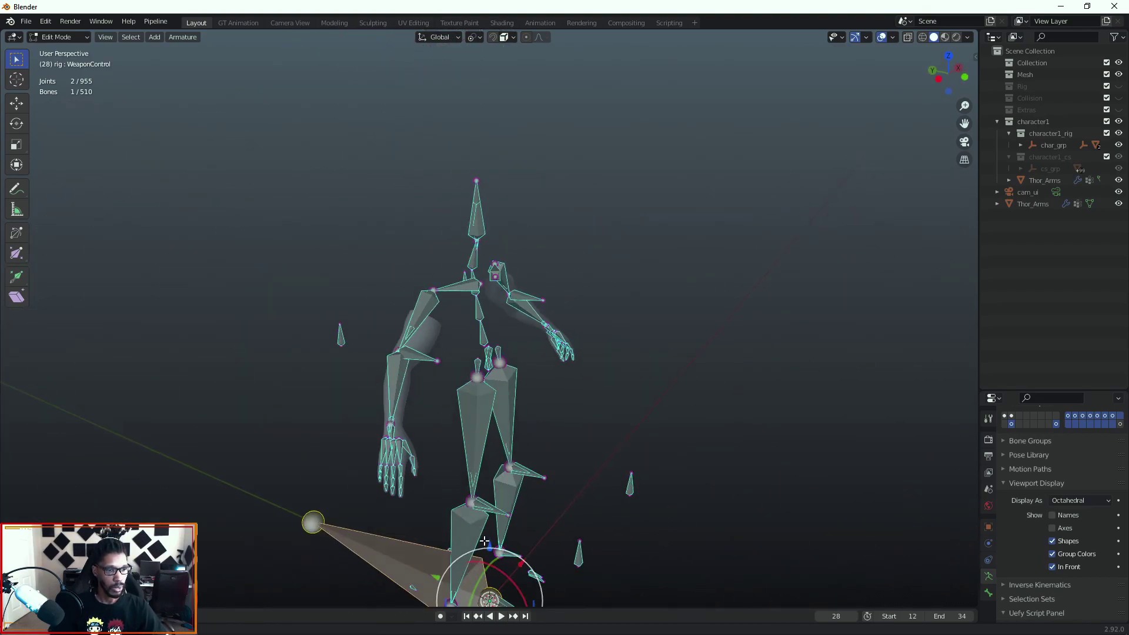
- Add a second bone at the world origin, on the base of the WeaponControl bone
middle_drag(485, 541, 575, 550)
key(shift+a)
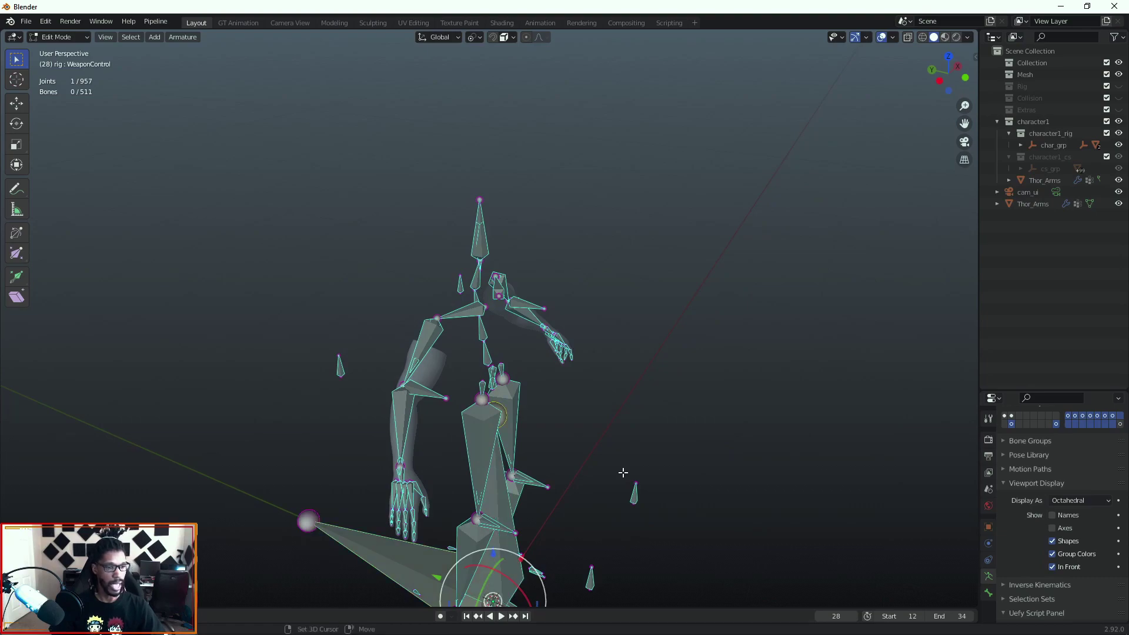
middle_drag(623, 504, 538, 425)
scroll(537, 425, down, 2)
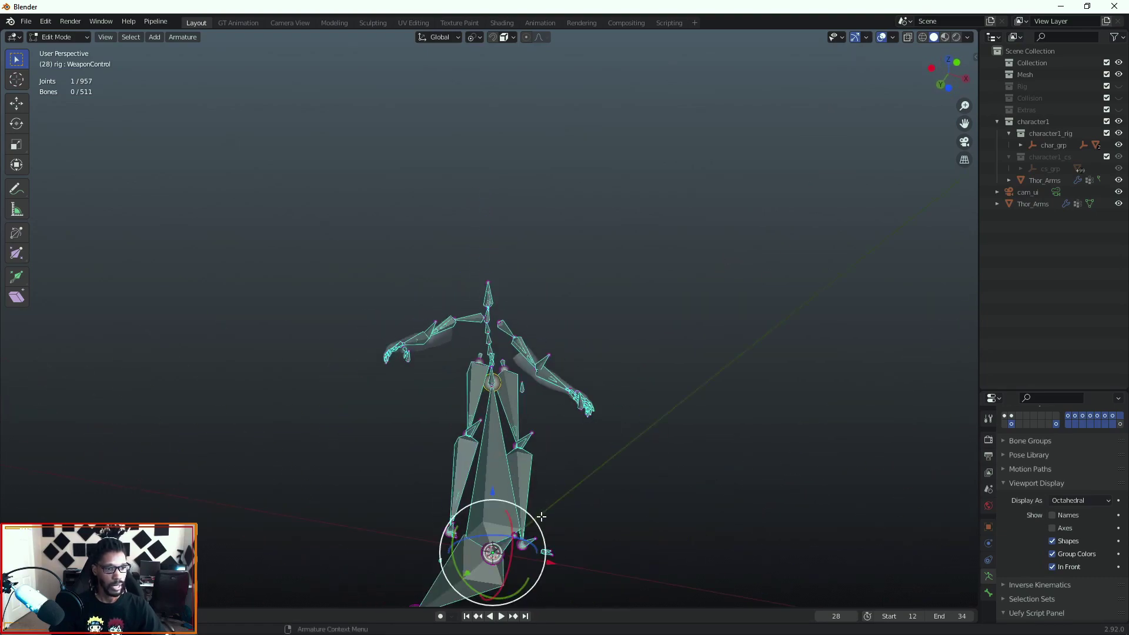
middle_drag(509, 536, 523, 579)
- Select the wrist joint of the right hand bone c_hand_fk.r and snap the 3D cursor to it
scroll(617, 418, up, 5)
shift+middle_drag(700, 435, 566, 307)
scroll(566, 307, up, 2)
shift+middle_drag(773, 412, 678, 402)
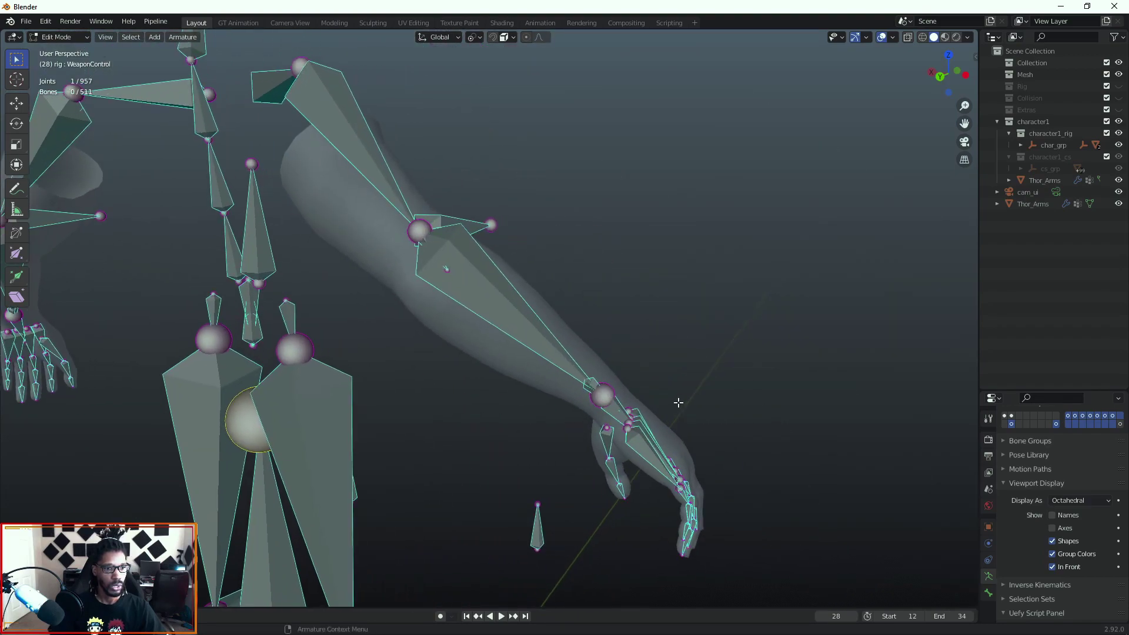
scroll(676, 404, up, 2)
click(661, 425)
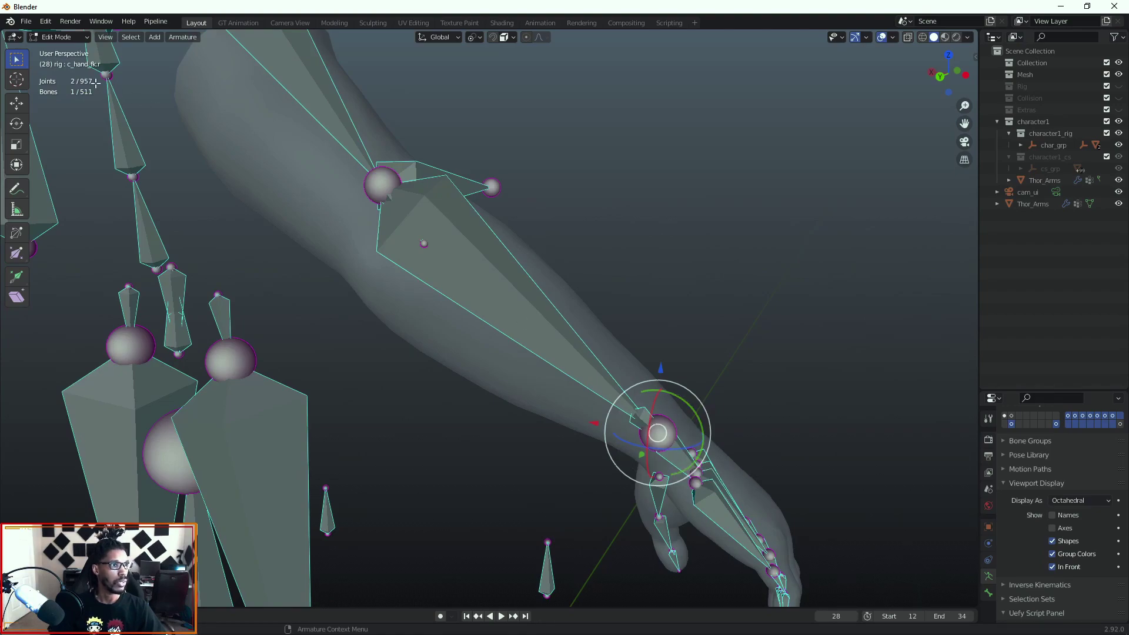
middle_drag(568, 355, 710, 510)
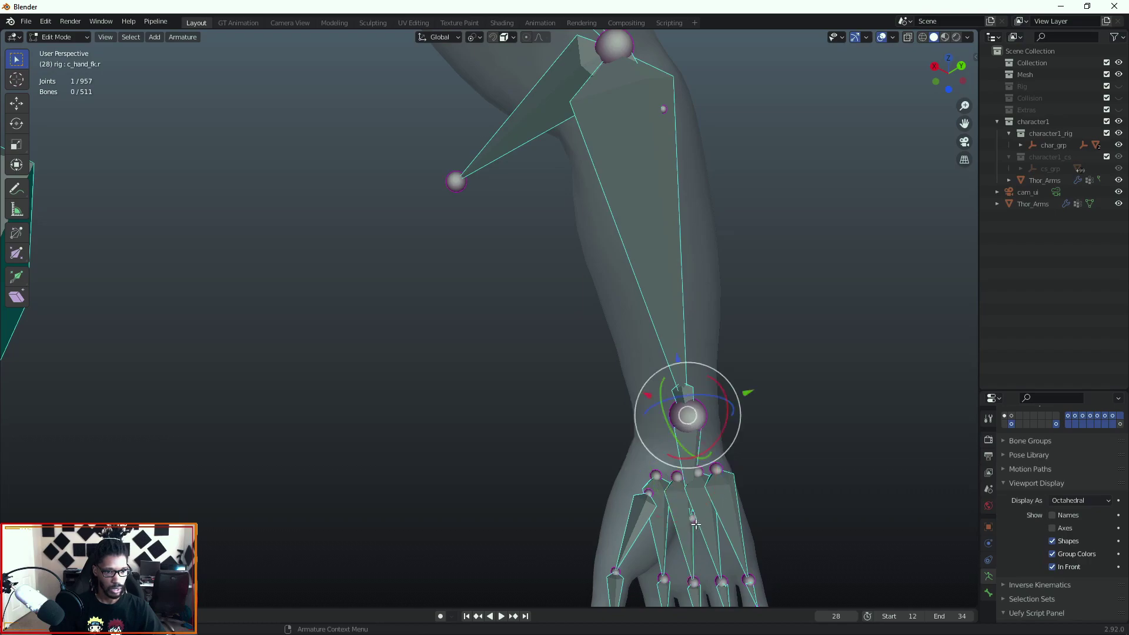
middle_drag(708, 493, 639, 521)
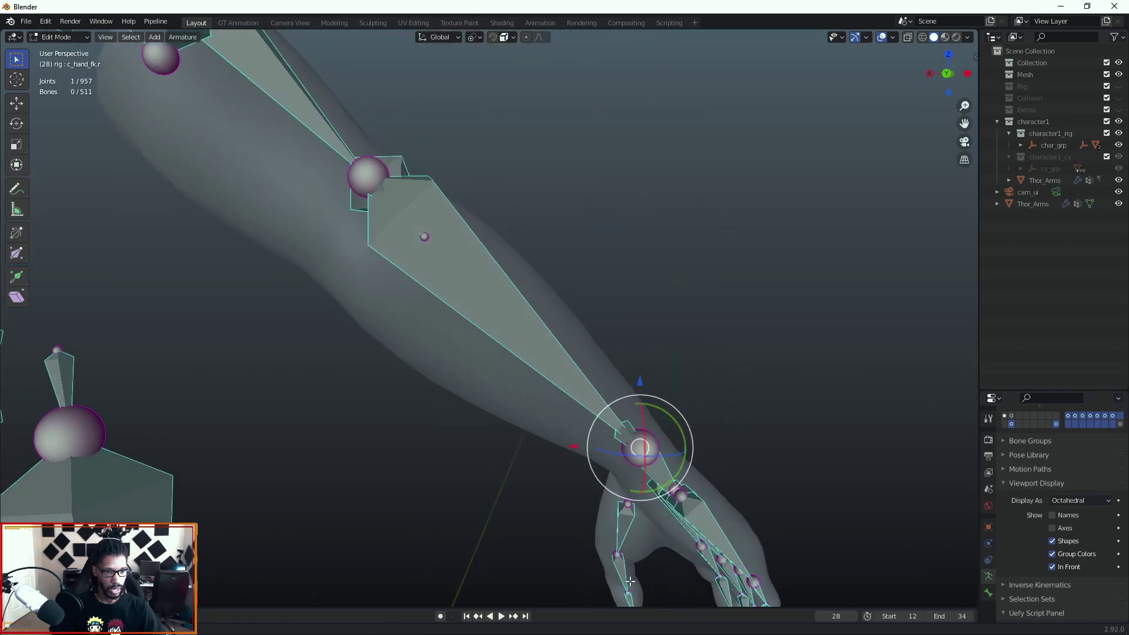
scroll(638, 521, down, 2)
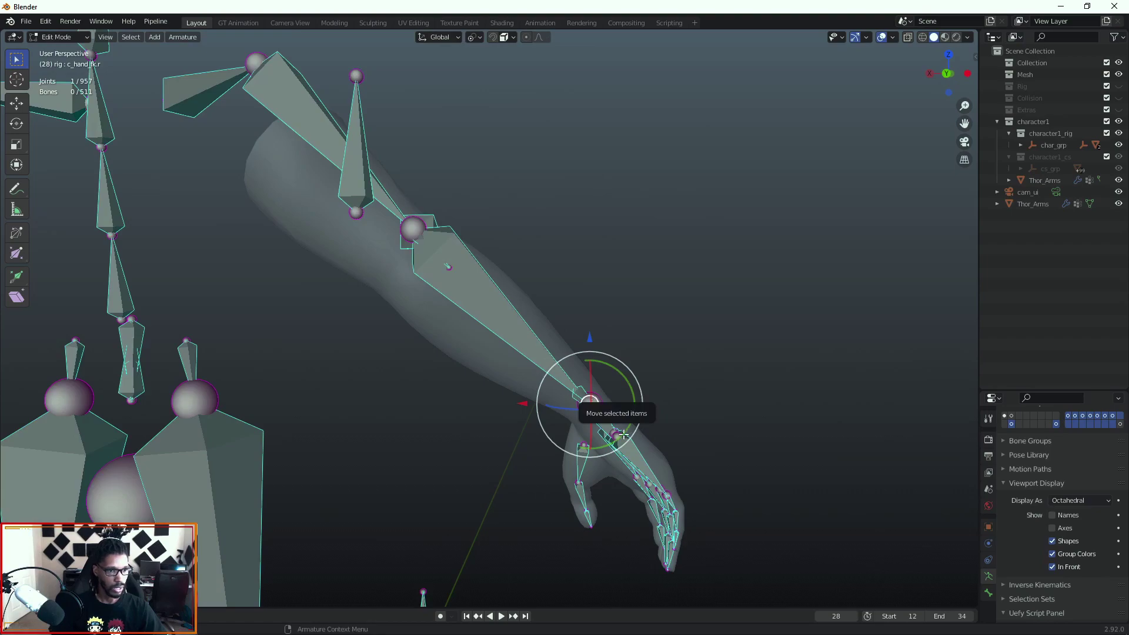
key(shift+s)
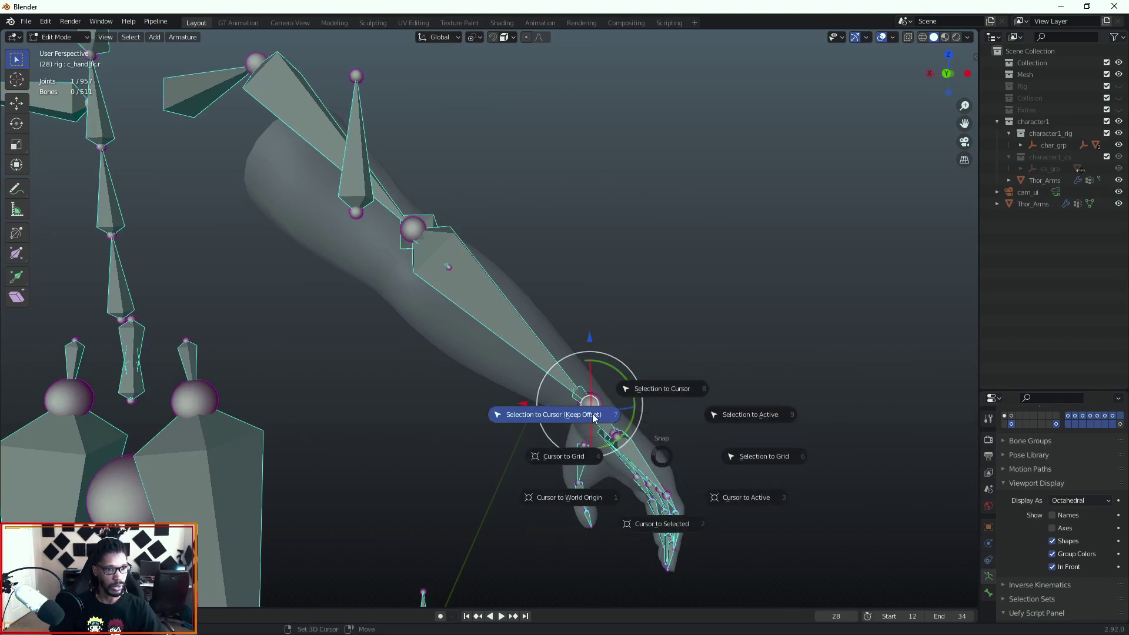
click(651, 529)
- Try to snap the base joint of the WeaponControl bone to the 3D cursor at the right wrist
middle_drag(628, 485, 549, 515)
middle_drag(560, 463, 623, 479)
shift+middle_drag(623, 479, 743, 180)
middle_drag(632, 406, 528, 385)
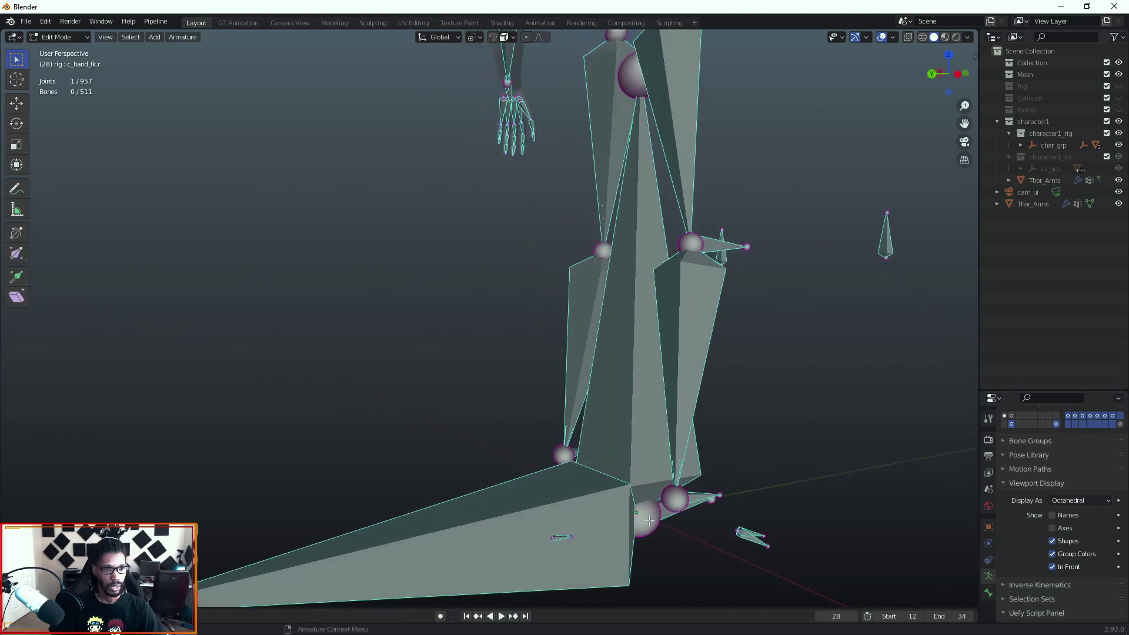
click(647, 523)
scroll(662, 541, down, 2)
middle_drag(665, 544, 710, 589)
scroll(710, 590, down, 1)
key(shift+s)
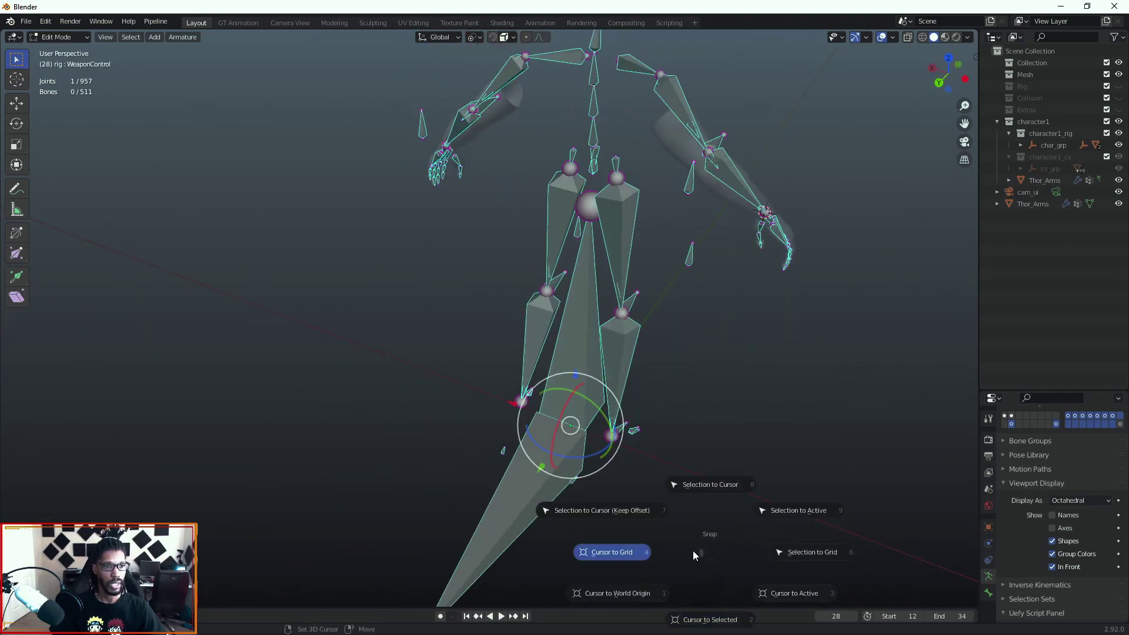
click(708, 490)
middle_drag(719, 465, 591, 395)
key(ctrl+z)
- Select the whole WeaponControl bone and hide it to expose the second bone at the origin
middle_drag(827, 442, 800, 456)
click(650, 453)
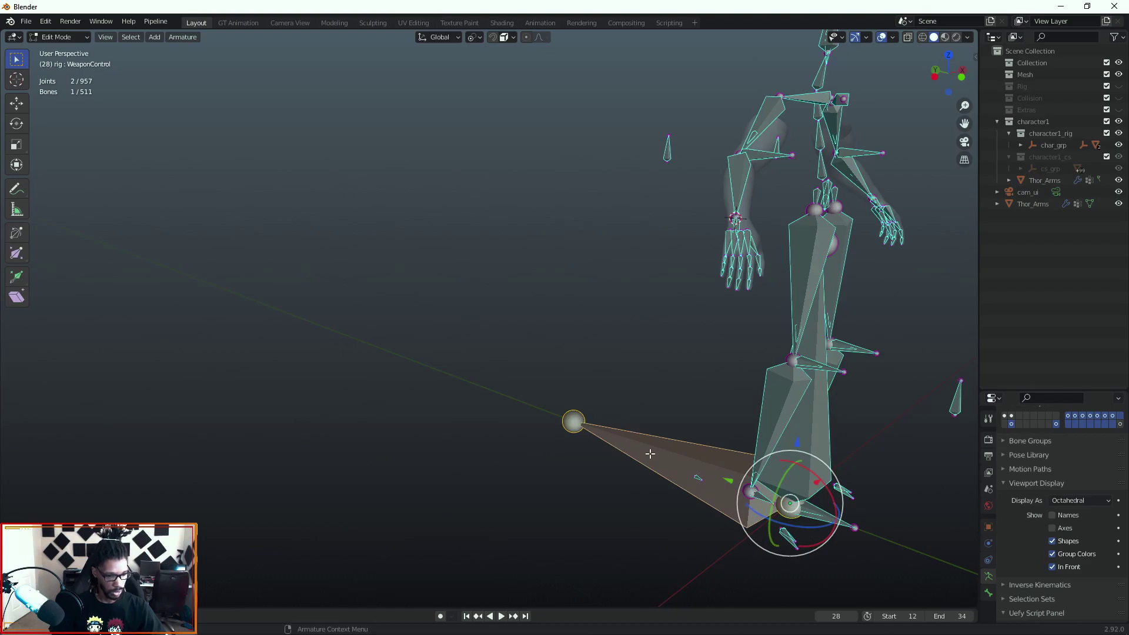
key(h)
middle_drag(650, 454, 622, 434)
scroll(622, 434, down, 1)
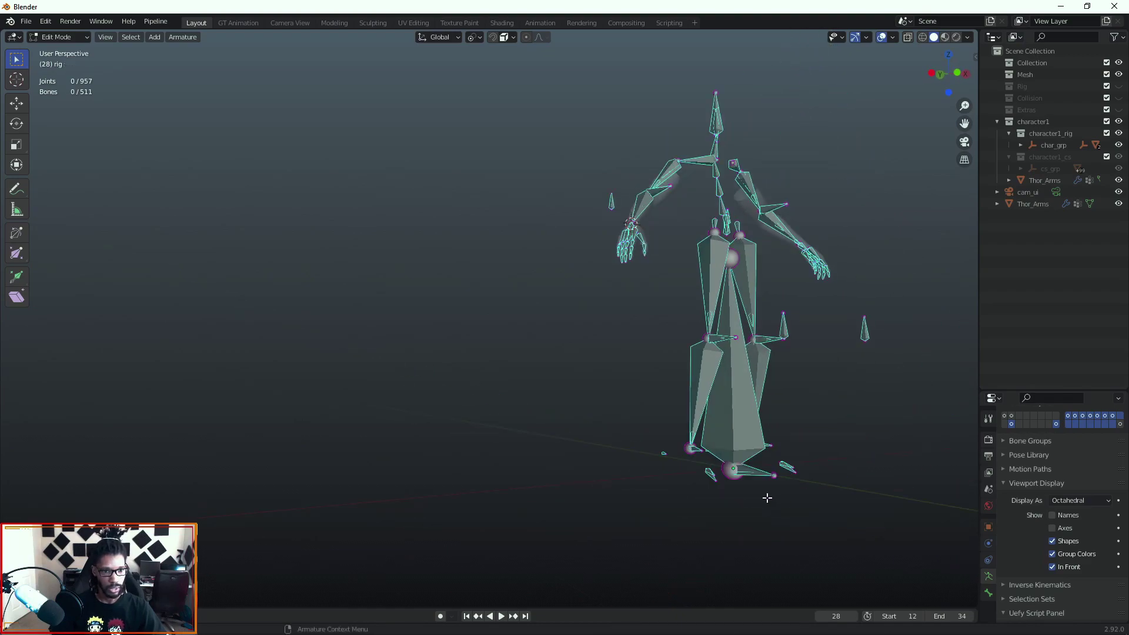
- Select the whole upright second bone at the origin and snap it to the 3D cursor at the right wrist
click(724, 469)
middle_drag(723, 468, 882, 510)
scroll(726, 371, down, 1)
click(700, 365)
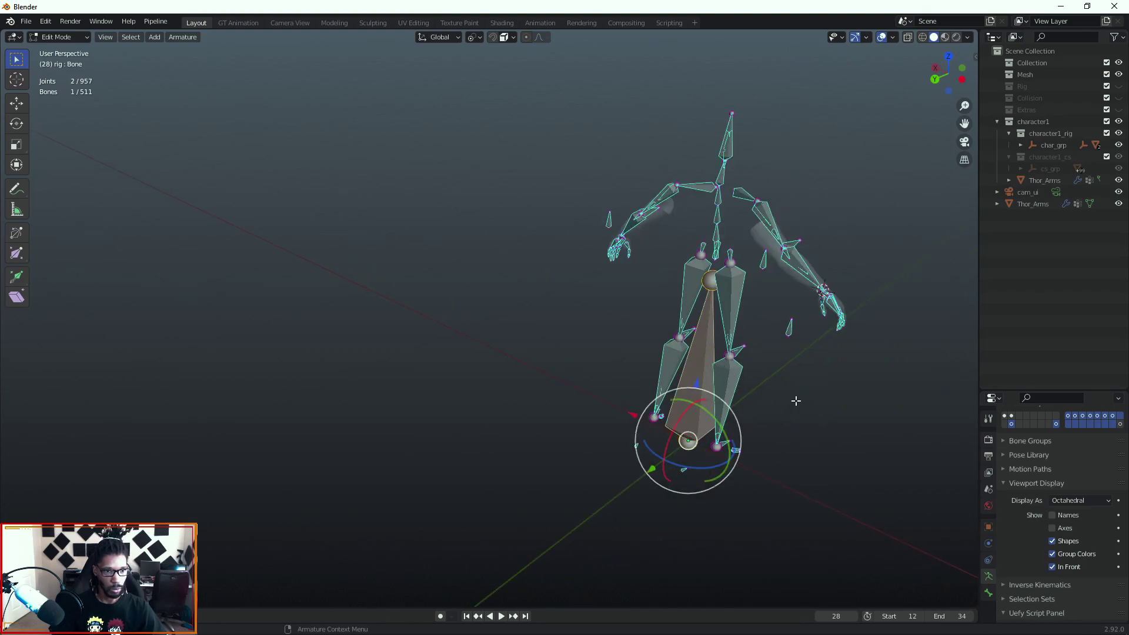
key(shift+s)
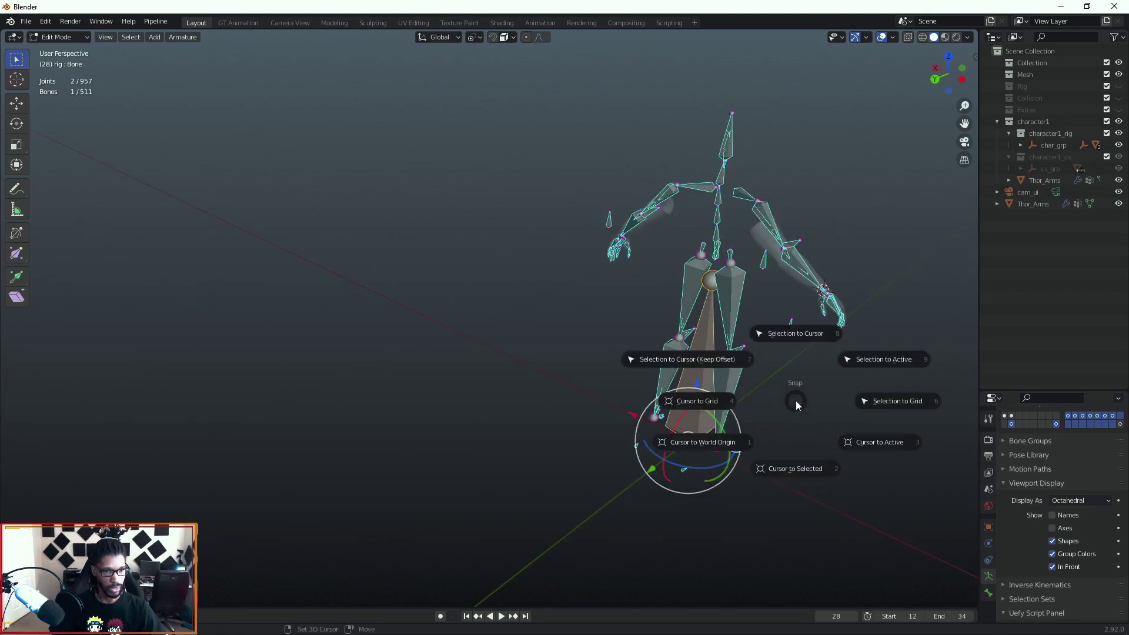
click(797, 342)
mouse_move(798, 341)
middle_down()
mouse_move(711, 335)
mouse_move(778, 340)
middle_up()
- Reveal all hidden bones of the armature again
key(alt+h)
middle_drag(776, 340, 688, 408)
scroll(734, 412, down, 1)
scroll(703, 364, down, 1)
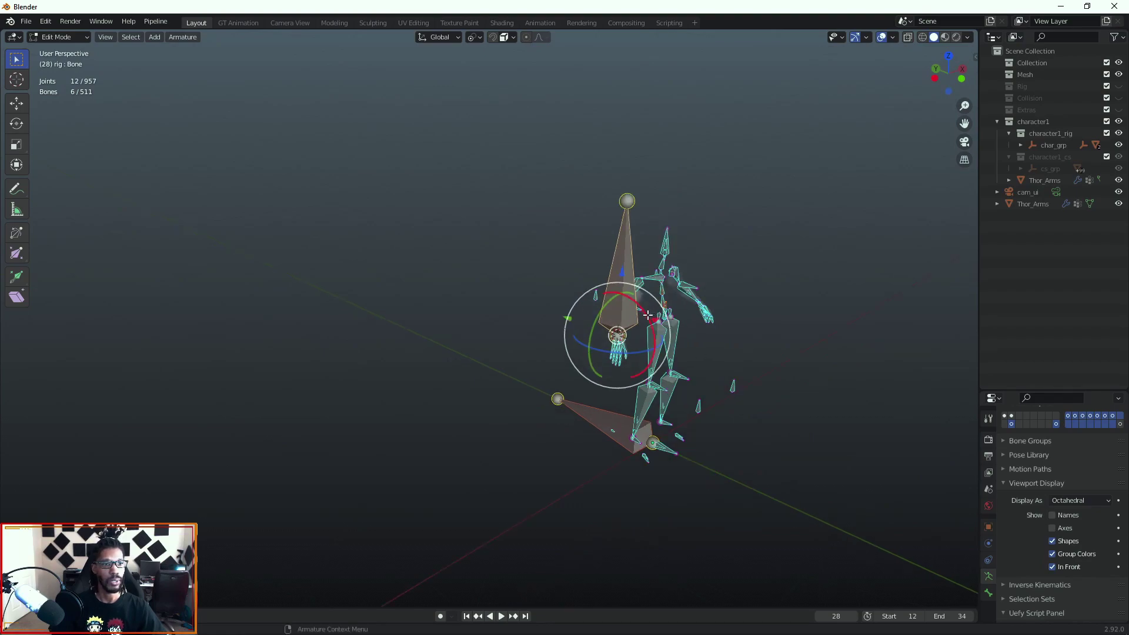
- Select only the upright bone at the right wrist and rotate it 90° about X so it points along positive Y
drag(643, 311, 619, 303)
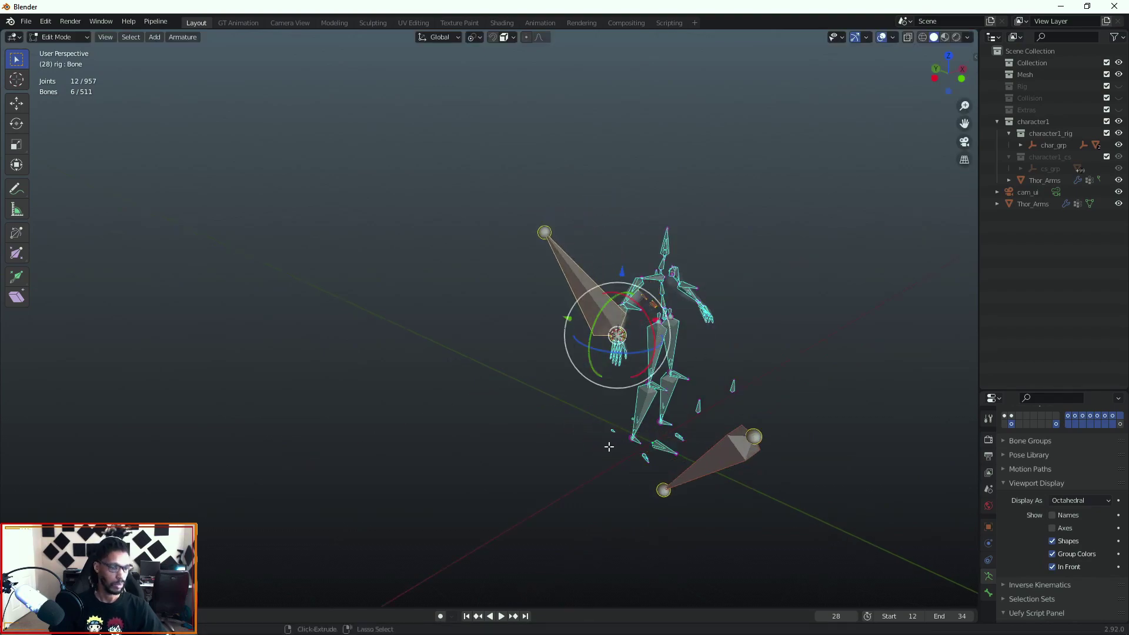
key(ctrl+z)
click(636, 304)
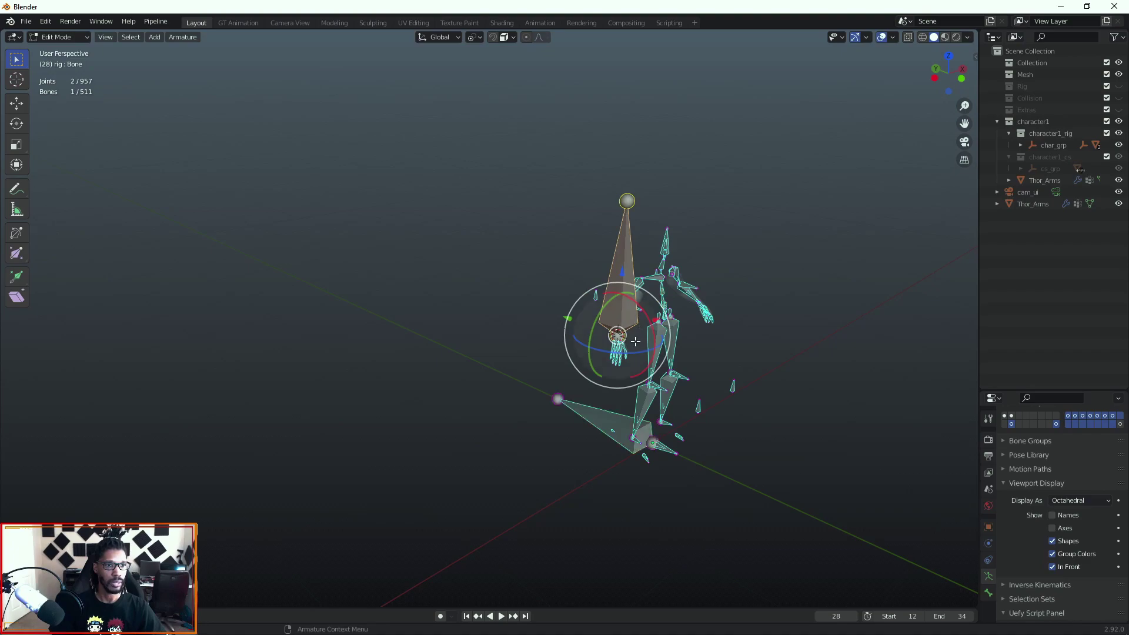
drag(644, 316, 621, 288)
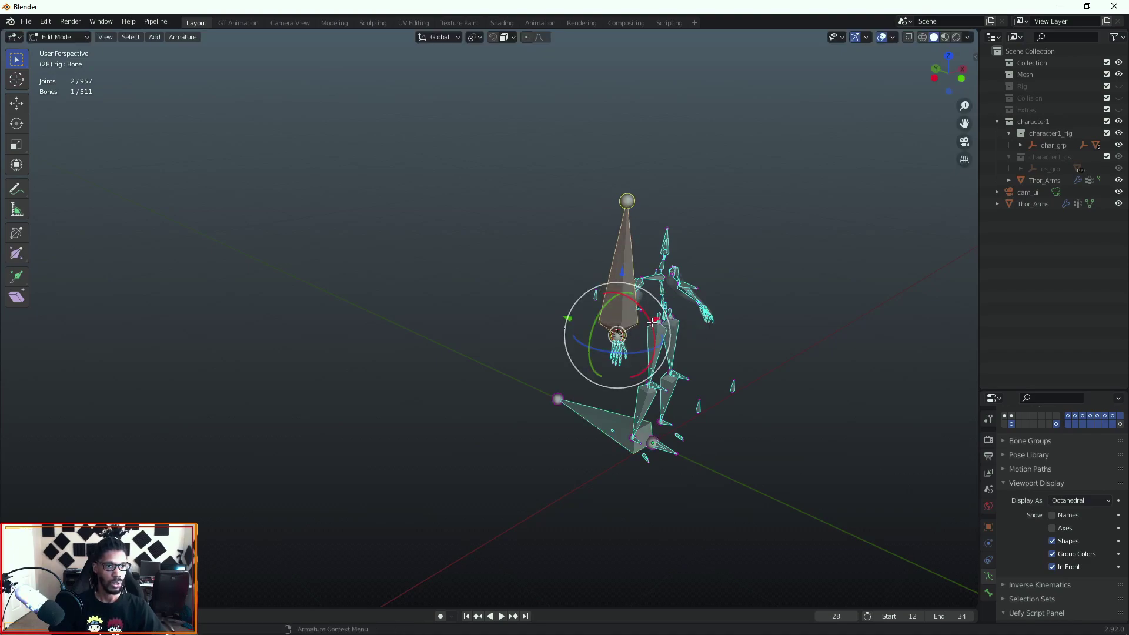
key(g)
drag(646, 316, 492, 181)
key(ctrl+z)
middle_drag(608, 294, 771, 358)
scroll(662, 301, up, 2)
middle_drag(662, 301, 554, 269)
shift+middle_drag(761, 307, 639, 358)
scroll(612, 319, up, 2)
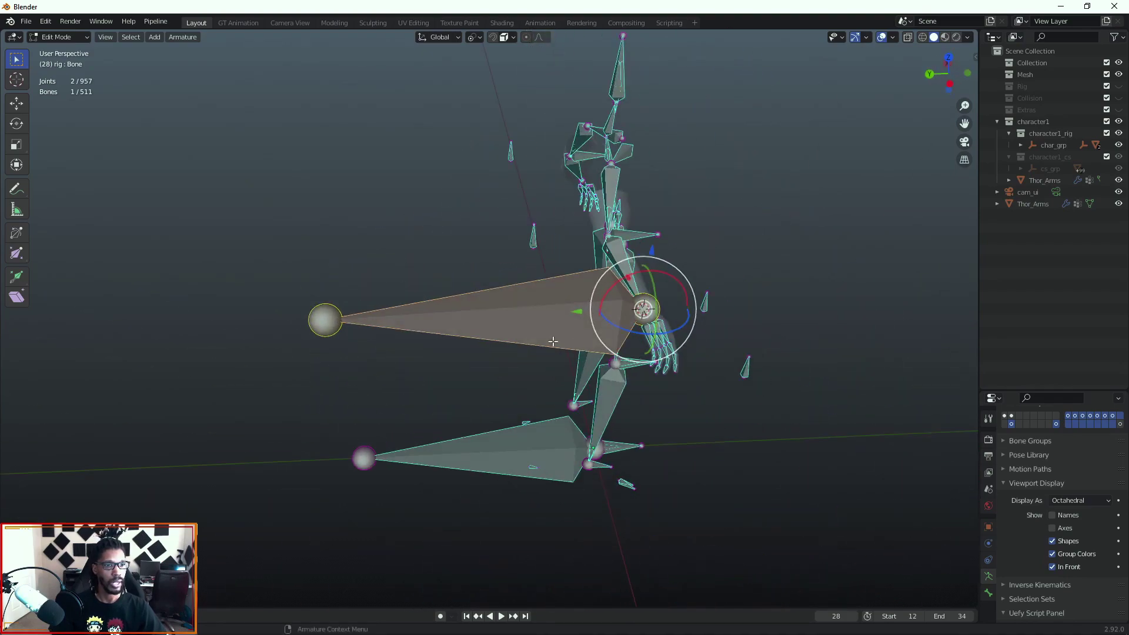
mouse_move(541, 321)
middle_down()
mouse_move(500, 303)
mouse_move(531, 304)
middle_up()
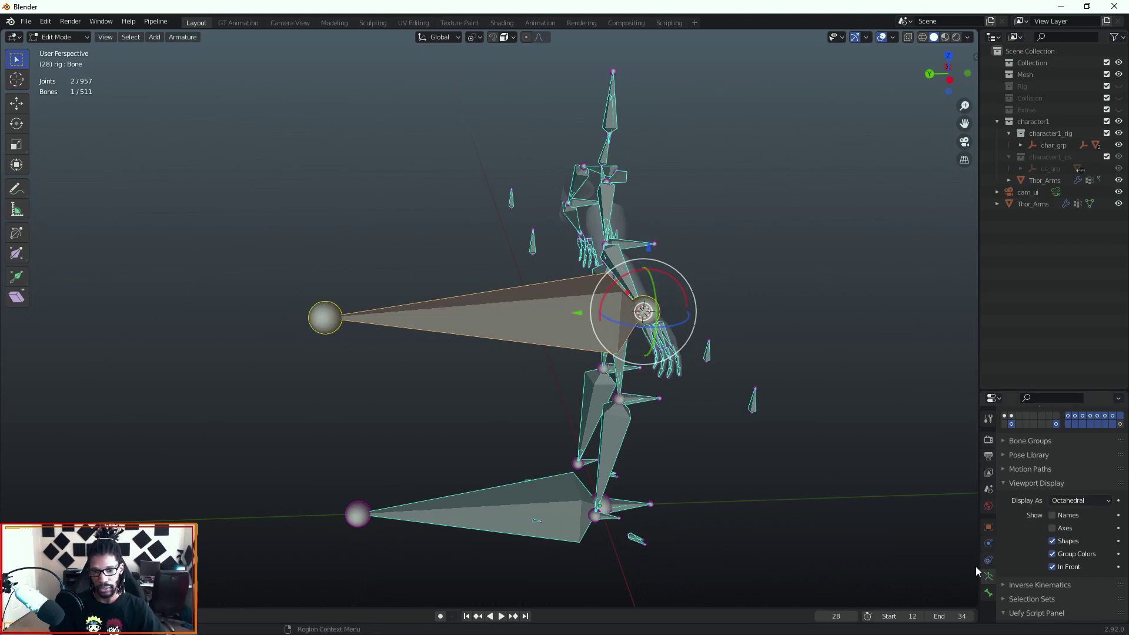
- Set the wrist bone's parent to hand.r in its bone relations
click(989, 593)
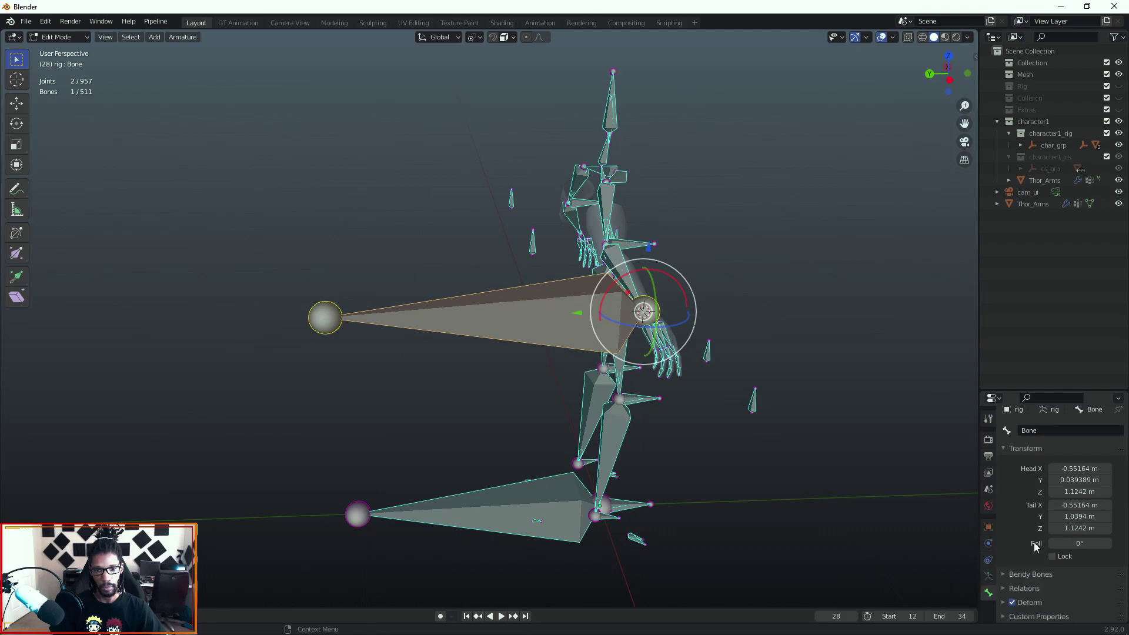
click(1007, 589)
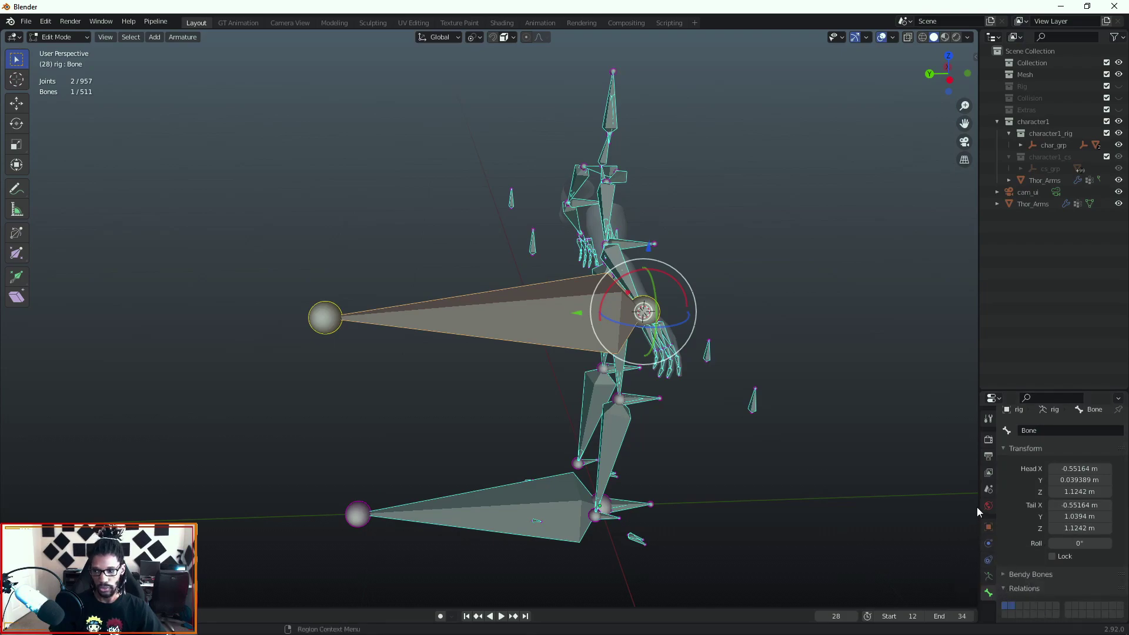
drag(978, 493, 869, 493)
scroll(936, 576, down, 4)
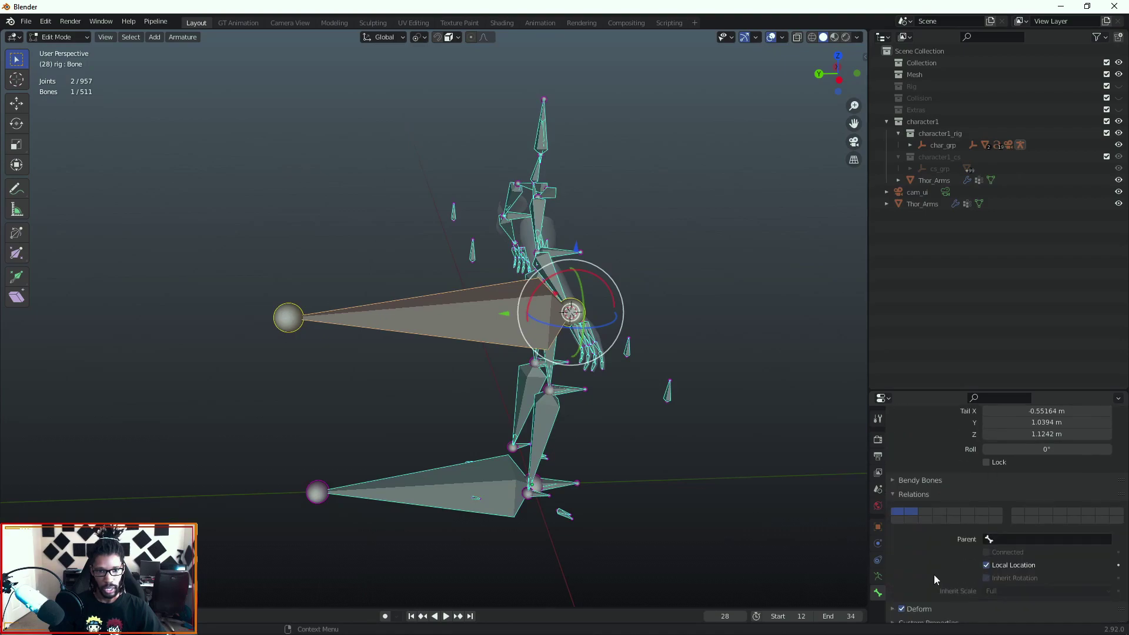
click(993, 539)
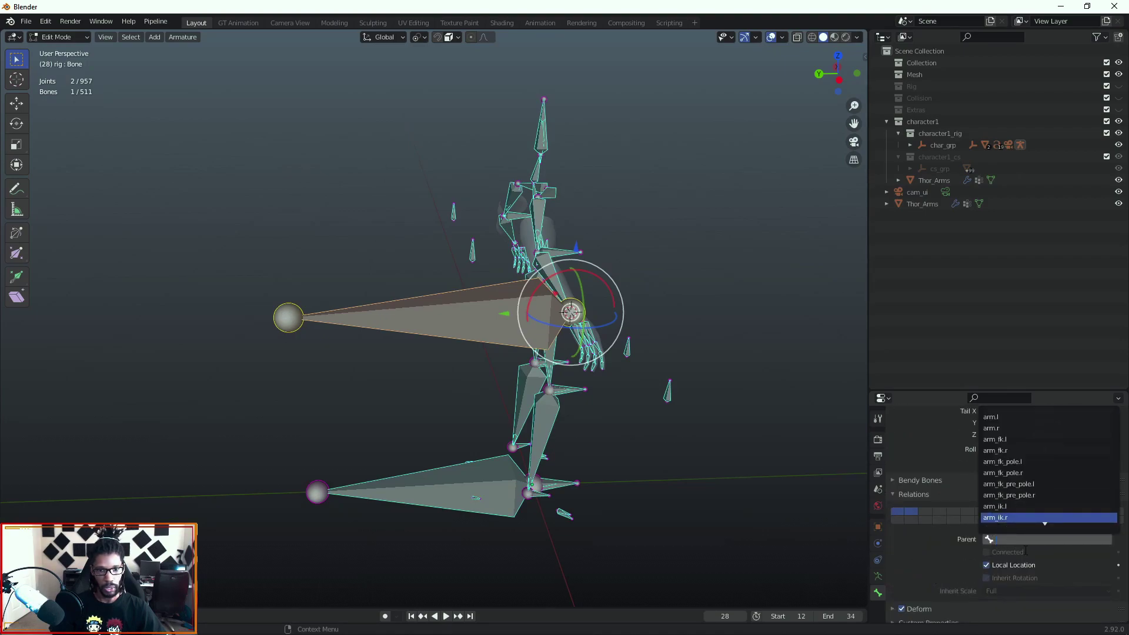
text(hand)
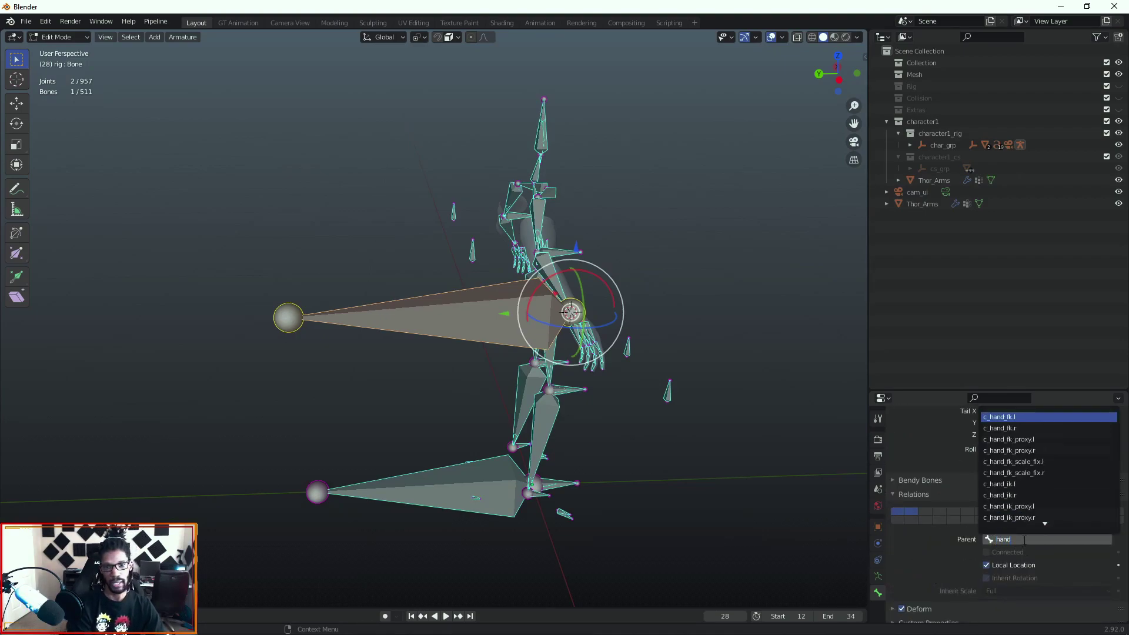
scroll(1018, 504, down, 7)
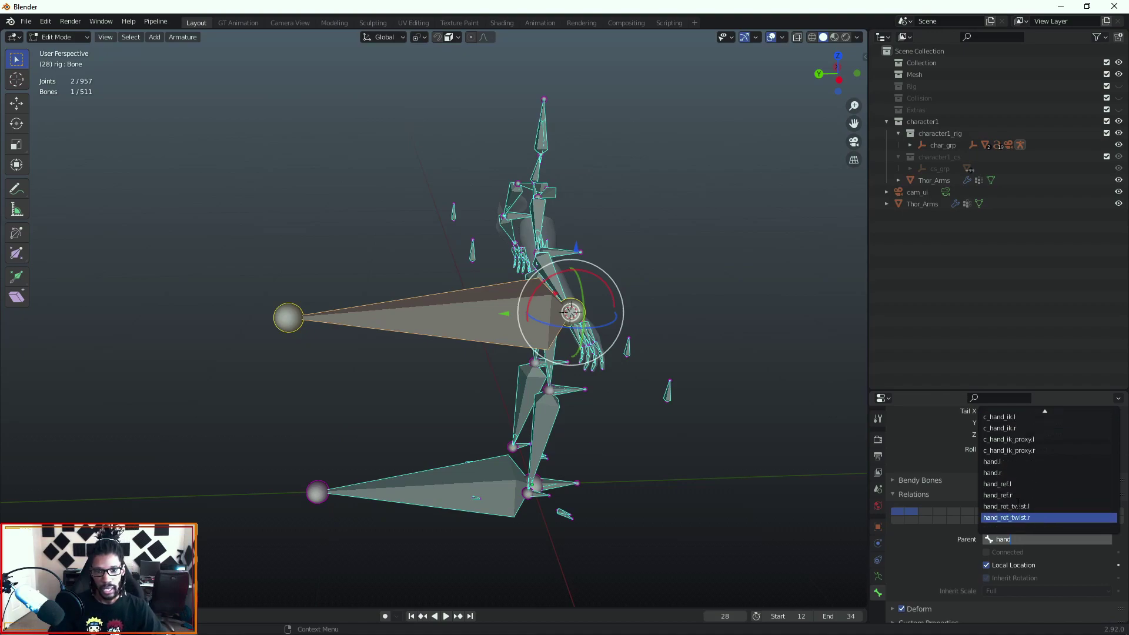
click(1011, 473)
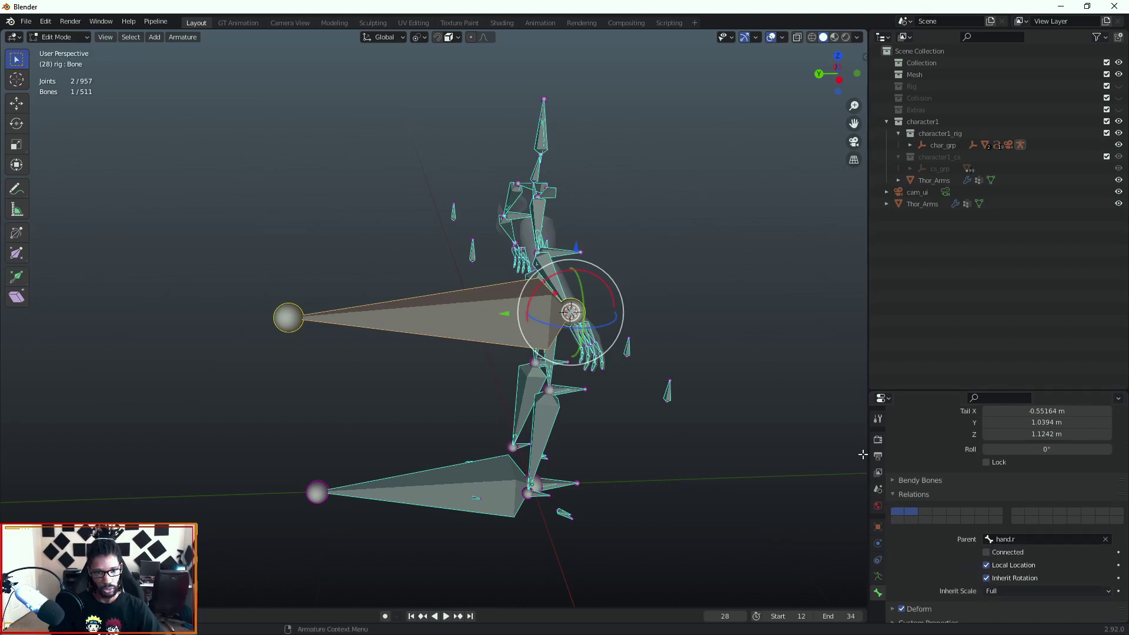
drag(865, 452, 970, 452)
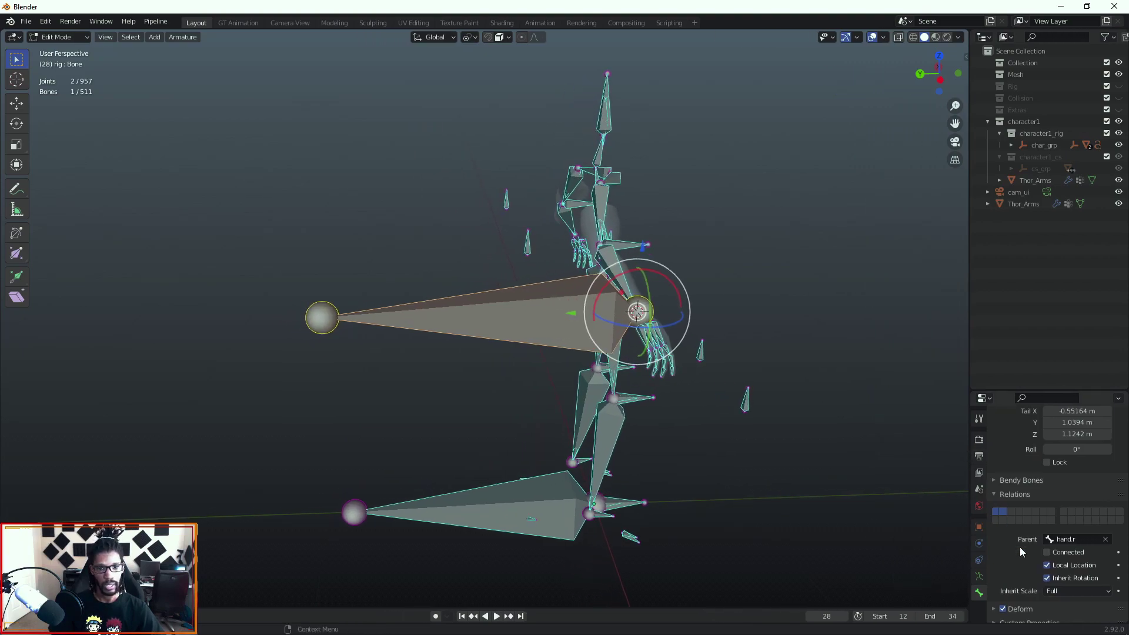
- Shorten the wrist bone by moving its tail joint about 0.75 m along global Y toward the wrist
middle_drag(516, 346, 502, 345)
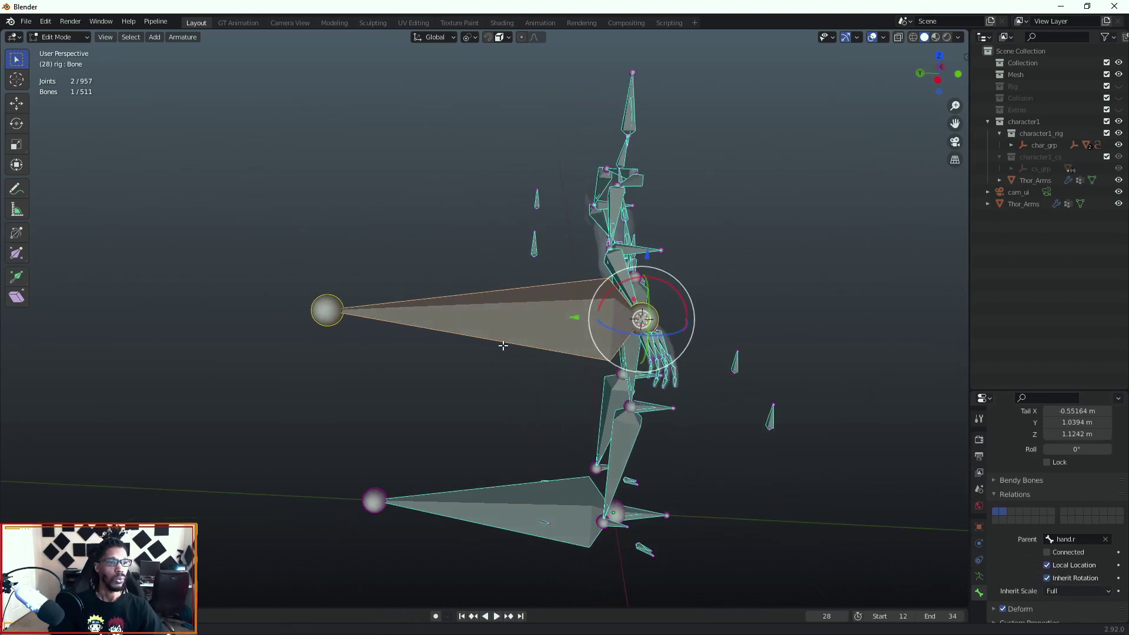
click(336, 313)
key(g)
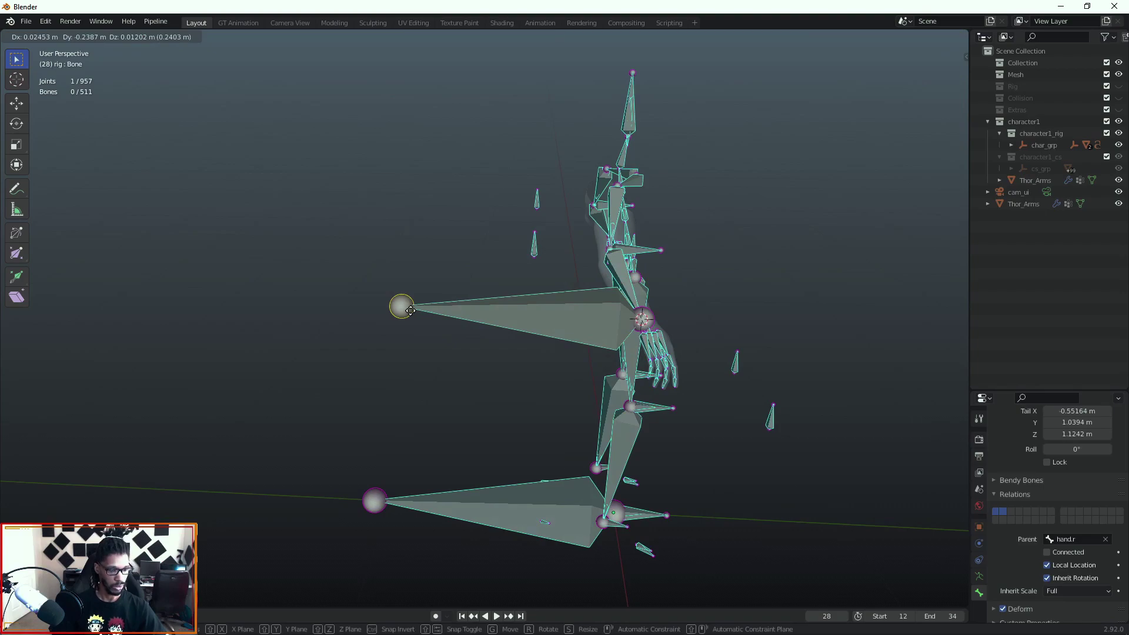
key(y)
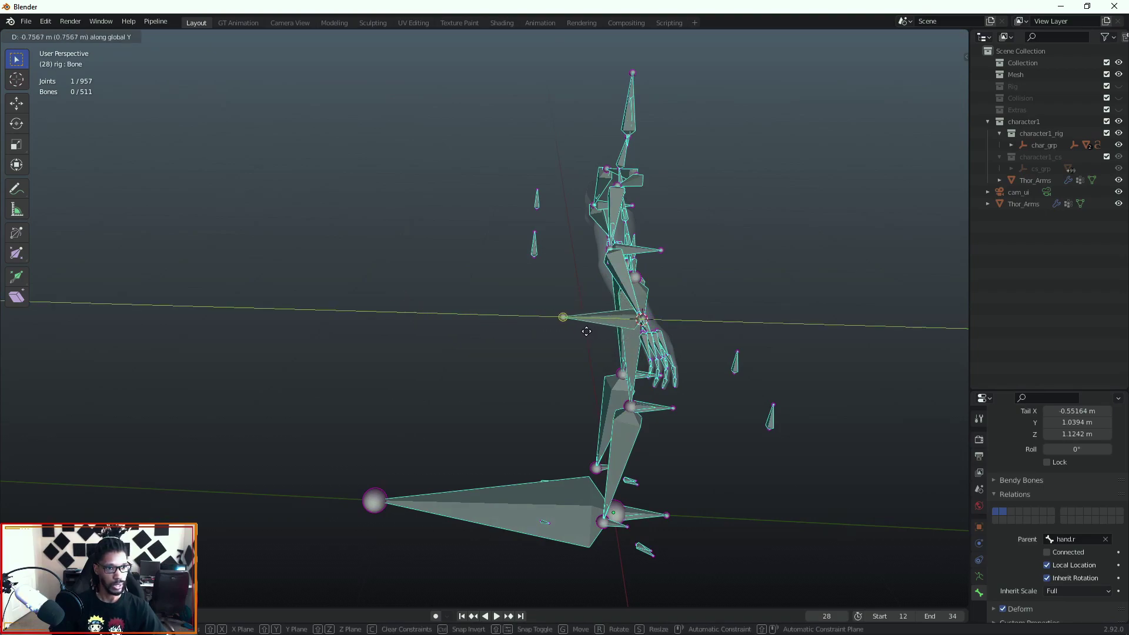
click(587, 331)
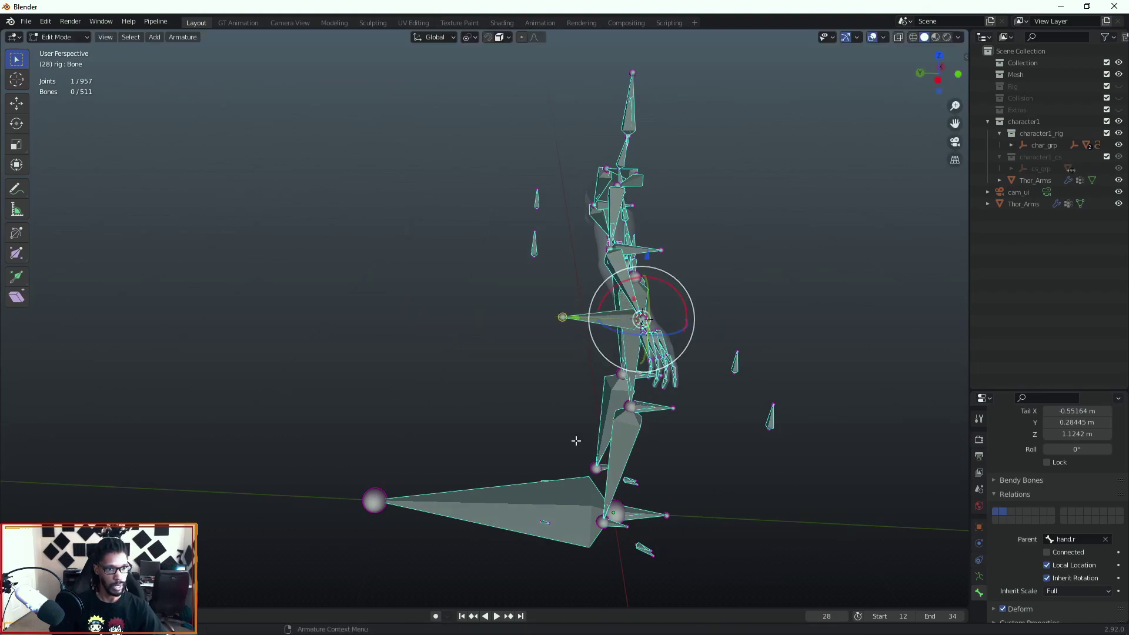
- Shorten the WeaponControl bone by moving its tail joint about 0.4 m along global Y toward the origin
click(373, 502)
key(g)
key(y)
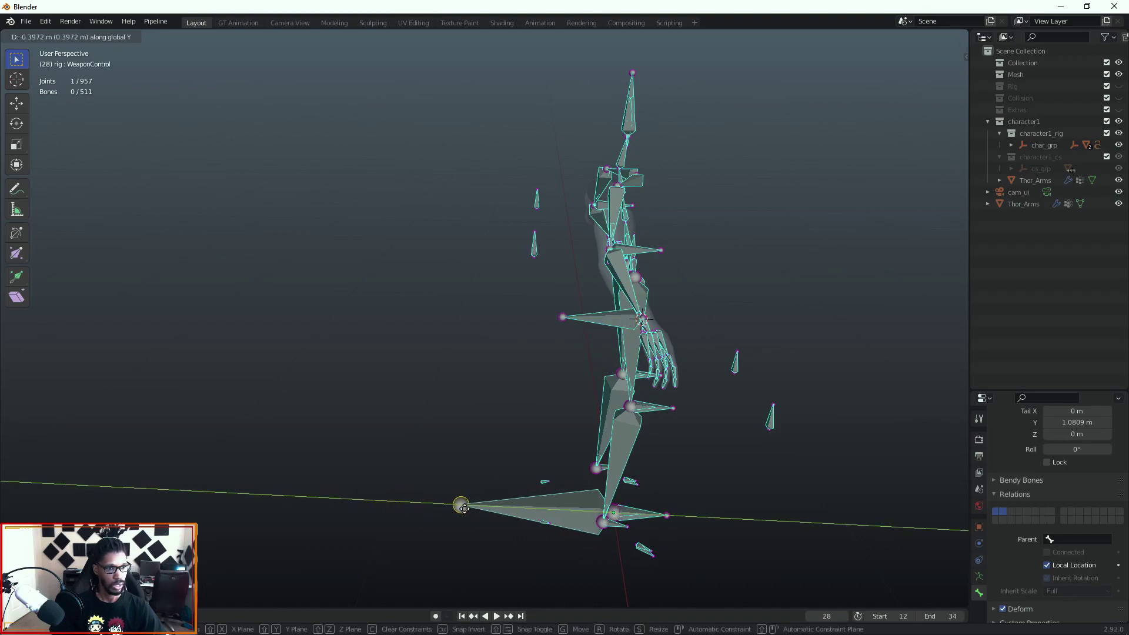
click(464, 508)
- Examine the arm pole, leg pole and right lower leg bones by selecting them one at a time
click(534, 250)
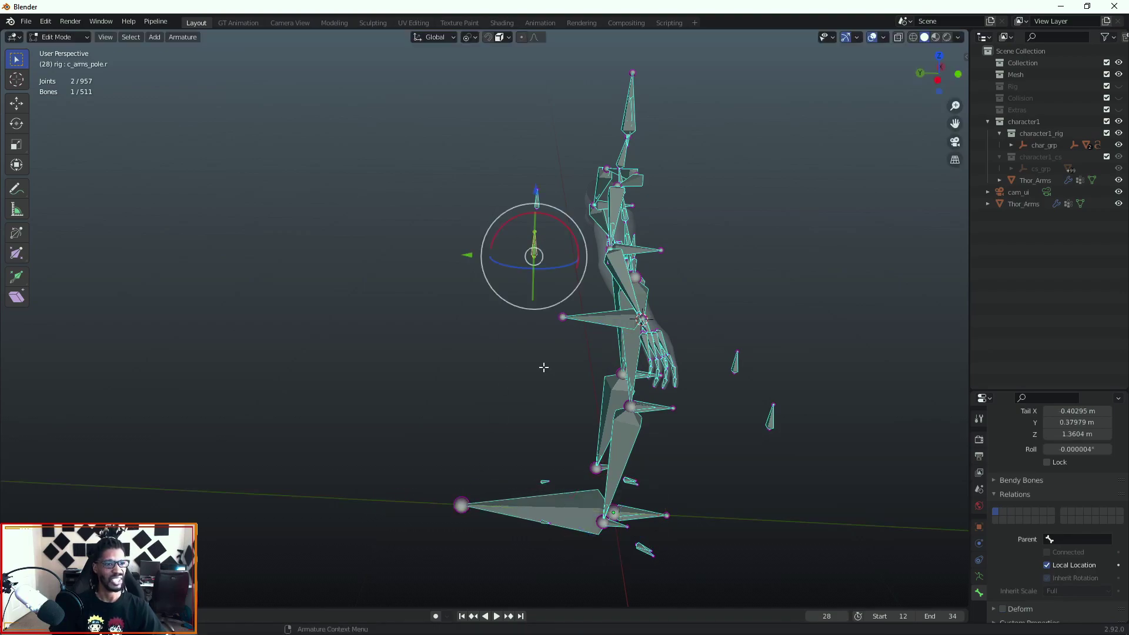
click(733, 417)
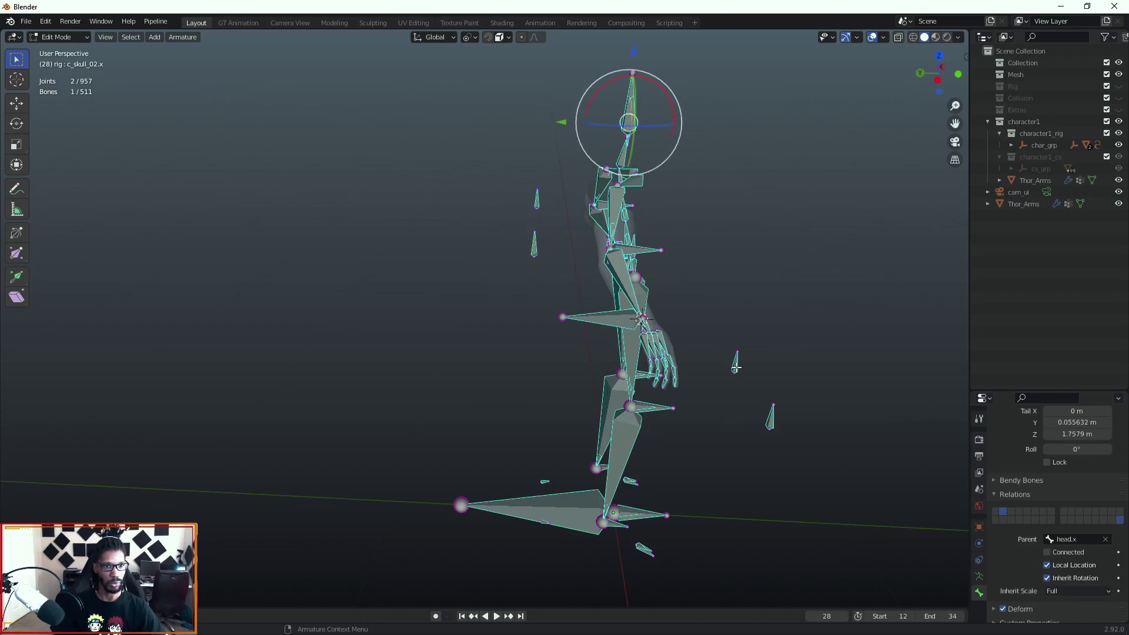
key(ctrl+z)
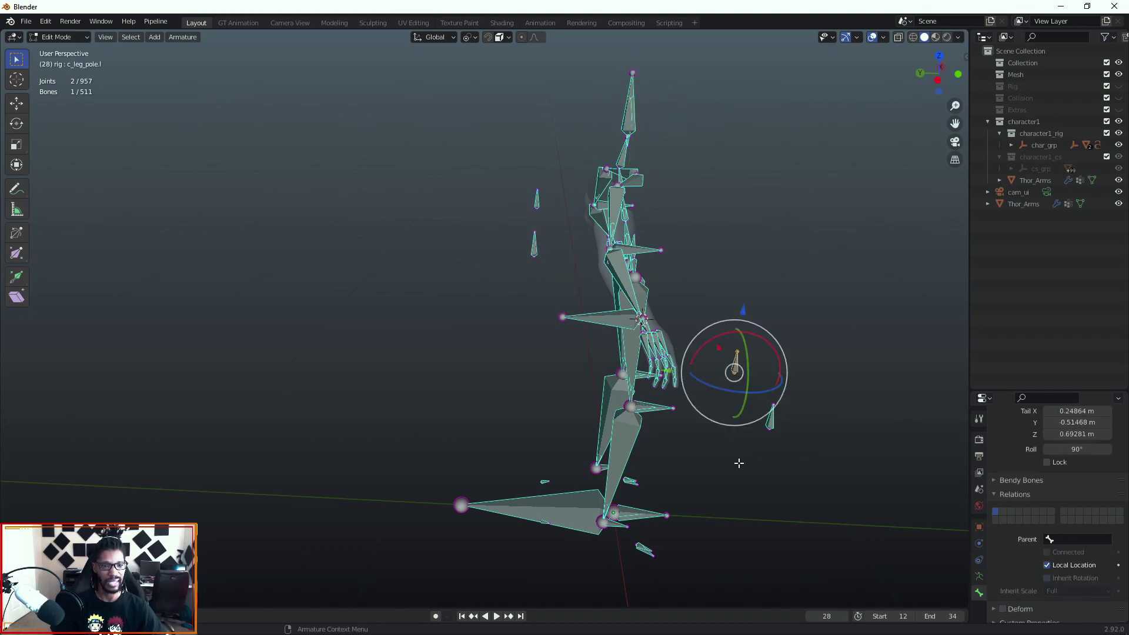
click(621, 446)
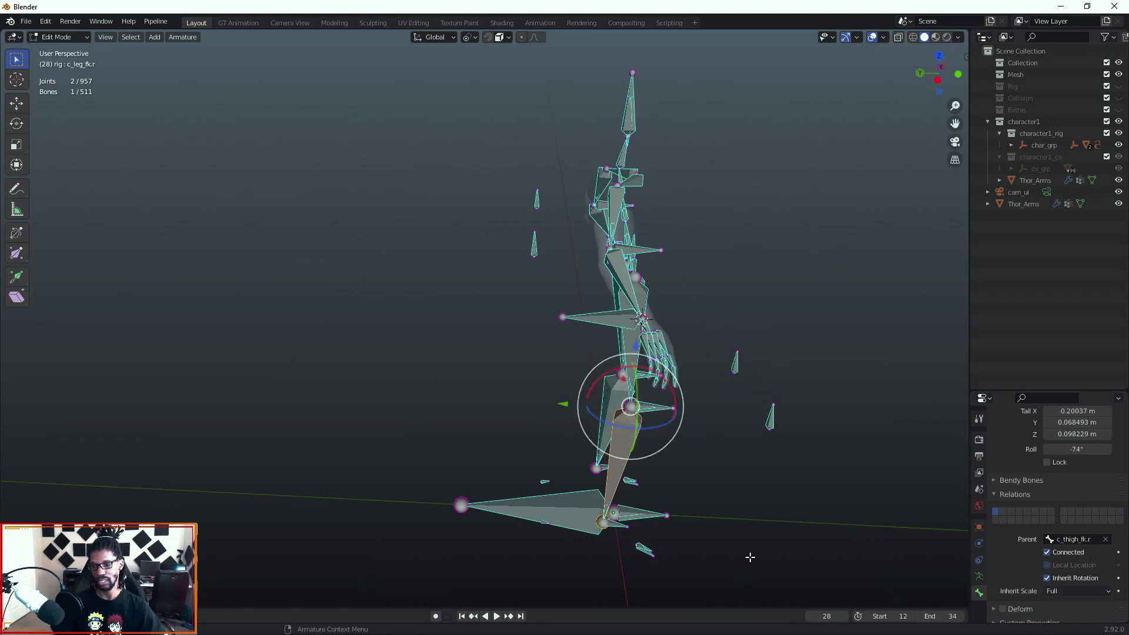
- Rename the extra bone parented to the right hand as cc_WeaponBone
mouse_move(739, 504)
middle_down()
mouse_move(658, 510)
mouse_move(731, 507)
middle_up()
middle_drag(599, 471, 564, 317)
click(552, 332)
middle_drag(525, 360, 567, 361)
key(F2)
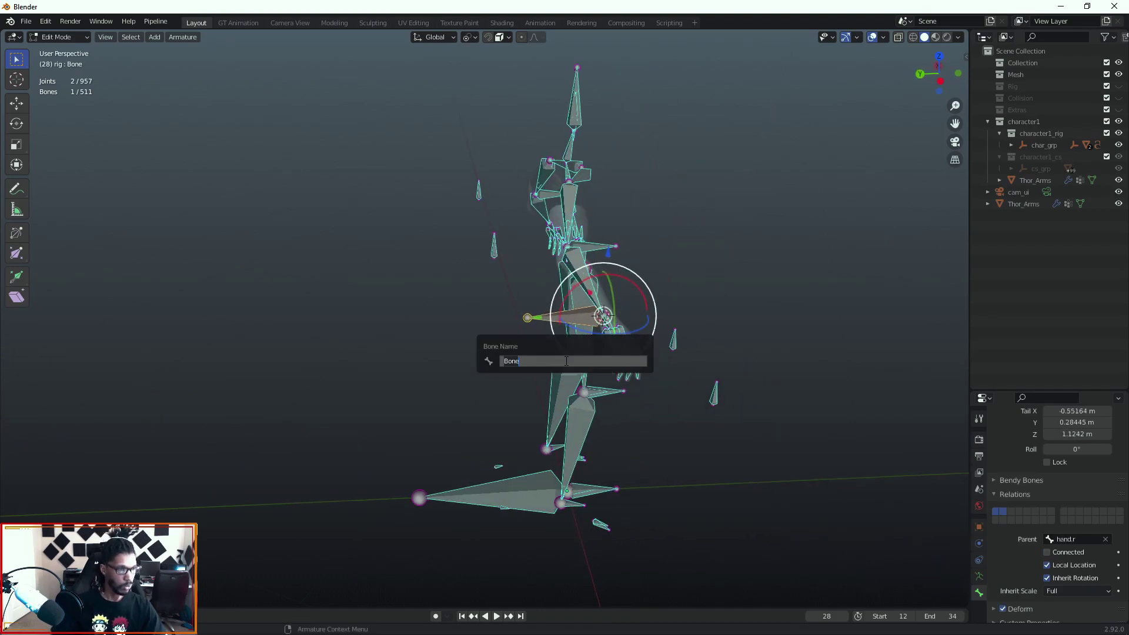
text(cc)
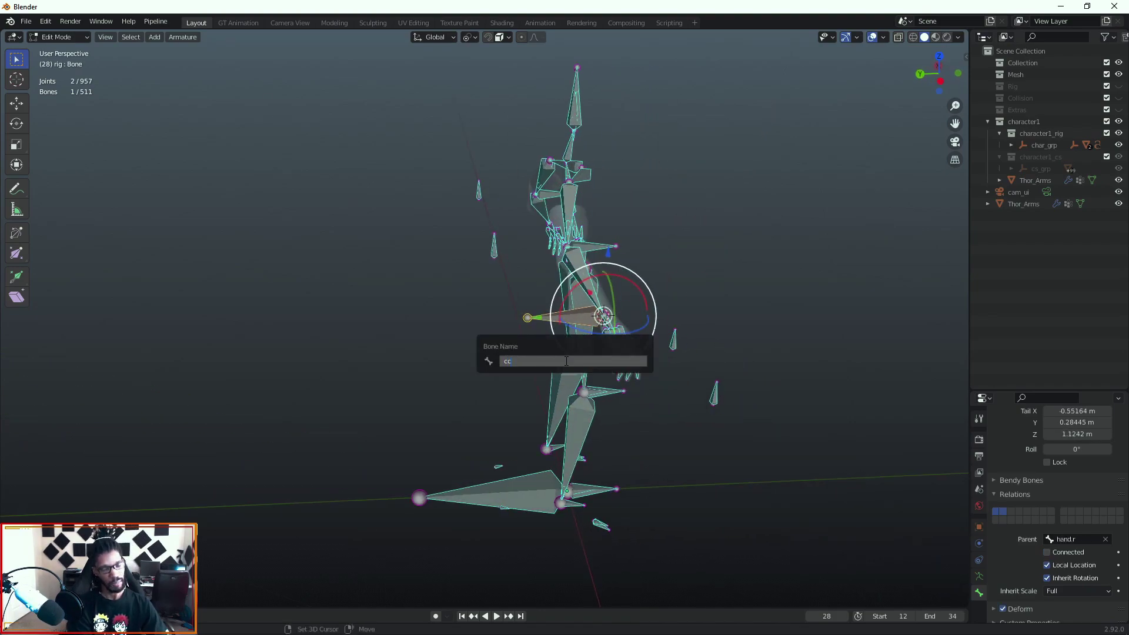
text(_WeaponB)
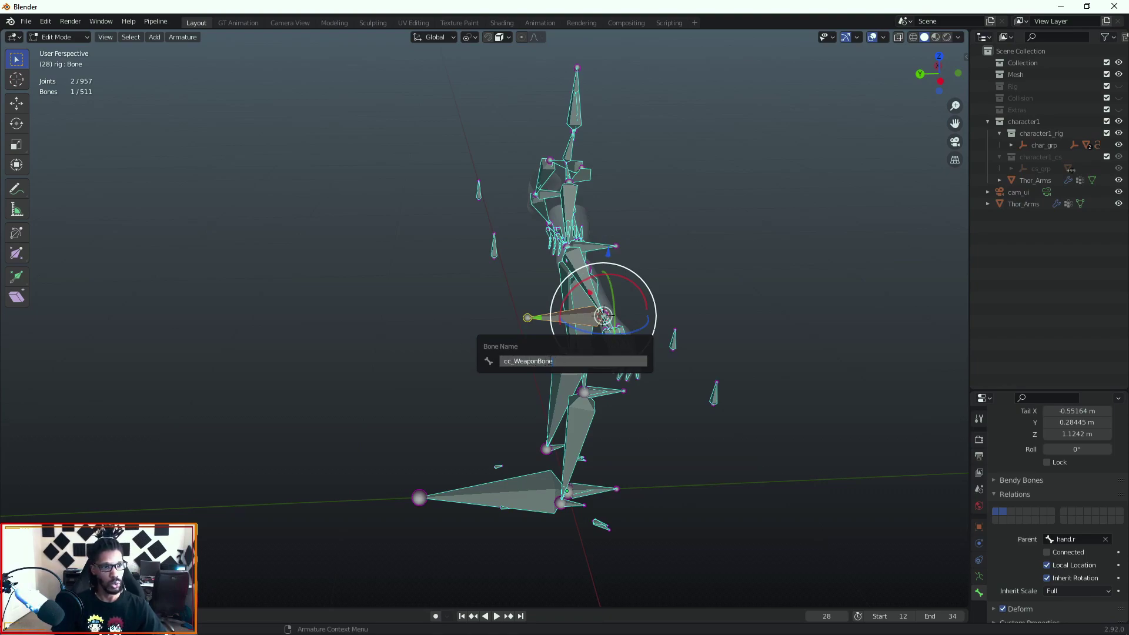
text(one)
key(Return)
- Switch the rig from Edit Mode to Pose Mode
middle_drag(571, 359, 471, 360)
key(ctrl+Tab)
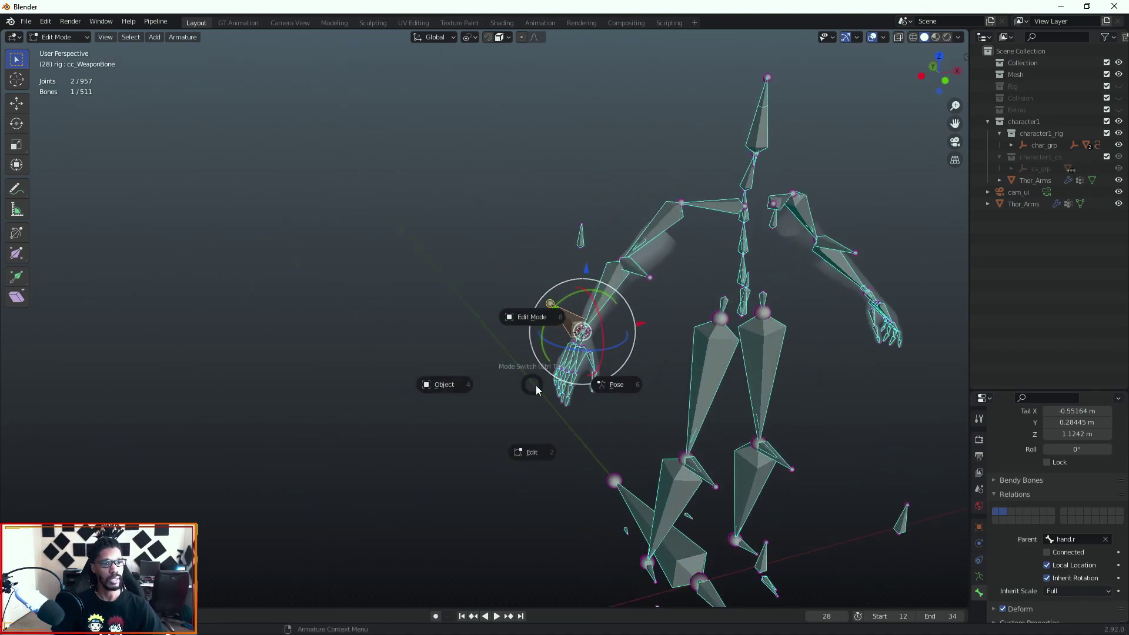
click(558, 390)
middle_drag(591, 388, 714, 370)
scroll(523, 485, down, 1)
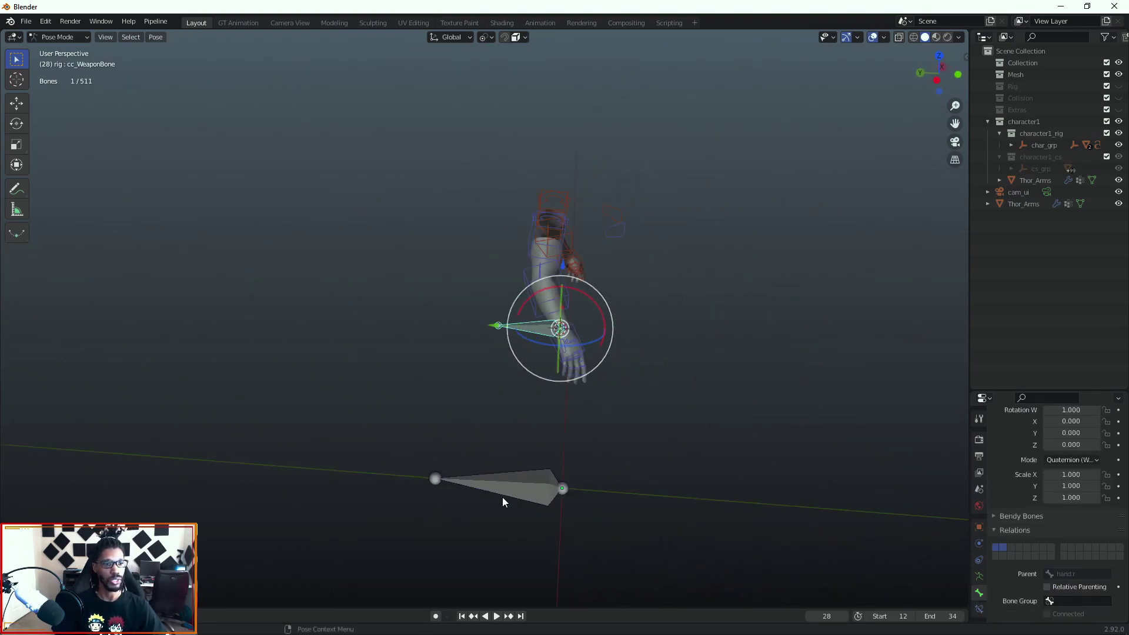
scroll(511, 491, up, 1)
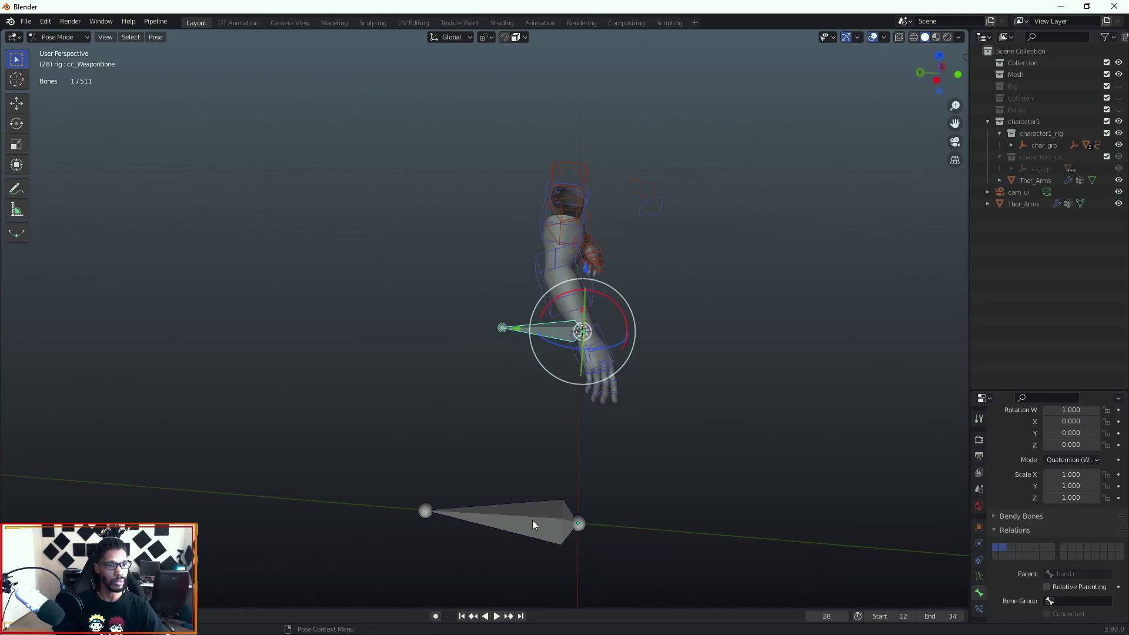
- Assign cs_curve as the custom display shape of the WeaponControl bone at the rig's base
click(505, 526)
scroll(983, 532, down, 1)
scroll(1004, 565, down, 5)
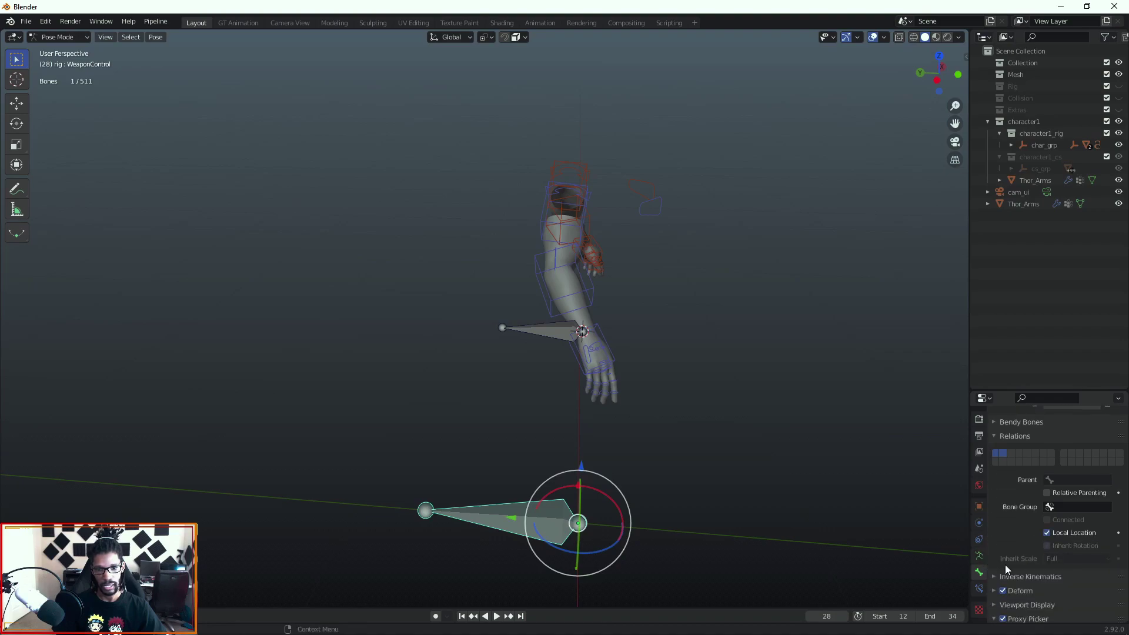
click(1017, 557)
scroll(1026, 541, down, 4)
click(1071, 493)
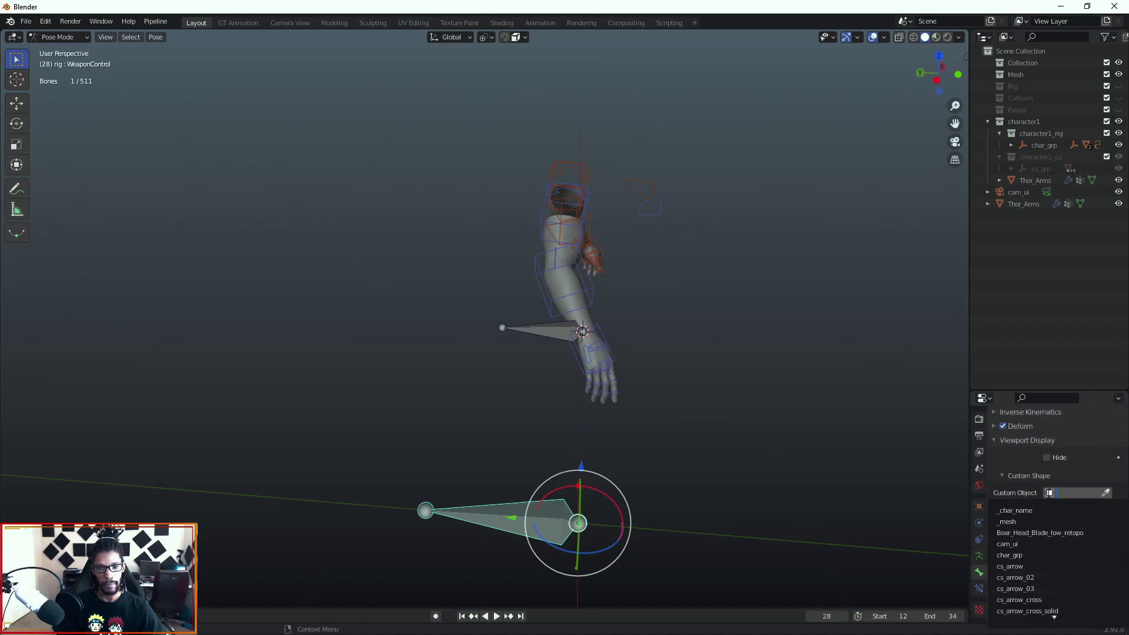
text(cur)
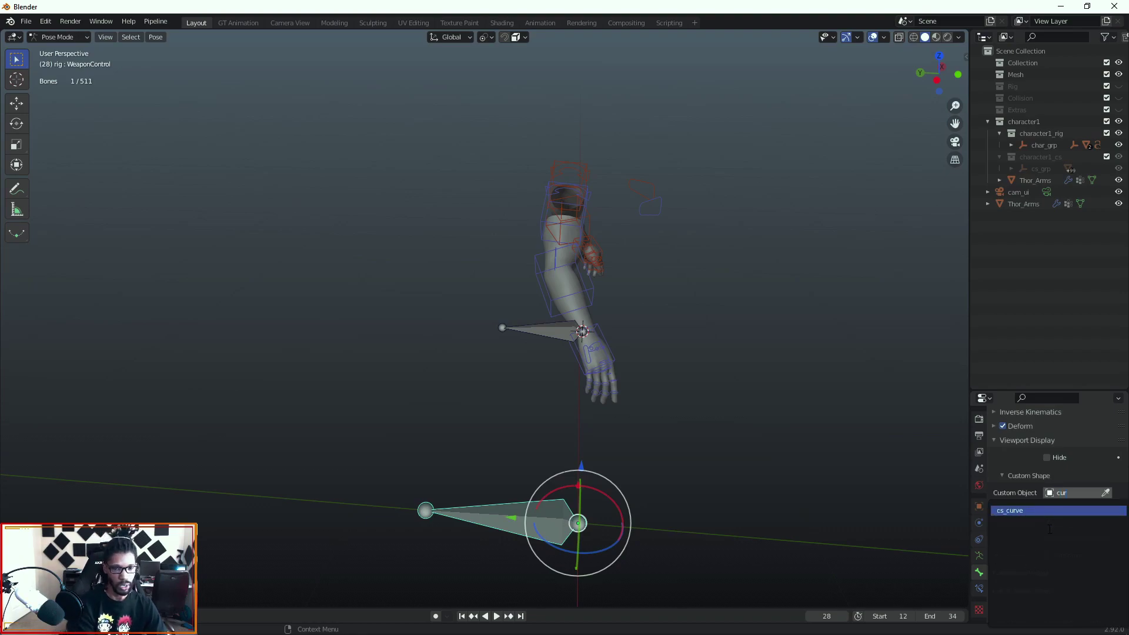
text(ve)
click(1016, 511)
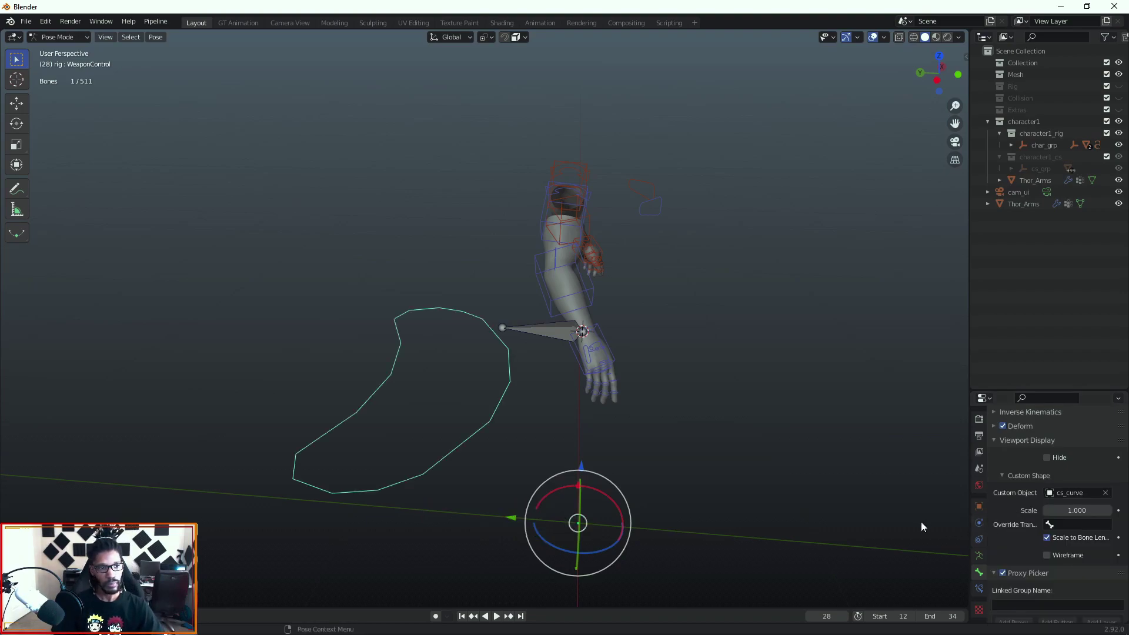
- Set the custom shape scale of the WeaponControl bone to 0.5
drag(1087, 510, 1064, 510)
click(1087, 509)
text(.5)
key(Return)
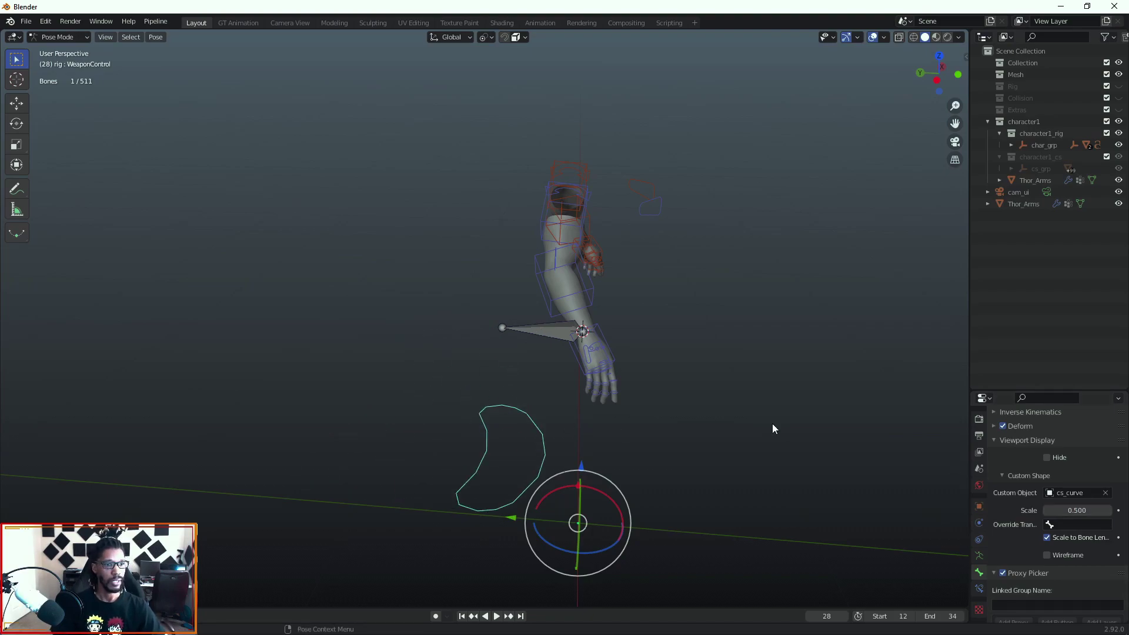
- Give cc_WeaponBone the custom display shape cs_arrow_03 with a scale of 0.5
click(541, 328)
click(1073, 493)
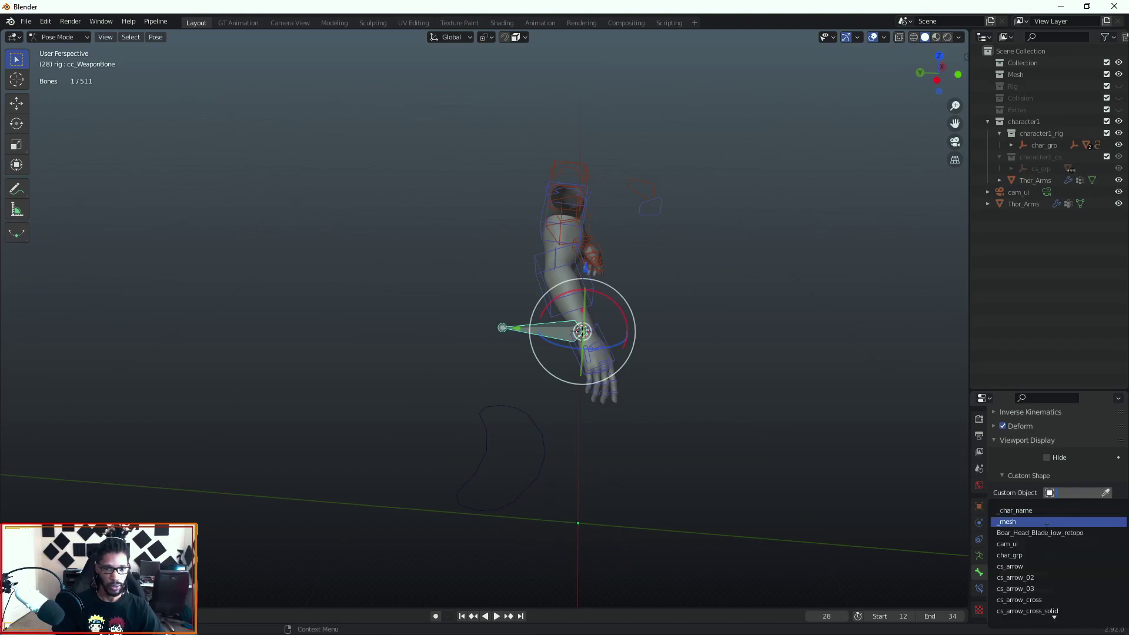
click(1033, 588)
click(1082, 510)
text(.3)
key(Return)
click(1088, 514)
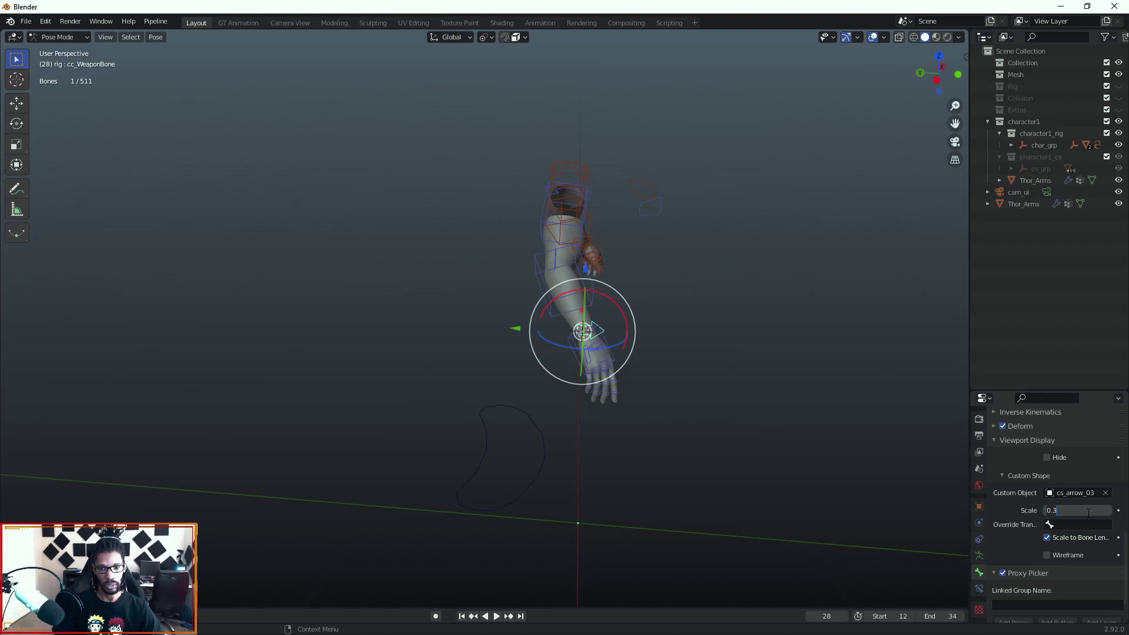
text(.5)
key(Return)
click(711, 359)
middle_drag(700, 354, 634, 365)
scroll(649, 432, up, 2)
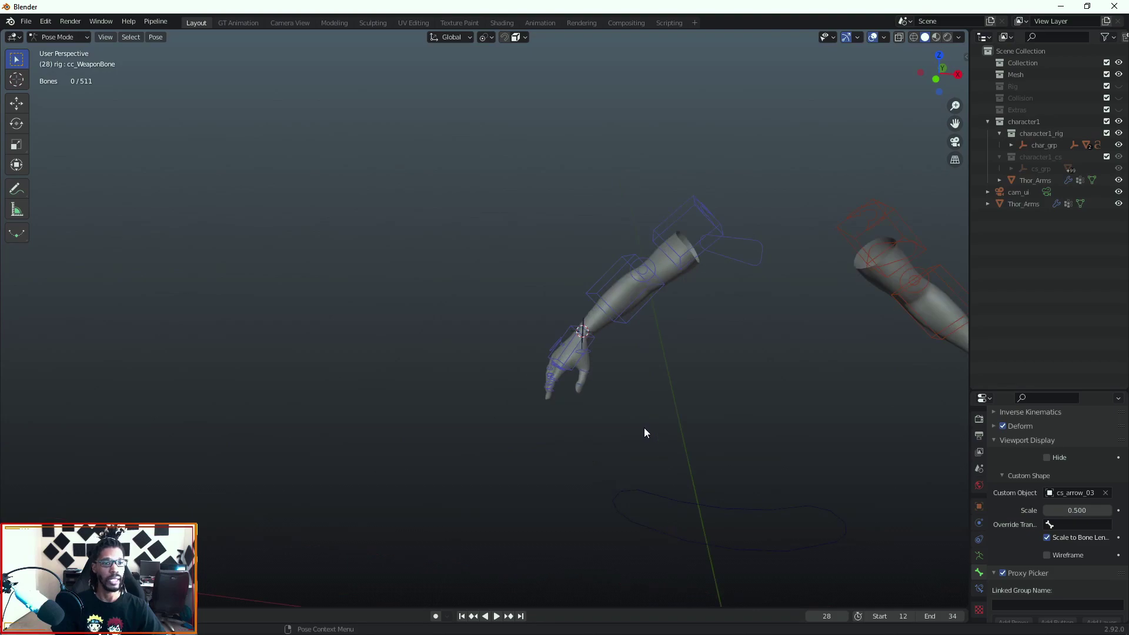
- Return to Object Mode and deselect the rig
key(Tab)
click(297, 245)
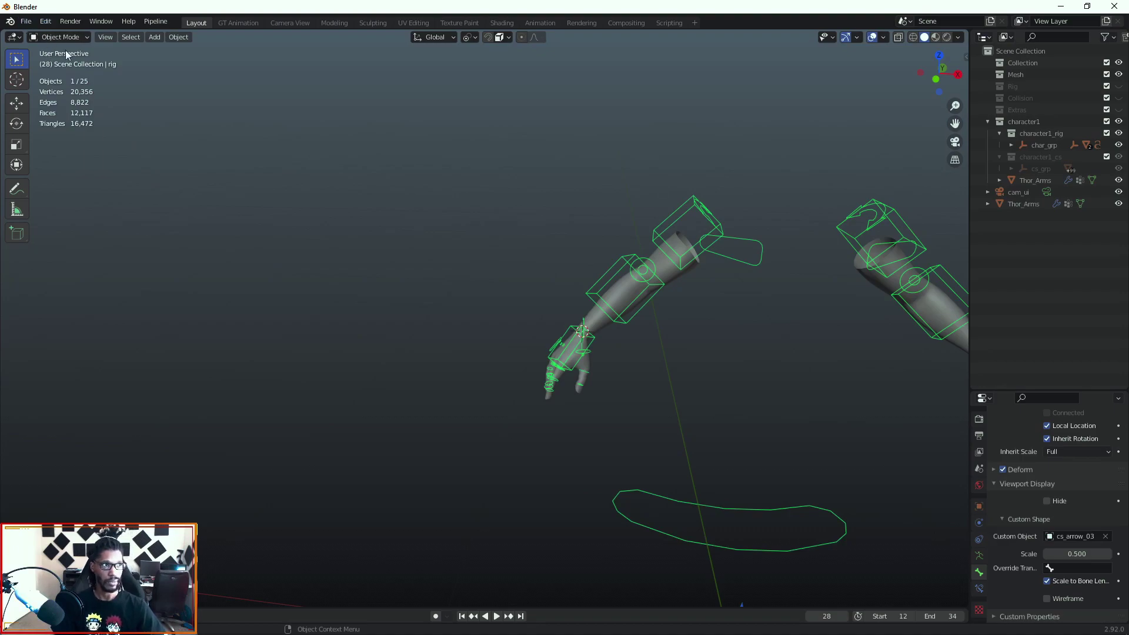
click(407, 338)
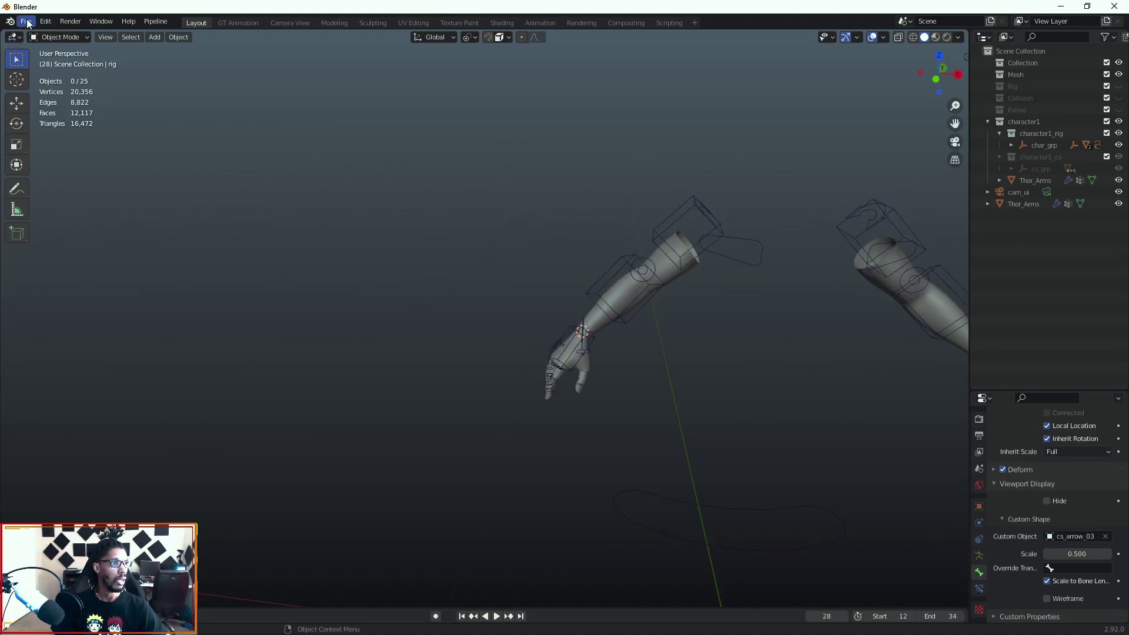
- Start an Append and browse on drive E: through _FIRST PERSON ANIMATION CLASS to the fps-animation_source-files folder
click(26, 21)
mouse_move(59, 193)
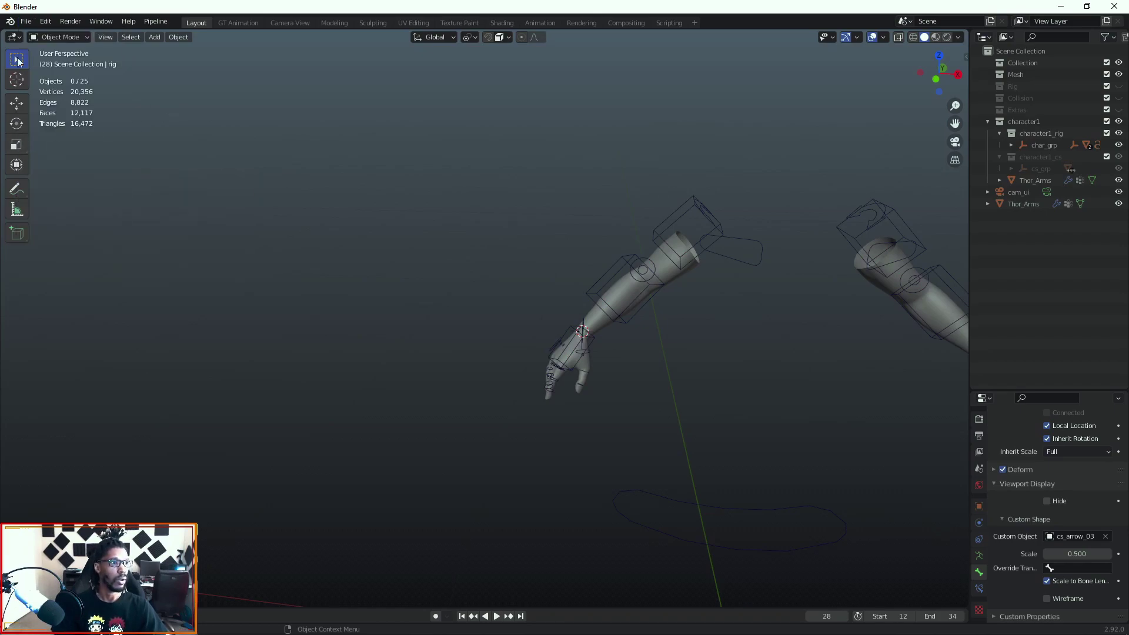
click(26, 22)
click(46, 152)
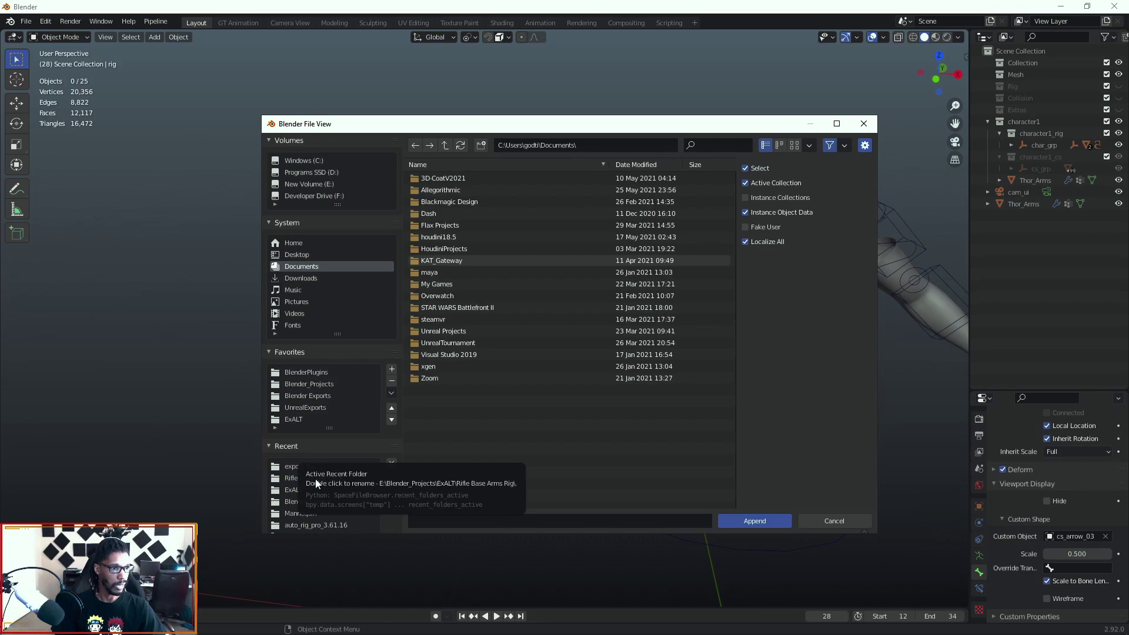
scroll(304, 497, down, 1)
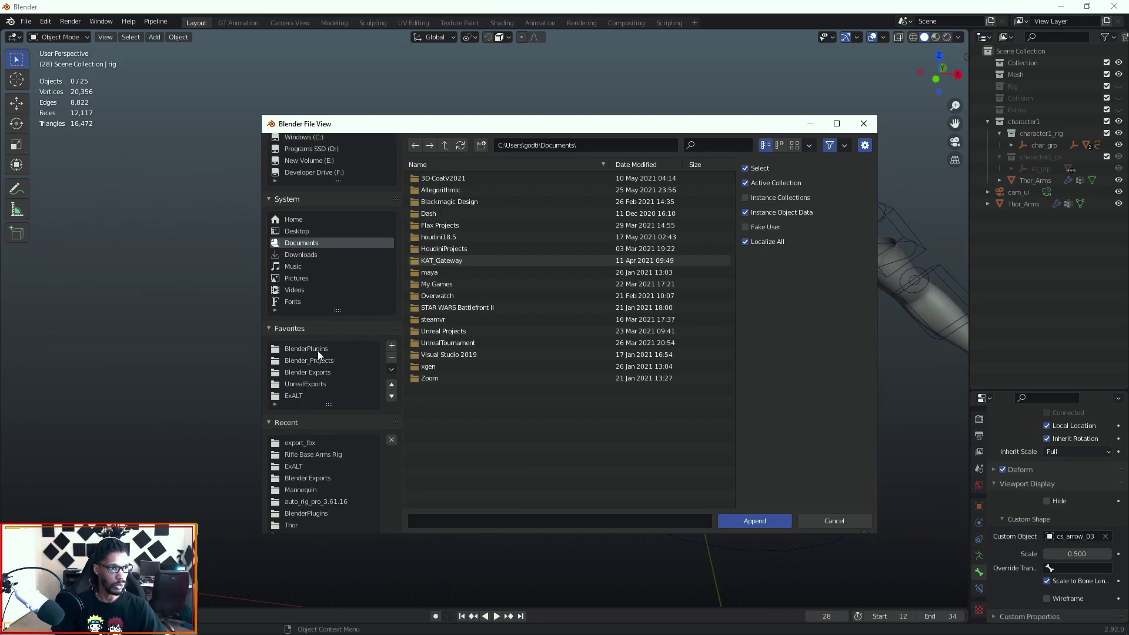
click(310, 161)
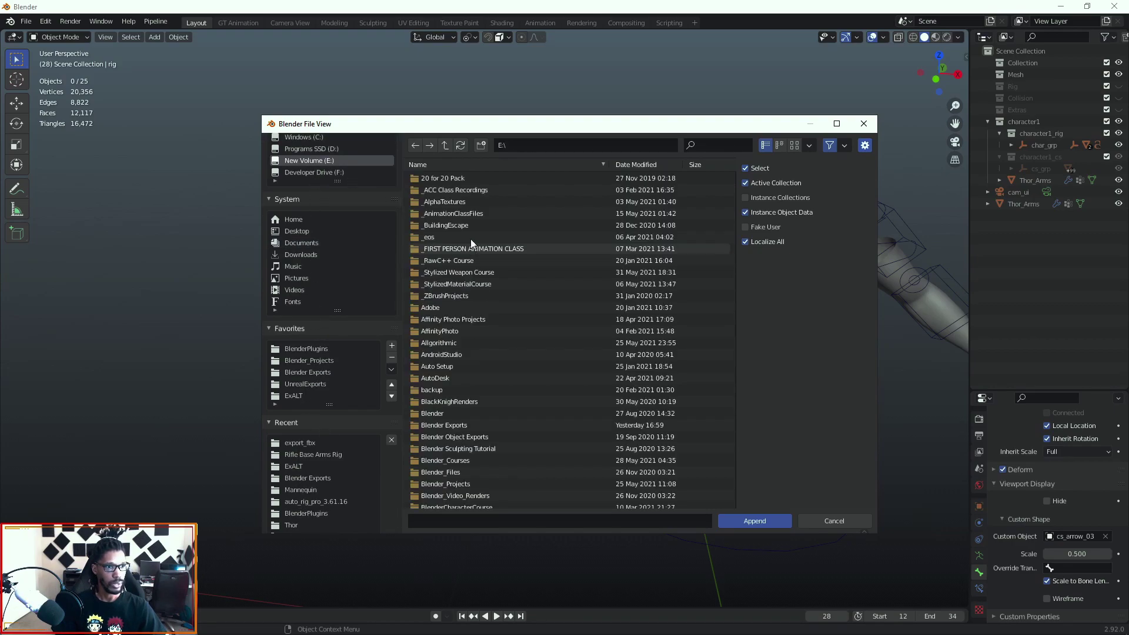
click(451, 248)
click(454, 224)
click(453, 190)
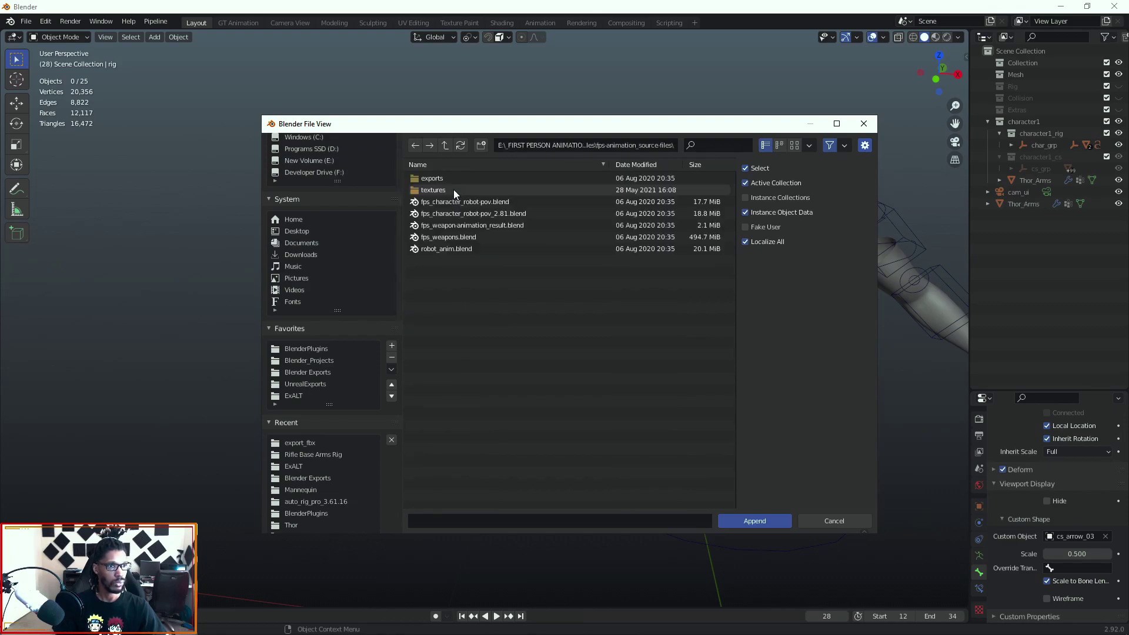
- Append the Rifle collection from fps_weapons.blend into the scene
click(446, 237)
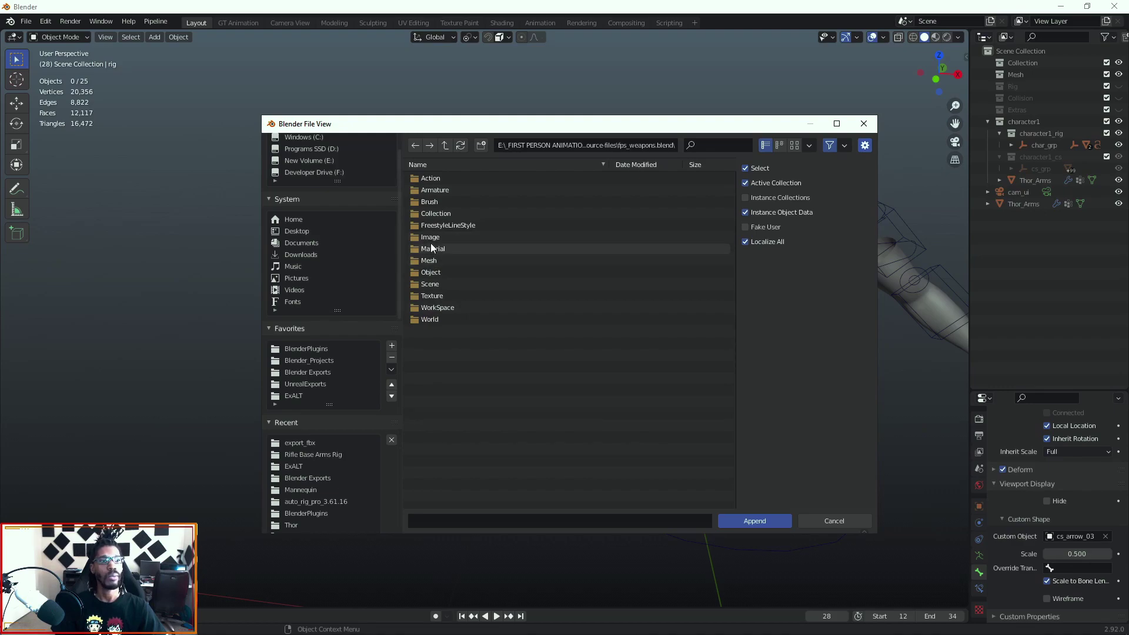
double_click(431, 213)
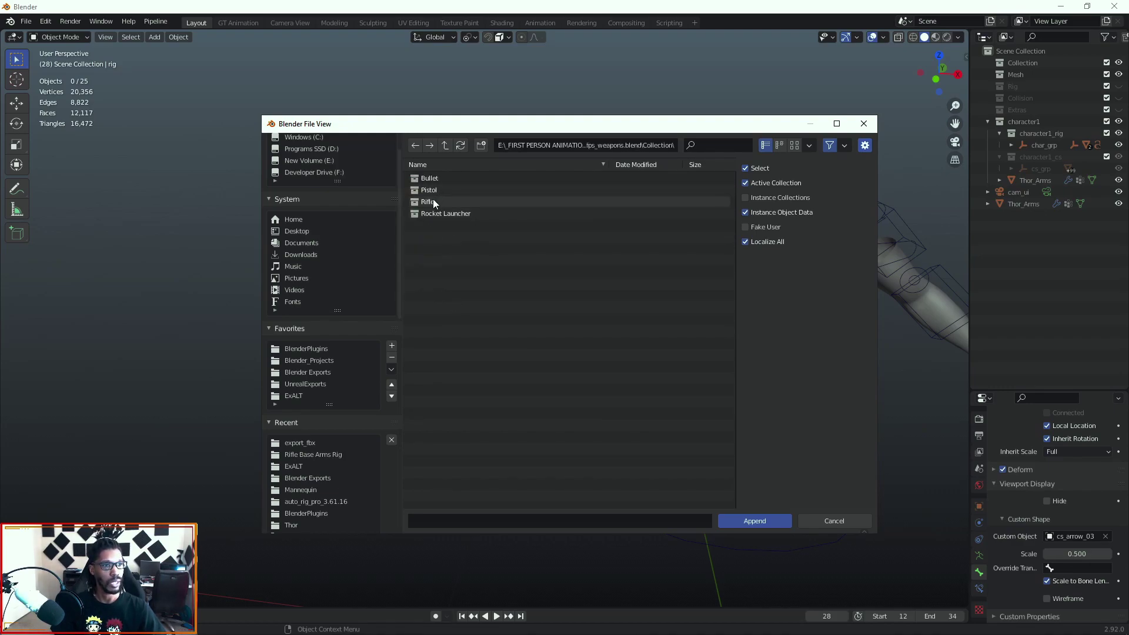
double_click(434, 201)
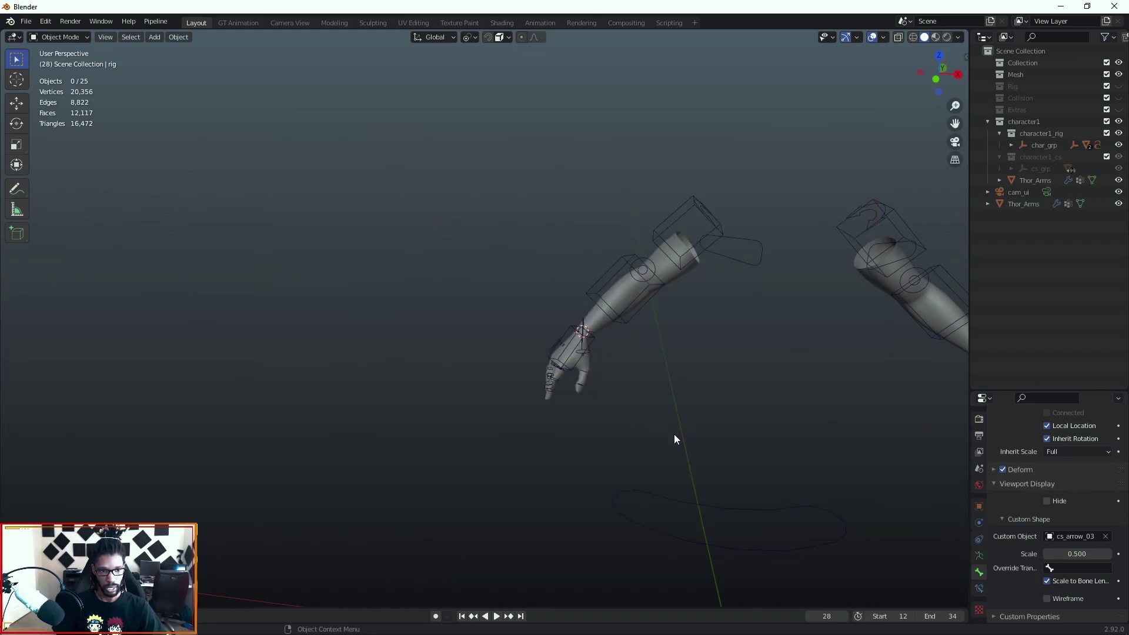
scroll(679, 422, down, 8)
scroll(534, 387, up, 6)
middle_drag(569, 412, 608, 291)
scroll(702, 414, down, 1)
scroll(516, 385, up, 2)
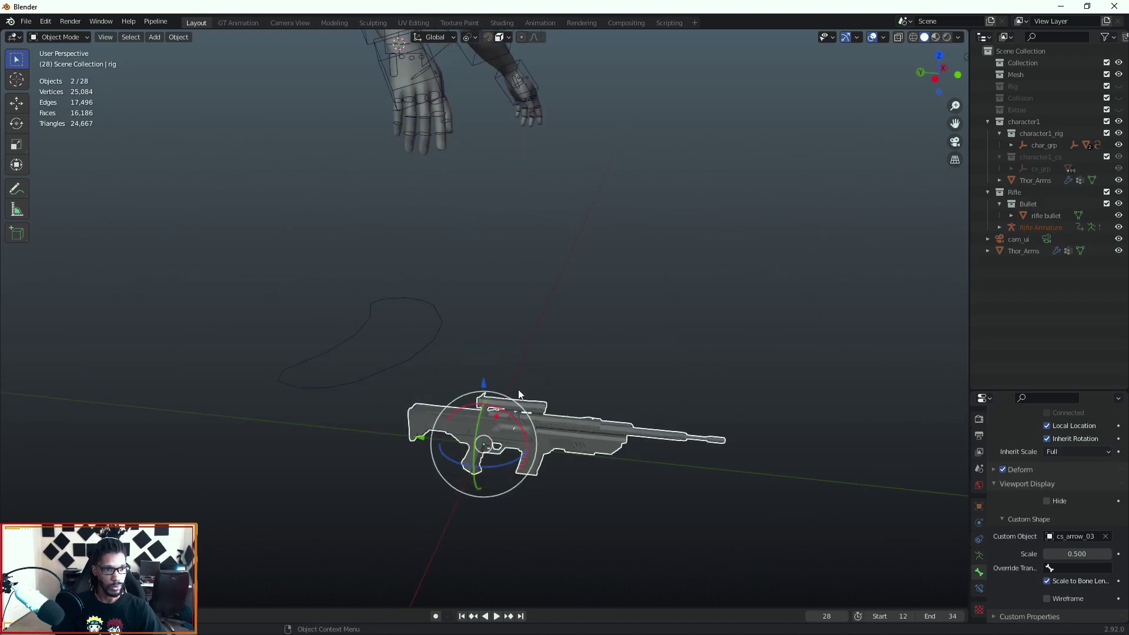
- Enlarge the timeline and set both the start frame and the current frame to 0
click(461, 616)
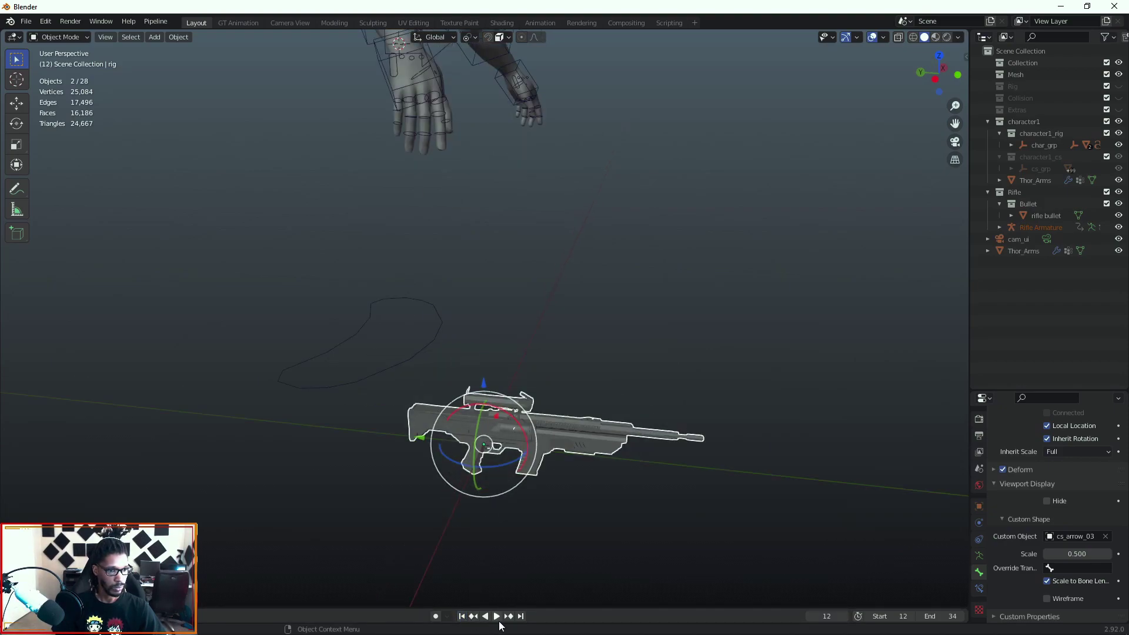
click(564, 425)
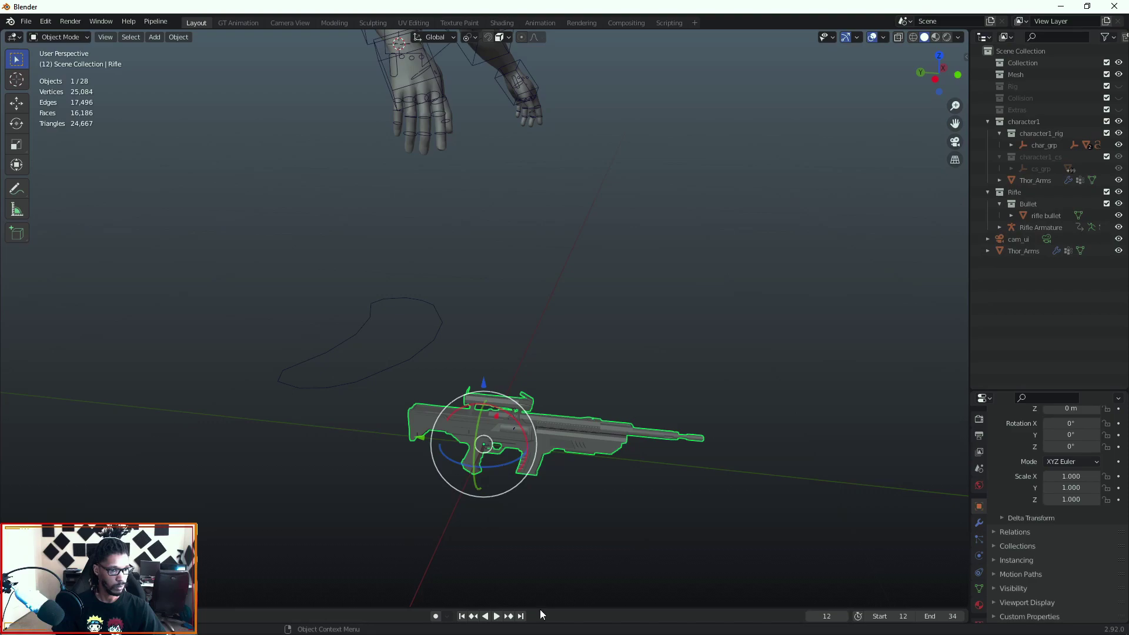
drag(538, 606, 538, 537)
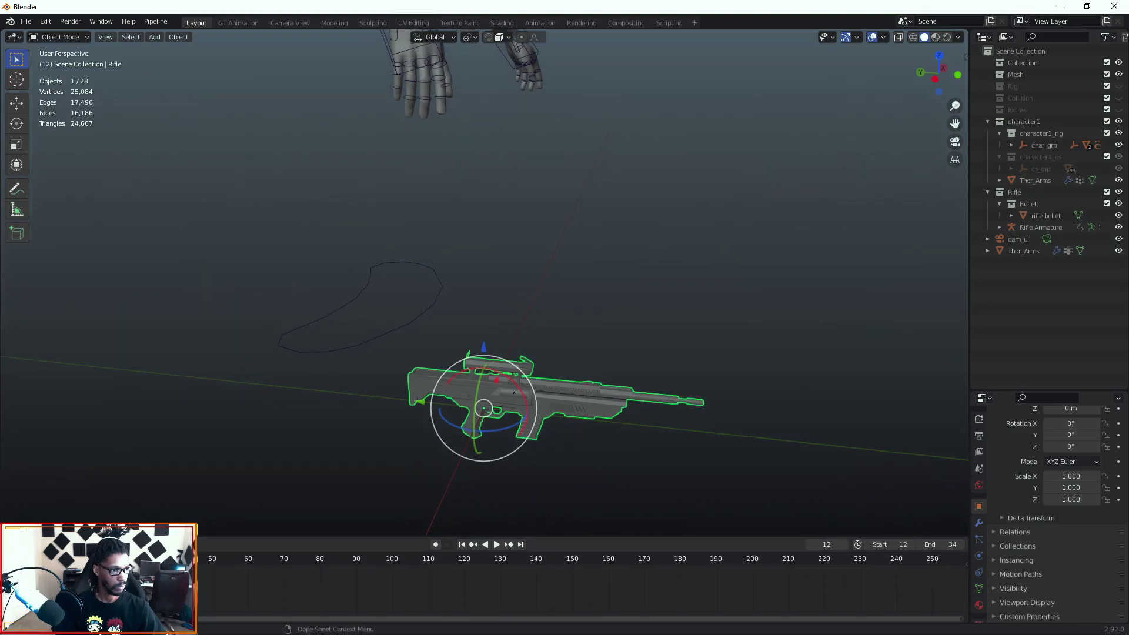
key(Left)
click(895, 547)
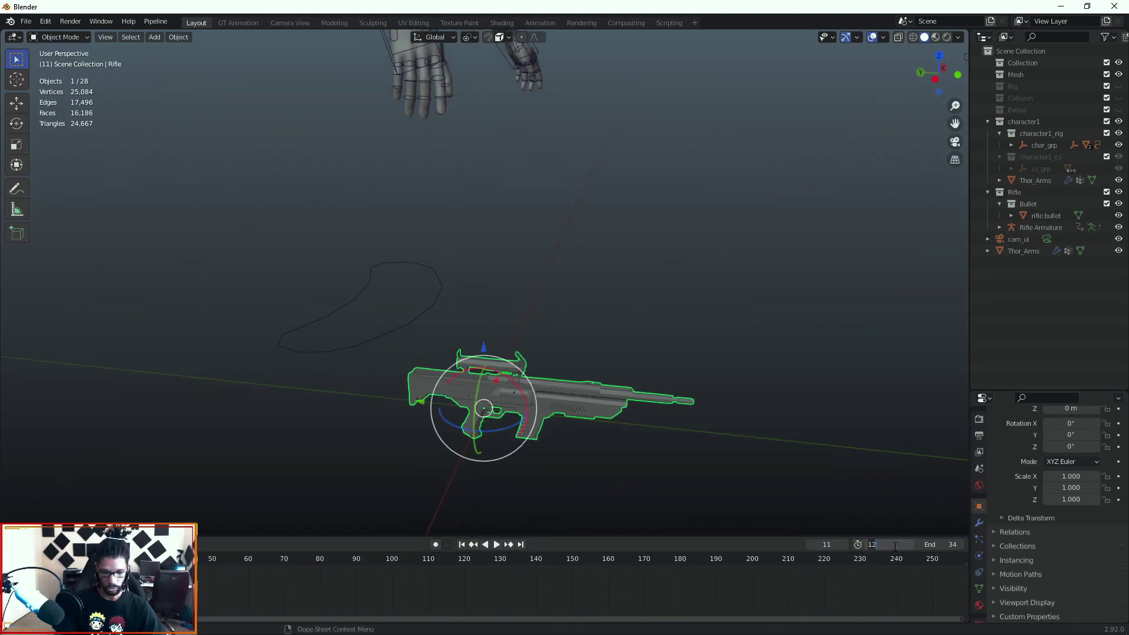
click(831, 546)
text(0)
key(Return)
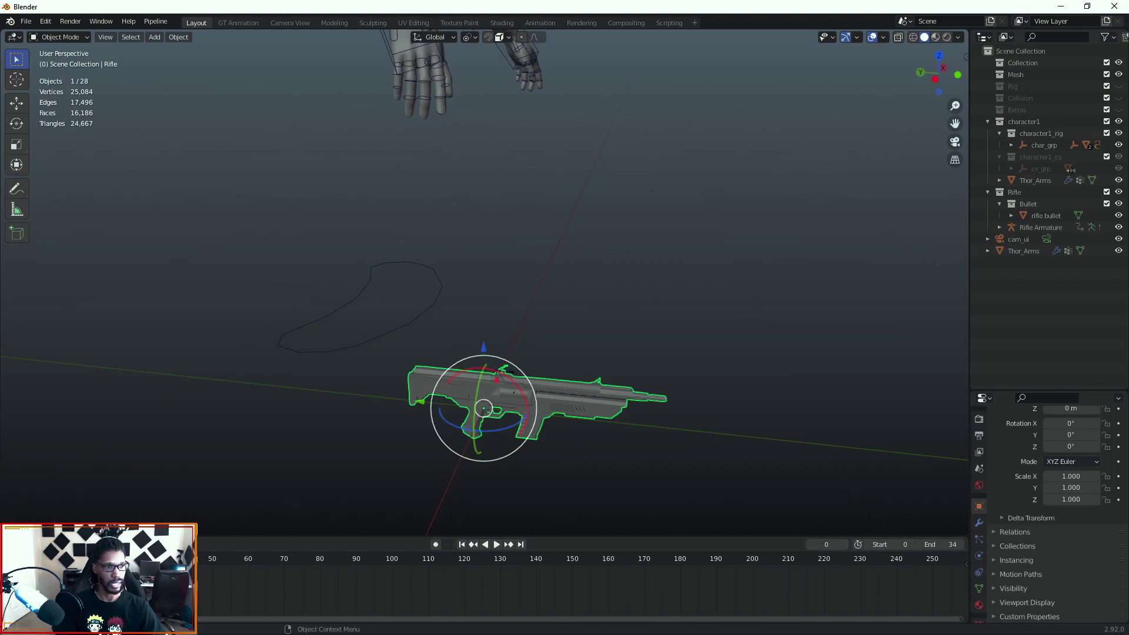
key(space)
key(Escape)
- Select the Rifle Armature and add a Copy Transforms object constraint to it
scroll(617, 281, down, 2)
mouse_move(617, 281)
middle_down()
mouse_move(549, 314)
mouse_move(576, 312)
mouse_move(524, 310)
mouse_move(546, 266)
mouse_move(549, 323)
mouse_move(625, 272)
mouse_move(619, 281)
middle_up()
scroll(619, 276, down, 1)
scroll(535, 379, up, 2)
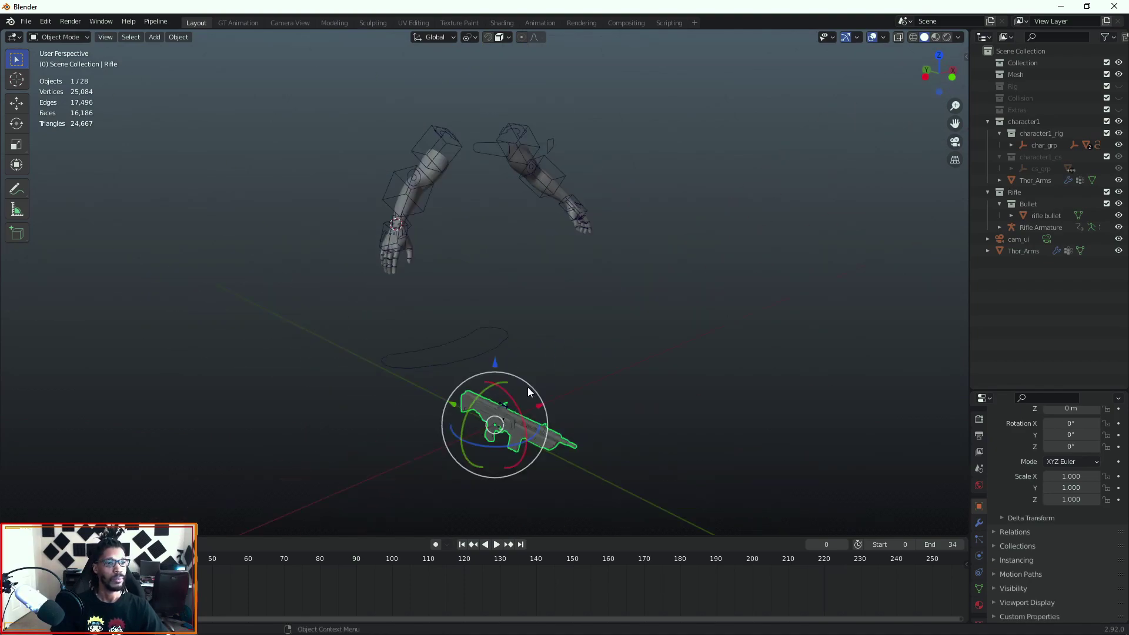
click(509, 439)
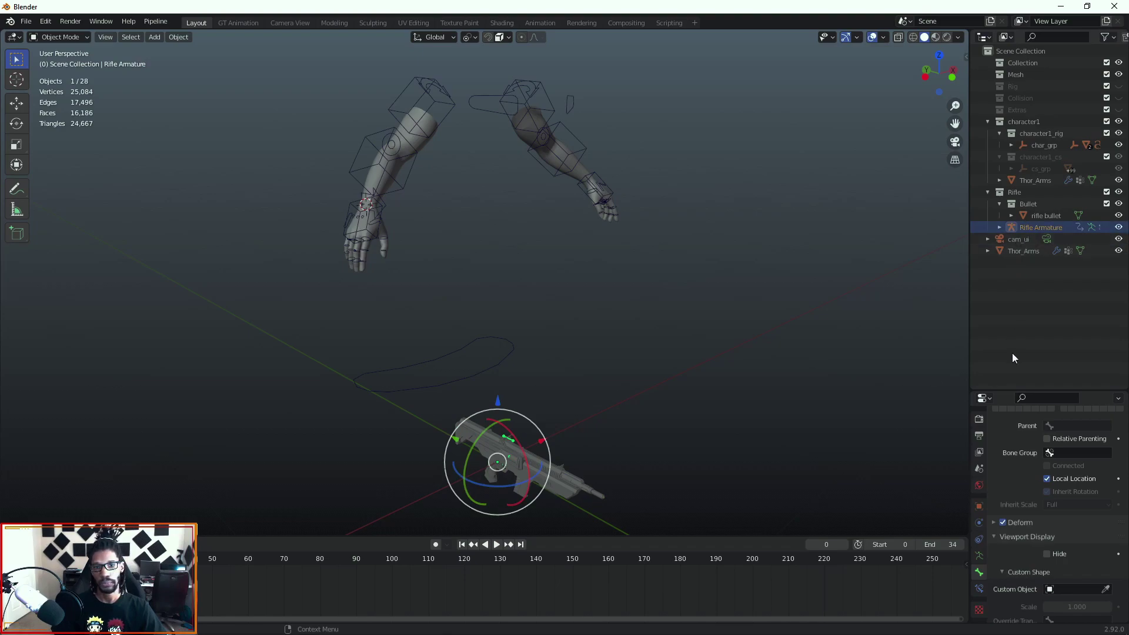
click(981, 538)
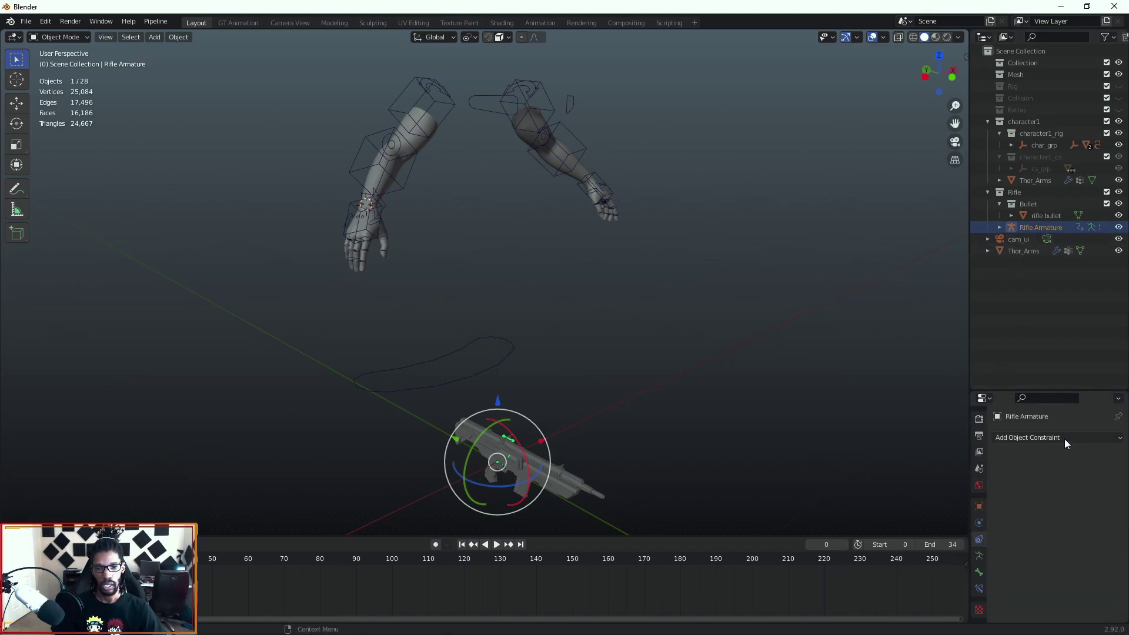
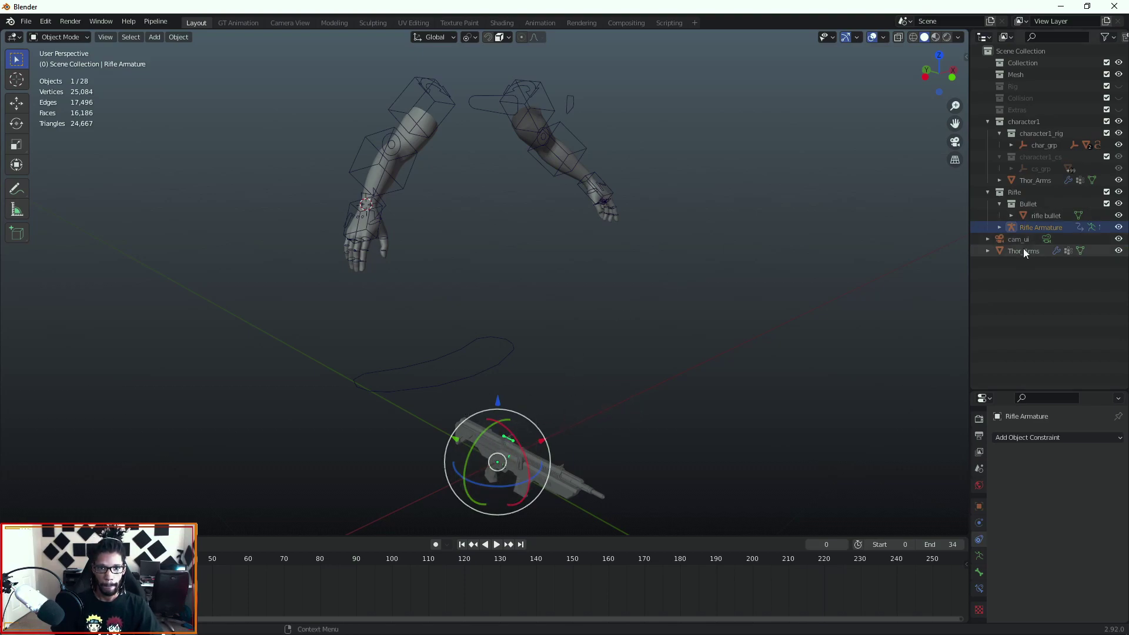
click(1031, 439)
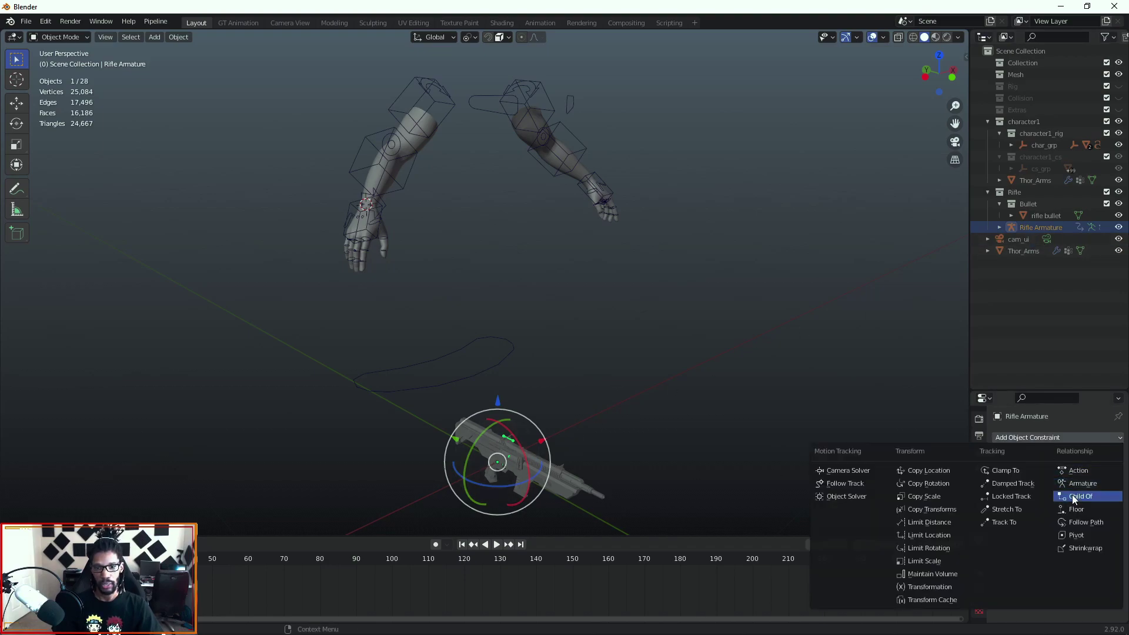
click(929, 510)
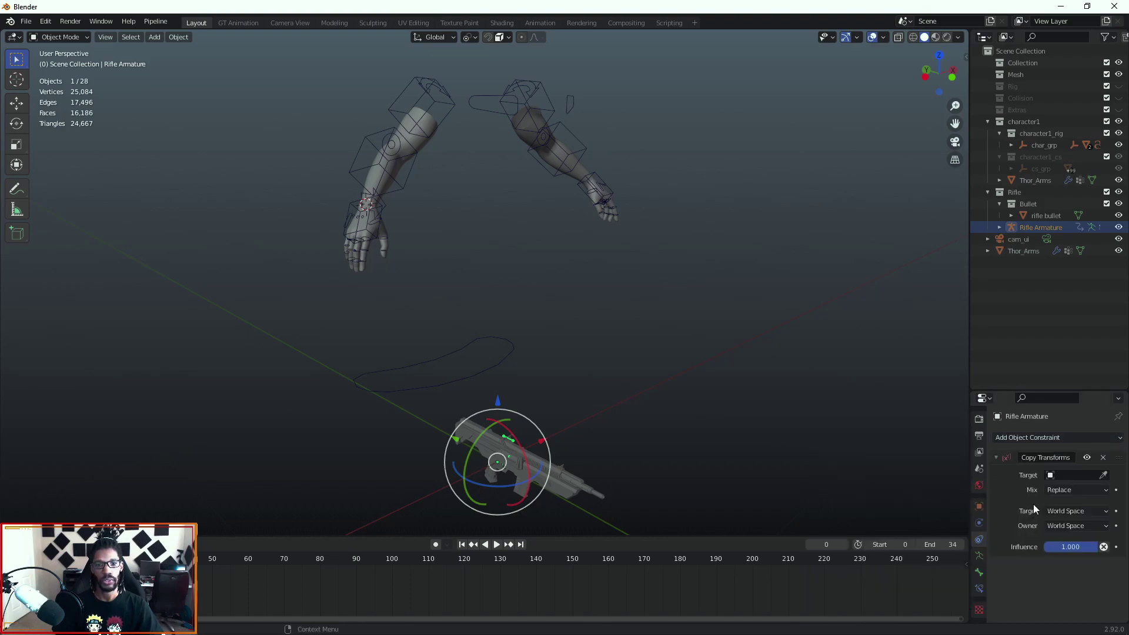
- Set the rifle constraint's target to the rig and its bone to WeaponControl
click(1101, 476)
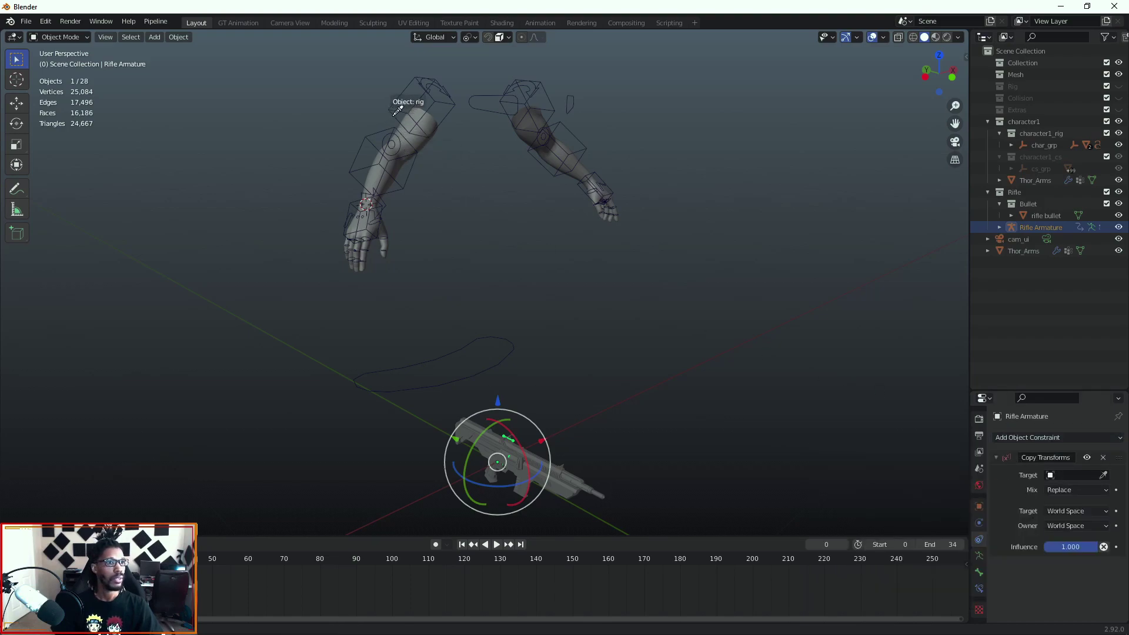
click(406, 91)
click(1056, 489)
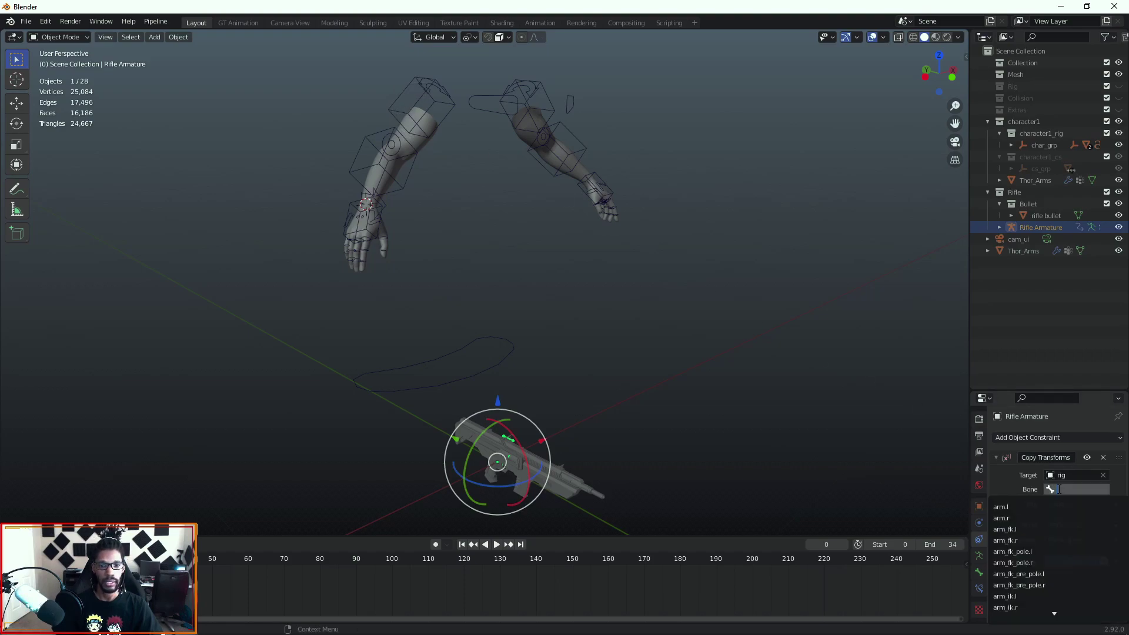
text(wea)
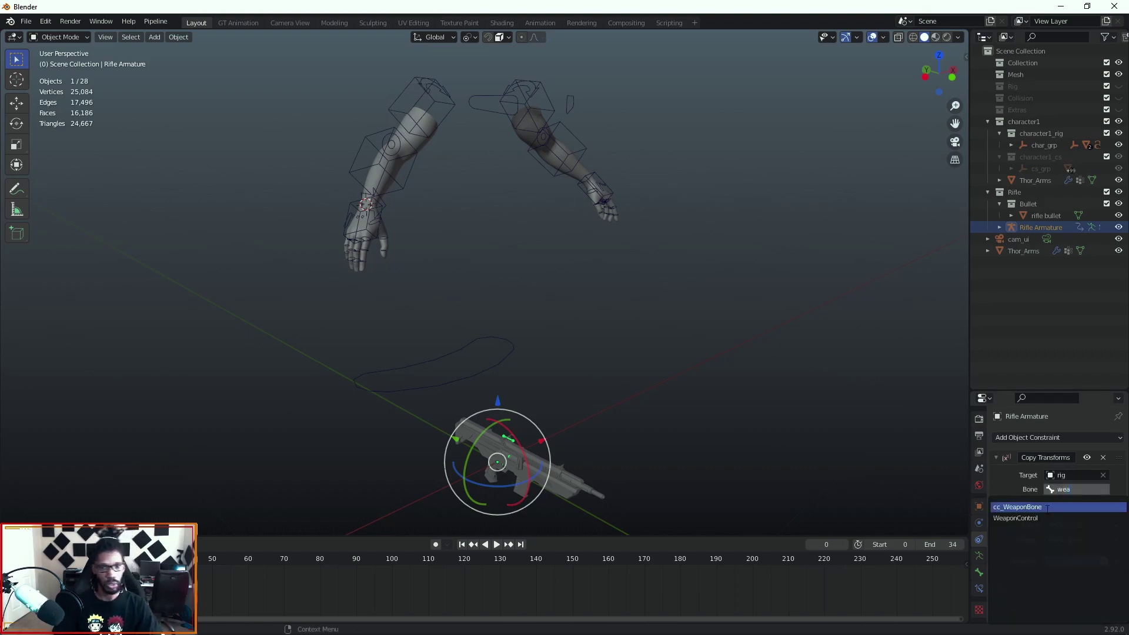
click(1044, 518)
- Select the arms rig, switch it to Pose Mode and select the WeaponControl bone
mouse_move(545, 391)
middle_down()
mouse_move(517, 398)
mouse_move(555, 400)
middle_up()
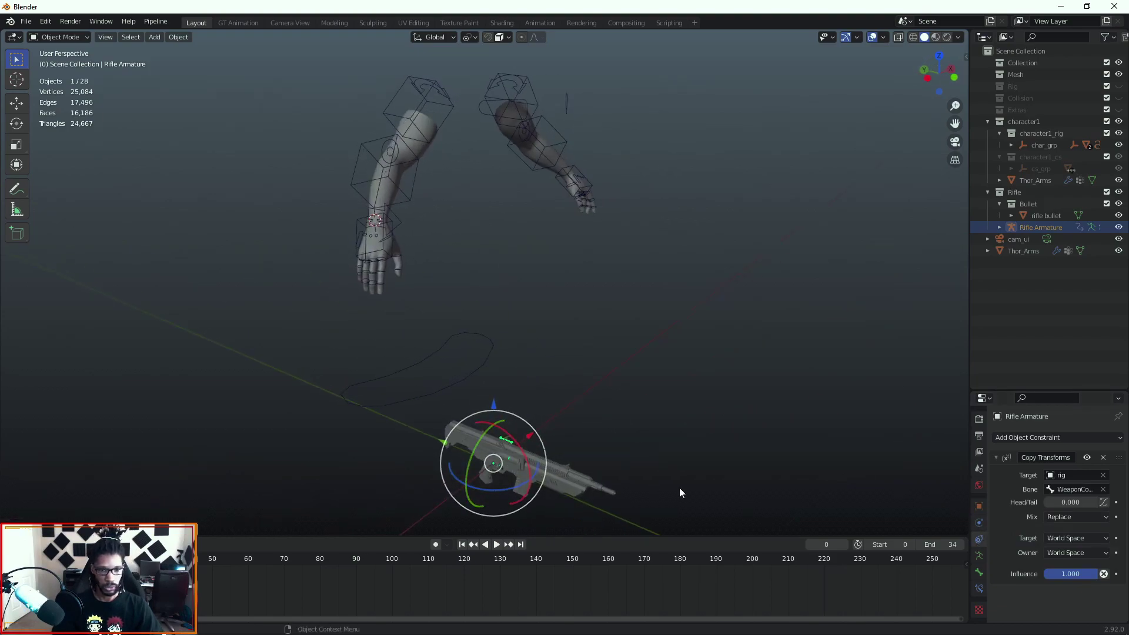
middle_drag(637, 465, 576, 463)
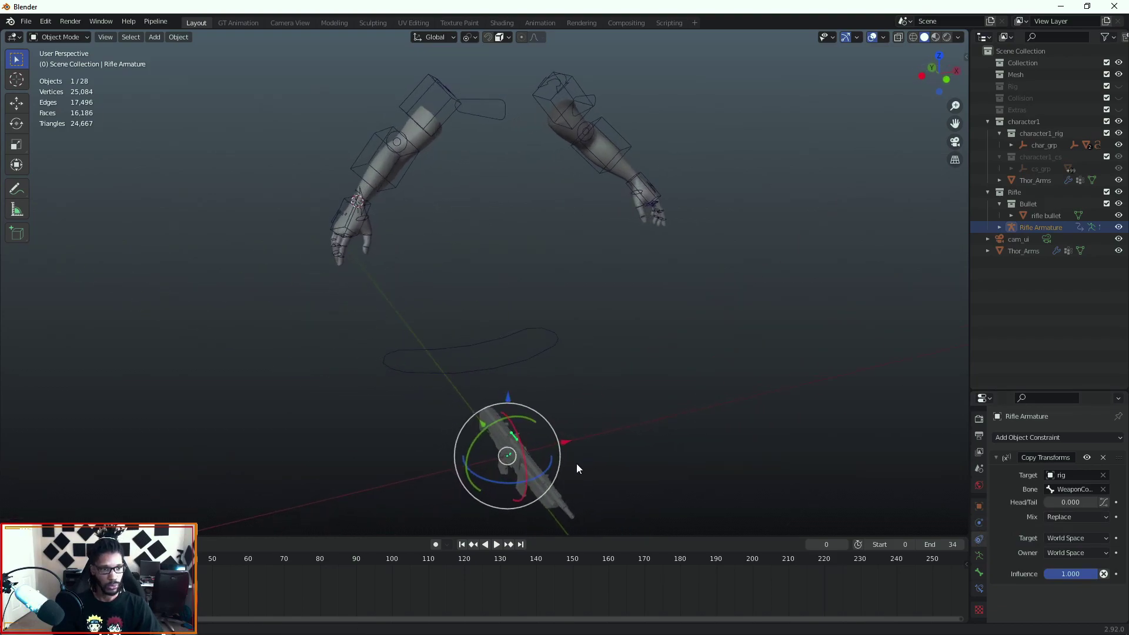
scroll(575, 462, down, 1)
click(519, 344)
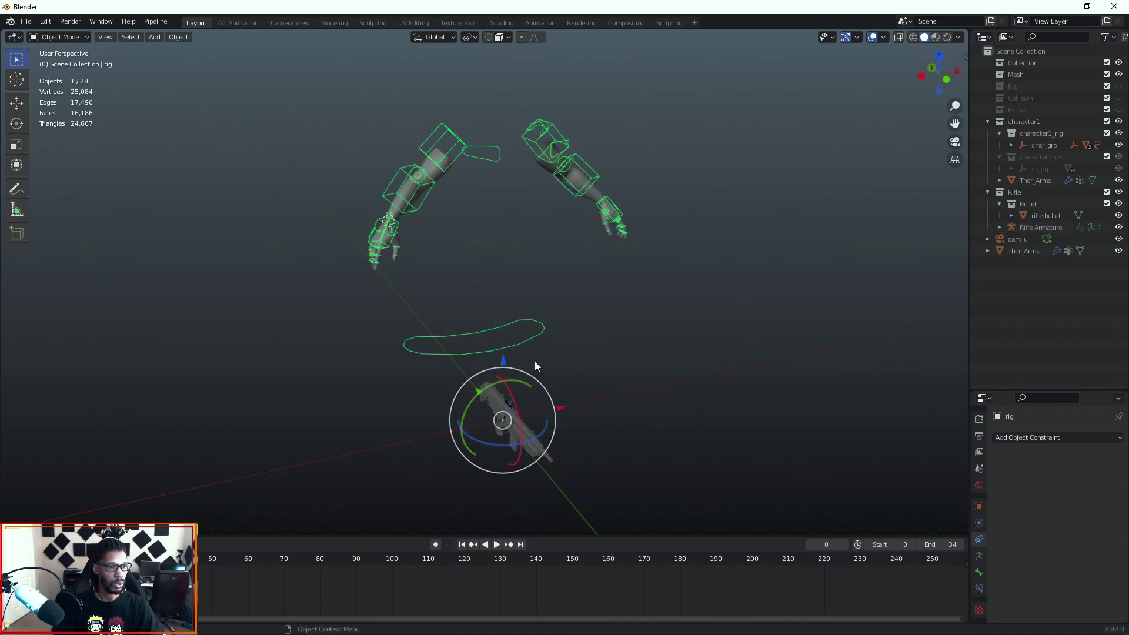
key(ctrl+Tab)
click(531, 338)
- Test the rifle's constraint by moving the WeaponControl bone toward the hands, cancelling each move
key(g)
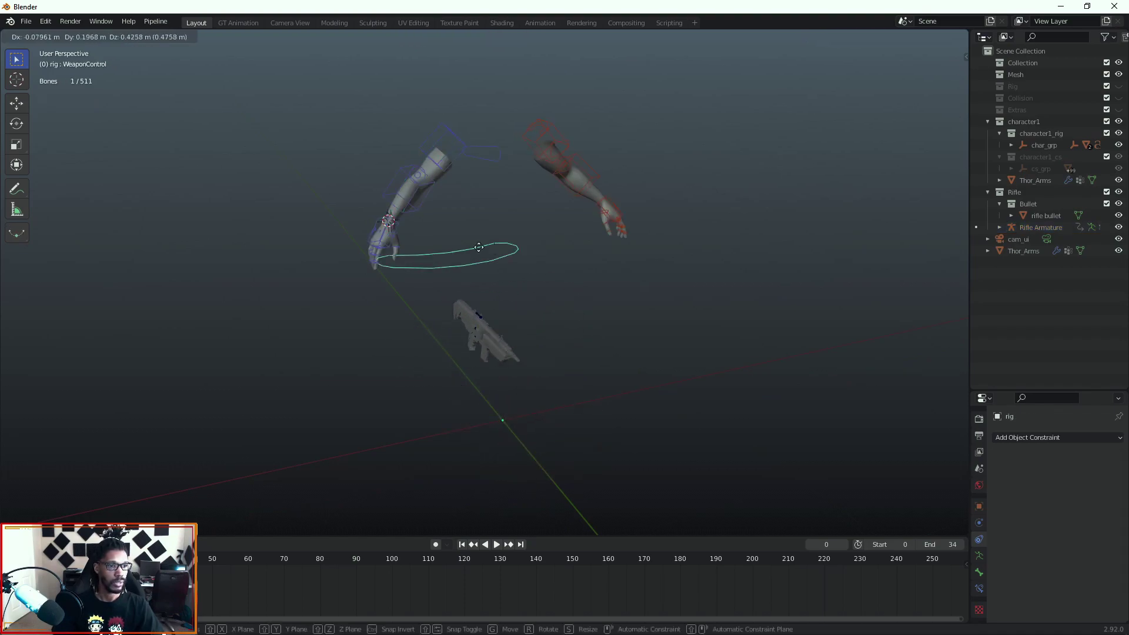
right_click(530, 254)
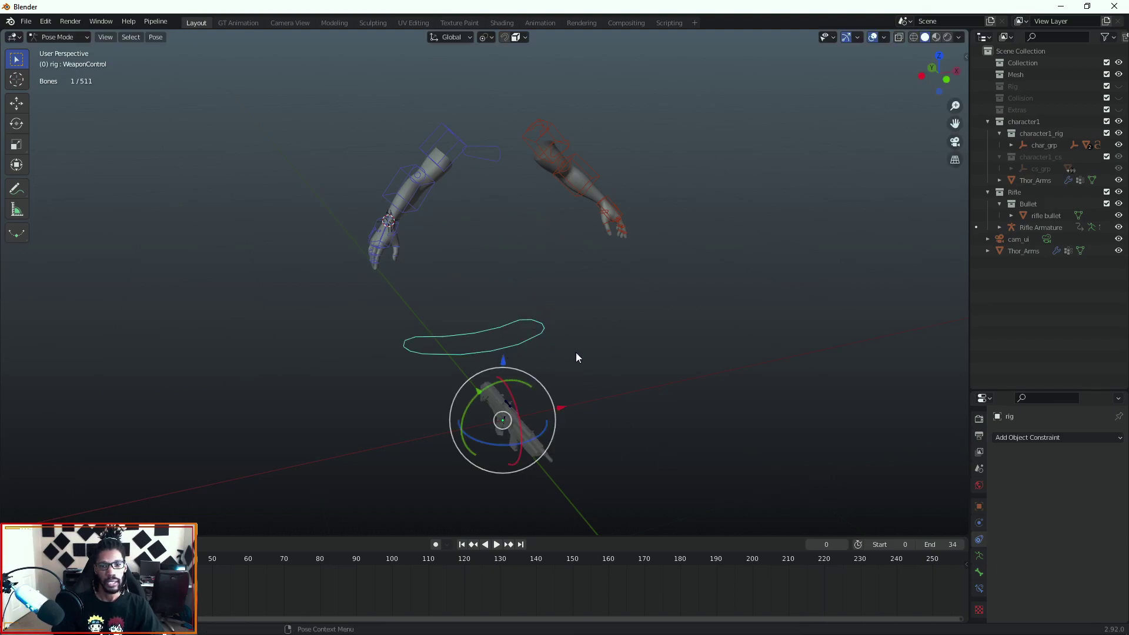
middle_drag(497, 335, 428, 292)
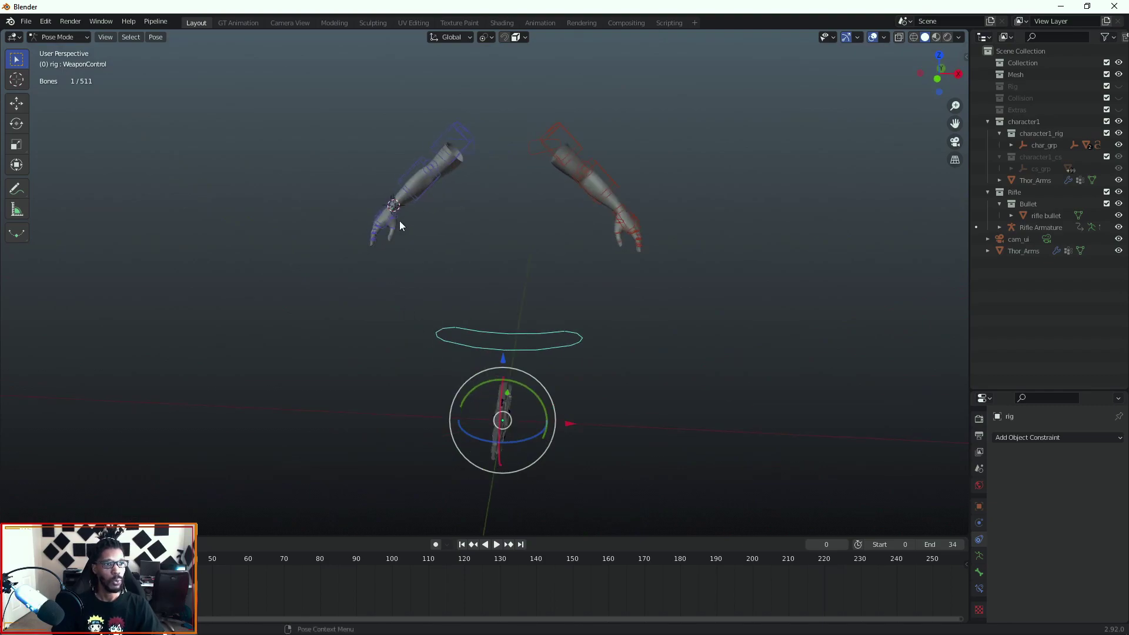
key(g)
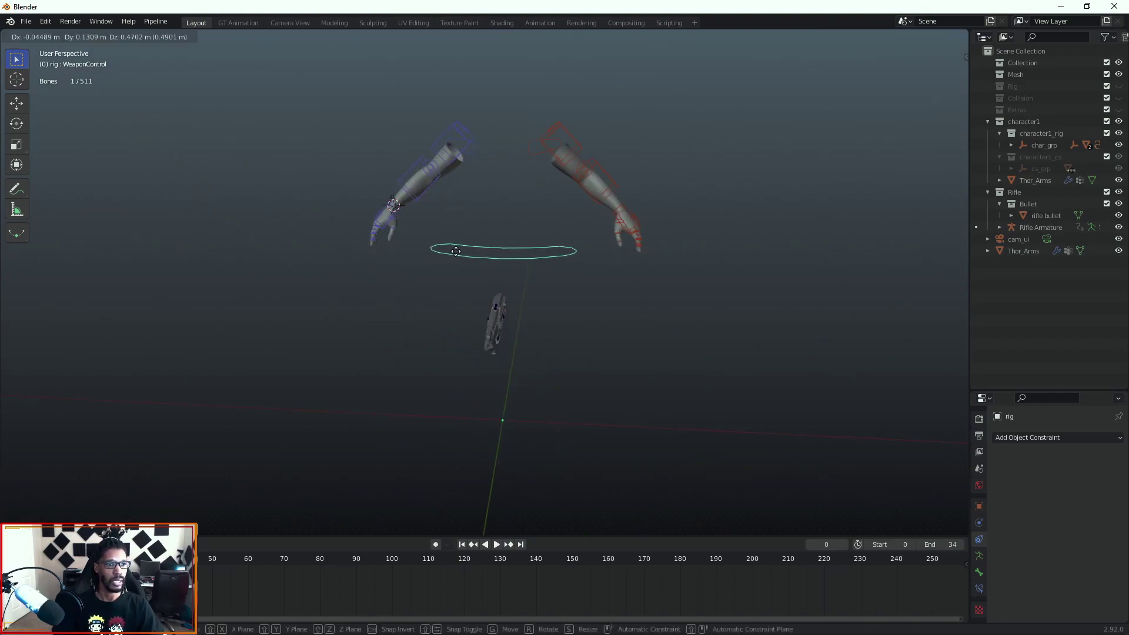
right_click(451, 230)
- Select the cc_WeaponBone control at the wrist of the blue-outlined arm
middle_drag(412, 235, 383, 226)
scroll(381, 220, up, 1)
scroll(381, 220, up, 1)
click(335, 136)
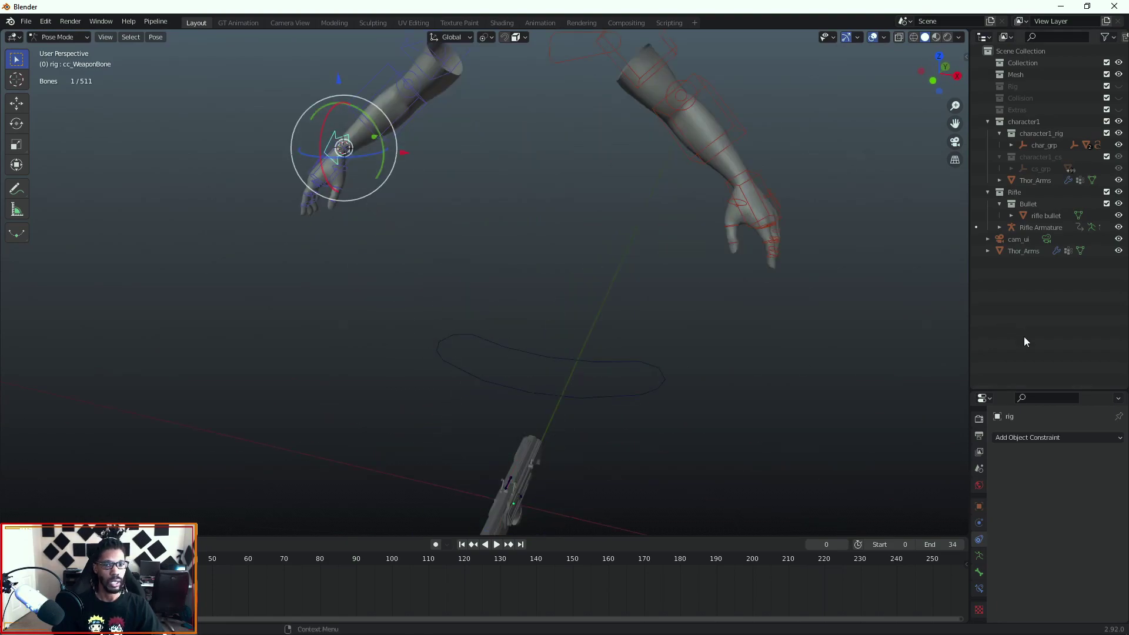
click(1045, 438)
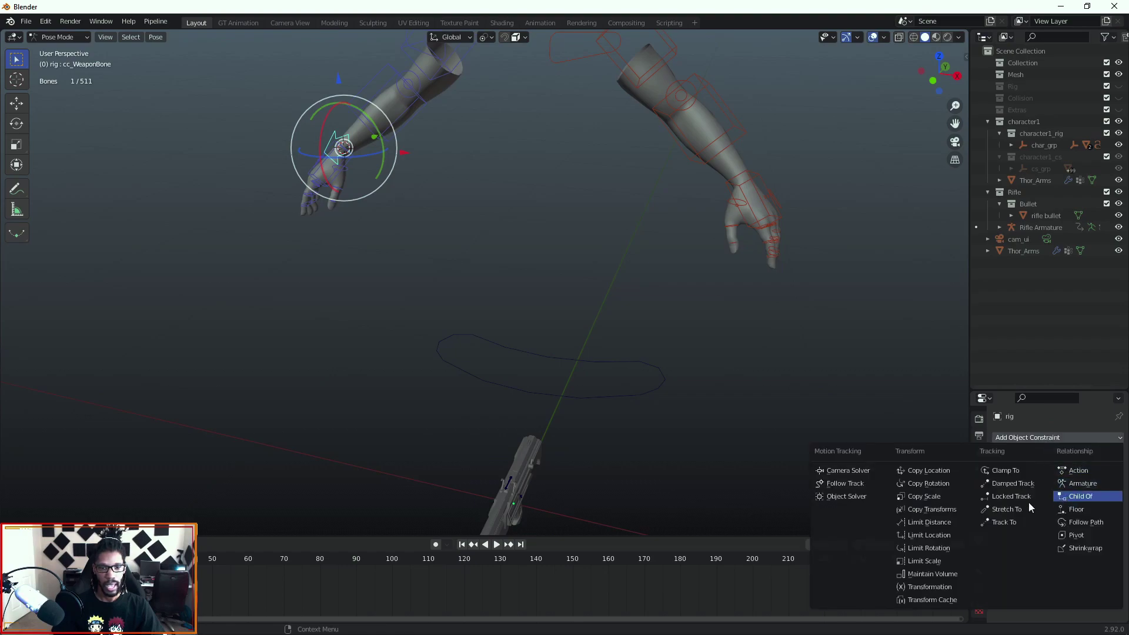
click(944, 510)
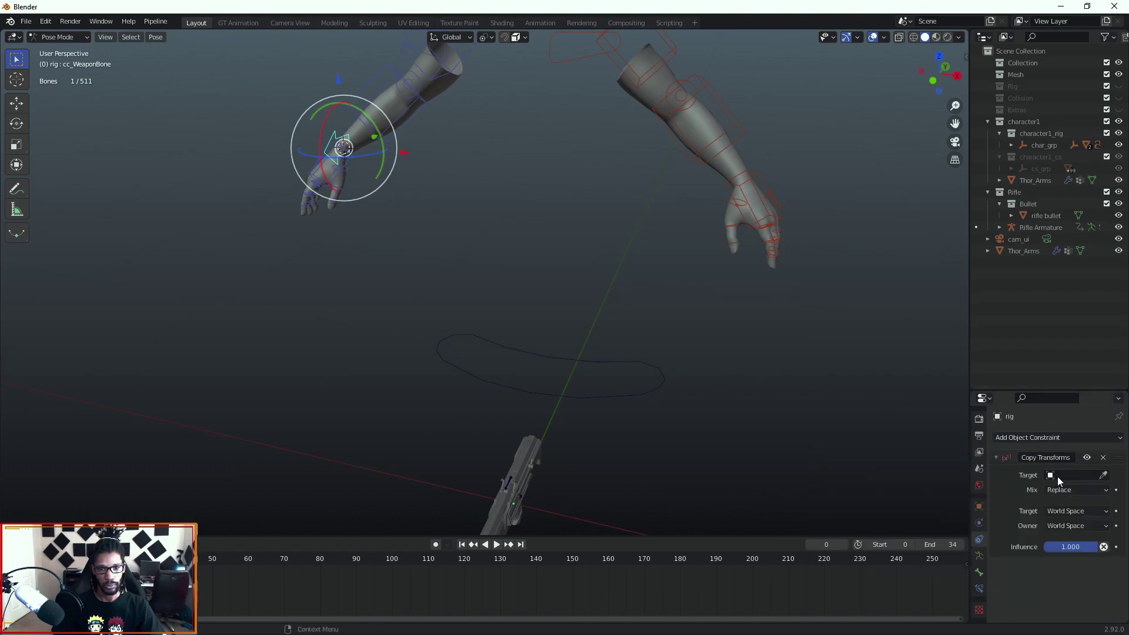
click(1103, 475)
click(536, 339)
click(1101, 476)
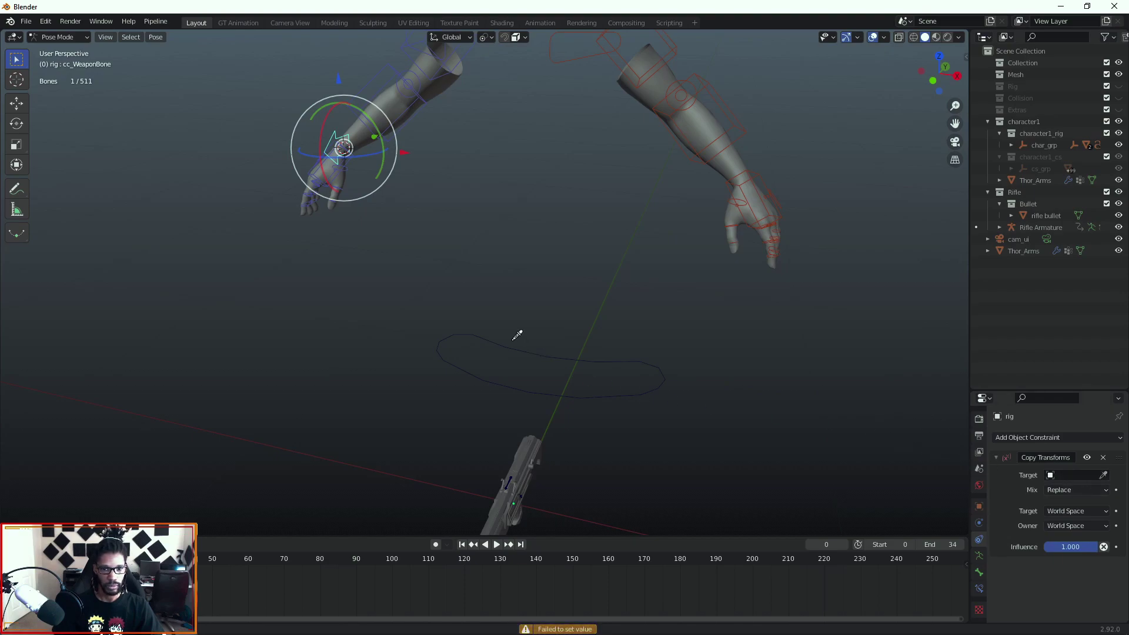
click(487, 338)
click(1103, 475)
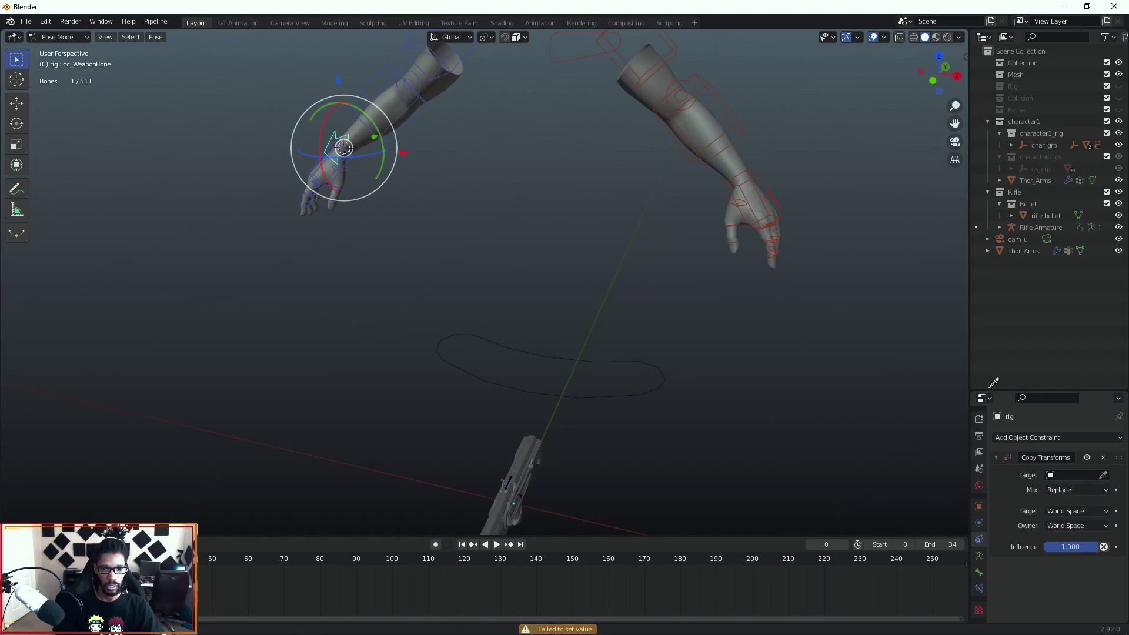
click(1103, 458)
- Add a Copy Transforms bone constraint to cc_WeaponBone, targeting the rig's WeaponControl bone
click(979, 587)
click(1060, 438)
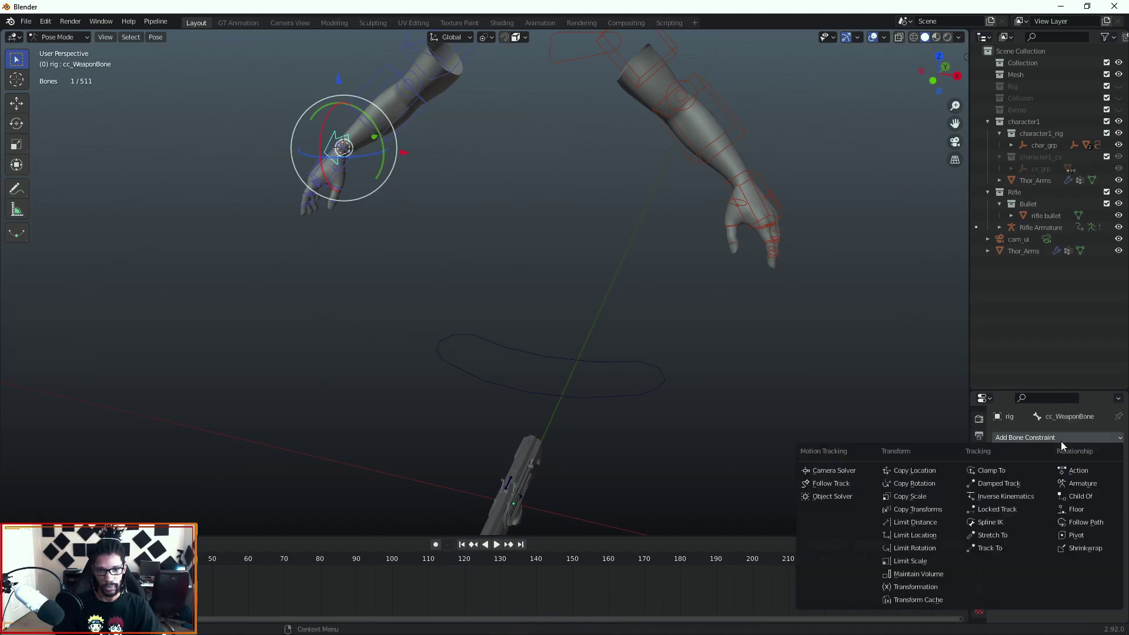
click(916, 508)
click(1102, 475)
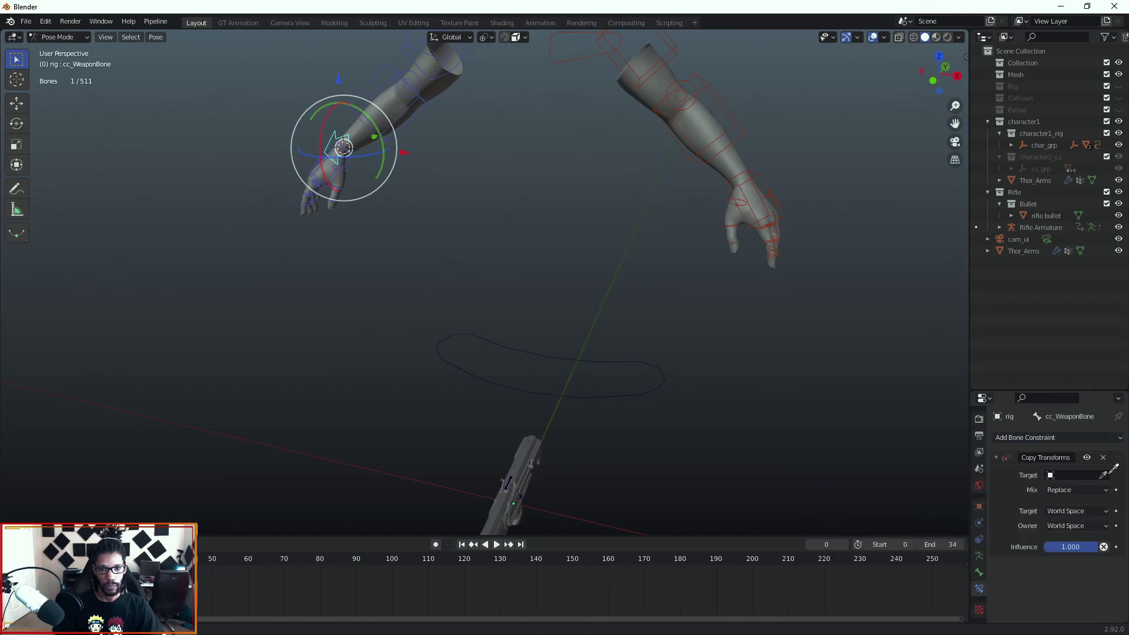
click(669, 412)
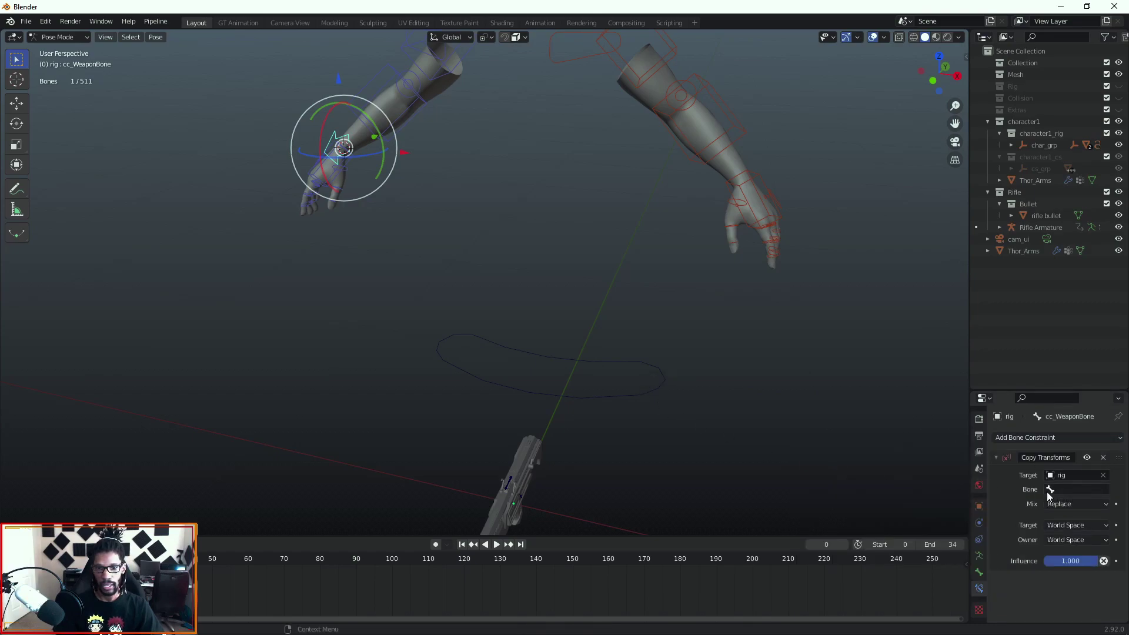
click(1047, 491)
text(wea)
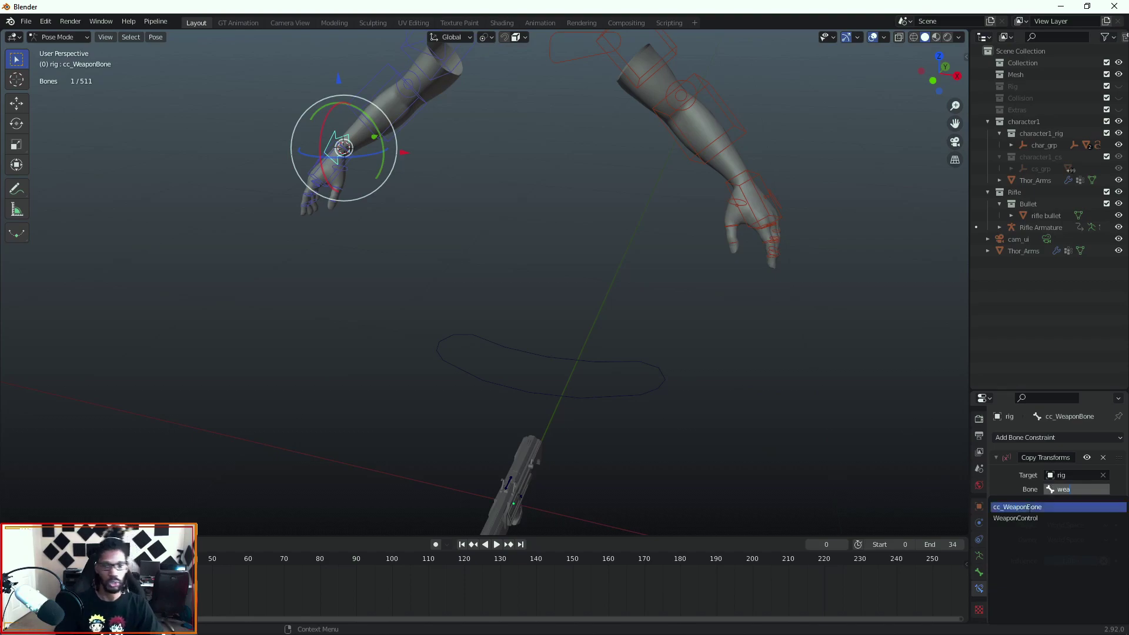
click(1020, 517)
- Check where cc_WeaponBone sits on the rifle and select the WeaponControl bone
middle_drag(570, 460, 492, 467)
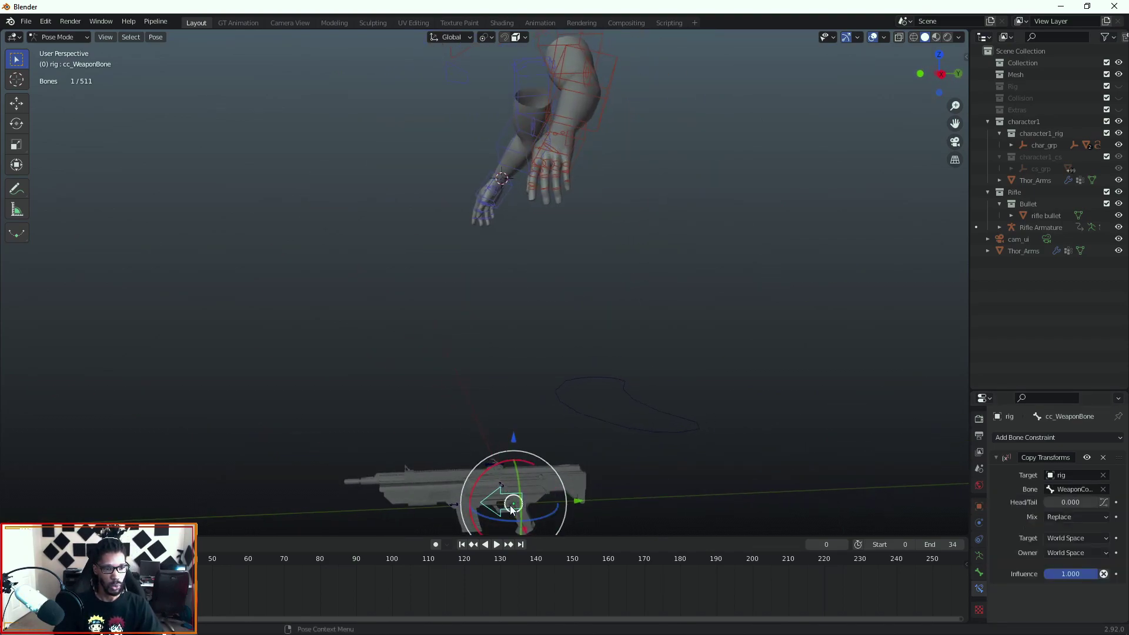
middle_drag(515, 505, 552, 423)
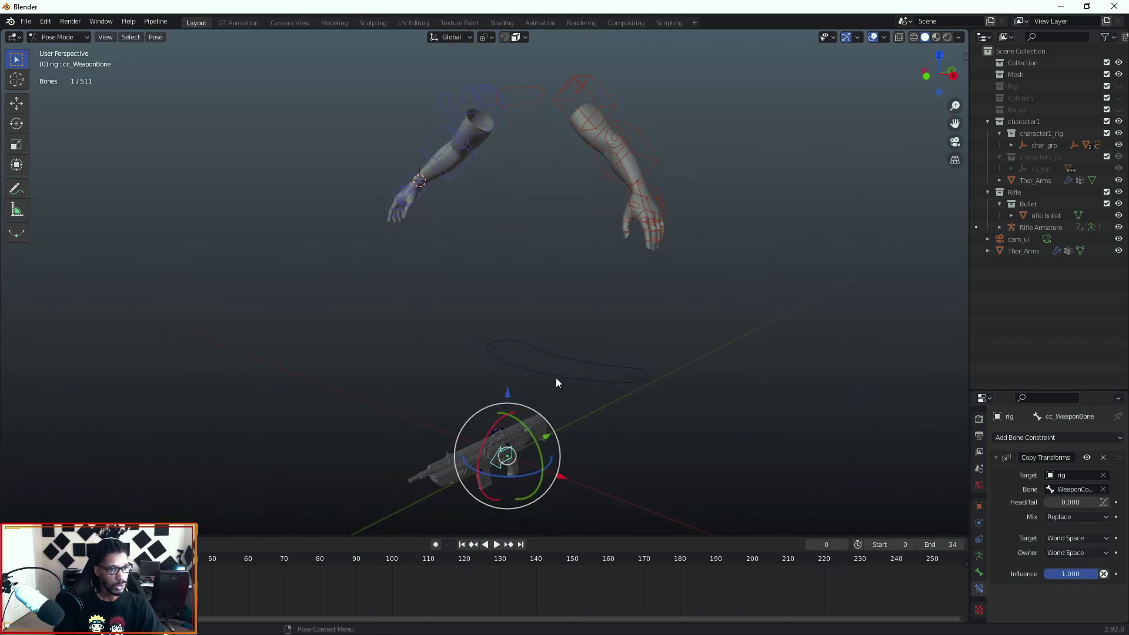
click(597, 377)
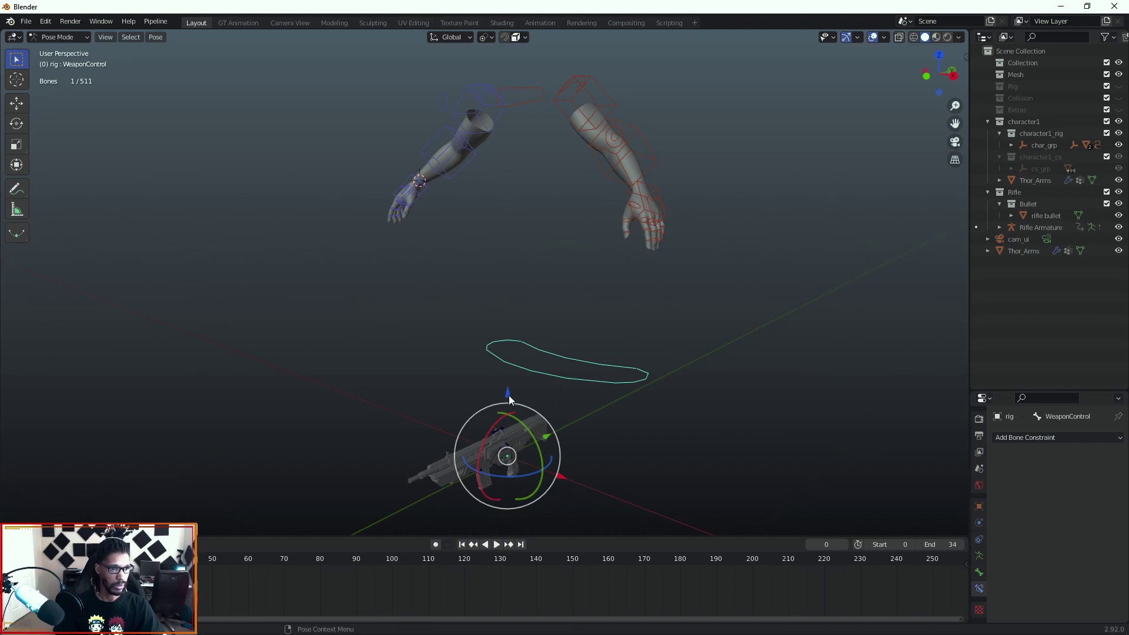
- Test how the rifle and cc_WeaponBone follow trial moves of WeaponControl, cancelling each move
key(g)
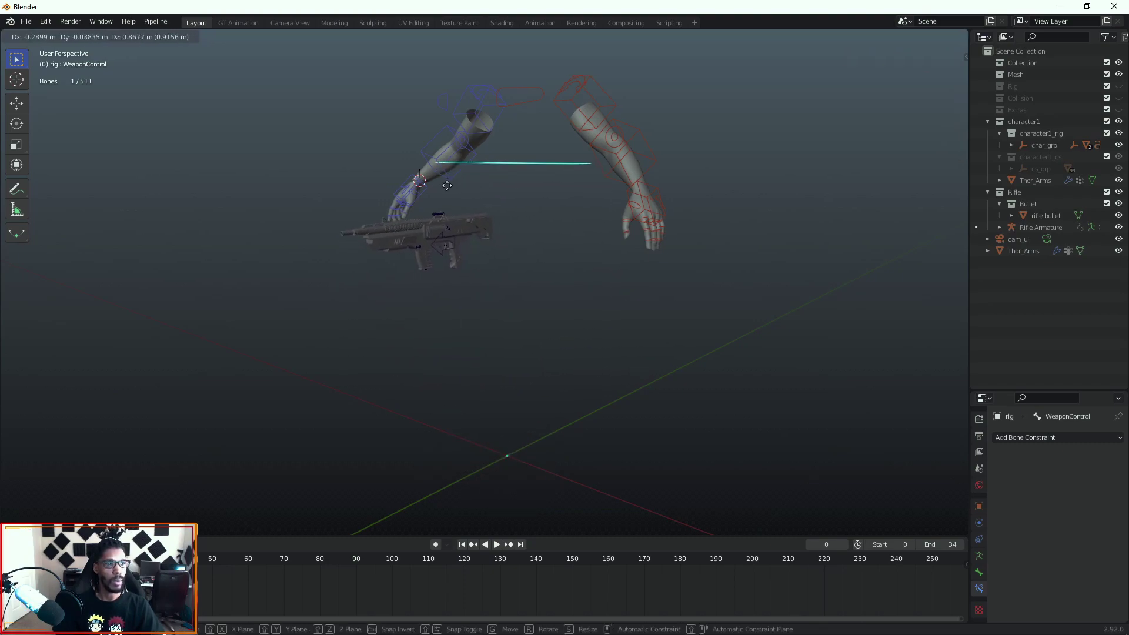
right_click(452, 211)
middle_drag(453, 219, 519, 318)
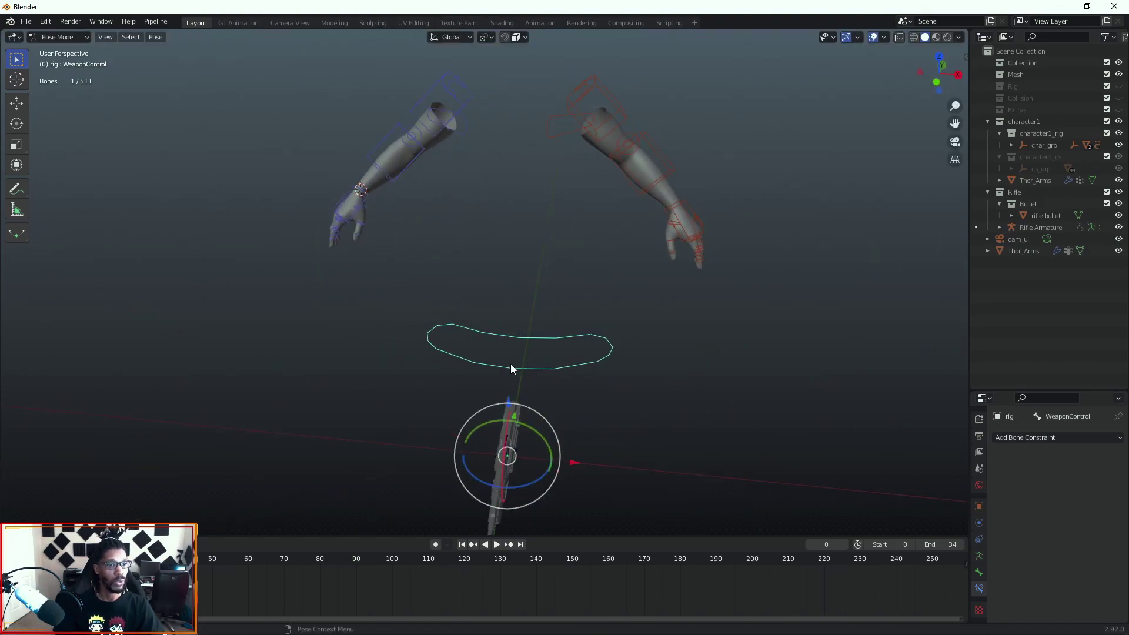
key(g)
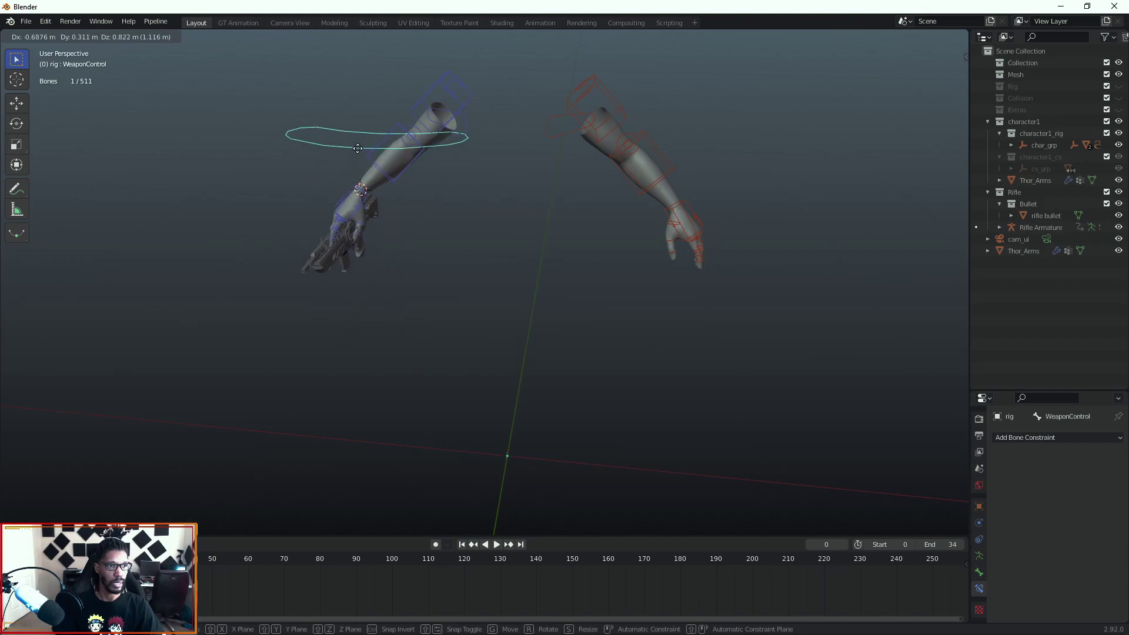
right_click(367, 160)
- Raise WeaponControl vertically to bring the rifle up to arm height, and shrink the timeline area
middle_drag(520, 402, 391, 336)
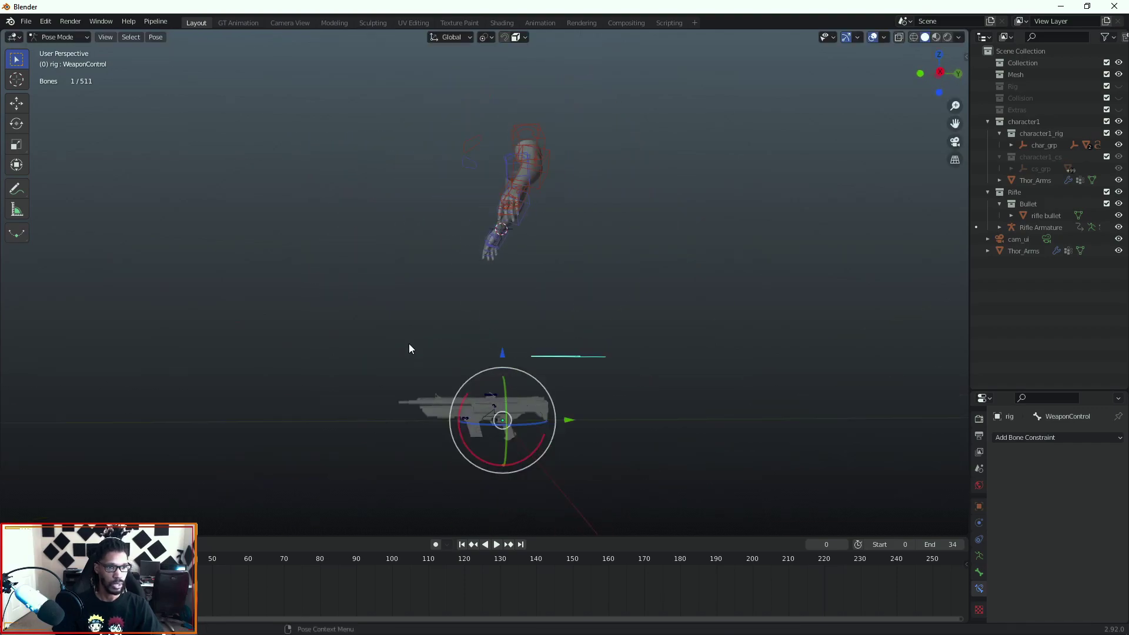
drag(504, 353, 496, 168)
middle_drag(489, 247, 627, 312)
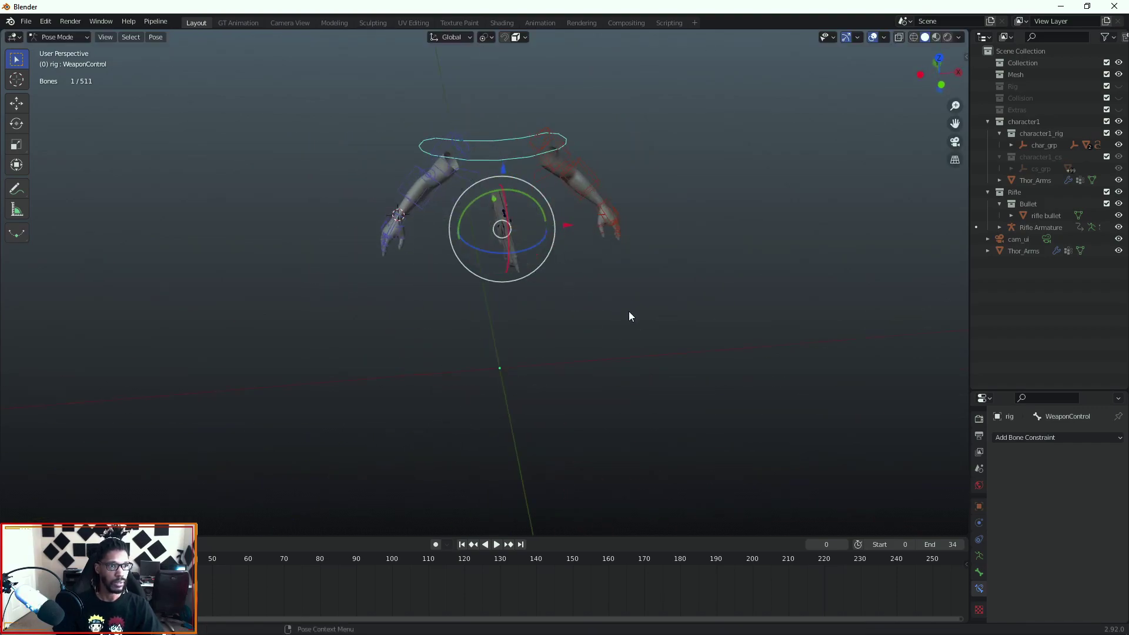
shift+middle_drag(544, 222, 534, 354)
scroll(534, 354, up, 4)
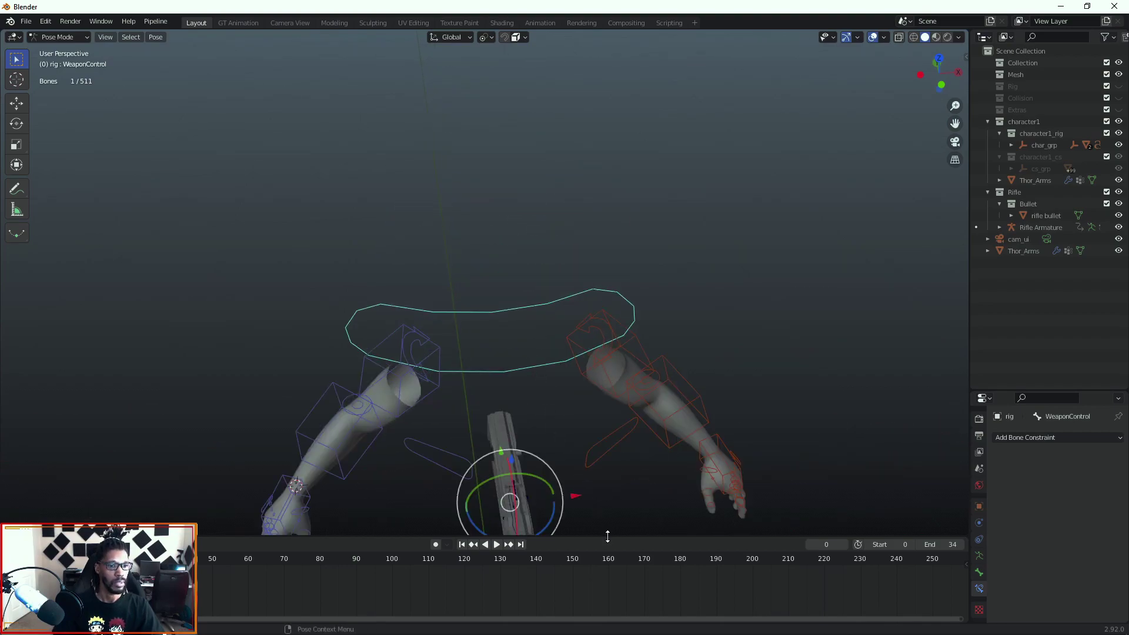
drag(607, 536, 625, 630)
- Move WeaponControl sideways and adjust it along a second axis so the rifle sits beside the blue-outlined hand
middle_drag(606, 500, 585, 382)
drag(577, 536, 337, 537)
middle_drag(337, 538, 244, 515)
drag(252, 502, 234, 591)
key(ctrl+z)
drag(253, 499, 226, 588)
middle_drag(274, 538, 372, 521)
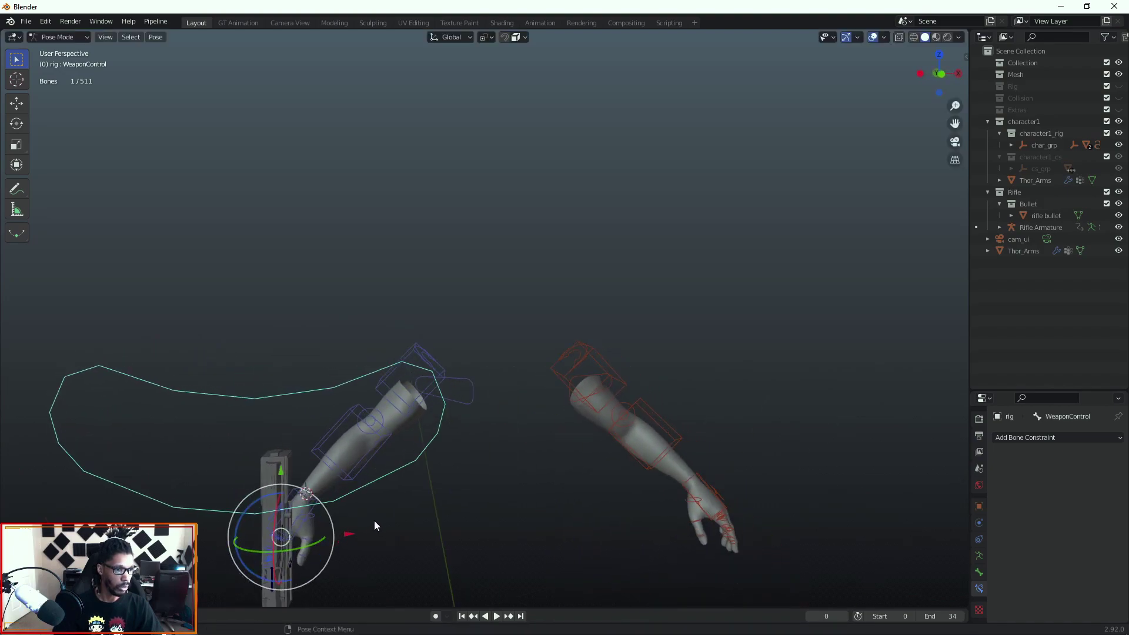
- Move WeaponControl sideways and vertically so the rifle lines up with the blue-outlined hand as seen from the back
mouse_move(349, 537)
mouse_down()
mouse_move(373, 535)
mouse_move(362, 537)
mouse_up()
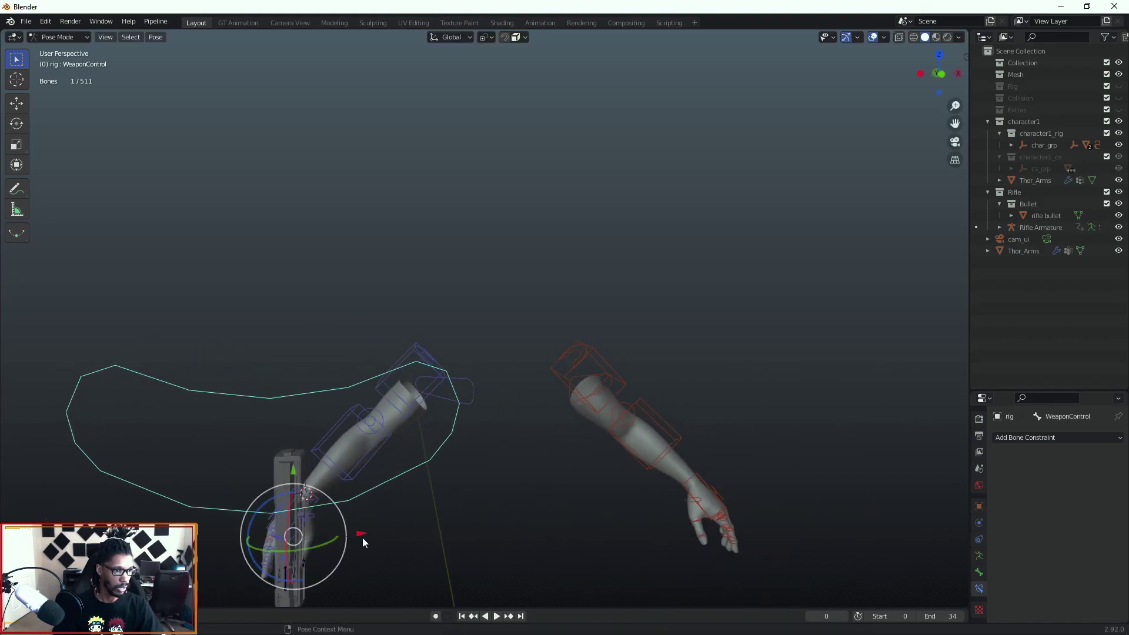
middle_drag(361, 537, 542, 524)
key(KP_3)
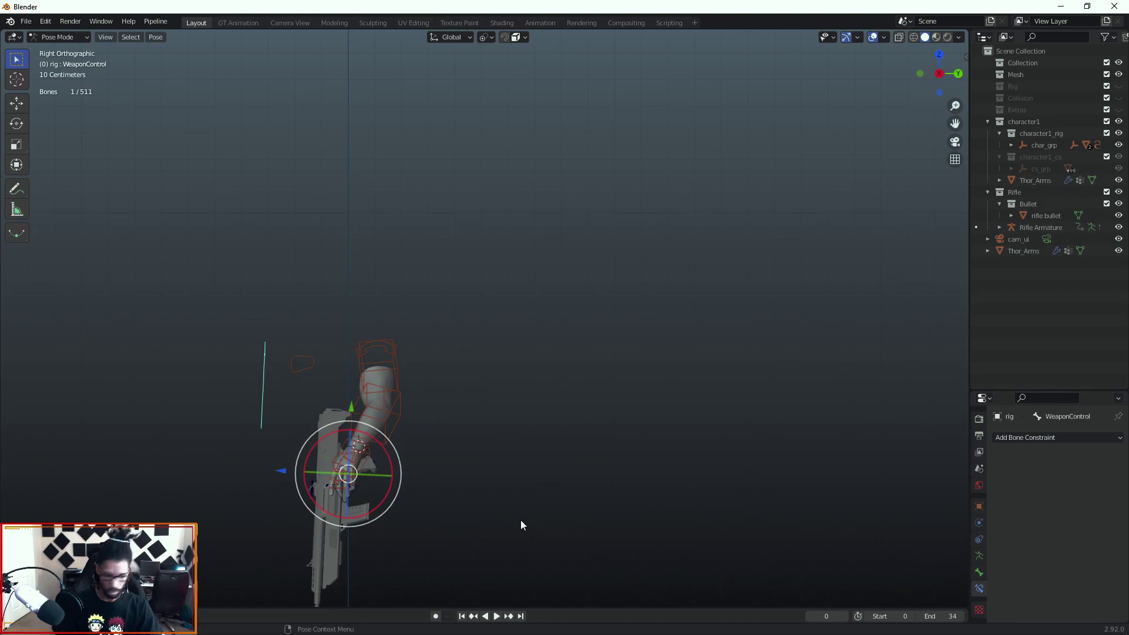
key(KP_1)
key(ctrl+KP_1)
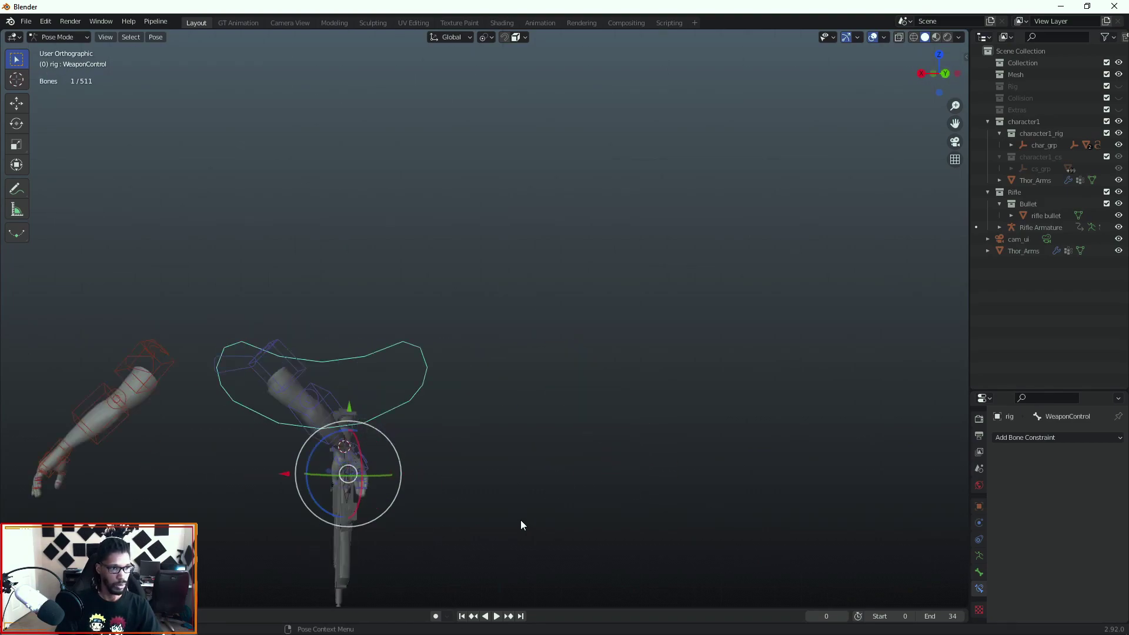
scroll(353, 496, up, 4)
shift+middle_drag(408, 456, 512, 253)
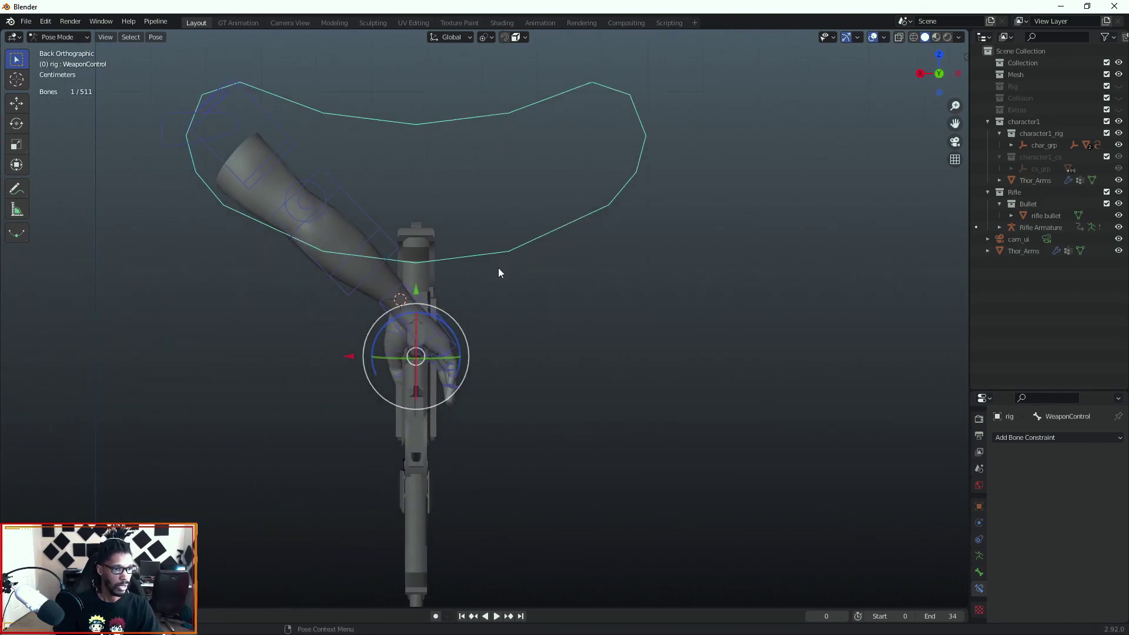
scroll(482, 315, up, 4)
shift+middle_drag(425, 362, 497, 307)
drag(417, 278, 417, 331)
mouse_move(349, 395)
mouse_down()
mouse_move(330, 392)
mouse_move(341, 395)
mouse_up()
- Shift WeaponControl in small single-axis moves so the rifle's grip sits closer to the blue-outlined hand's palm
middle_drag(411, 331, 527, 344)
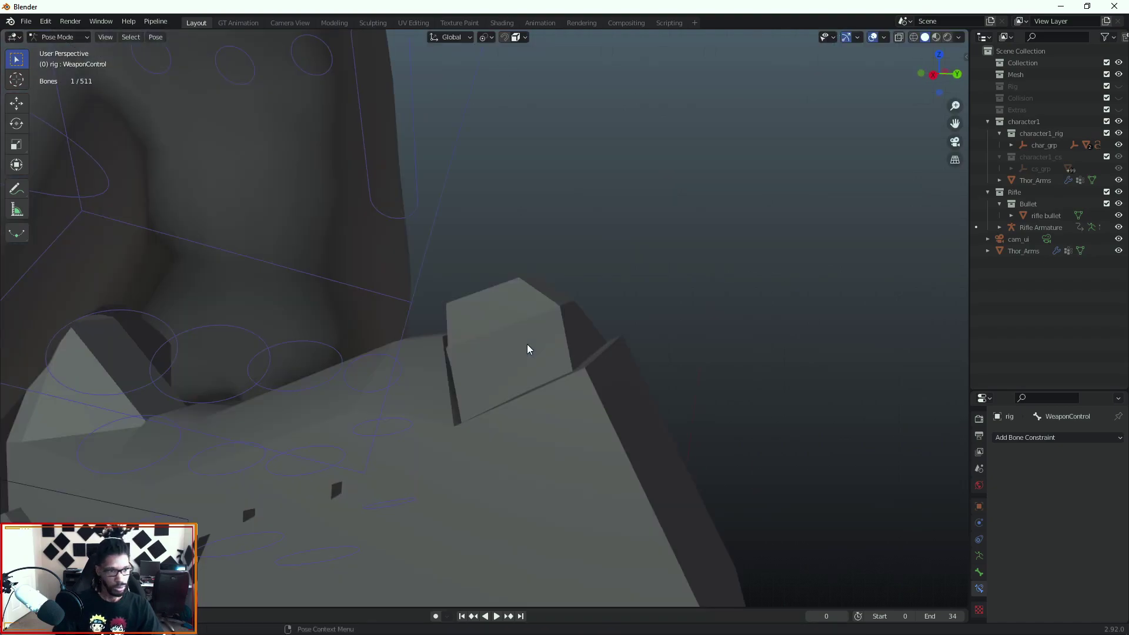
scroll(527, 350, down, 8)
middle_drag(527, 349, 391, 352)
scroll(665, 471, up, 3)
middle_drag(662, 404, 624, 399)
drag(736, 410, 769, 403)
middle_drag(769, 403, 528, 408)
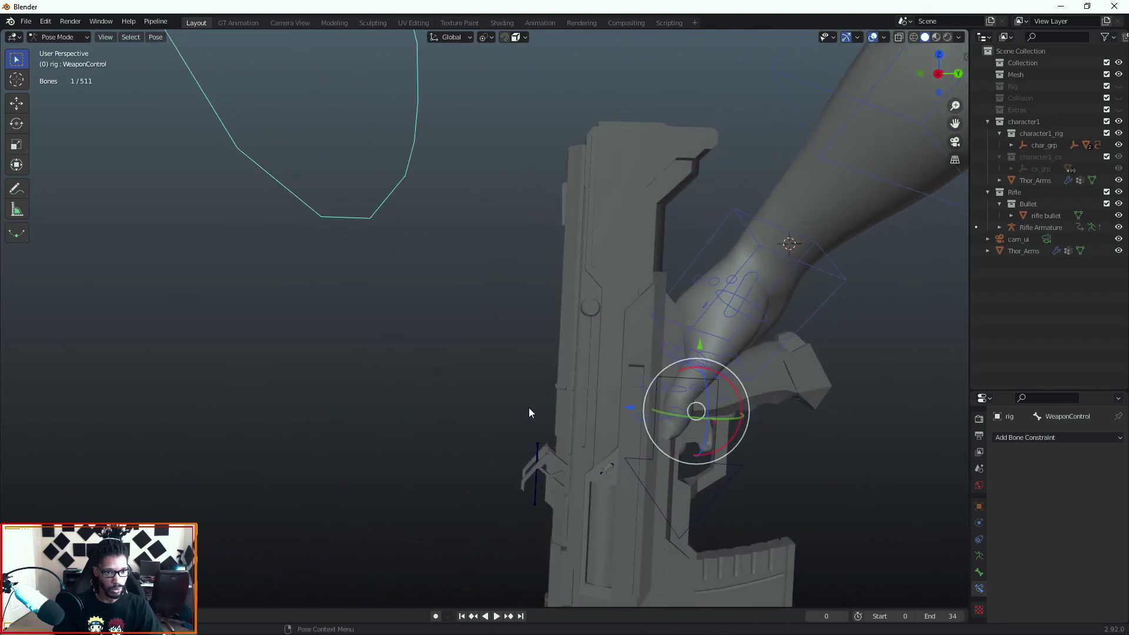
drag(626, 407, 609, 406)
- Fine-tune WeaponControl with short free moves so the rifle rests beside the blue-outlined hand's fingers
middle_drag(708, 375, 859, 391)
mouse_move(722, 389)
mouse_down()
mouse_move(715, 376)
mouse_move(707, 405)
mouse_up()
key(g)
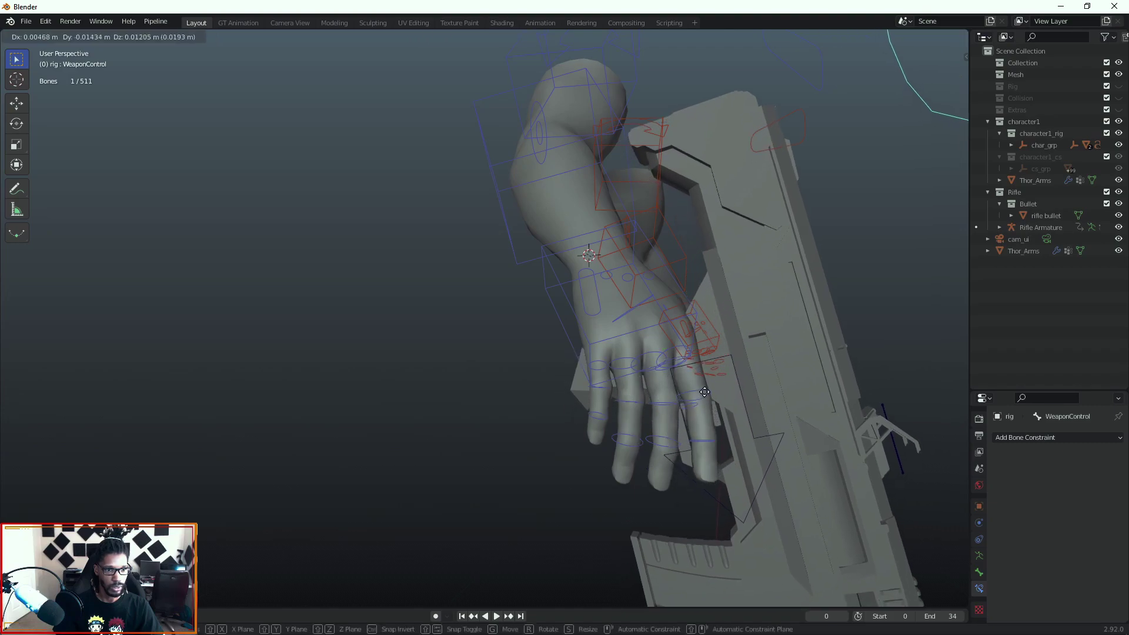
click(704, 390)
middle_drag(704, 390, 655, 425)
scroll(636, 402, down, 4)
scroll(636, 402, down, 4)
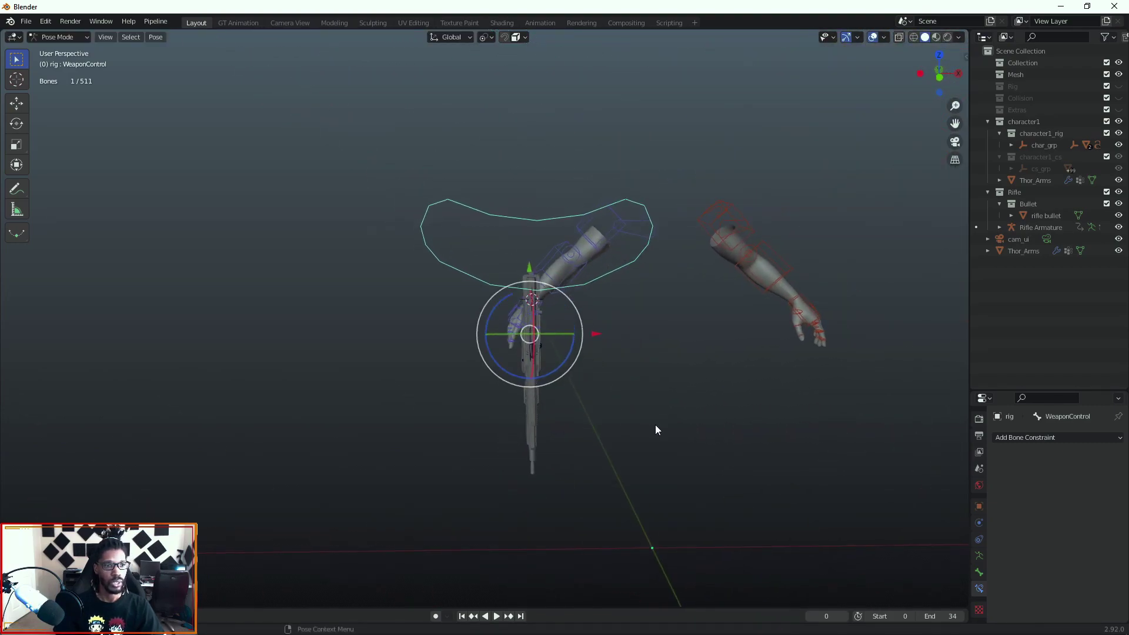
- Create a pose library named Character_Poses for the rig and protect it with a fake user
click(979, 556)
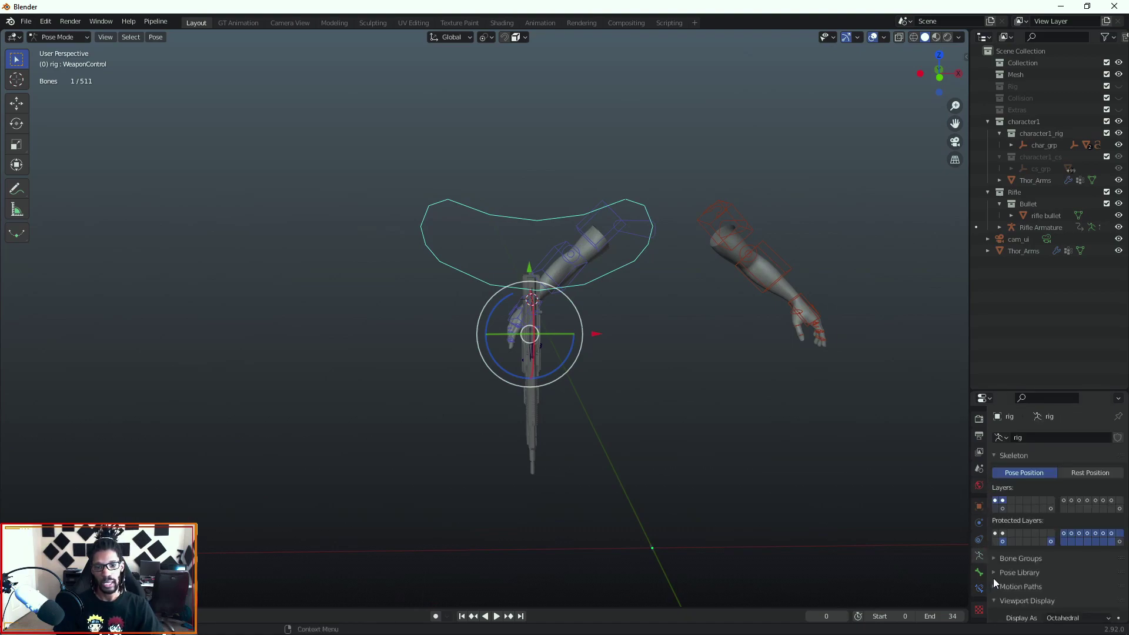
middle_drag(499, 392, 553, 369)
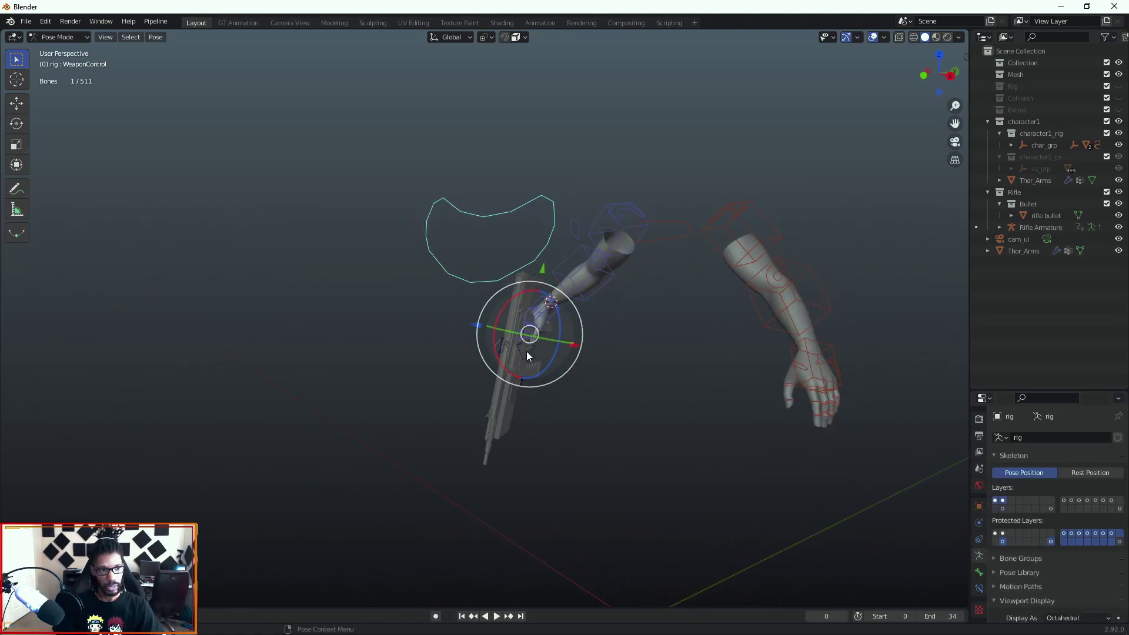
scroll(1005, 541, down, 1)
click(999, 549)
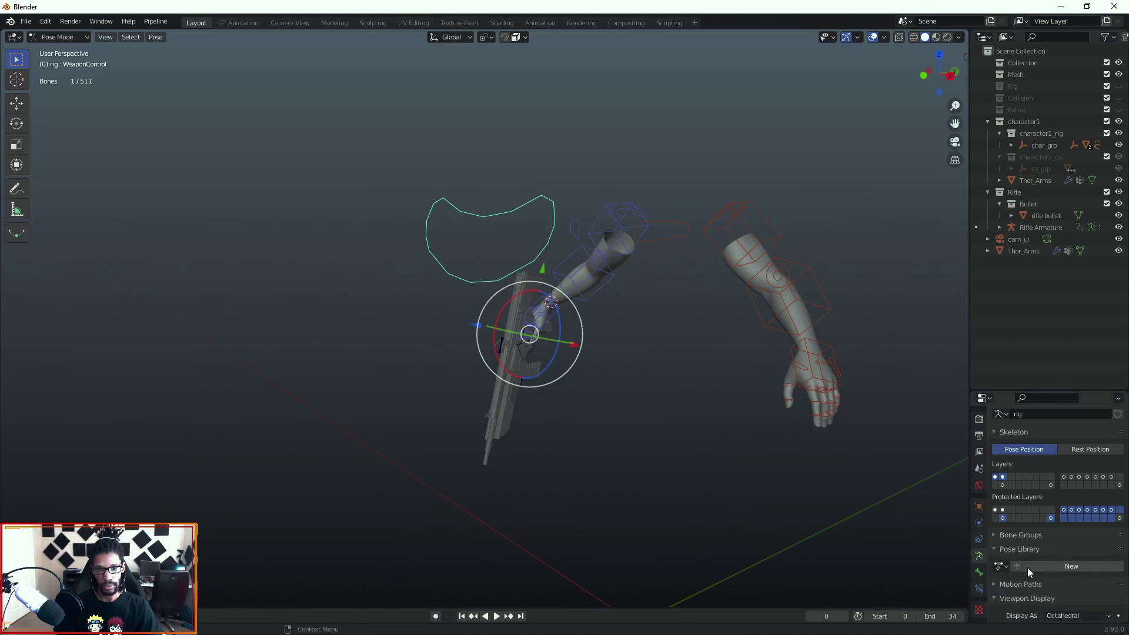
click(1029, 567)
double_click(1058, 567)
text(Character_Poses)
key(Return)
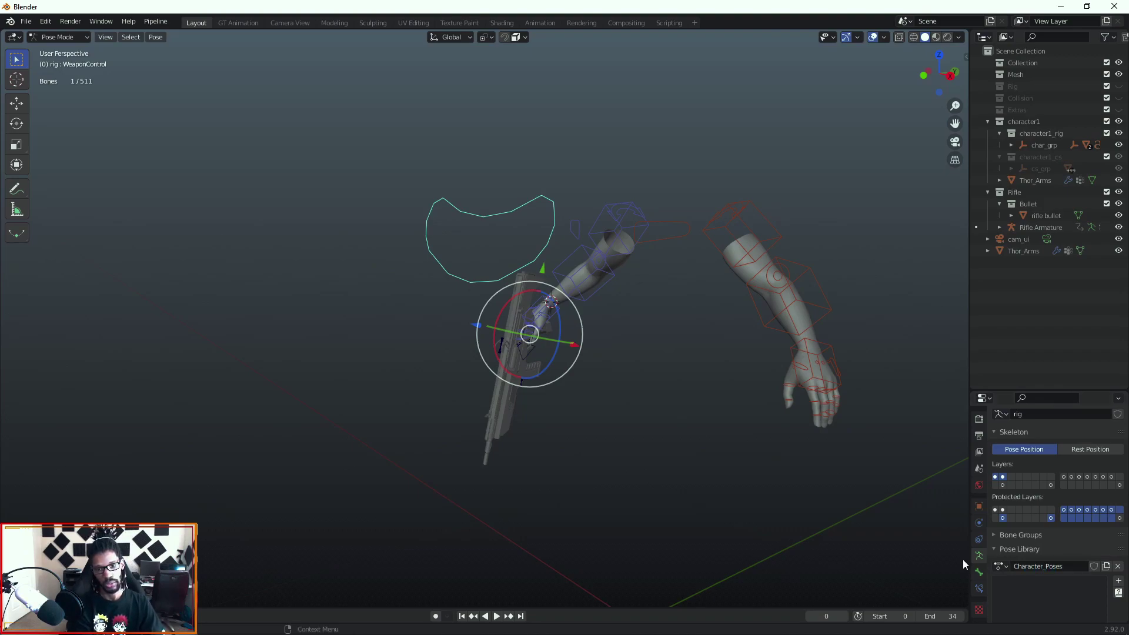
click(1094, 567)
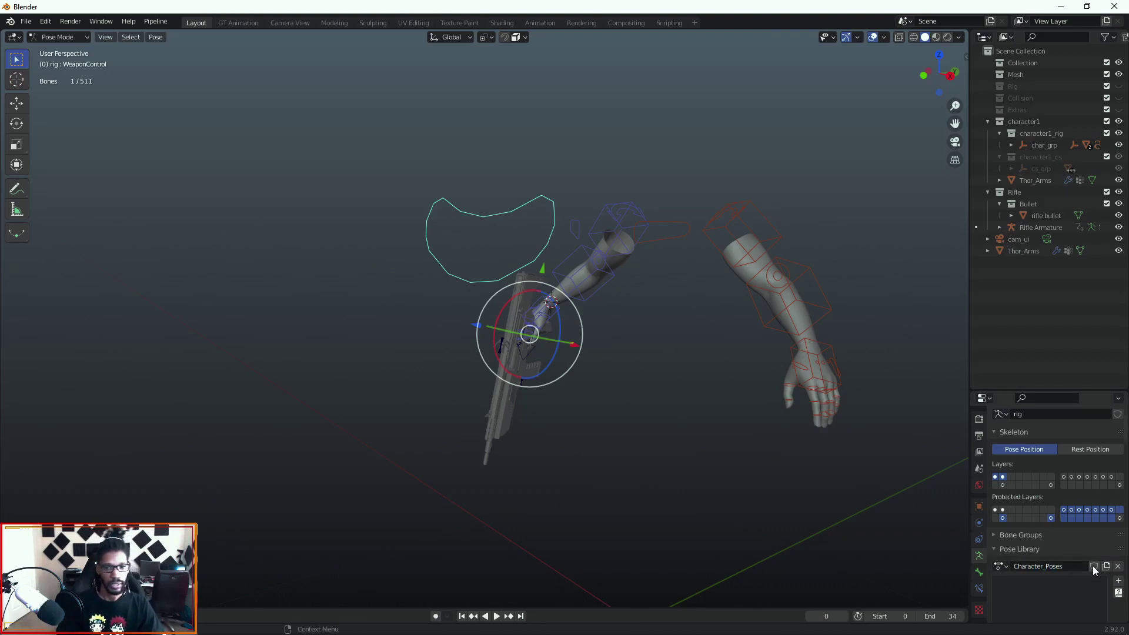
- Add the current WeaponControl pose to the library and name it Rifle_Holding
click(1118, 582)
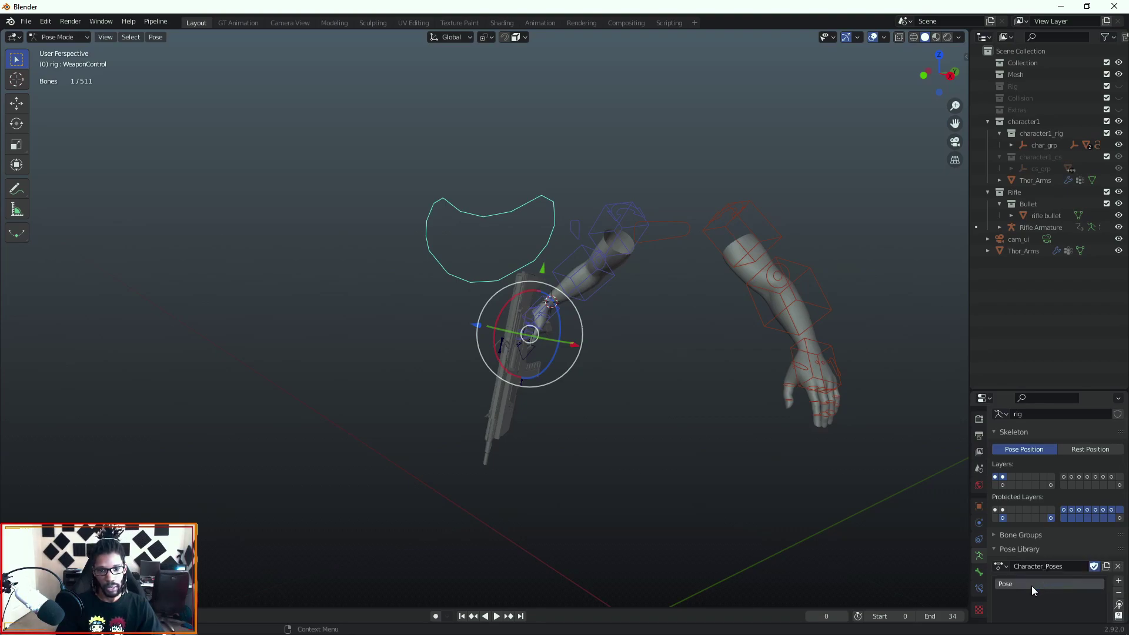
text(Rifle)
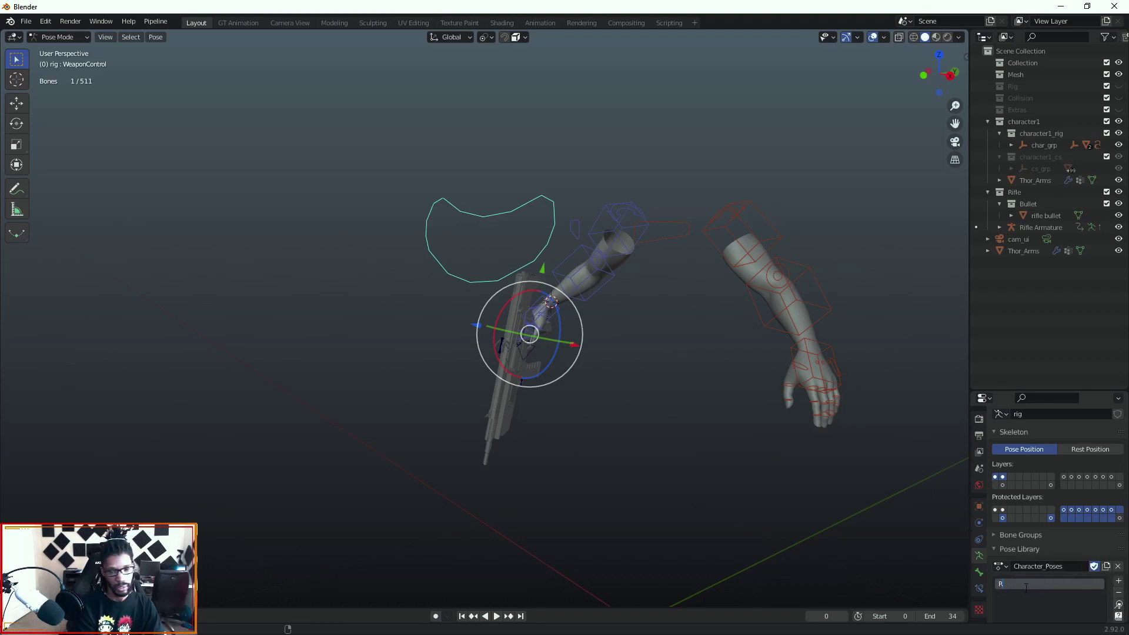
key(BackSpace)
key(BackSpace)
text(le_Holding)
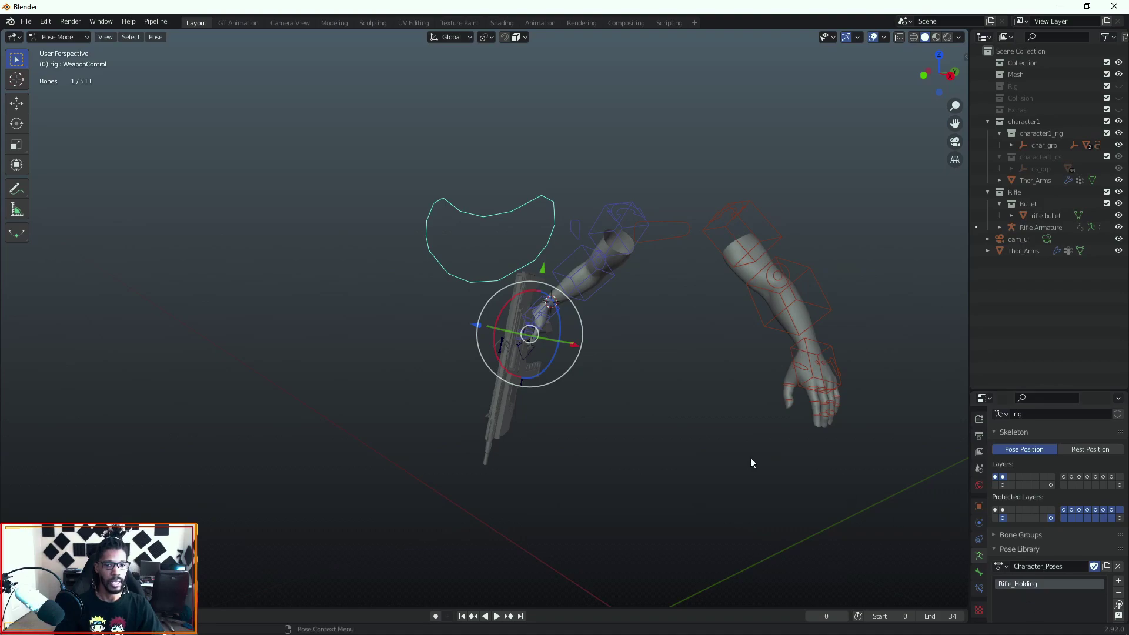
- Test the stored pose by clearing WeaponControl's location and rotation and applying Rifle_Holding
middle_drag(580, 417, 547, 358)
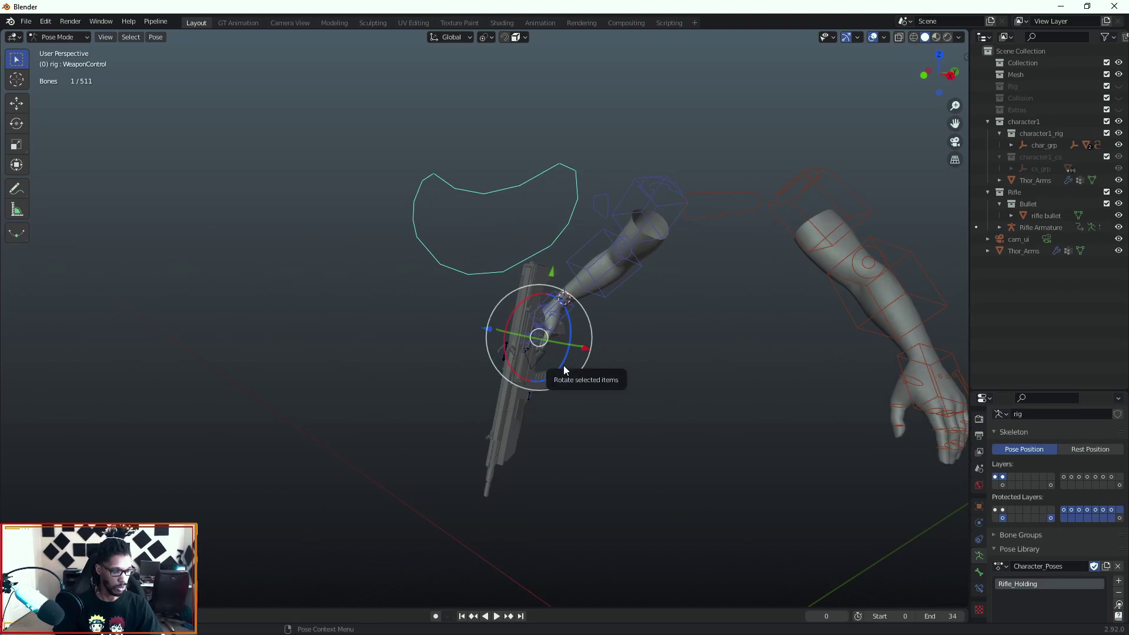
key(alt+g)
key(alt+r)
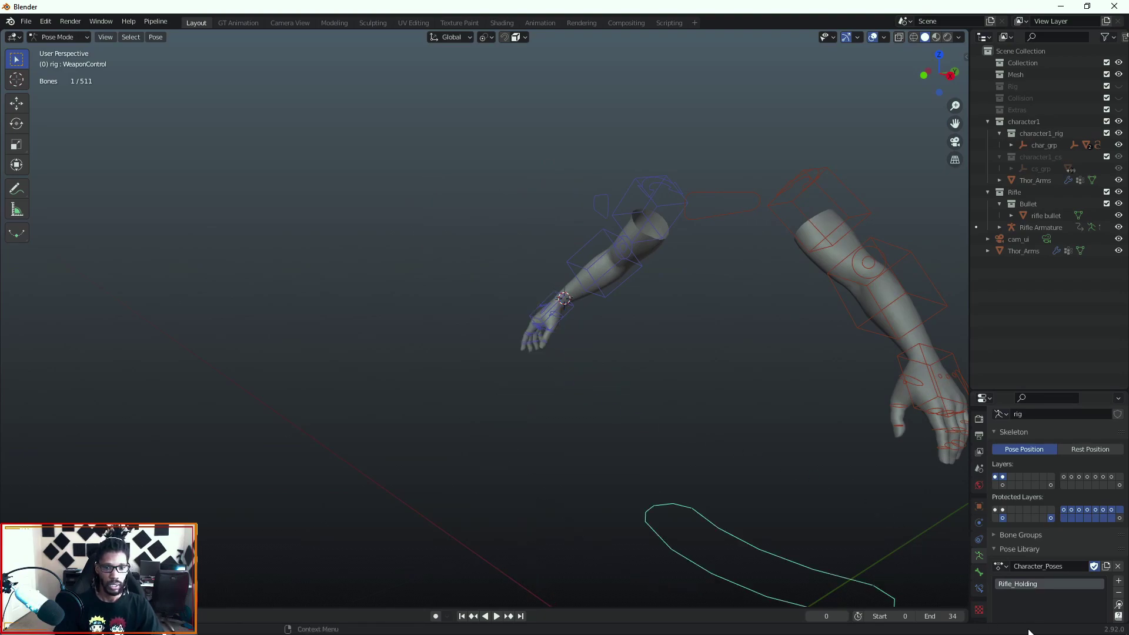
click(1118, 604)
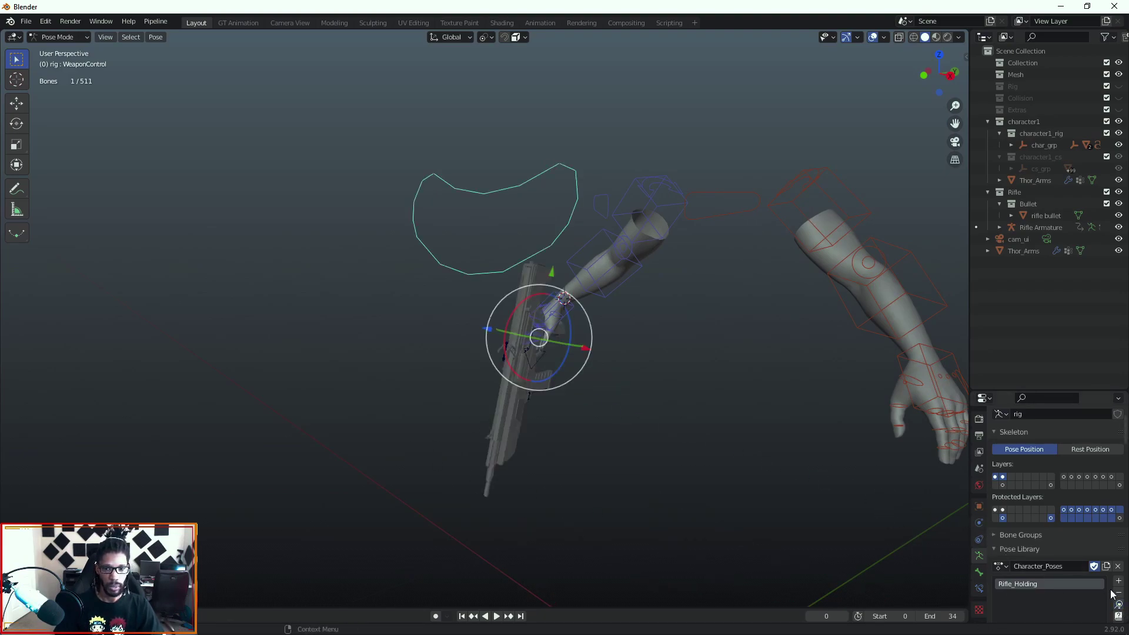
- Widen the outliner and properties area, select c_hand_fk.r, and examine both arms against the rifle from several angles
drag(968, 563, 917, 559)
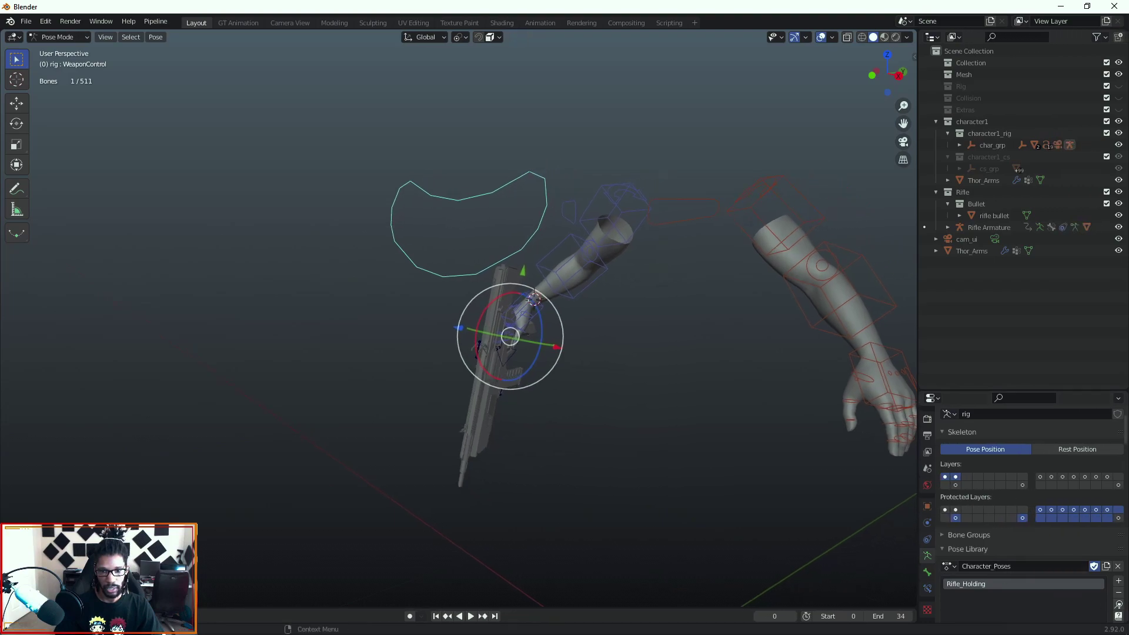
middle_drag(743, 497, 604, 401)
scroll(475, 287, up, 4)
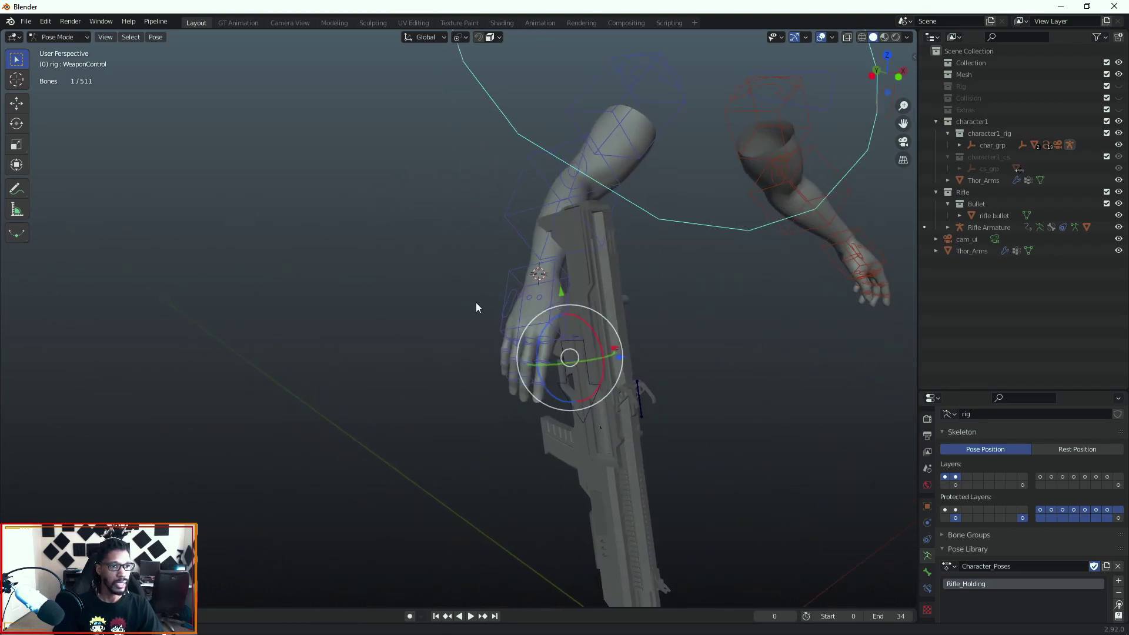
middle_drag(474, 301, 531, 316)
click(479, 292)
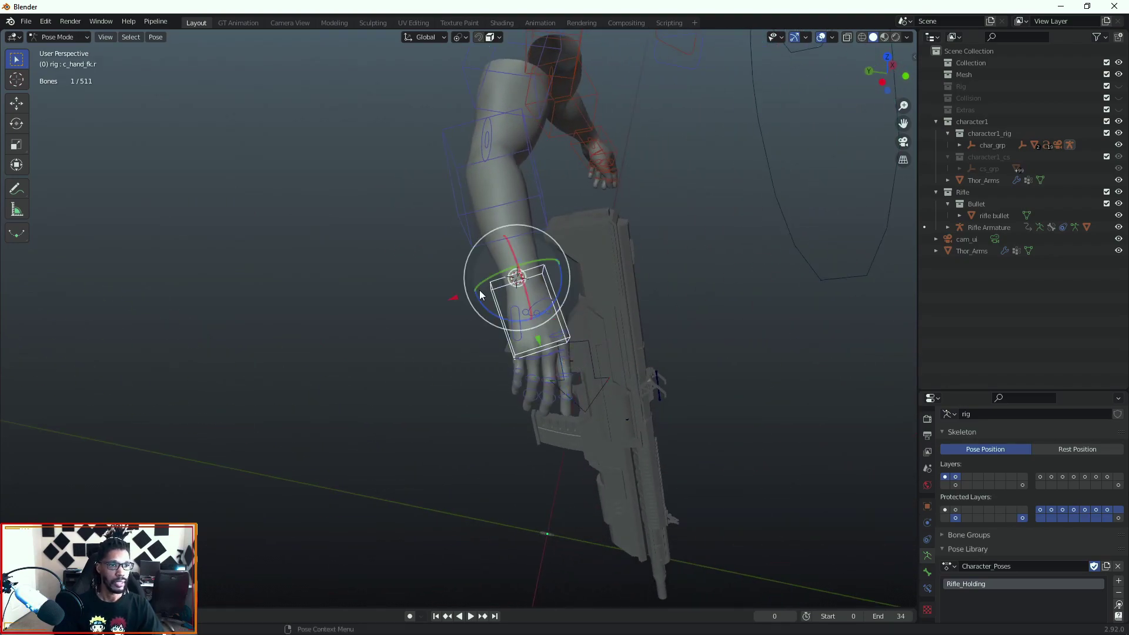
middle_drag(633, 385, 482, 301)
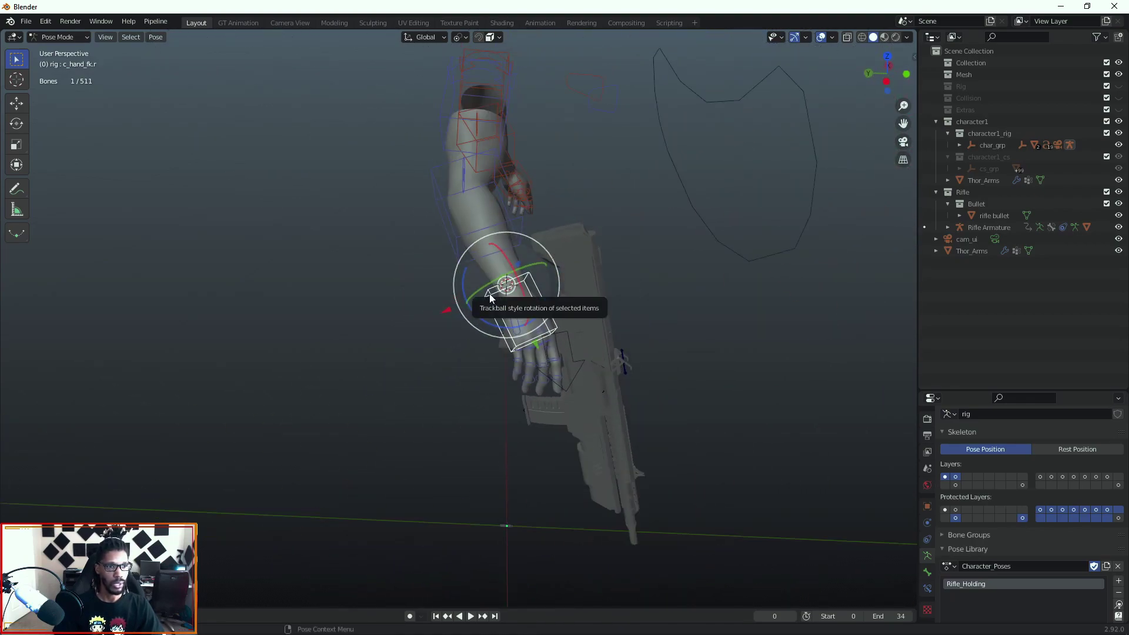
middle_drag(588, 331, 482, 335)
middle_drag(676, 354, 562, 340)
middle_drag(811, 339, 766, 312)
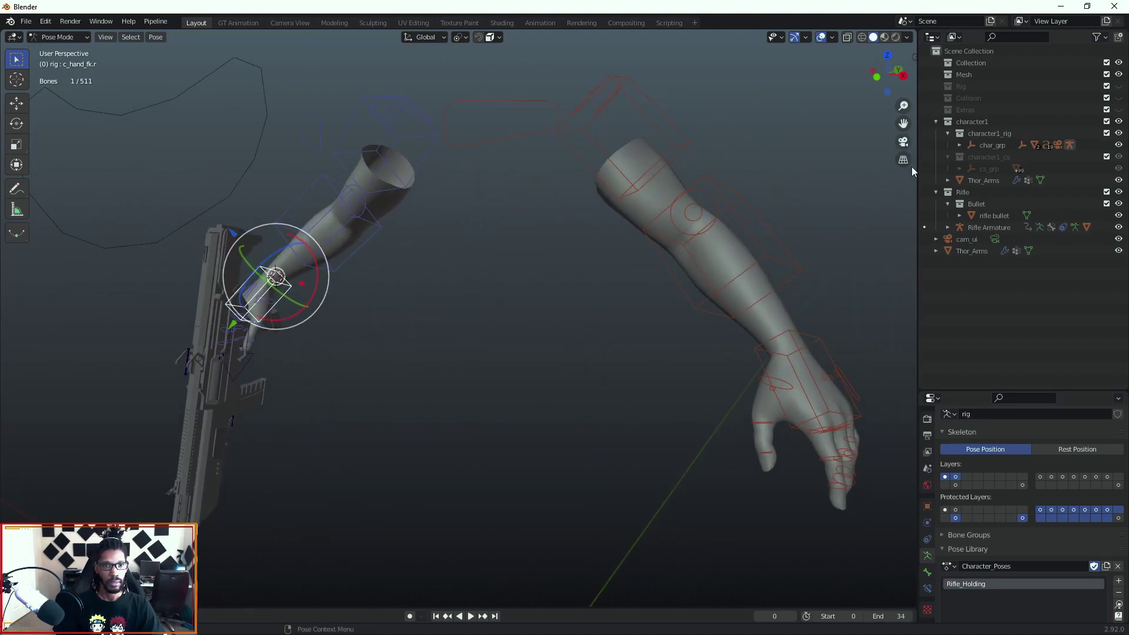
- Widen the outliner and properties area further and split the 3D viewport into two side-by-side views
drag(917, 173, 841, 174)
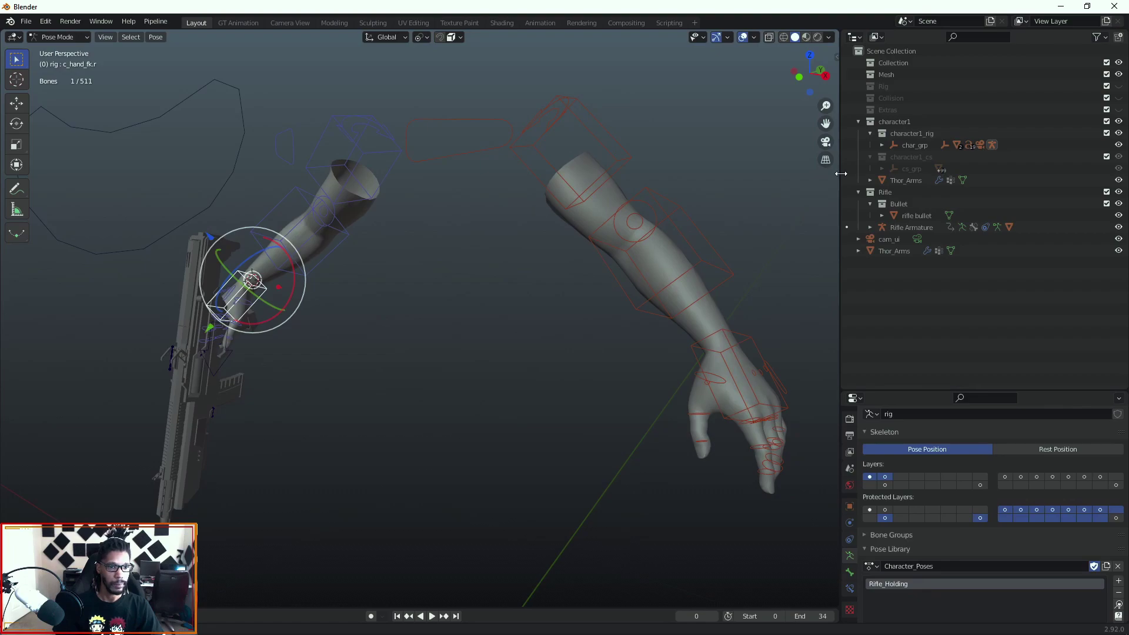
middle_drag(251, 334, 423, 352)
scroll(267, 308, up, 2)
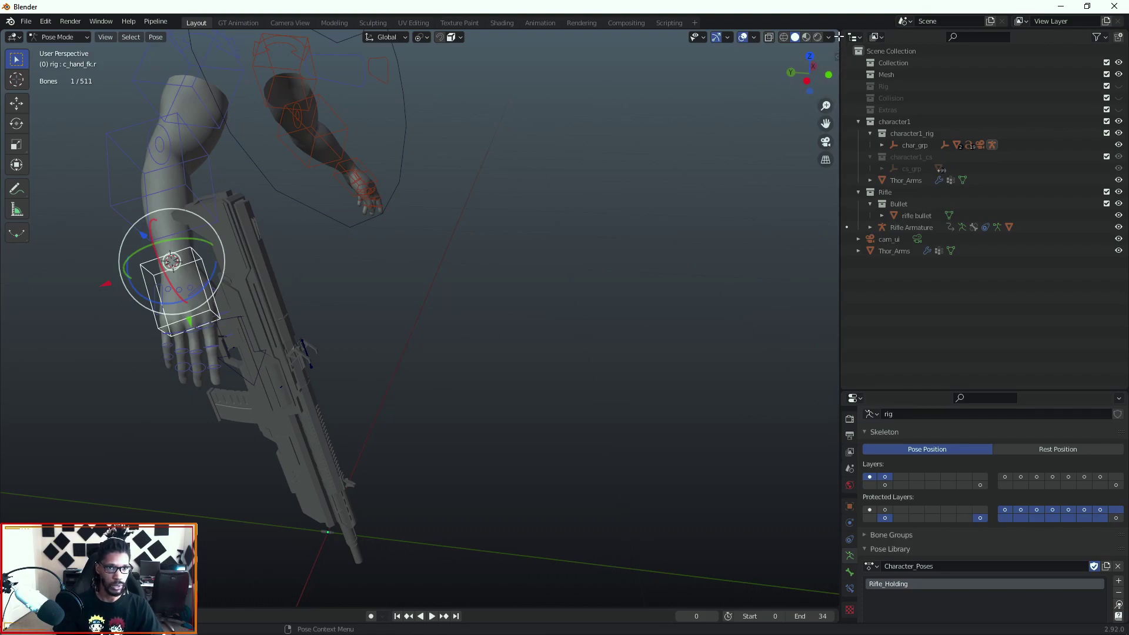
drag(838, 36, 628, 71)
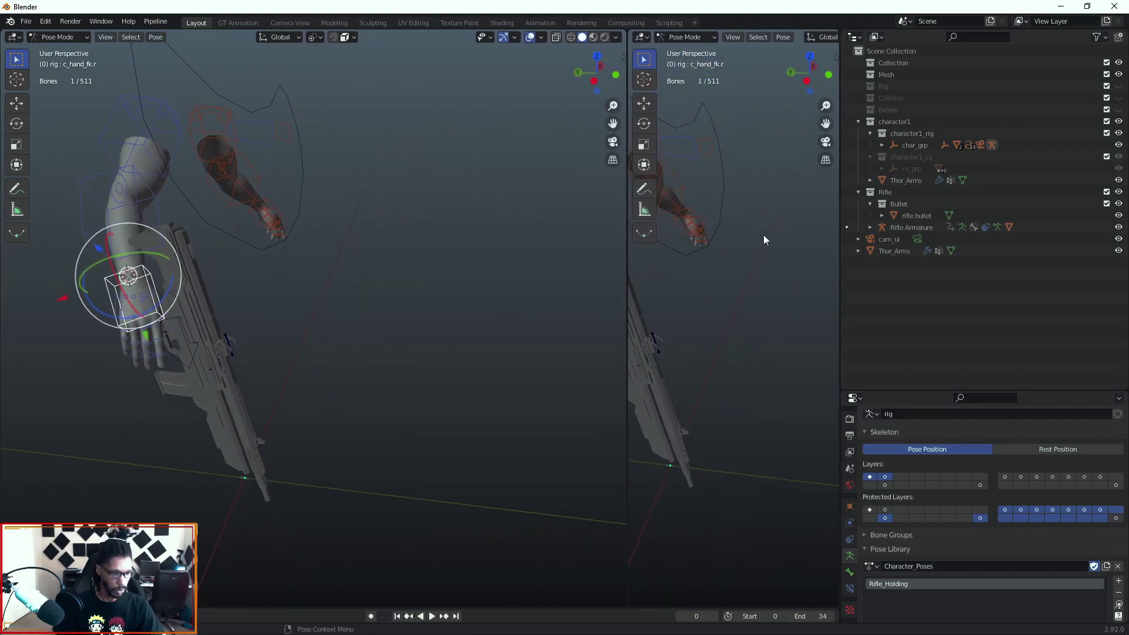
- Check the Auto-Rig Pro picker options, deselect all bones, and show the rig picker through the camera in the second viewport, framing the orange arm controls
key(n)
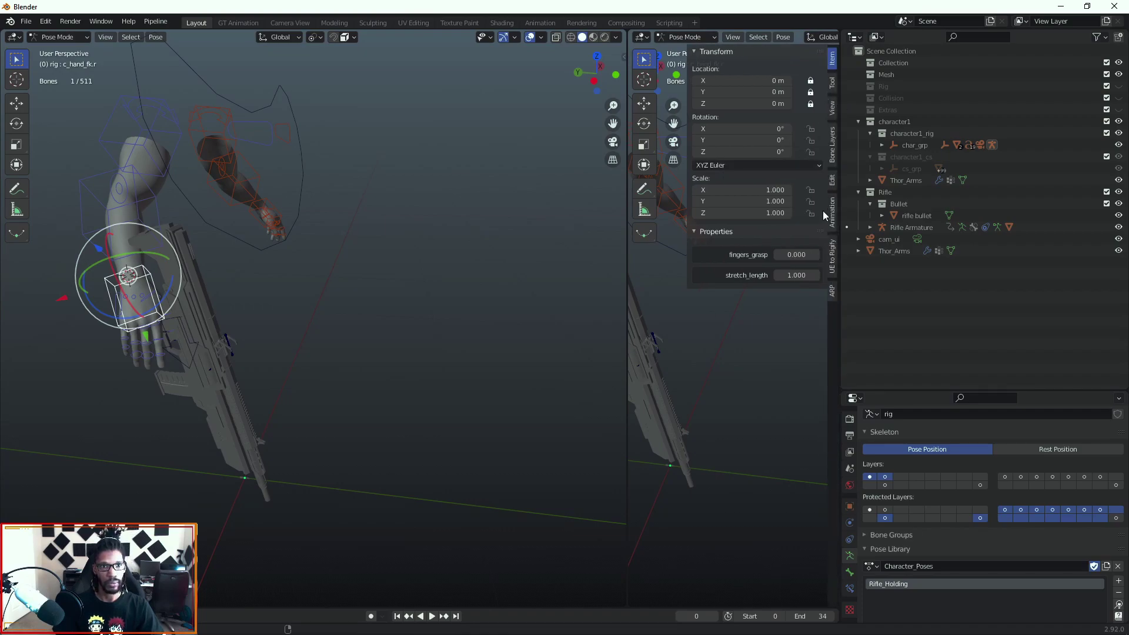
click(831, 290)
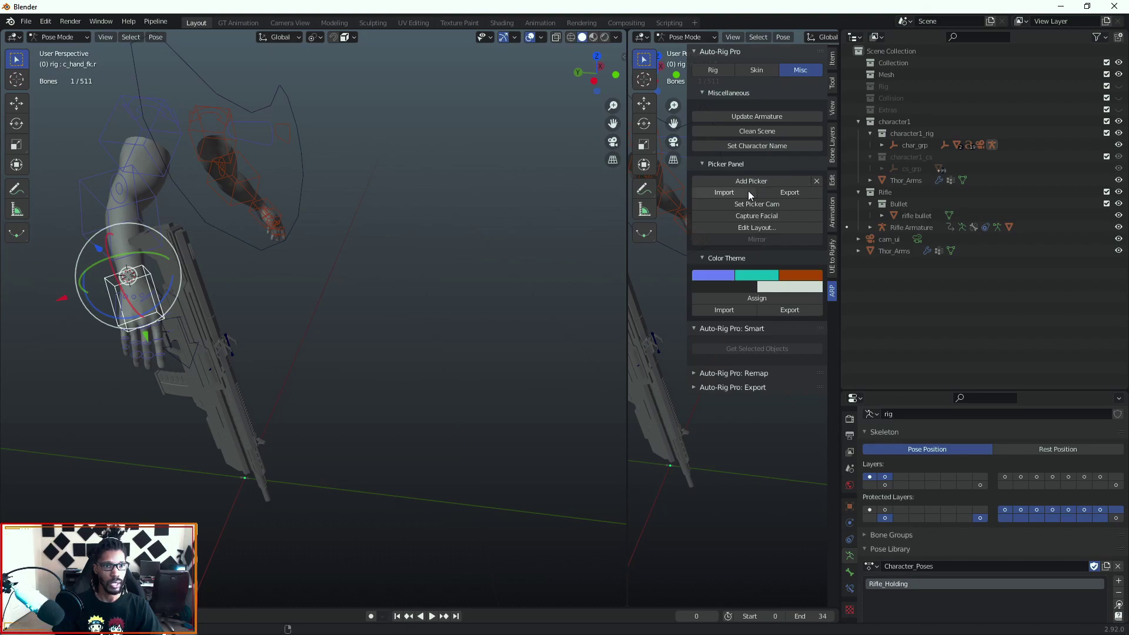
key(alt+a)
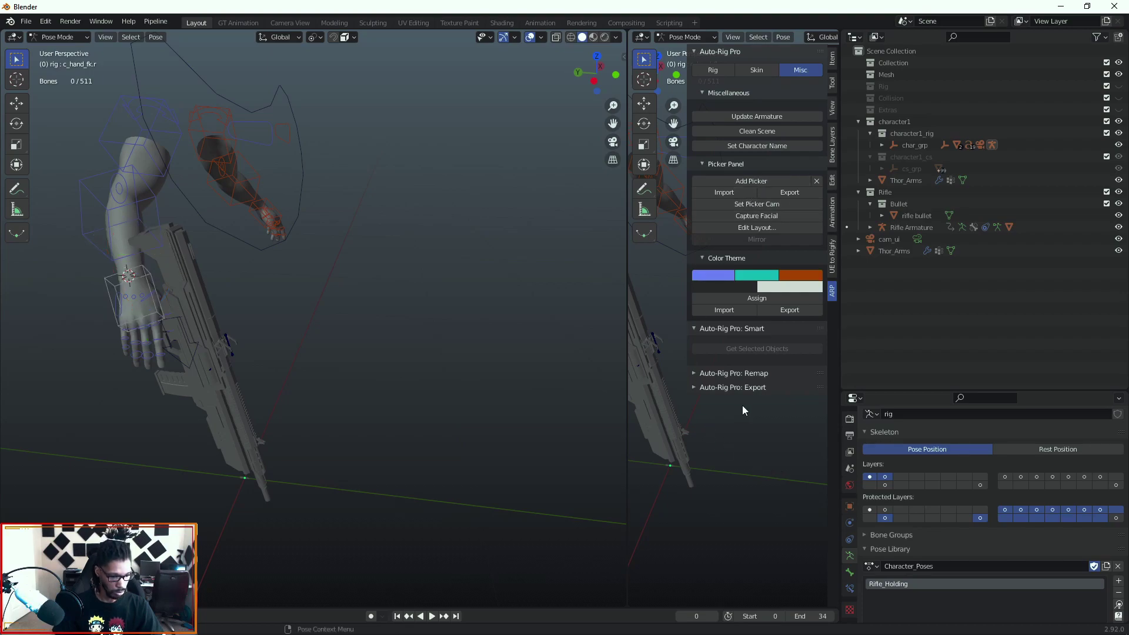
key(n)
key(KP_0)
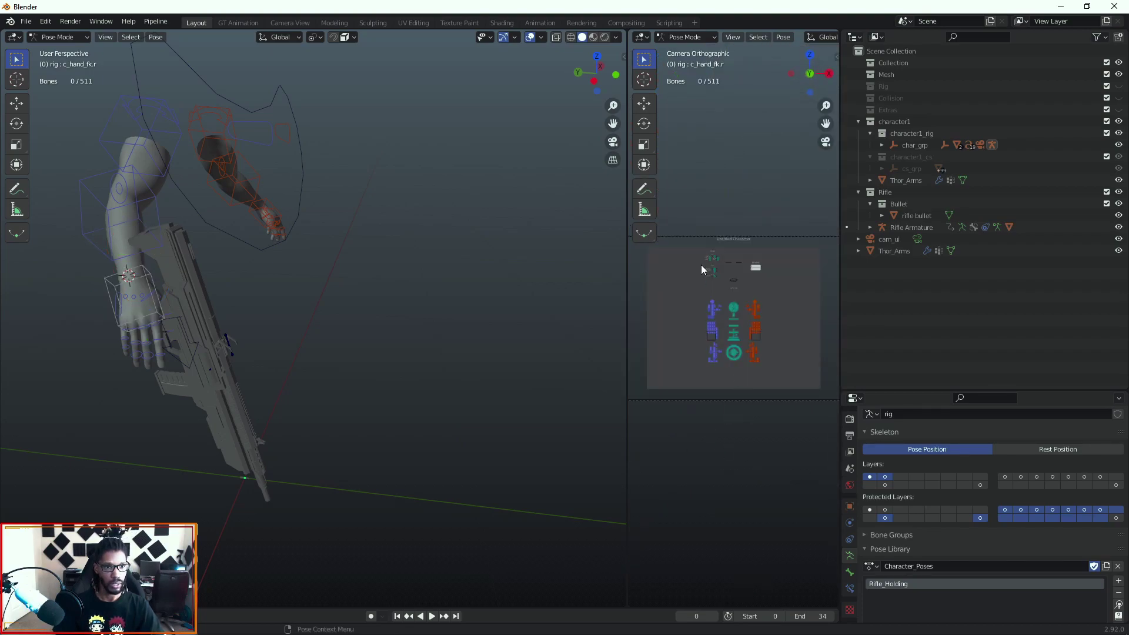
scroll(714, 302, down, 2)
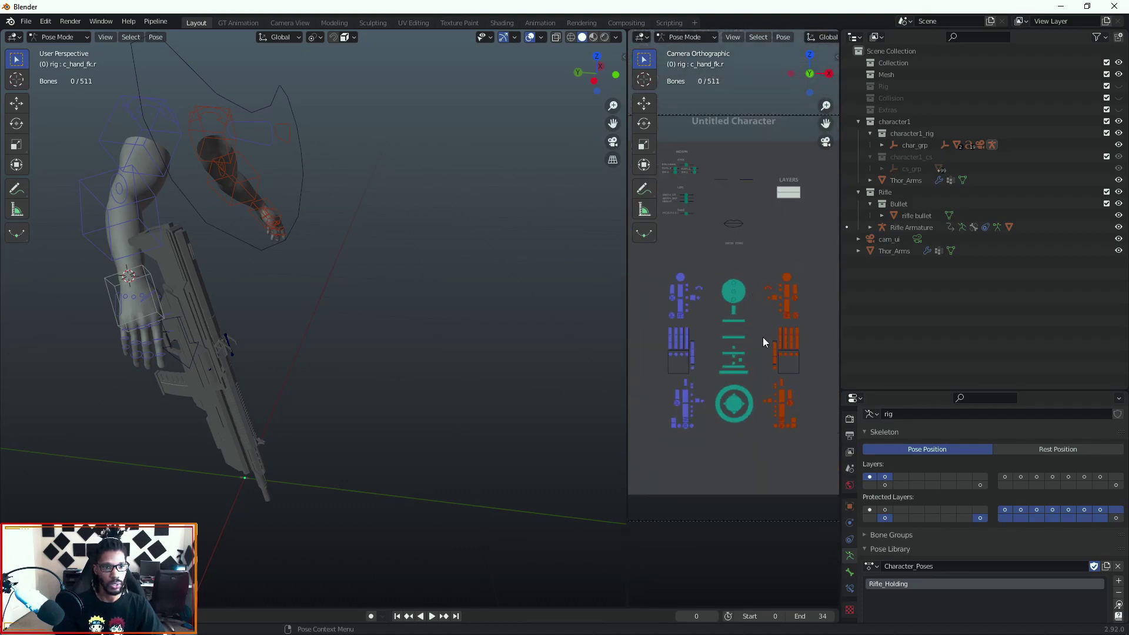
scroll(789, 308, up, 6)
shift+middle_drag(793, 308, 782, 306)
- Select the left hand's IK control c_hand_ik.l in the rig picker and set its ik_fk_switch to 0
click(697, 307)
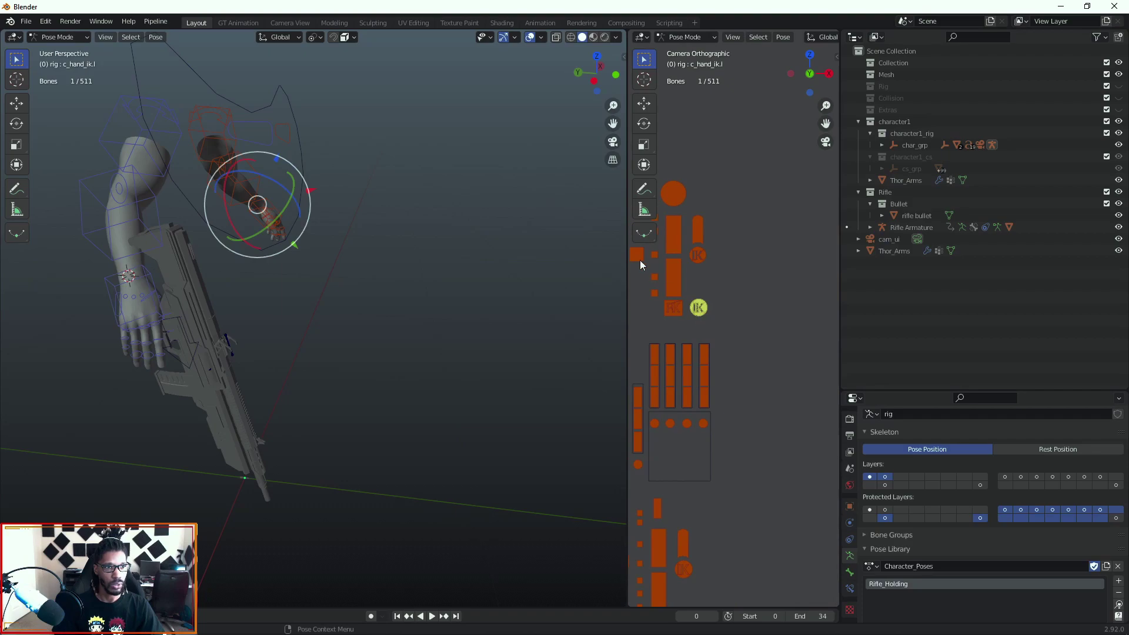
key(n)
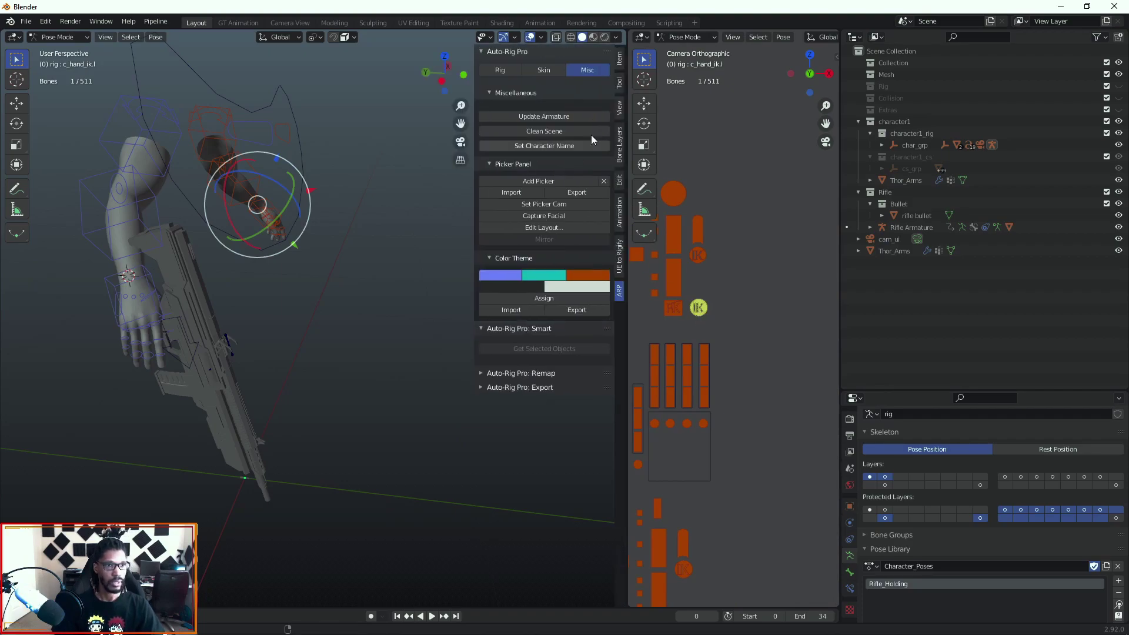
click(620, 59)
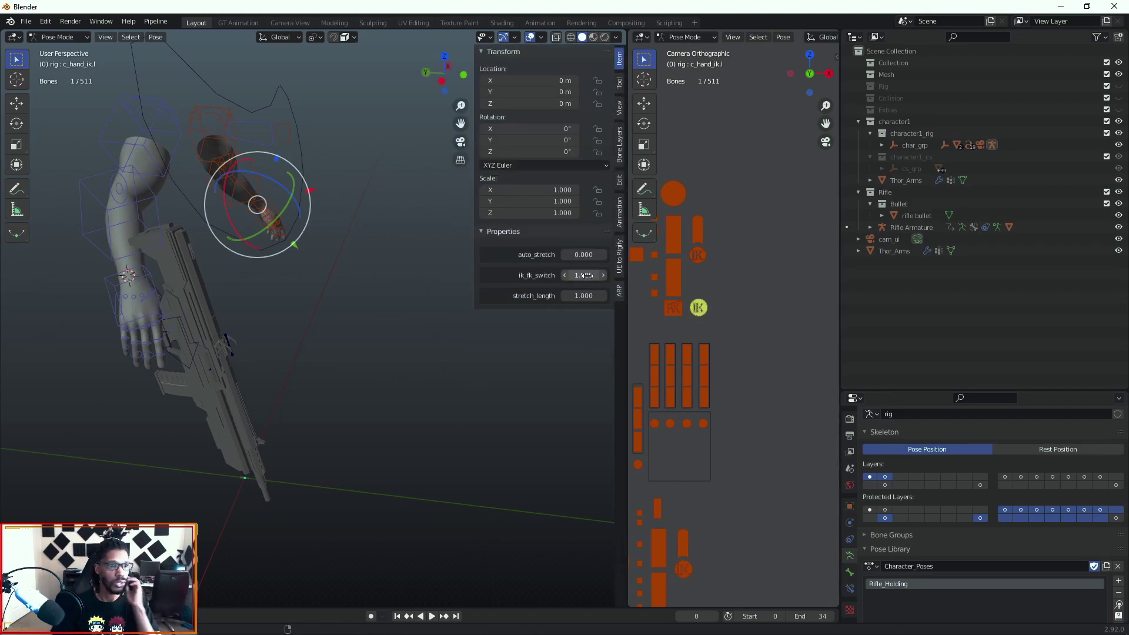
drag(583, 275, 447, 275)
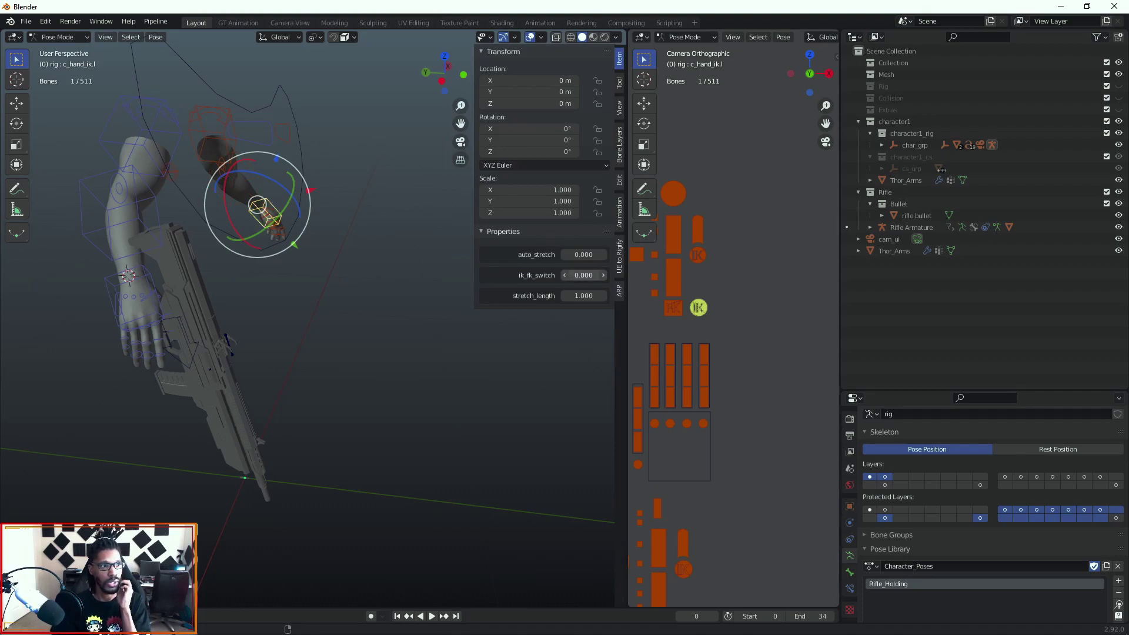
- Select the right hand's IK control c_hand_ik.r in the rig picker and merge the picker view into the main 3D viewport
scroll(735, 301, down, 2)
shift+middle_drag(737, 301, 747, 306)
click(672, 311)
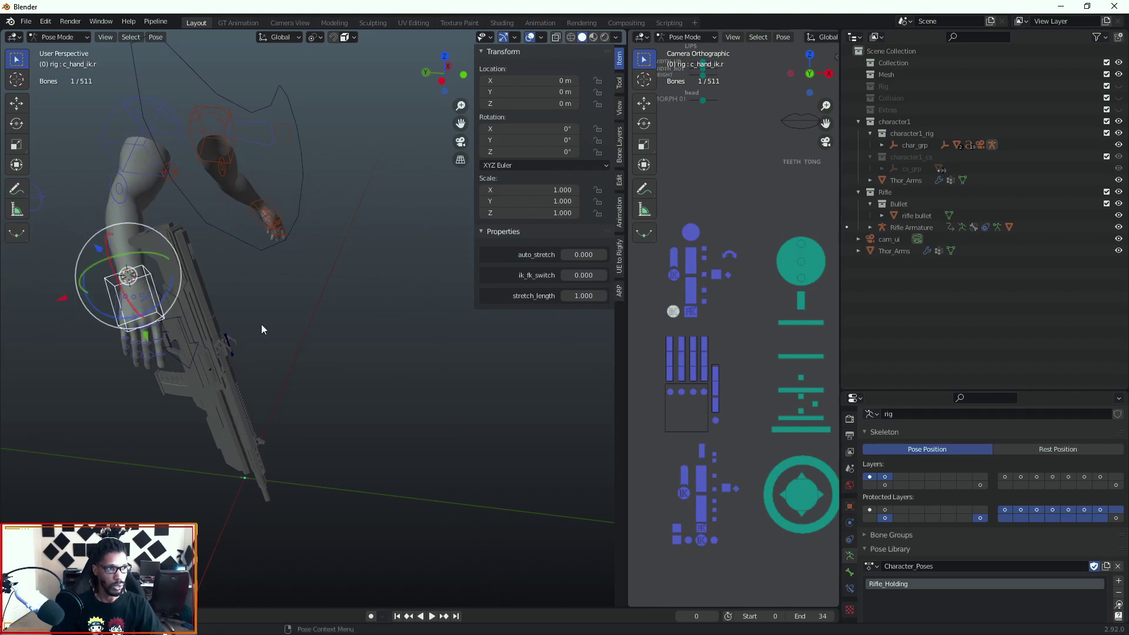
middle_drag(323, 310, 386, 295)
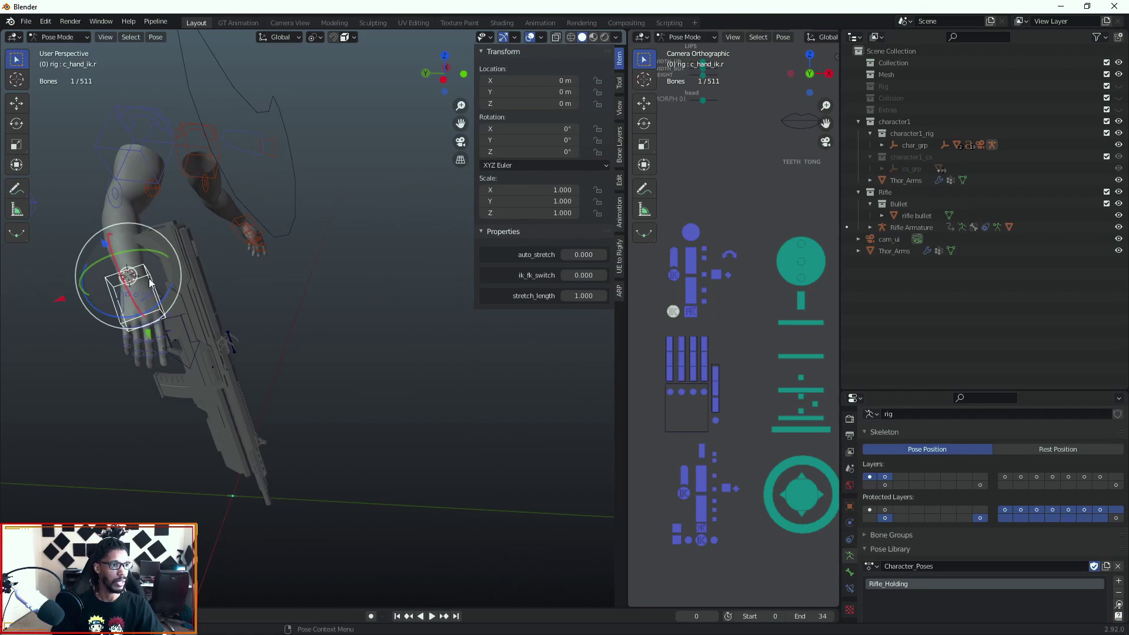
key(n)
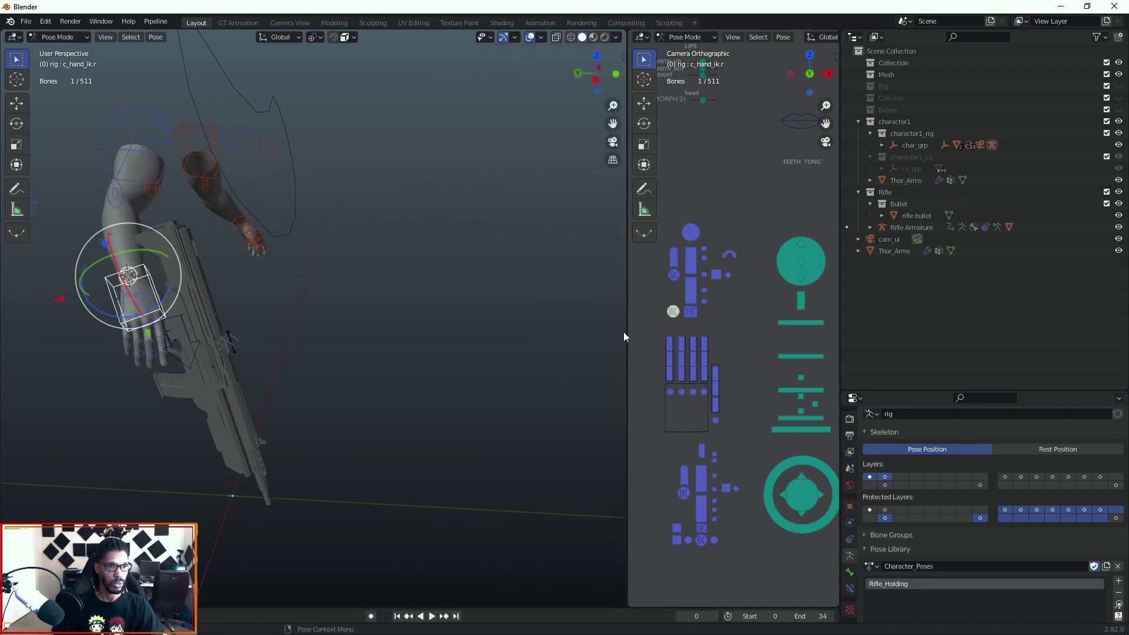
right_click(627, 327)
click(641, 327)
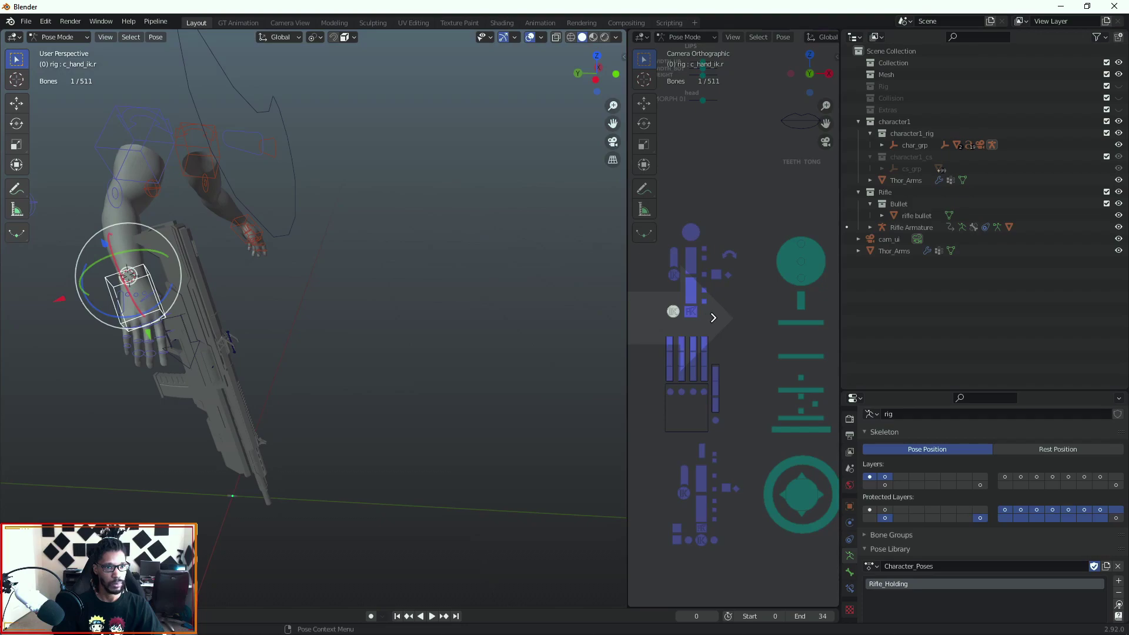
click(713, 317)
- Add a second Child Of constraint to c_hand_ik.r with rig as target and WeaponControl as bone, and set its inverse
scroll(876, 538, down, 3)
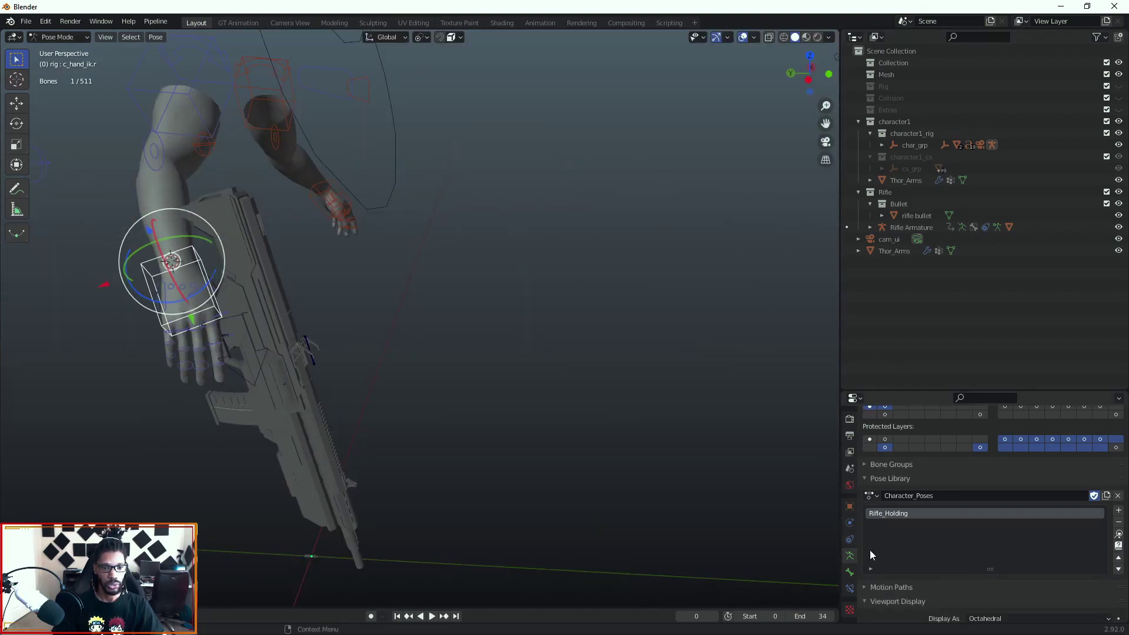
click(850, 589)
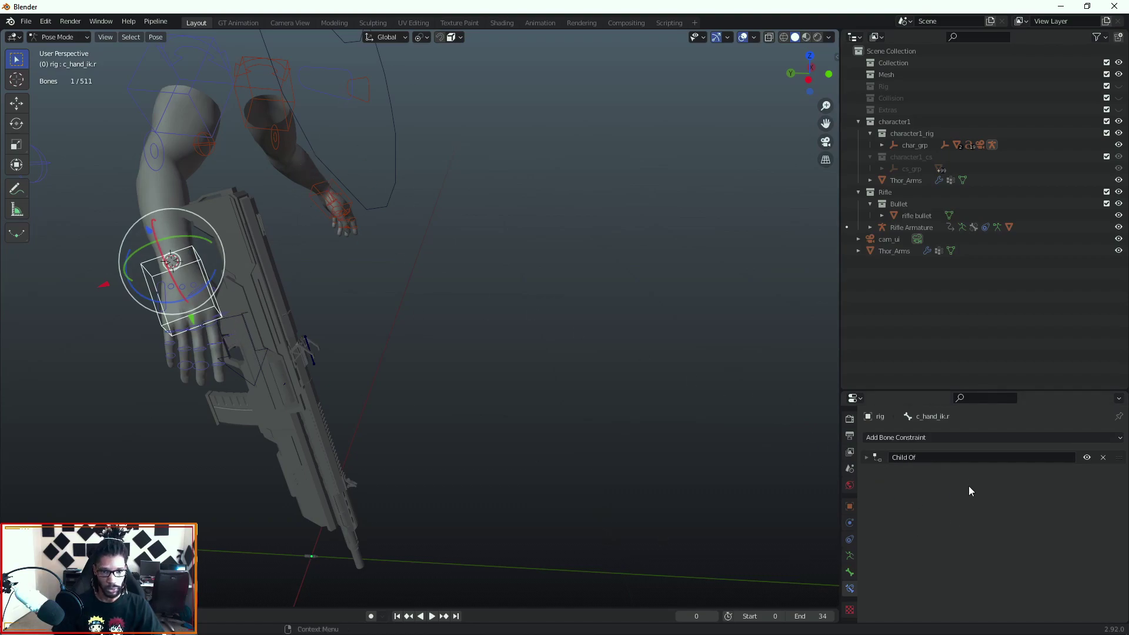
click(1082, 440)
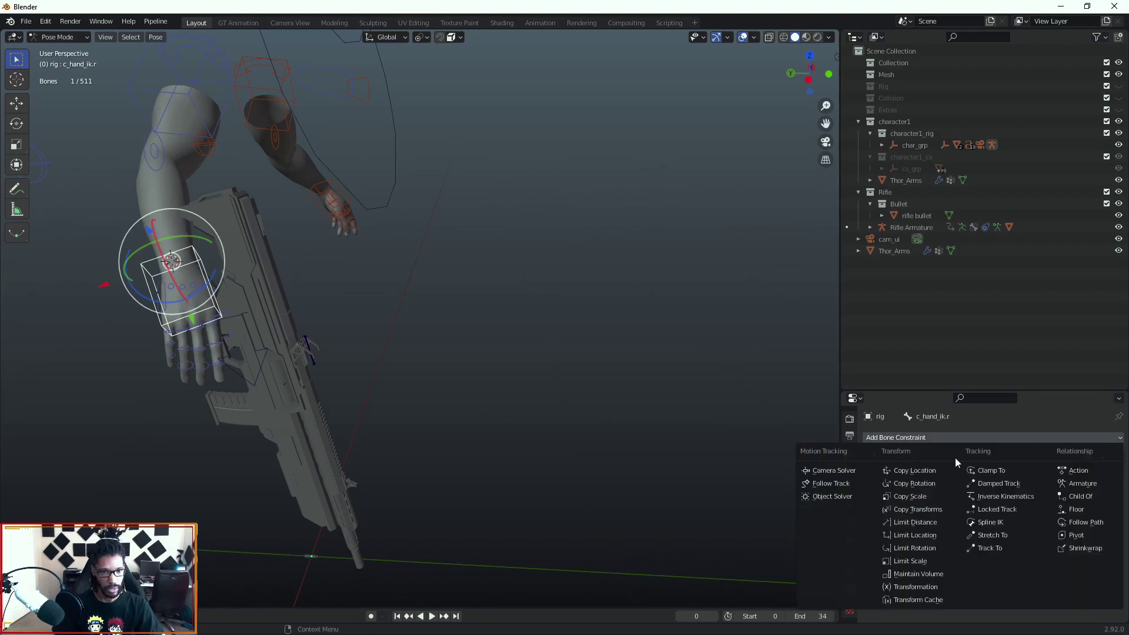
click(1081, 500)
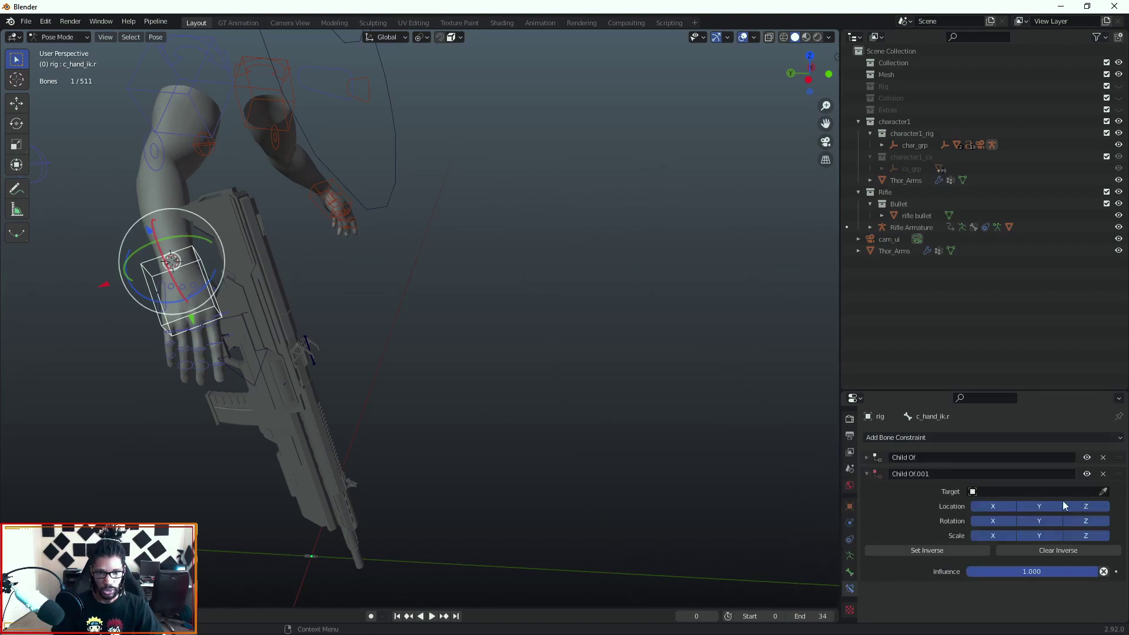
click(1097, 492)
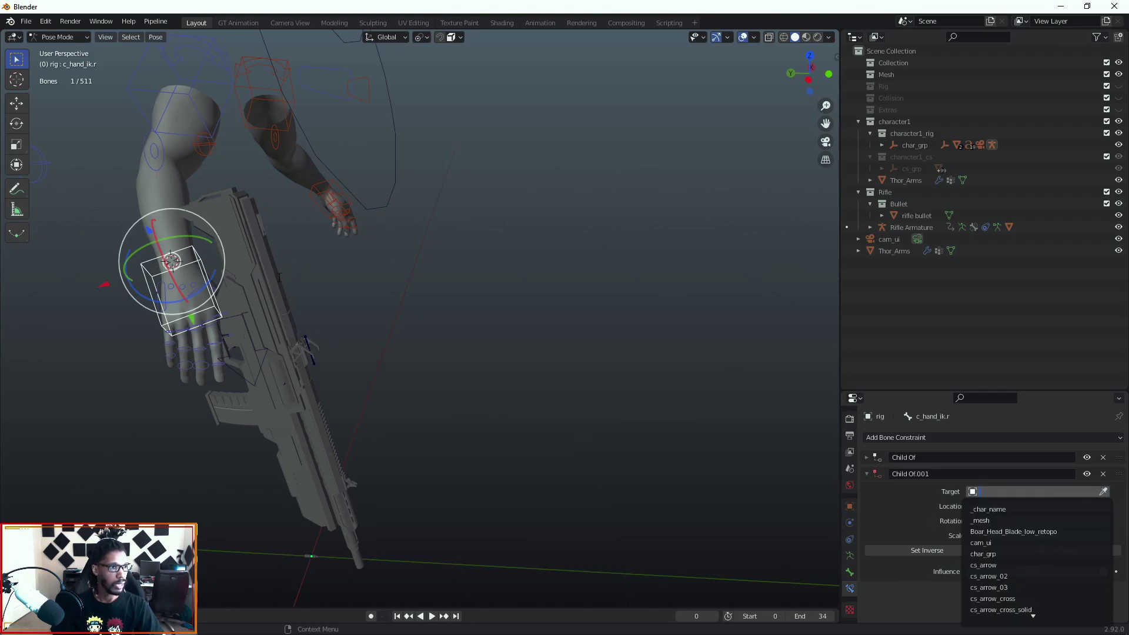
click(993, 509)
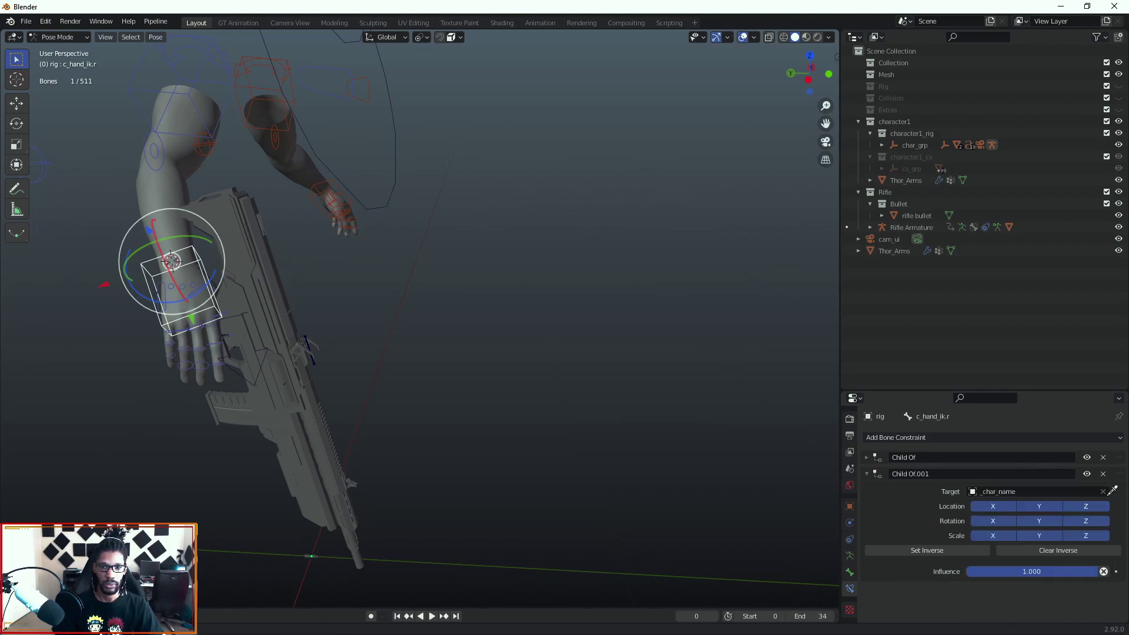
click(314, 141)
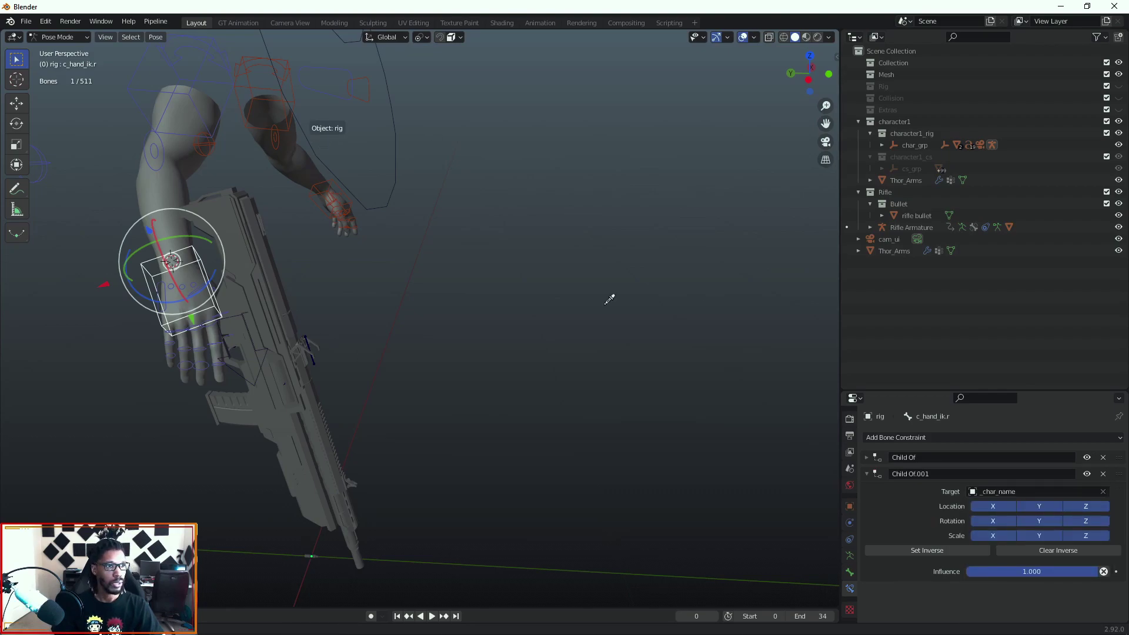
click(1066, 506)
text(wea)
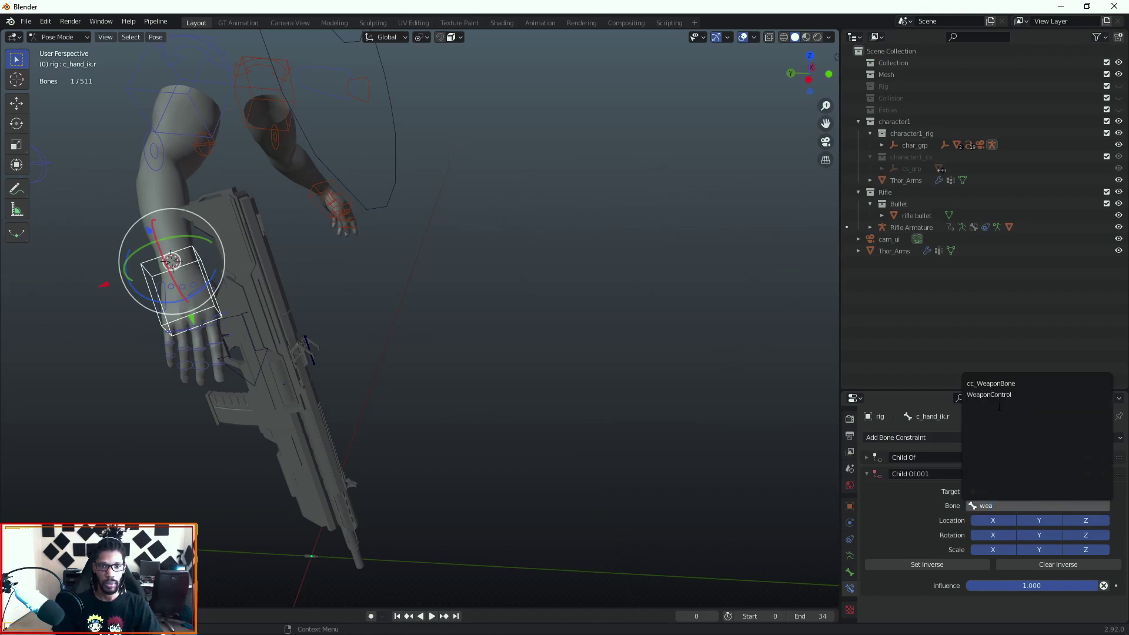
click(995, 397)
scroll(622, 463, down, 6)
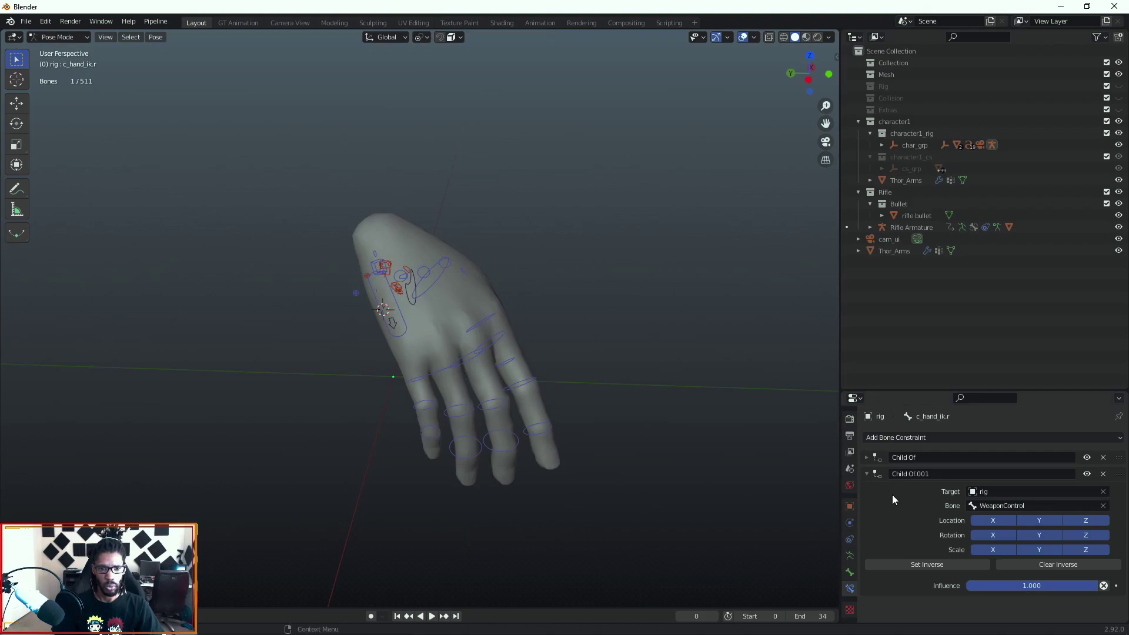
click(926, 565)
scroll(386, 277, up, 6)
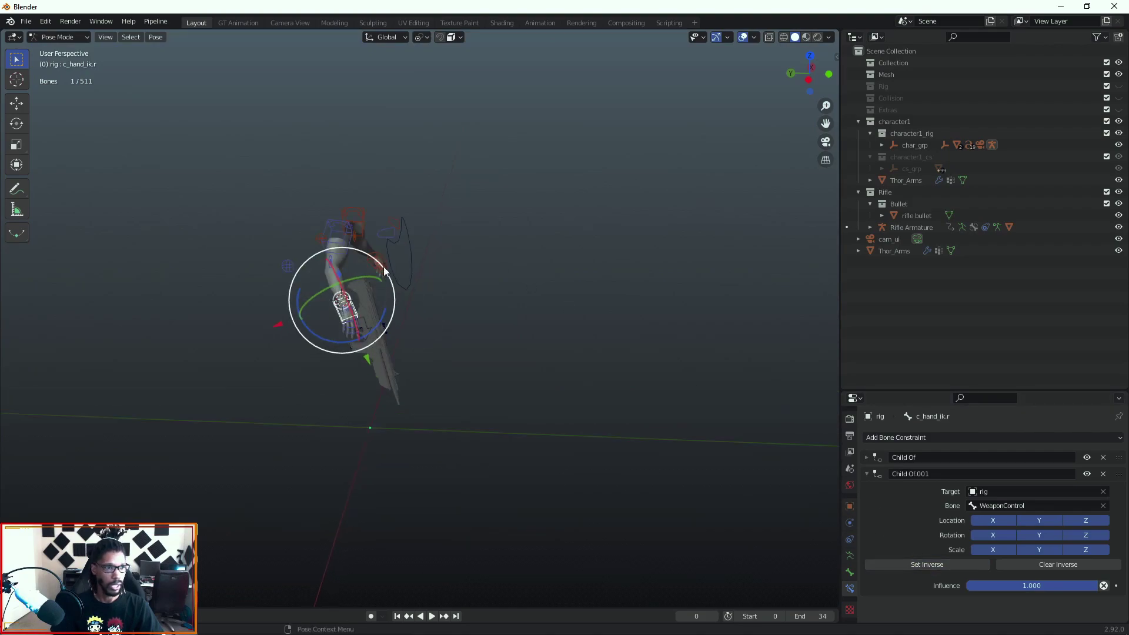
- Select WeaponControl and rotate the rifle upward toward a level holding position together with the attached right hand
middle_drag(386, 276, 321, 277)
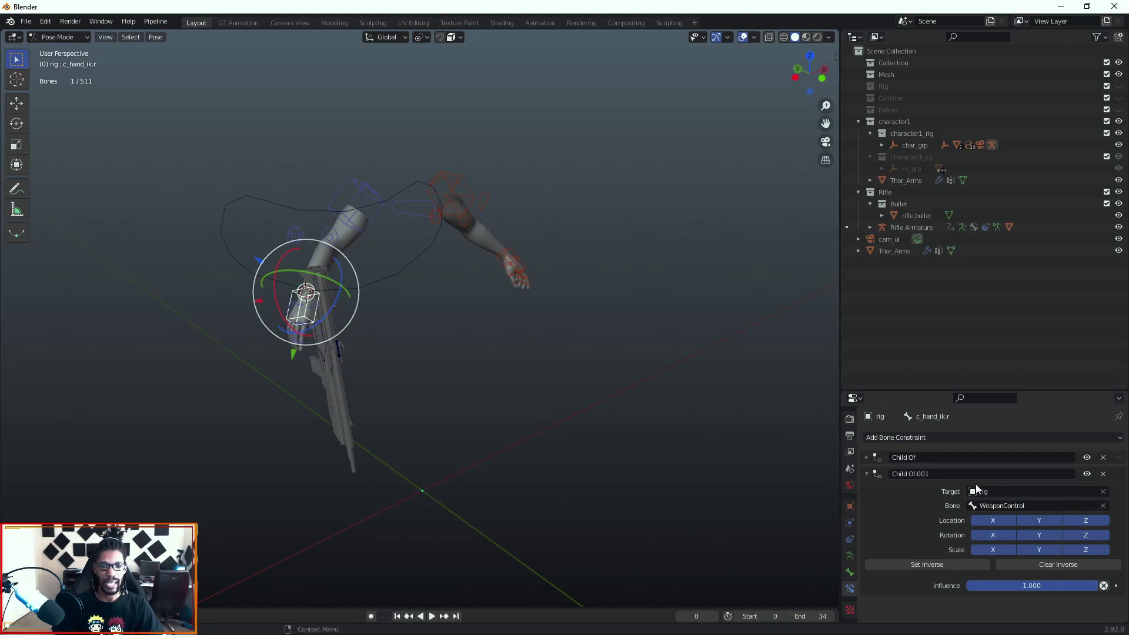
middle_drag(476, 320, 434, 291)
click(401, 350)
middle_drag(408, 334, 464, 325)
click(394, 260)
middle_drag(386, 305, 451, 327)
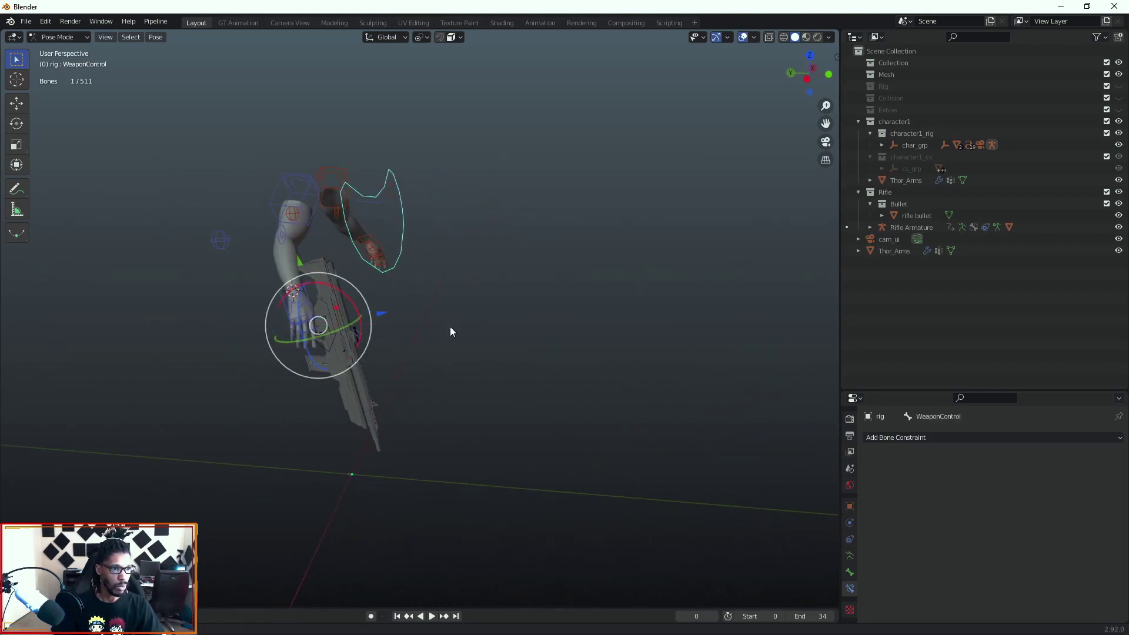
drag(360, 312, 292, 220)
- Reposition WeaponControl along the Z and X axes, raising the rifle toward shoulder height and shifting it sideways toward the body
middle_drag(348, 295, 233, 327)
drag(333, 269, 339, 204)
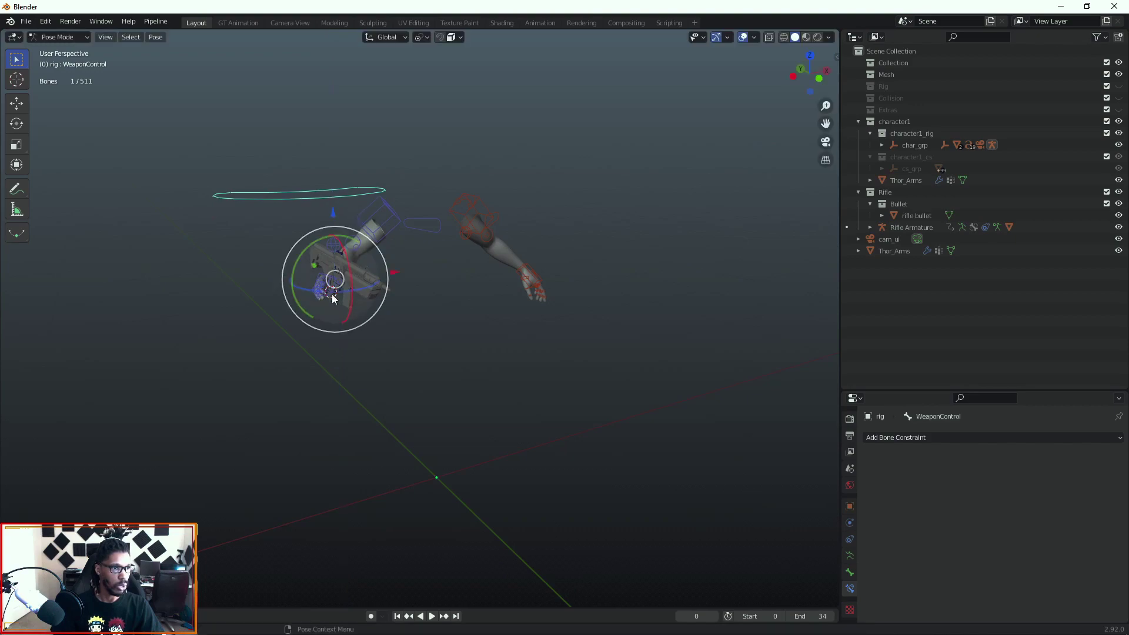
drag(395, 268, 453, 264)
middle_drag(457, 269, 387, 308)
mouse_move(341, 253)
middle_down()
mouse_move(292, 243)
mouse_move(365, 267)
mouse_move(352, 266)
middle_up()
middle_drag(454, 272, 366, 295)
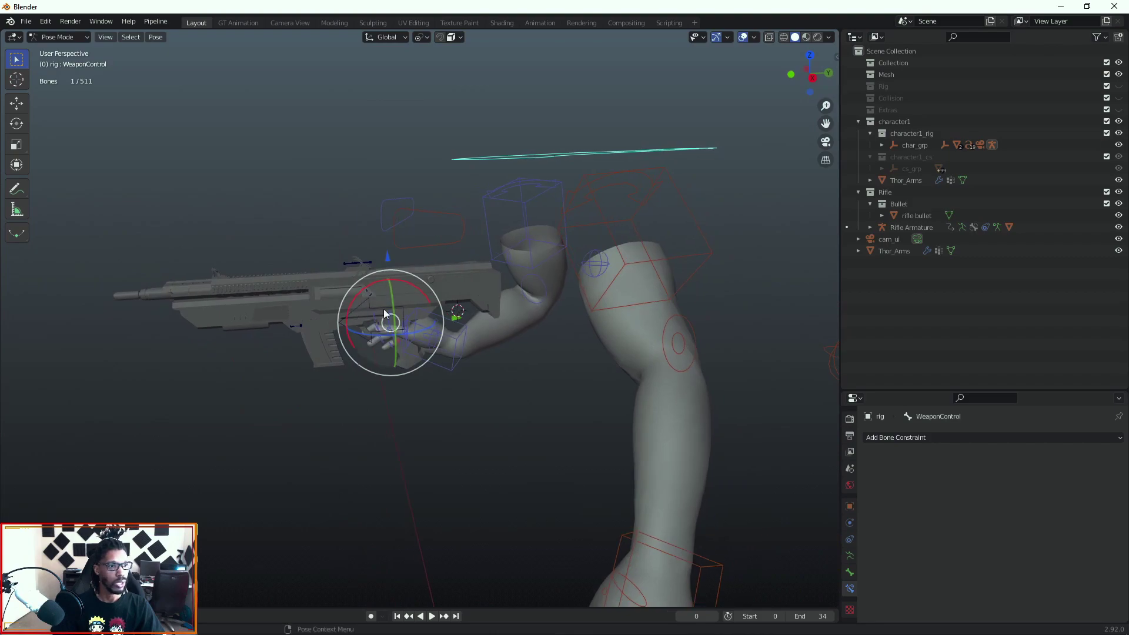
drag(385, 254, 383, 201)
drag(452, 269, 451, 298)
middle_drag(452, 299, 555, 322)
- Add a second Child Of constraint to c_hand_ik.l with rig as target and hand.r as bone
click(693, 322)
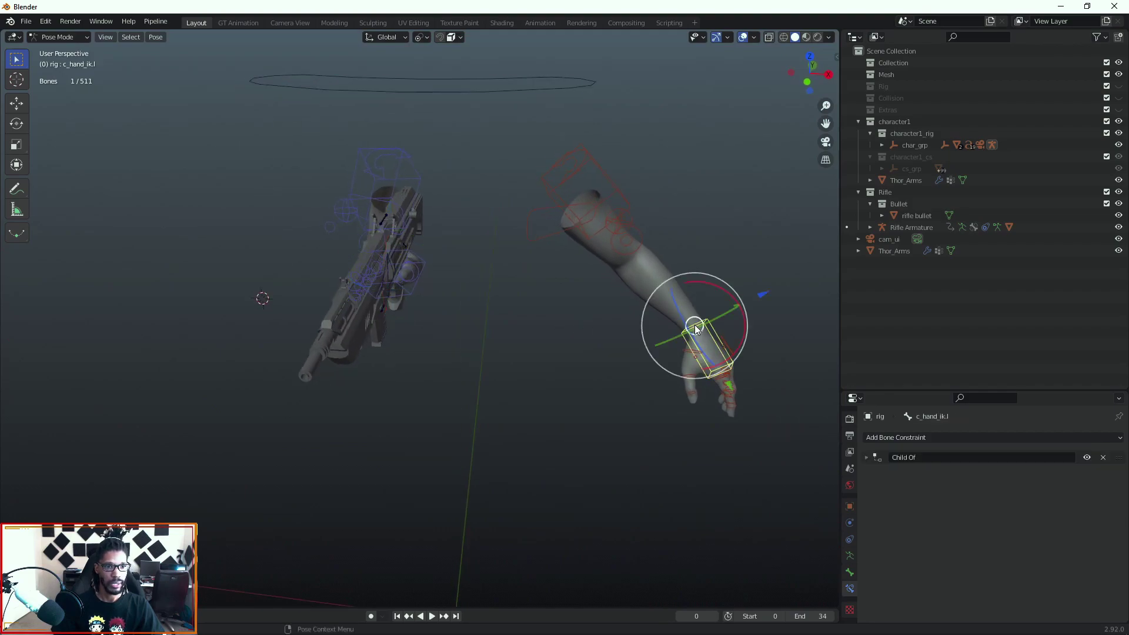
click(1057, 436)
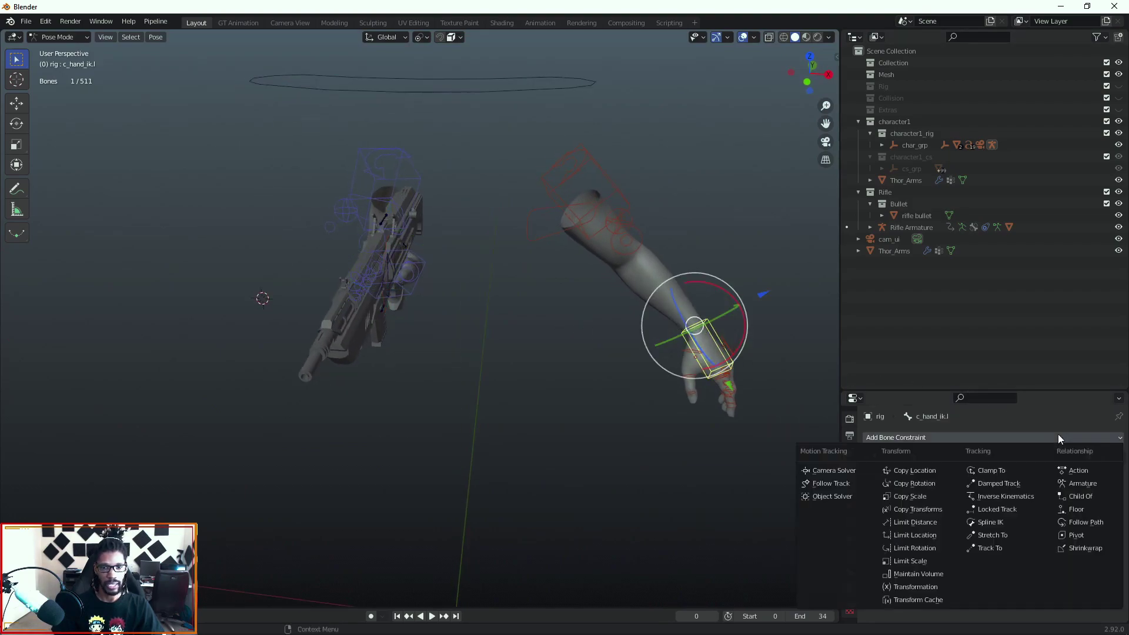
click(1076, 496)
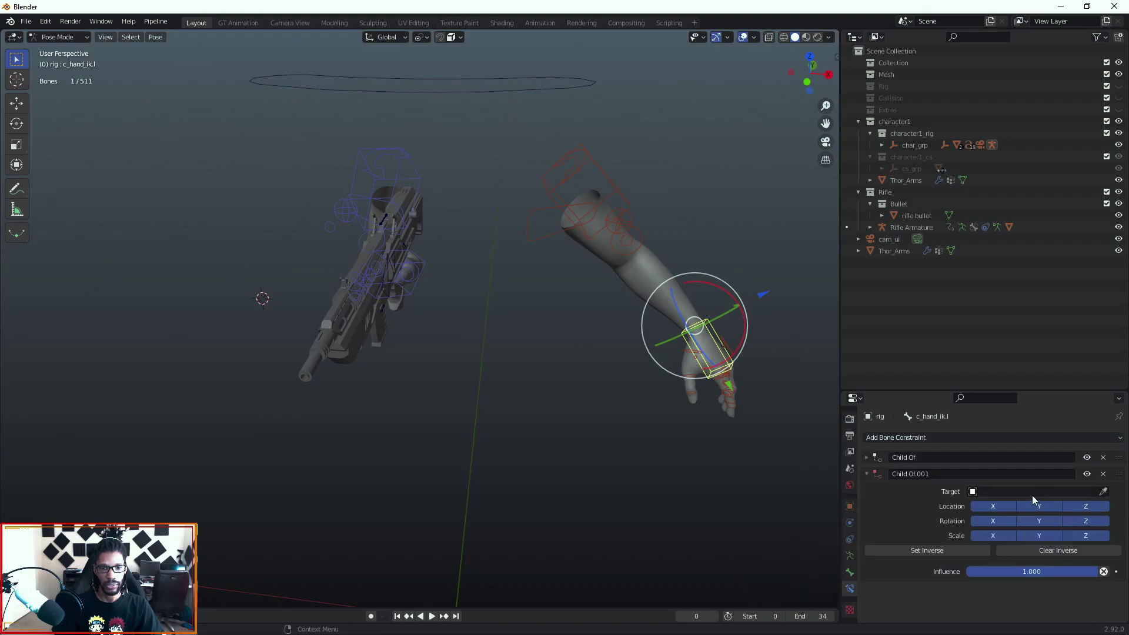
click(993, 491)
text(hand)
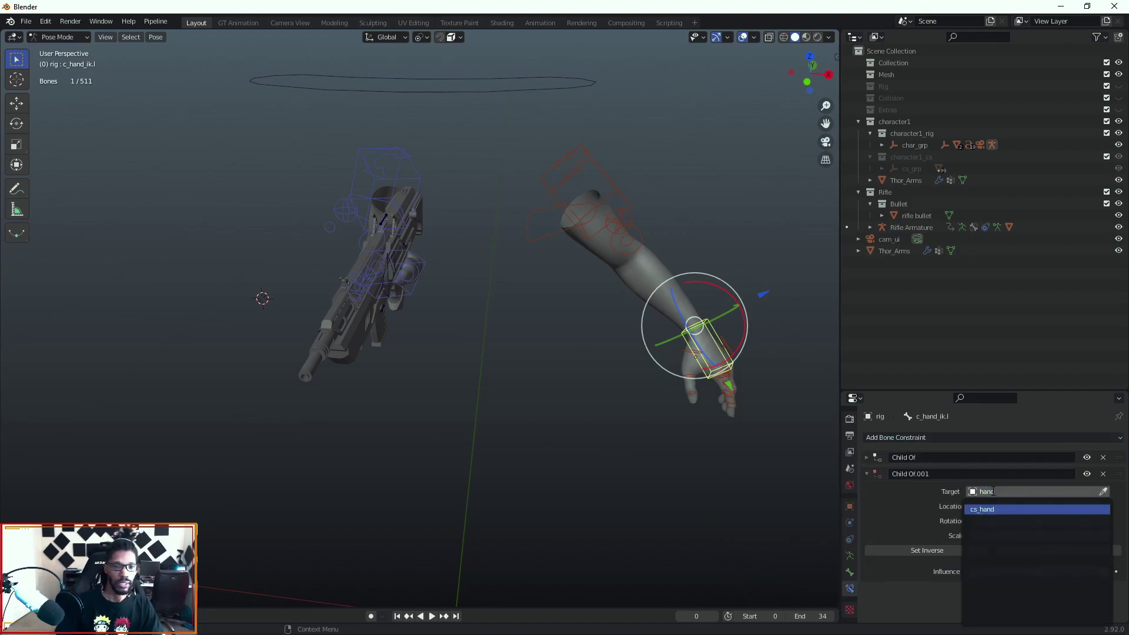
click(918, 481)
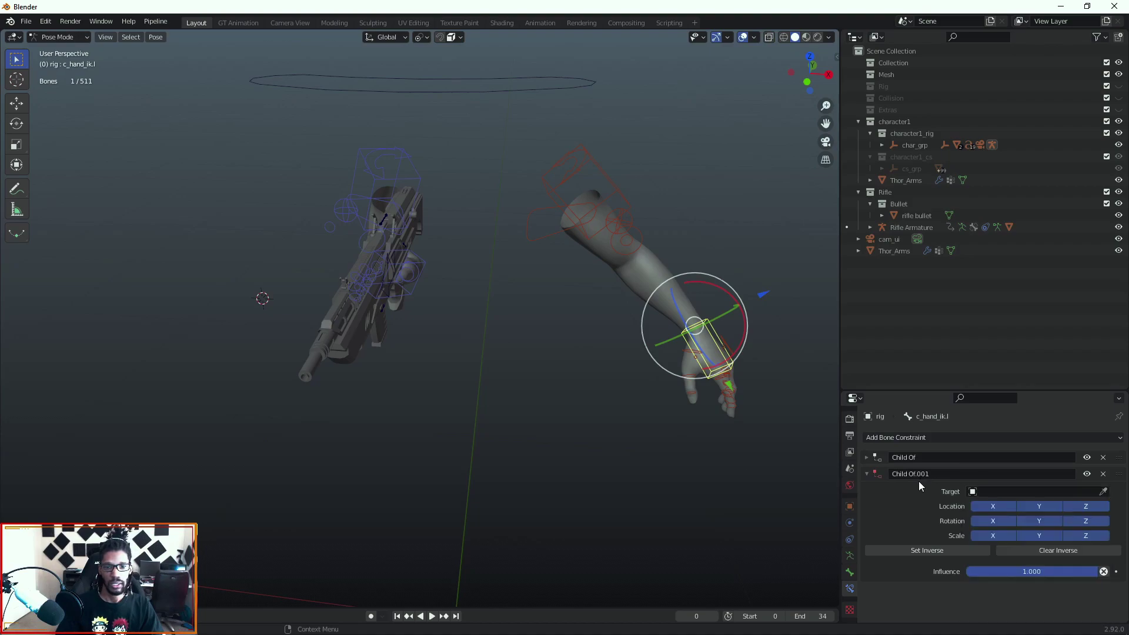
click(1103, 492)
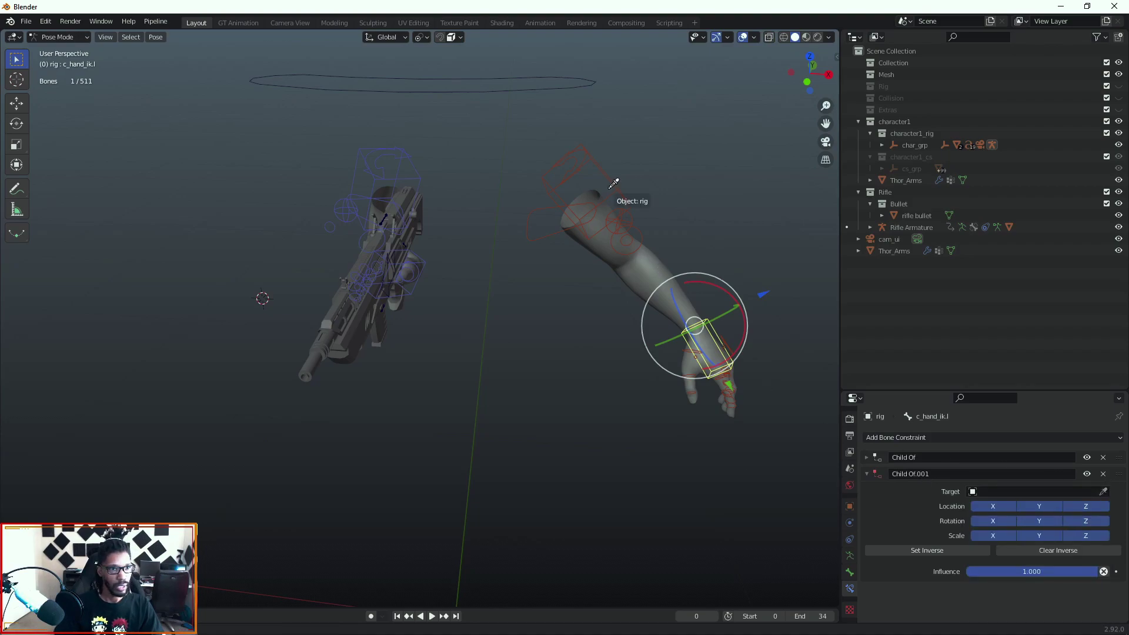
click(617, 172)
click(1033, 507)
text(hand)
scroll(993, 484, down, 4)
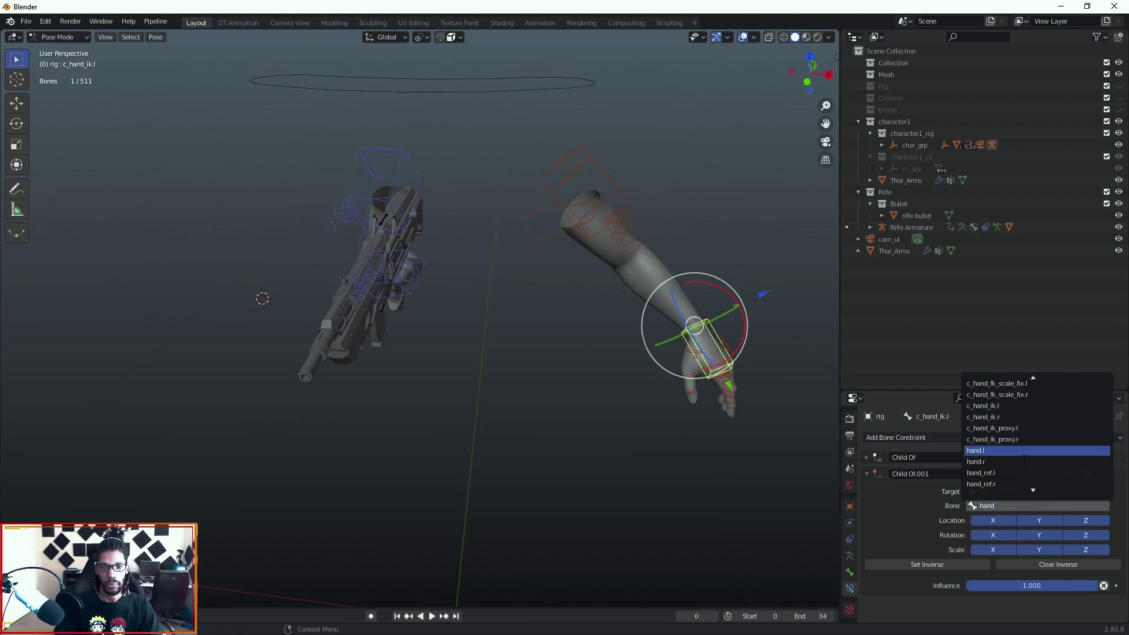
click(983, 462)
- Test the hand constraints by moving WeaponControl slightly, and undo the move
middle_drag(791, 514, 601, 440)
middle_drag(620, 117, 636, 143)
scroll(636, 107, down, 1)
click(647, 125)
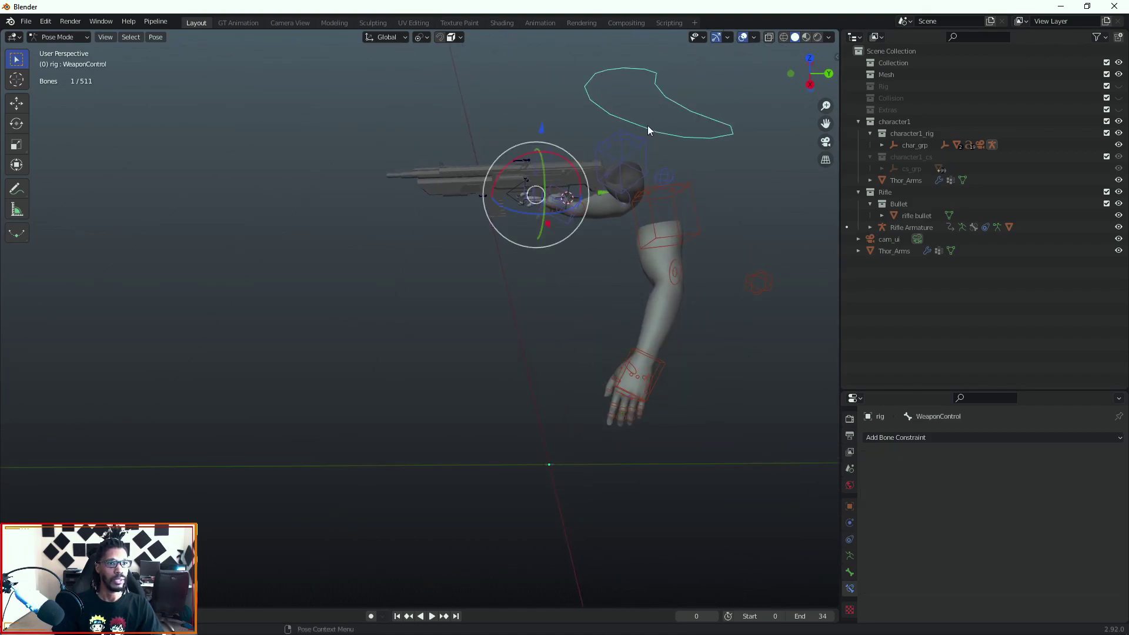
mouse_move(544, 132)
mouse_down()
mouse_move(548, 153)
mouse_move(548, 132)
mouse_up()
key(ctrl+z)
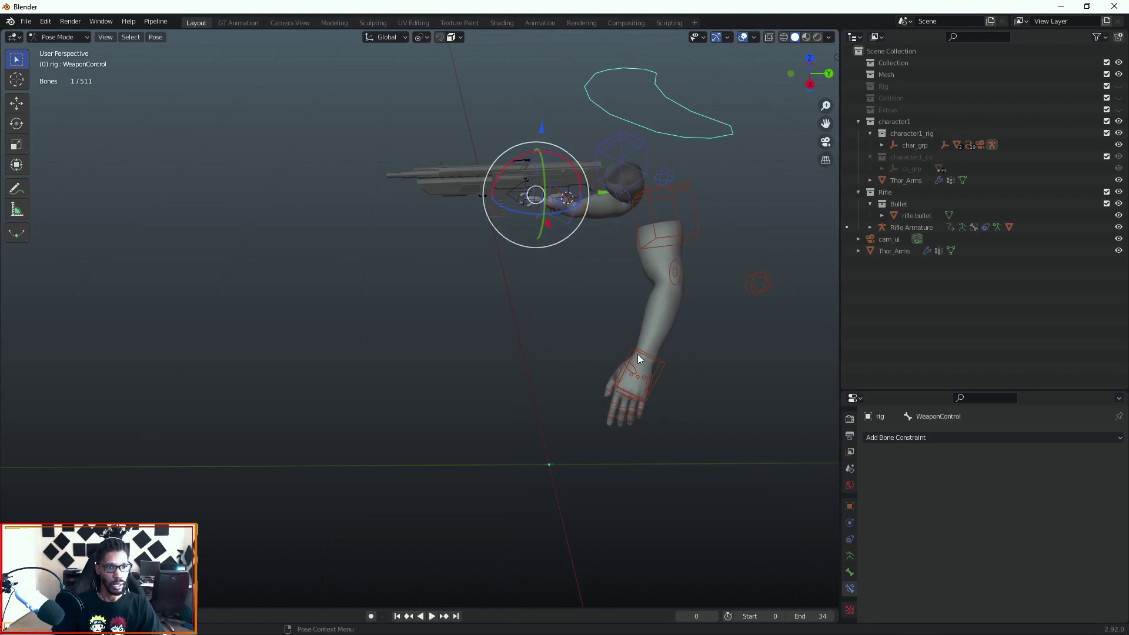
- Check the added Child Of settings on c_hand_ik.l and c_hand_ik.r, ending with the right-hand control selected
click(641, 358)
middle_drag(641, 357, 669, 346)
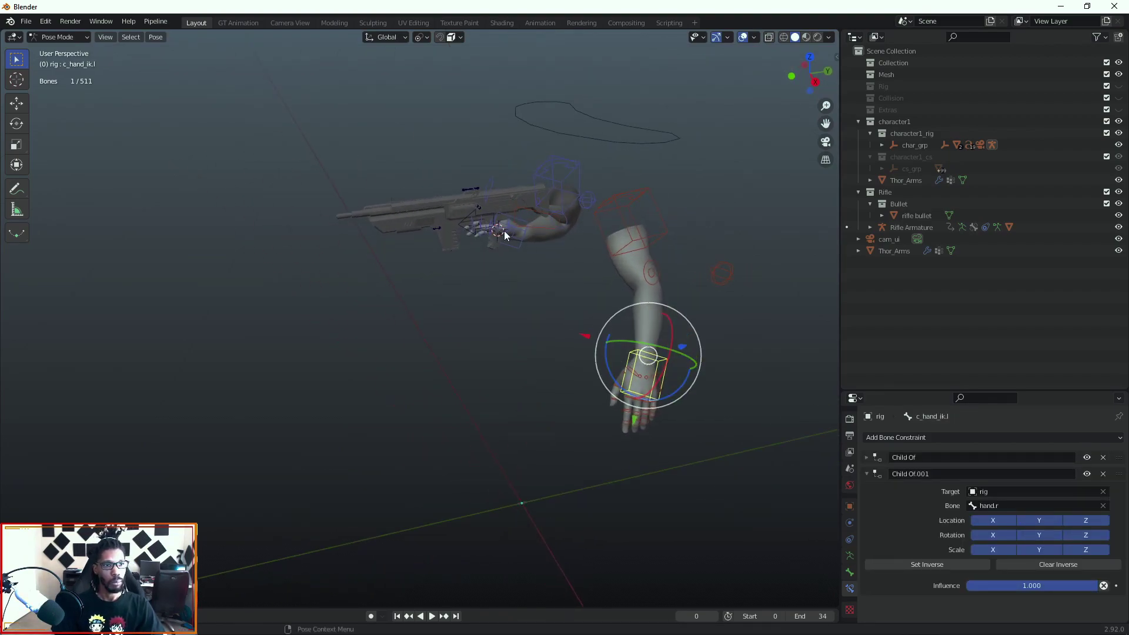
click(519, 247)
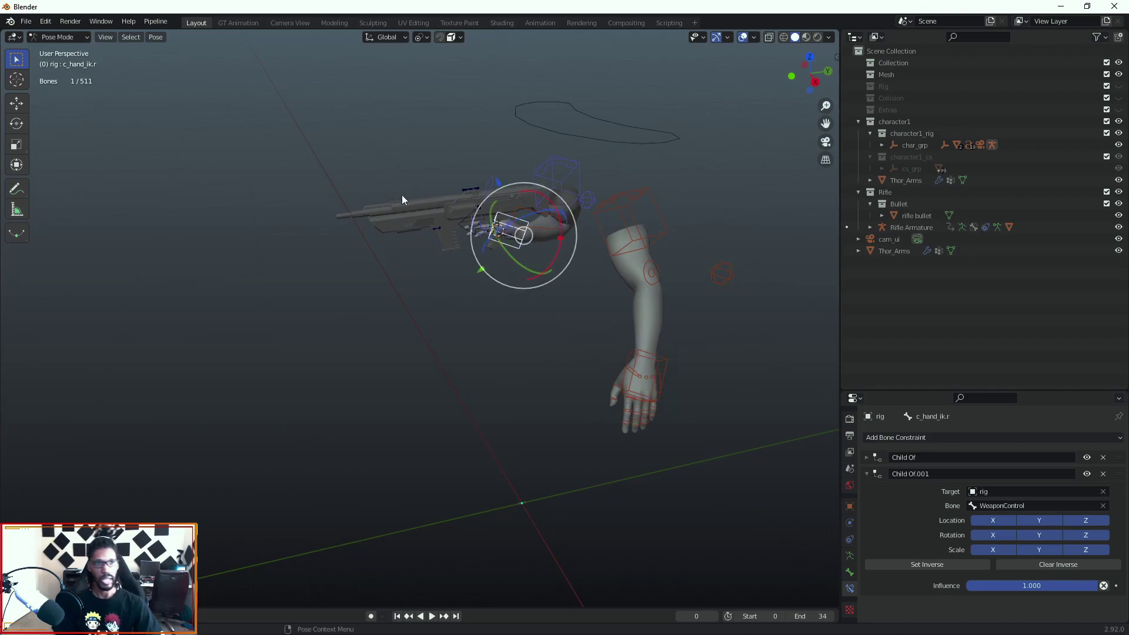
click(468, 192)
click(525, 246)
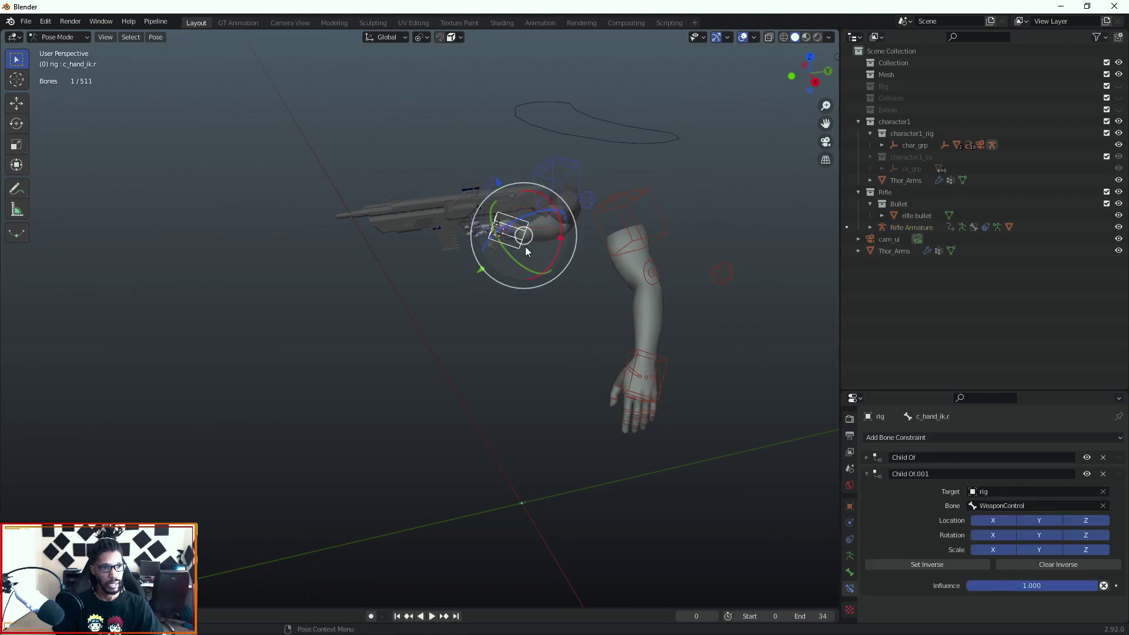
scroll(525, 246, up, 3)
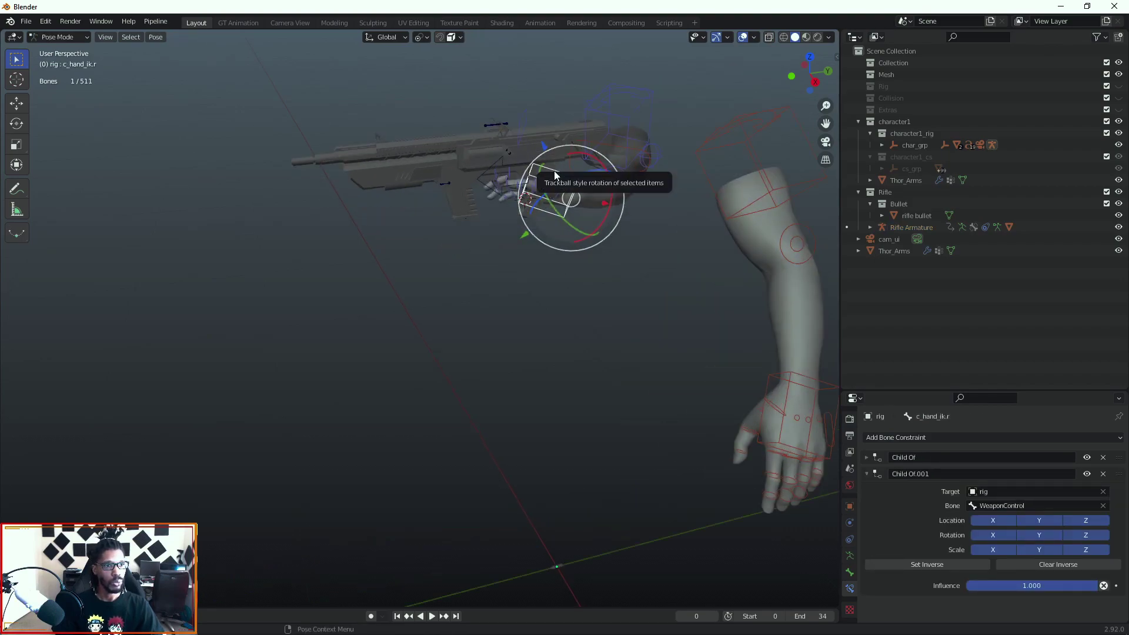
- Move c_hand_ik.r toward the rifle's grip and fine-tune its height along the global Z axis
key(g)
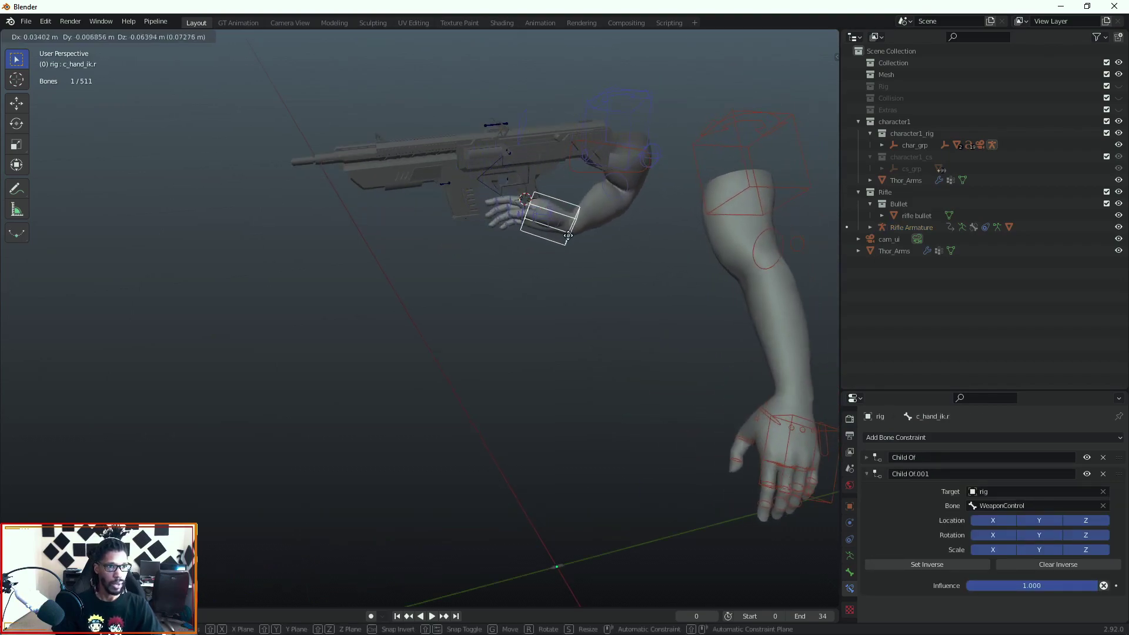
click(560, 205)
scroll(489, 162, up, 1)
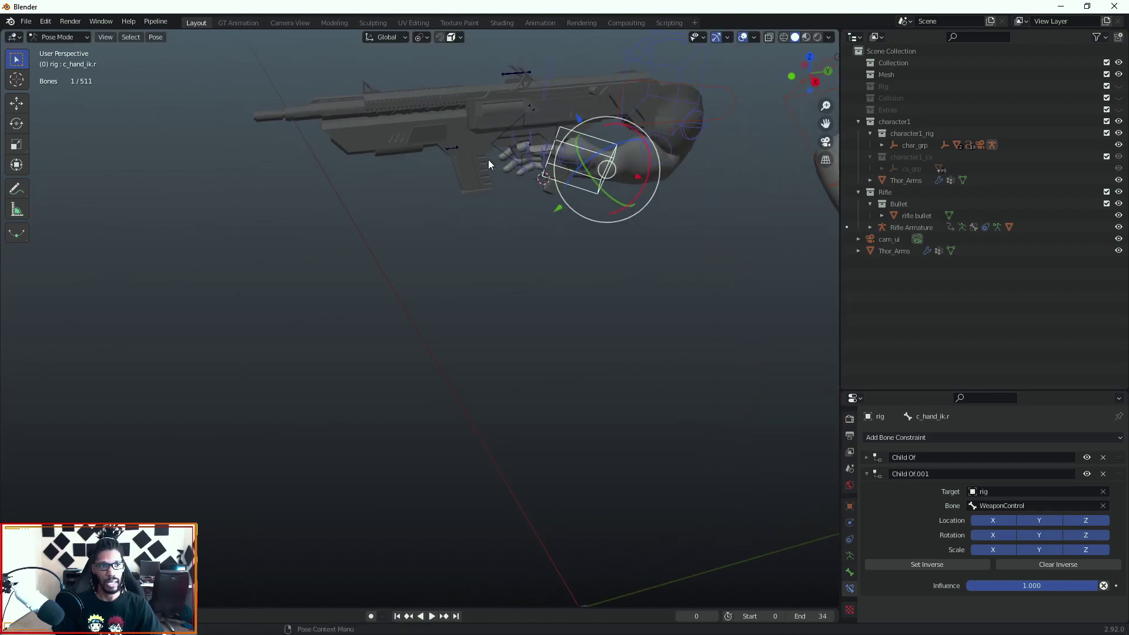
shift+middle_drag(506, 152, 492, 303)
scroll(506, 238, up, 2)
shift+middle_drag(507, 238, 482, 317)
scroll(493, 279, up, 1)
scroll(493, 278, up, 2)
middle_drag(545, 274, 512, 241)
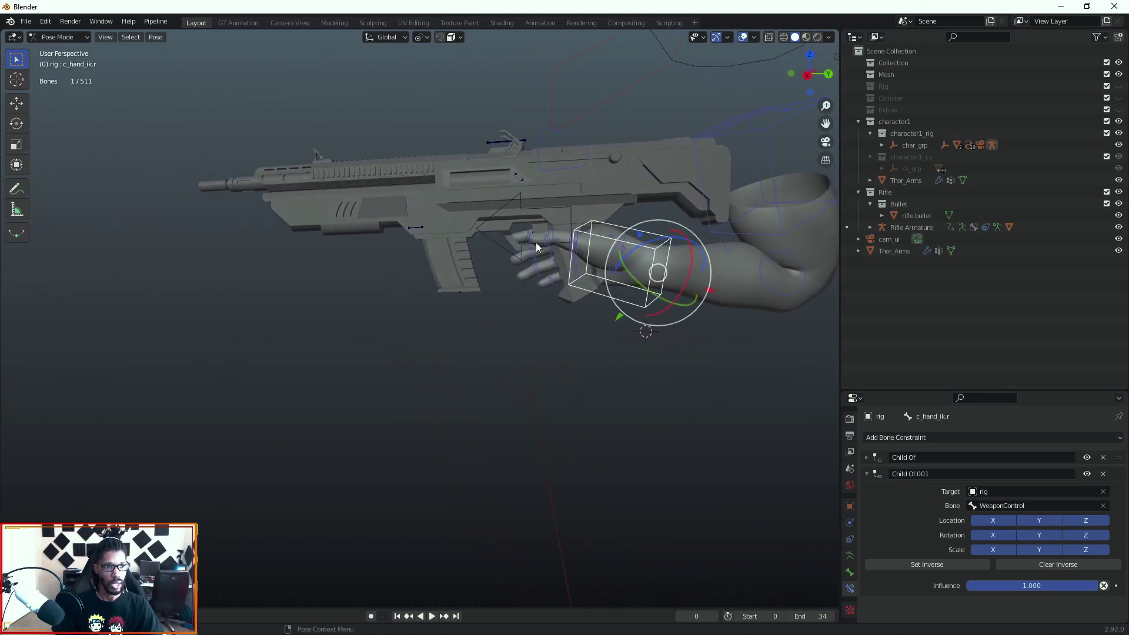
middle_drag(610, 270, 652, 264)
key(g)
key(z)
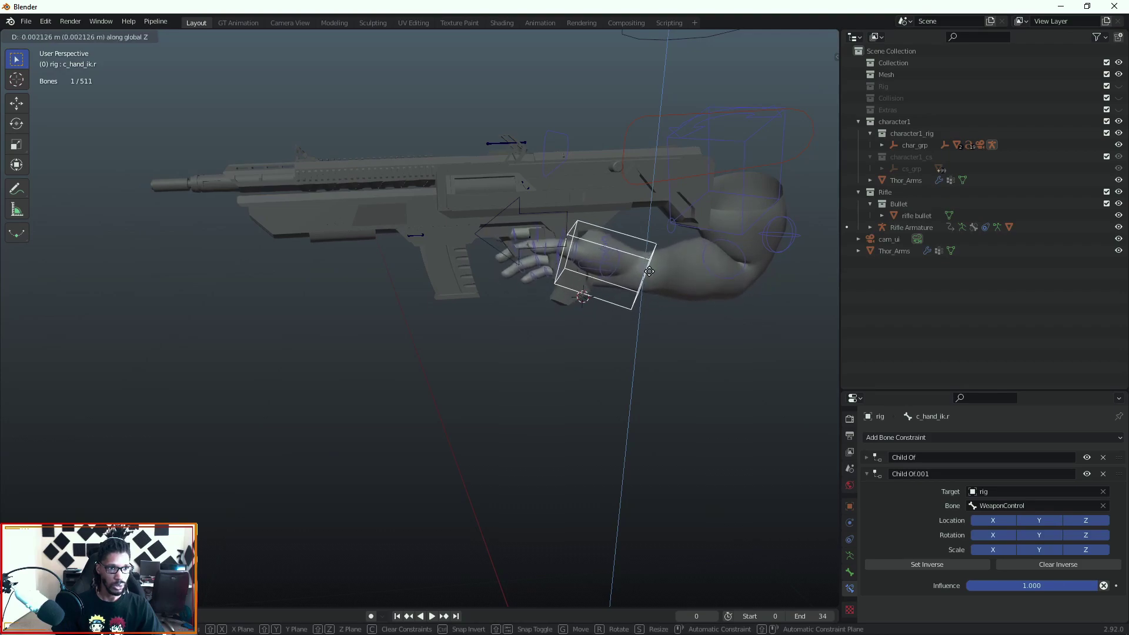
click(641, 262)
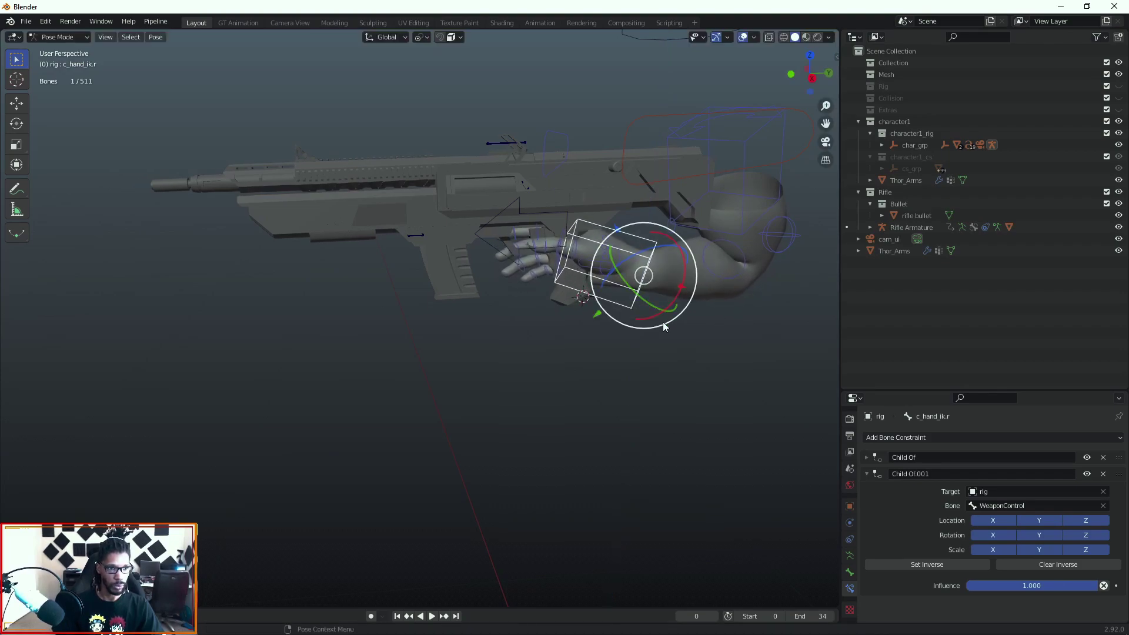
- Move the left-hand control c_hand_ik.l along its local X axis to bring the hand over to the rifle
scroll(646, 322, down, 1)
middle_drag(575, 299, 598, 333)
middle_drag(640, 93, 699, 167)
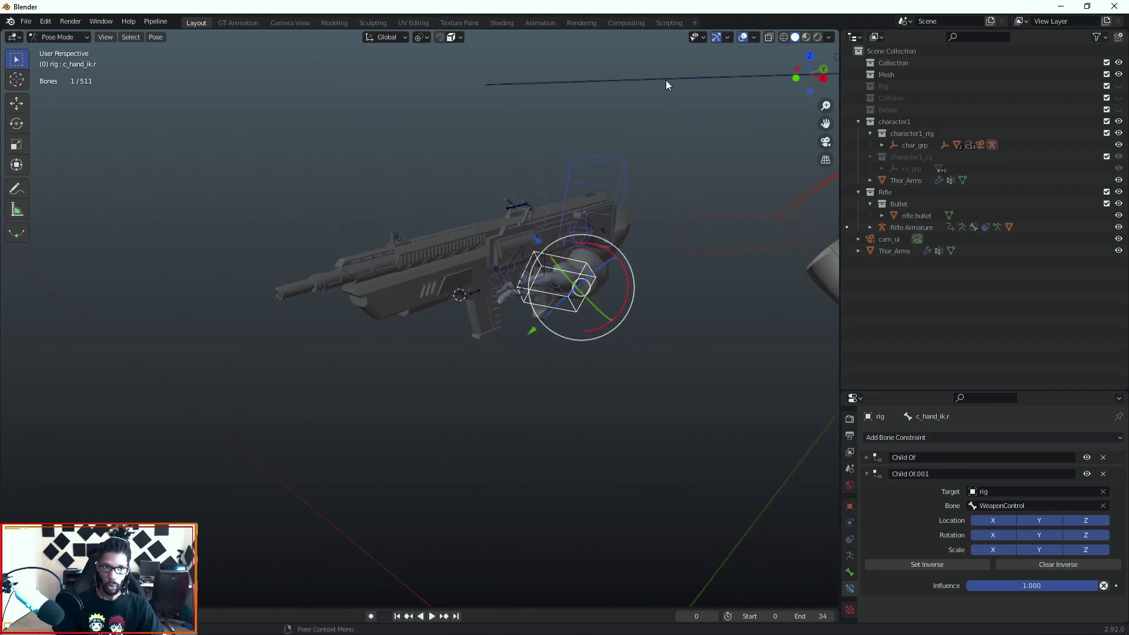
middle_drag(569, 262, 520, 259)
middle_drag(525, 308, 689, 443)
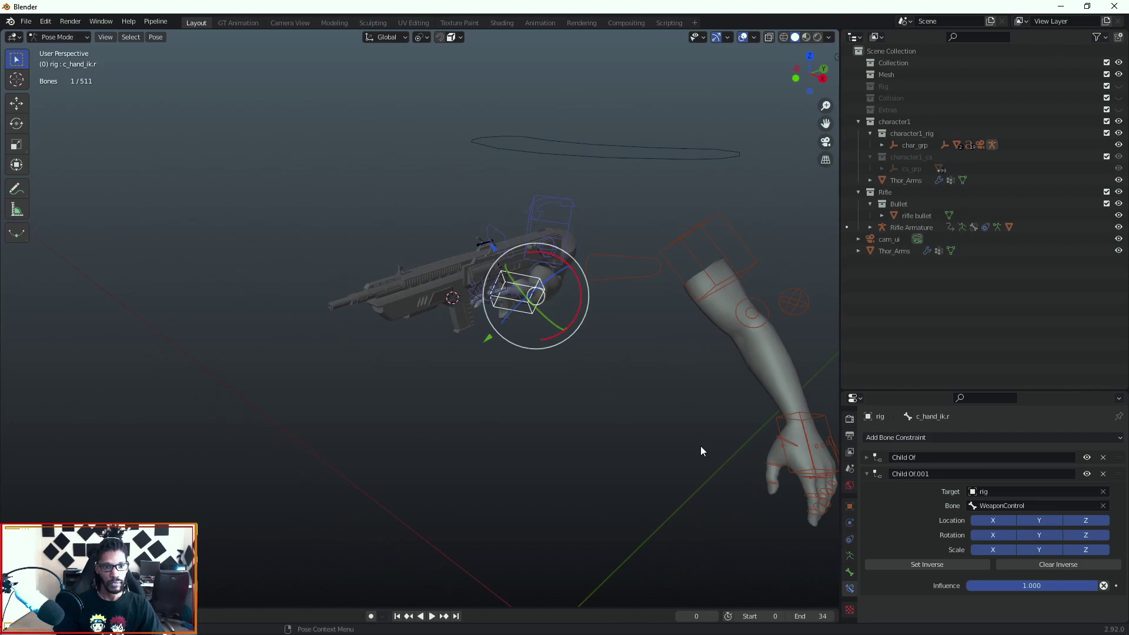
click(798, 415)
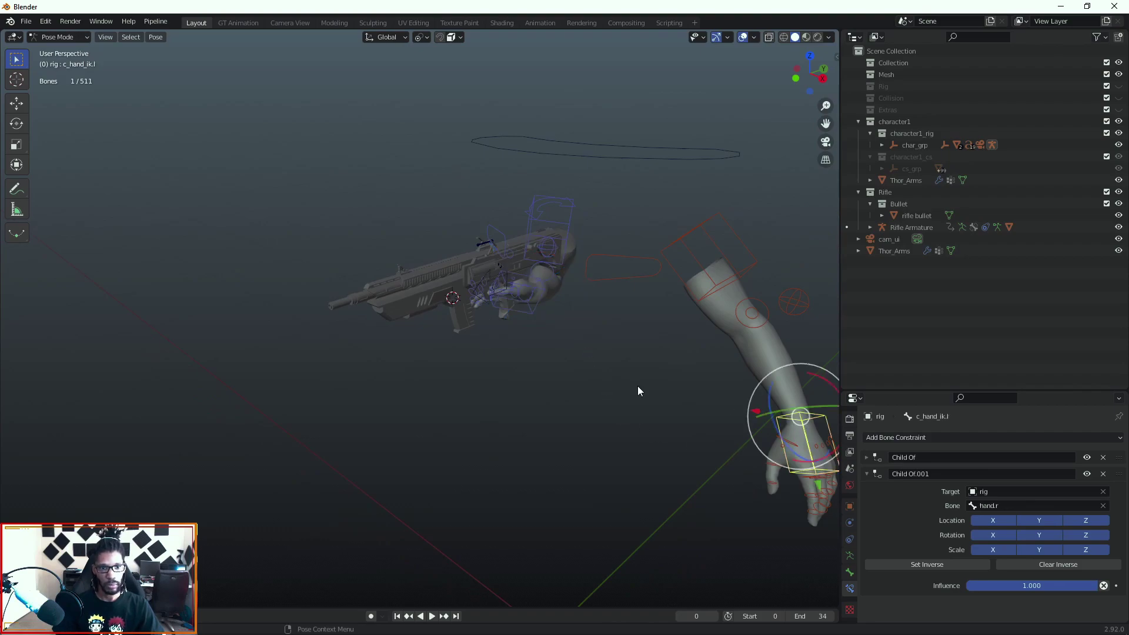
middle_drag(726, 428, 626, 397)
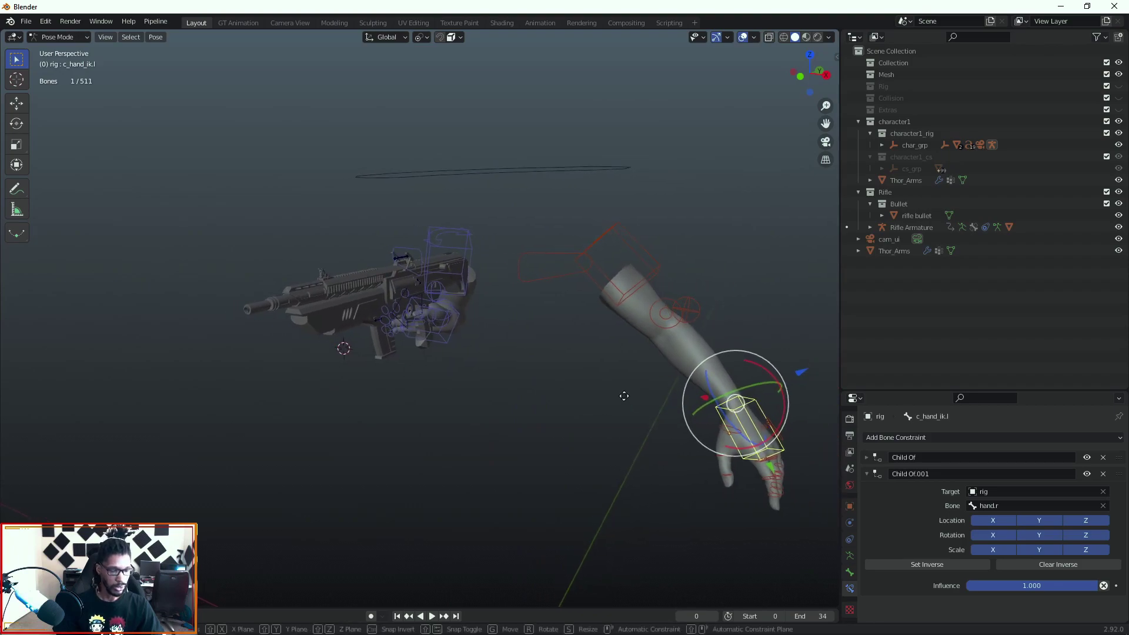
key(g)
key(x)
key(x)
key(x)
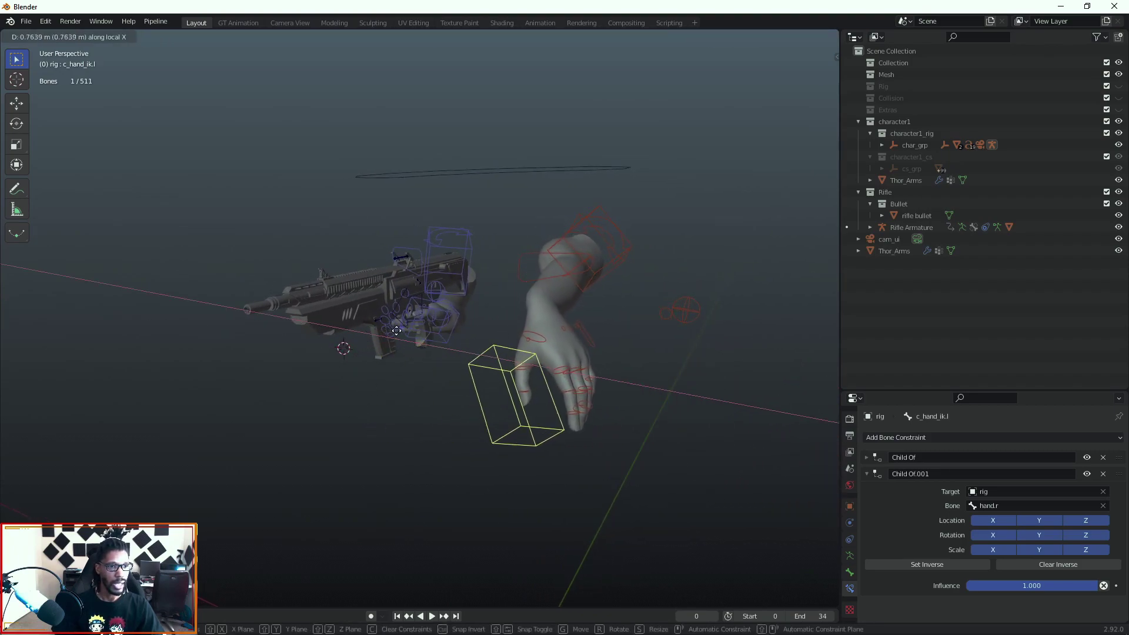
click(312, 301)
- Rotate c_hand_ik.l so the left hand's fingers point forward along the rifle
middle_drag(466, 330, 300, 375)
middle_drag(372, 357, 426, 295)
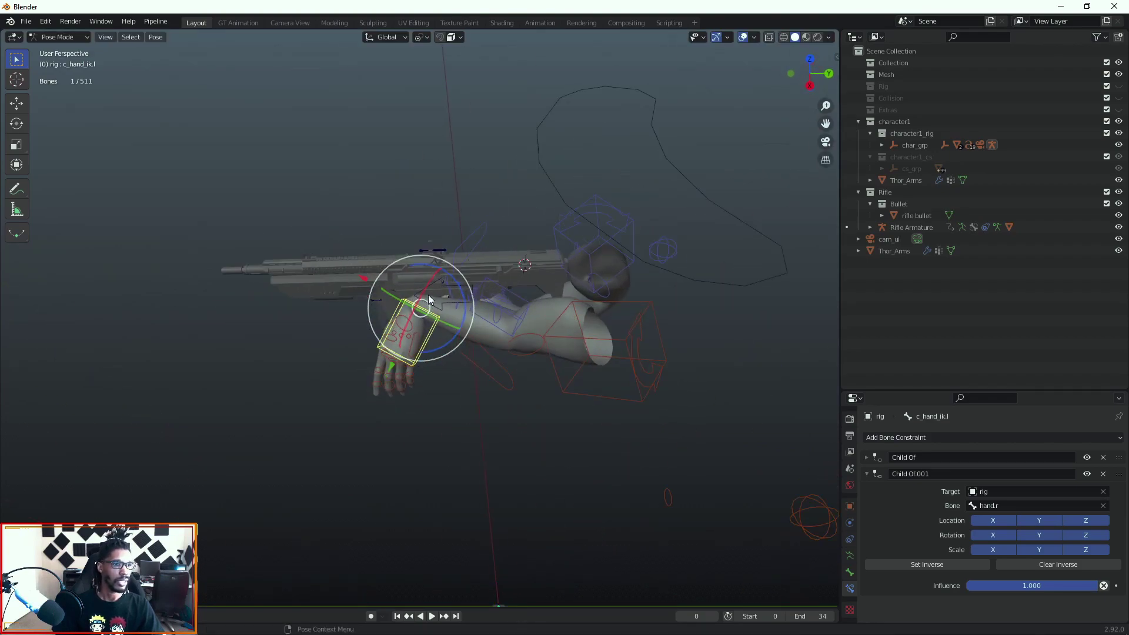
key(r)
drag(473, 316, 472, 320)
drag(429, 286, 446, 304)
middle_drag(446, 304, 317, 126)
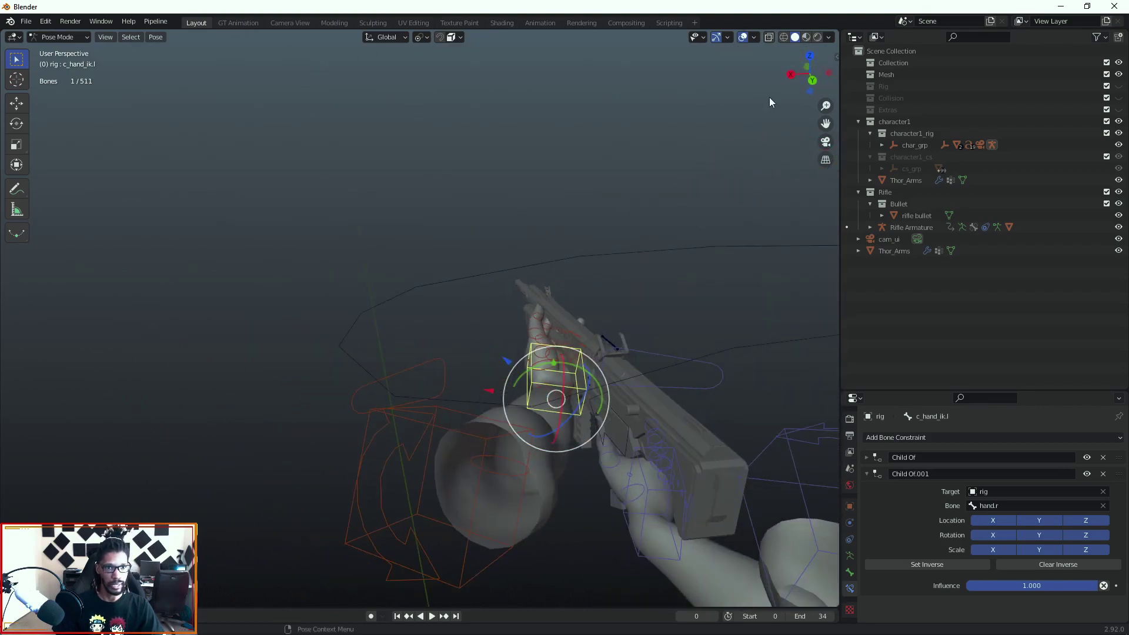
- Set the viewport's object gizmo orientation to Local and rotate c_hand_ik.l to turn the left hand's palm toward the rifle
click(754, 37)
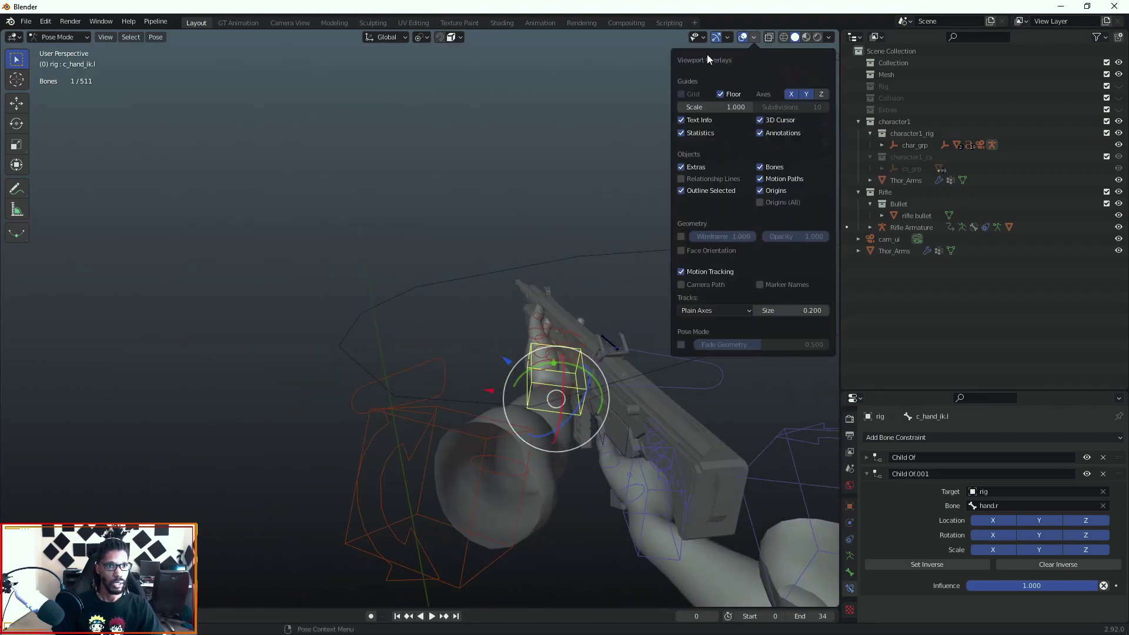
click(729, 41)
click(726, 137)
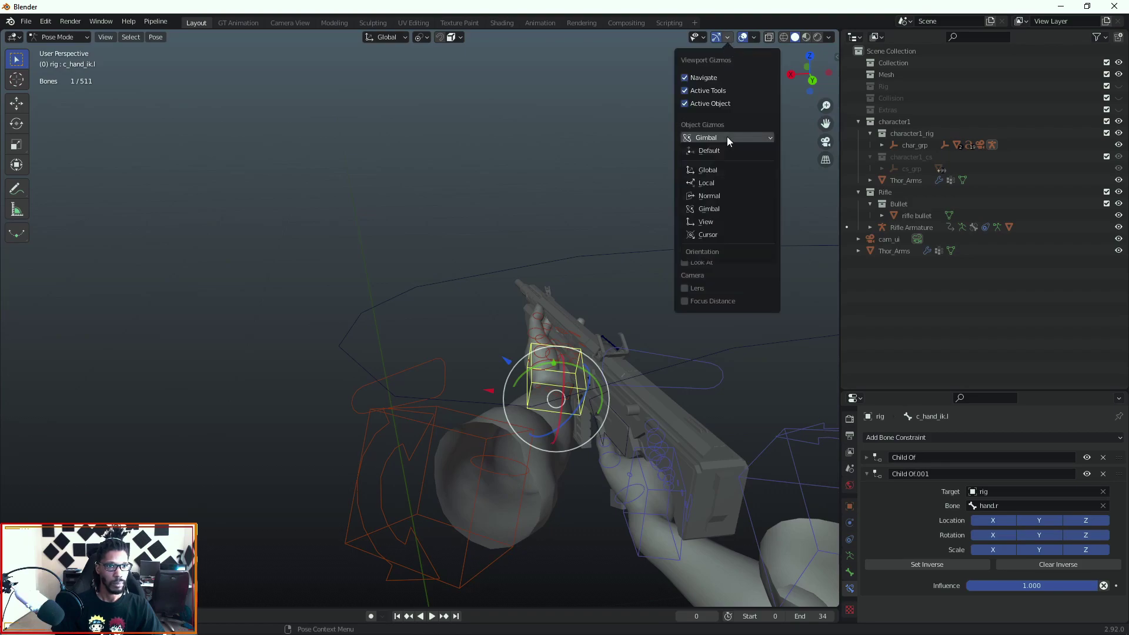
click(708, 182)
middle_drag(564, 231, 557, 294)
middle_drag(527, 392, 708, 353)
drag(544, 467, 538, 504)
middle_drag(541, 500, 625, 525)
- Shift c_hand_ik.l along the global X axis to fit the left hand against the rifle, and deselect it
key(g)
key(x)
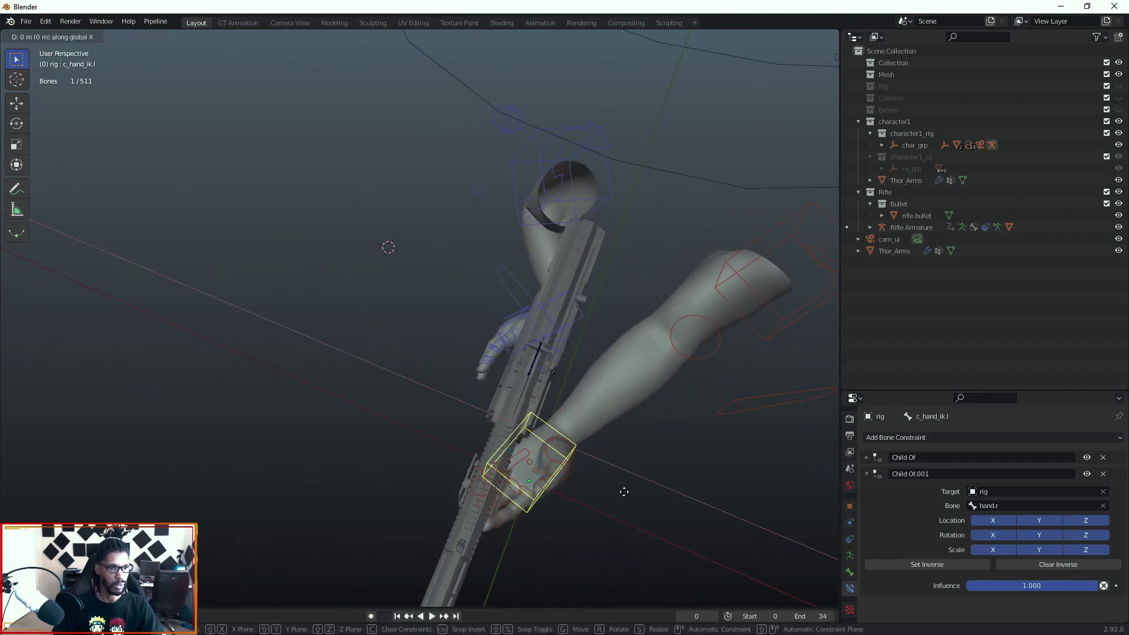
click(596, 486)
middle_drag(597, 486, 526, 422)
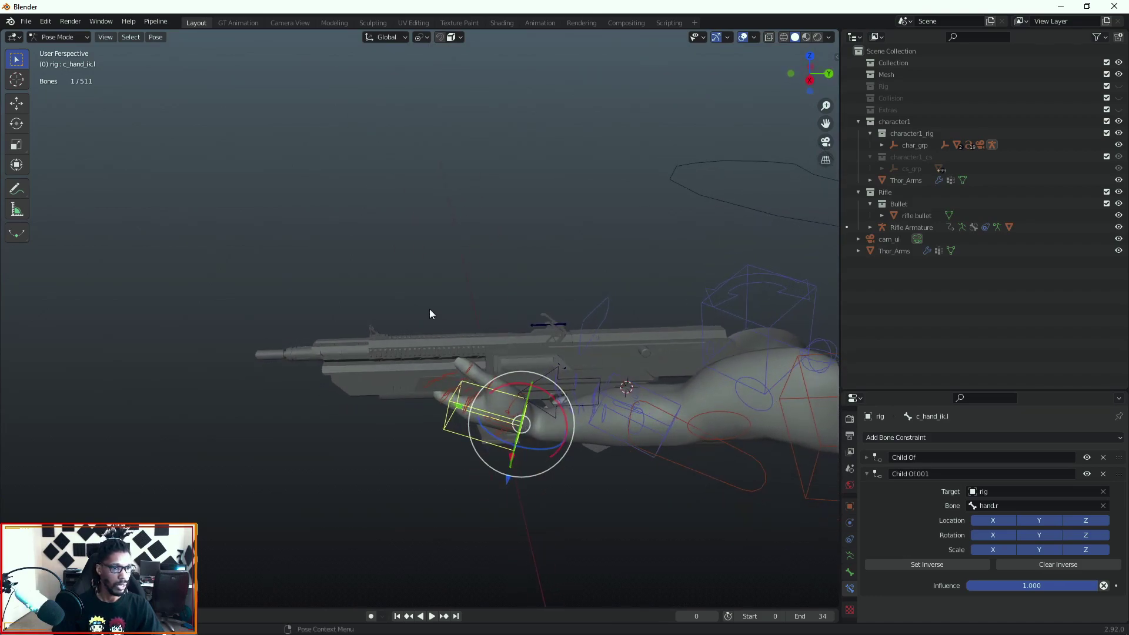
scroll(728, 234, down, 4)
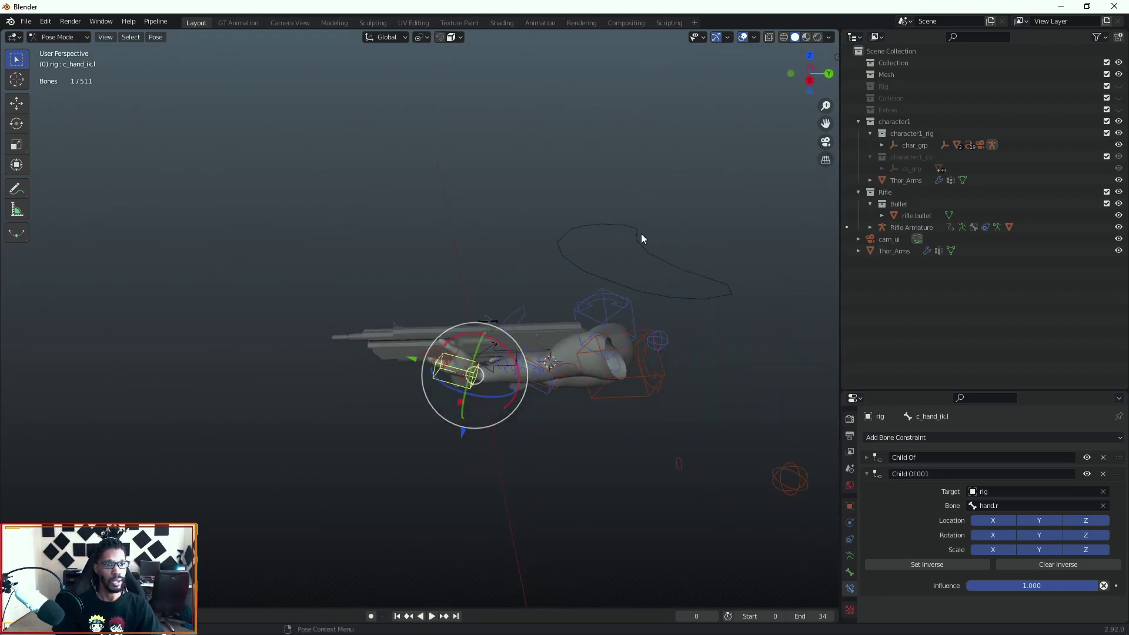
middle_drag(641, 232, 705, 266)
middle_drag(500, 370, 675, 312)
click(572, 351)
mouse_move(573, 351)
middle_down()
mouse_move(580, 365)
mouse_move(562, 368)
middle_up()
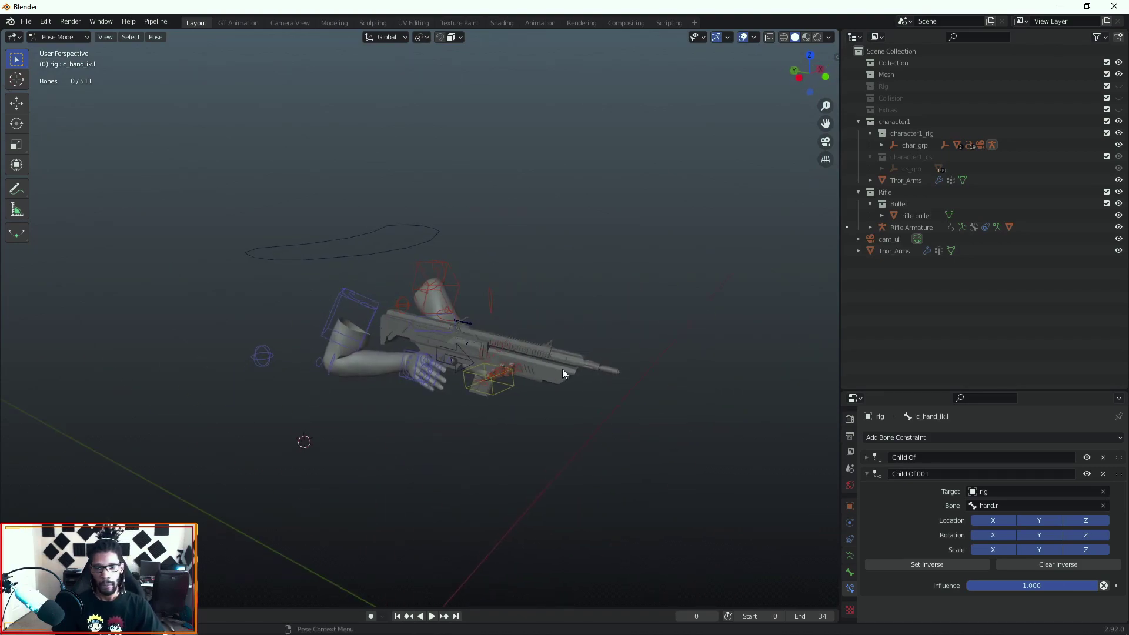
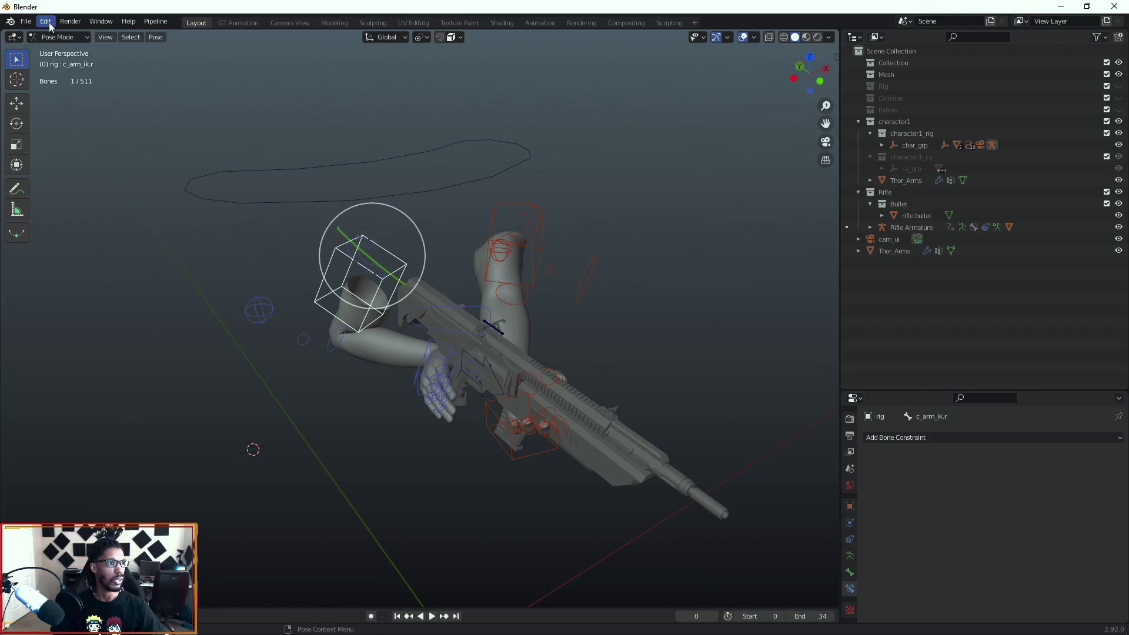
- Start an Auto-Rig Pro FBX export with the Unreal Engine target and Humanoid rig type
click(26, 22)
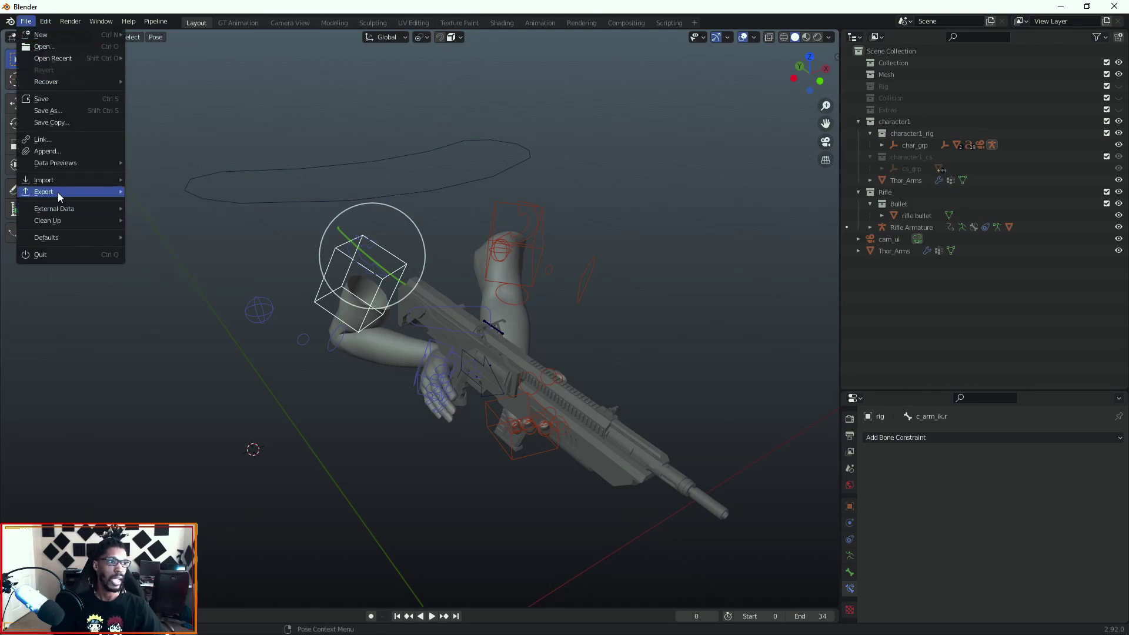
mouse_move(61, 213)
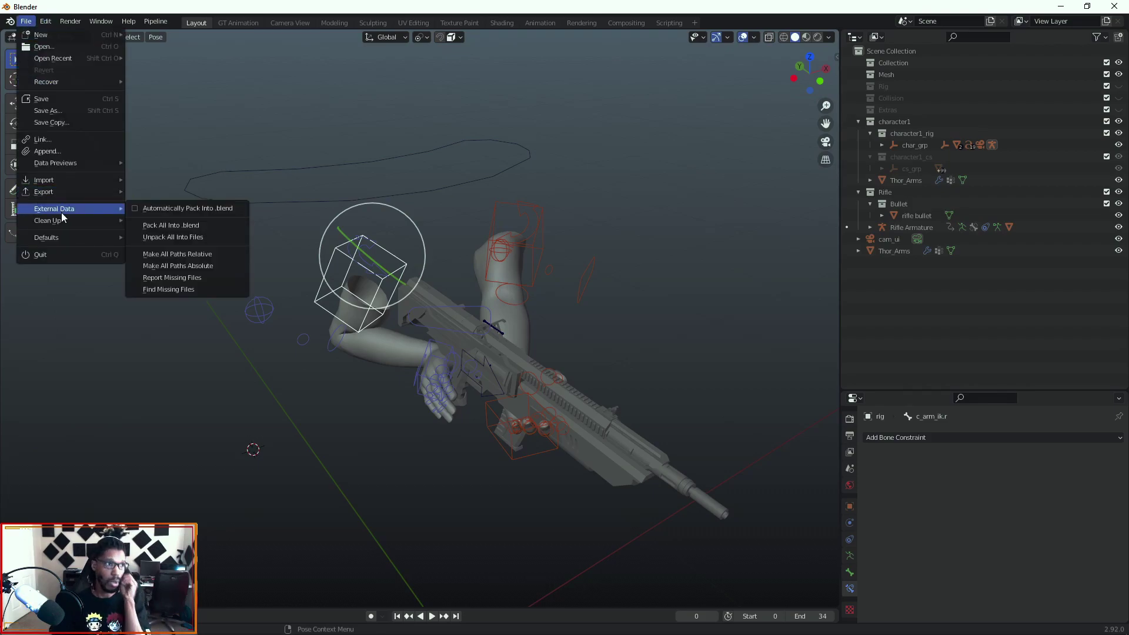
mouse_move(59, 193)
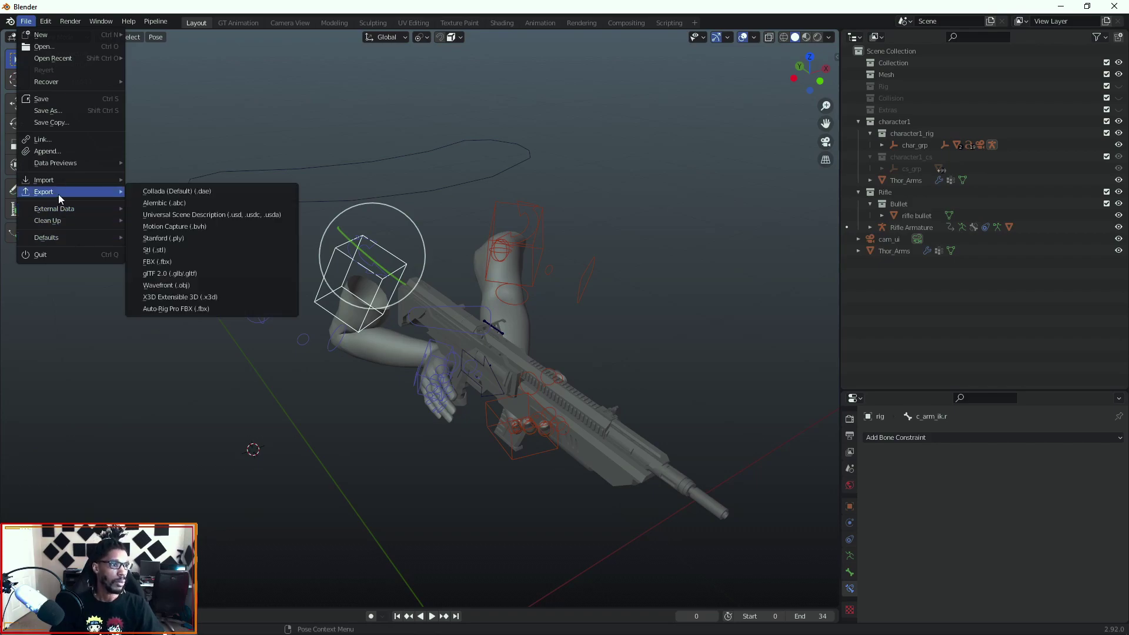
click(192, 310)
drag(672, 128, 607, 116)
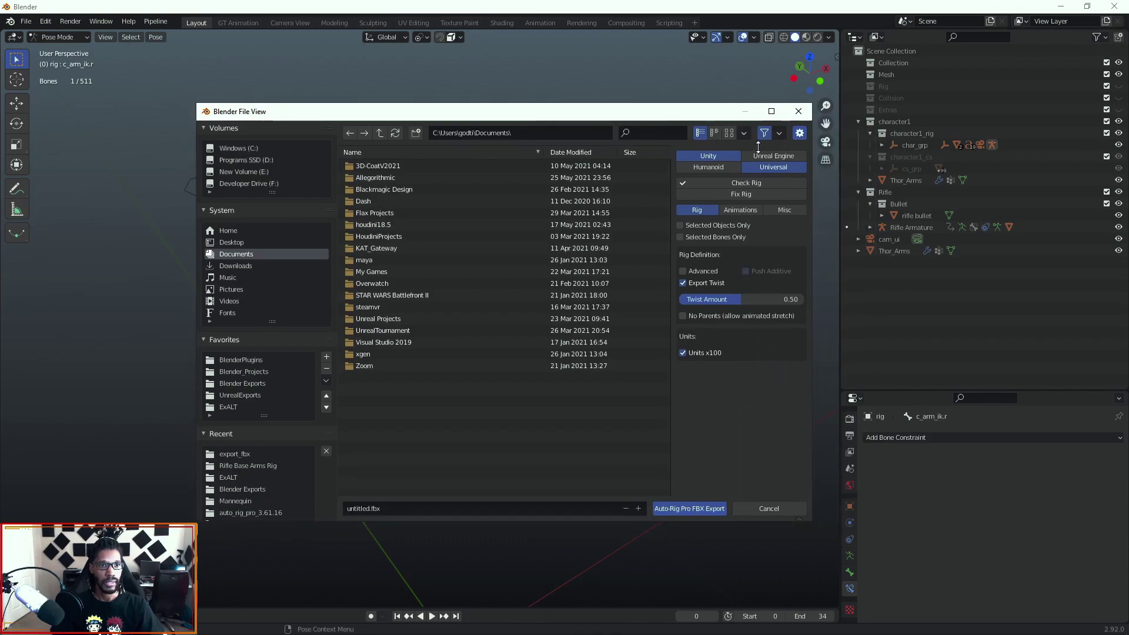
click(773, 156)
click(724, 167)
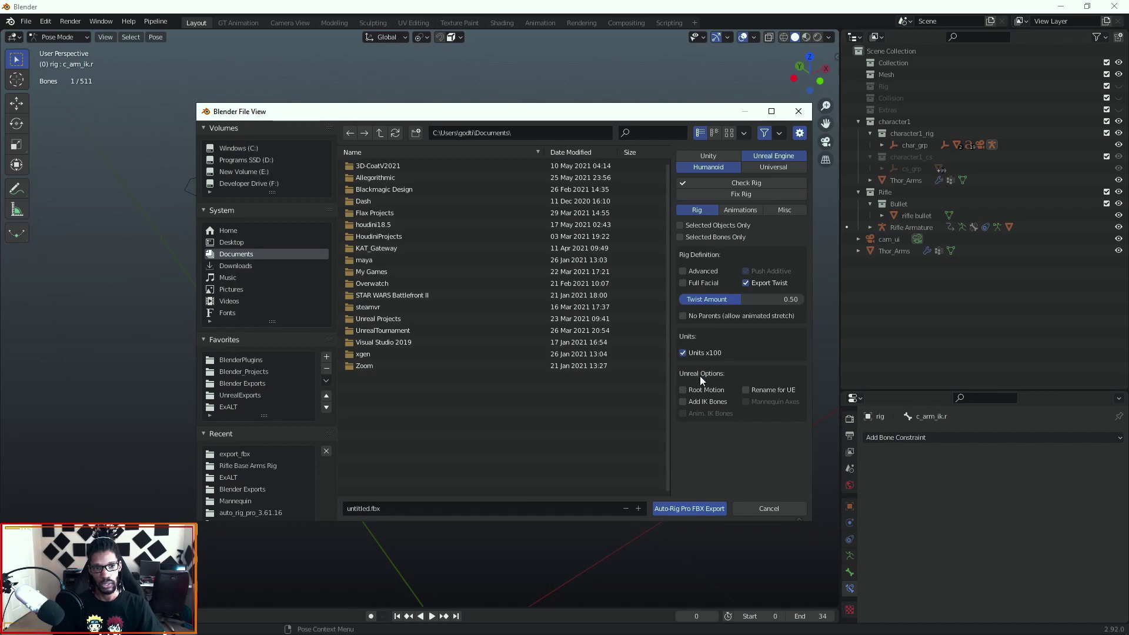
- Enable Add IK Bones, Rename for UE and Mannequin Axes in the export's Unreal options
click(682, 402)
click(745, 390)
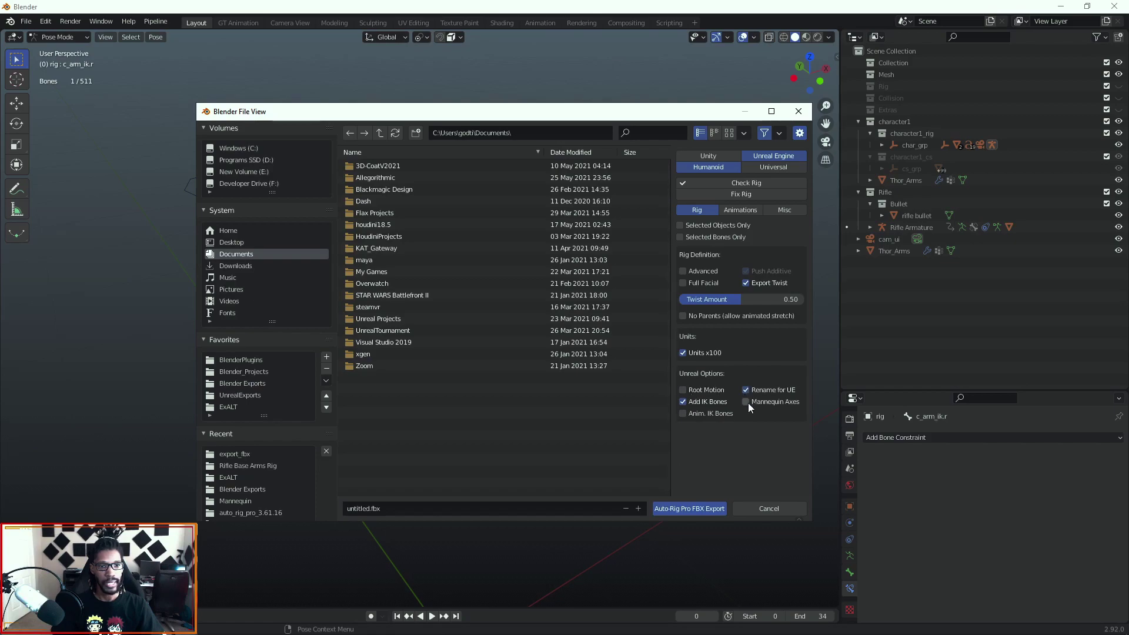
click(746, 402)
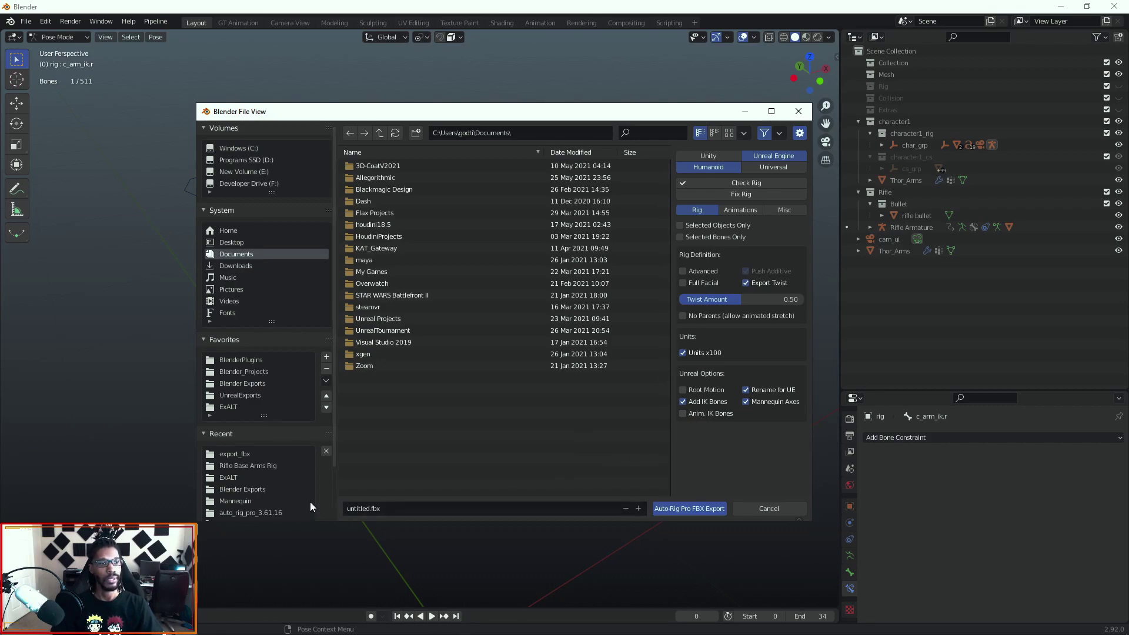
- Export the rig to the ExALT folder as TestARP_1.fbx, basing the name on the existing TestARP_0.fbx
click(227, 407)
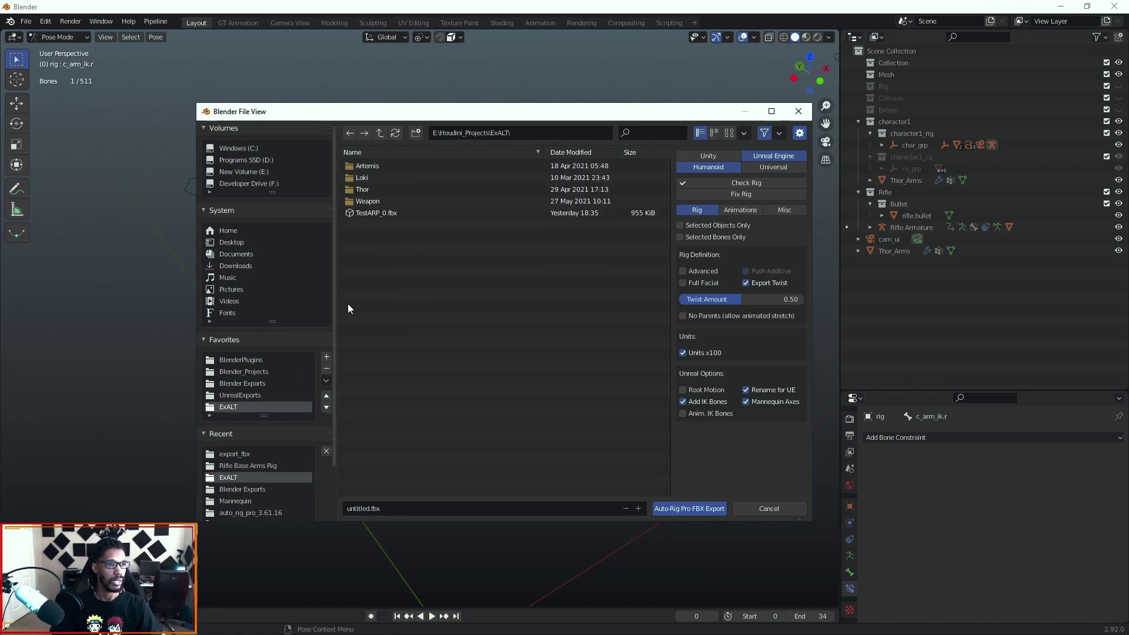
click(372, 213)
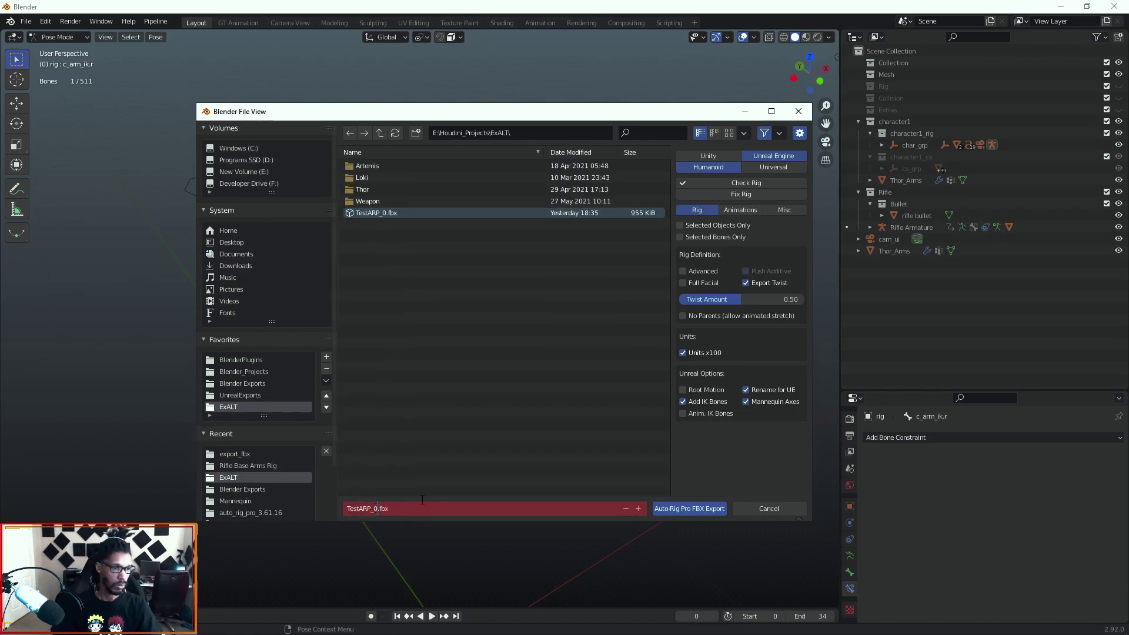
key(BackSpace)
text(1)
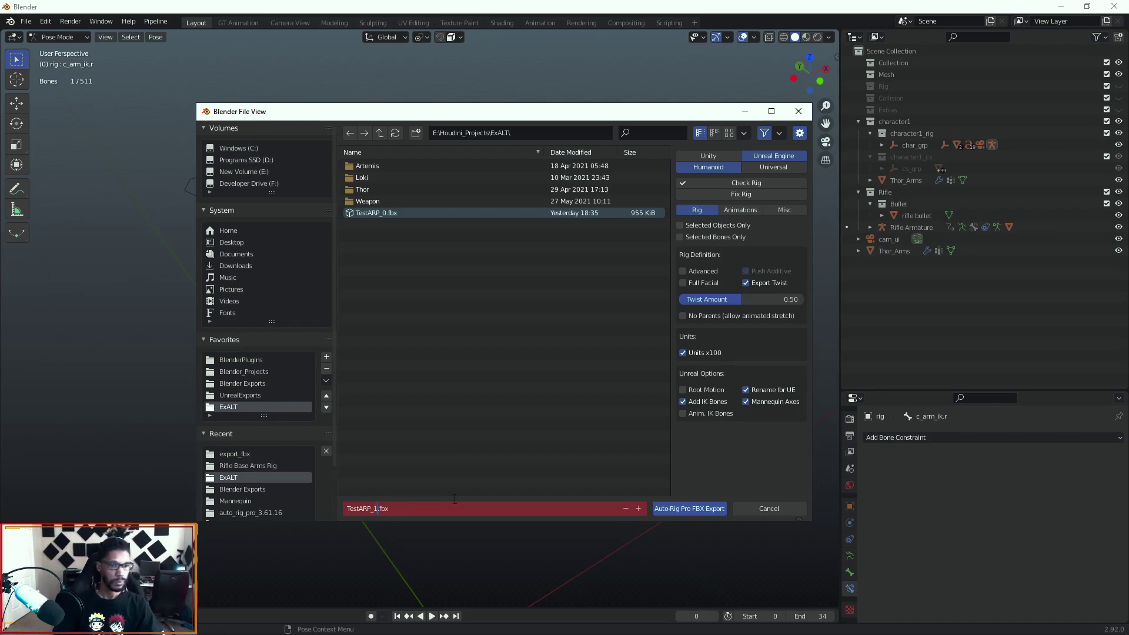
click(700, 508)
click(673, 513)
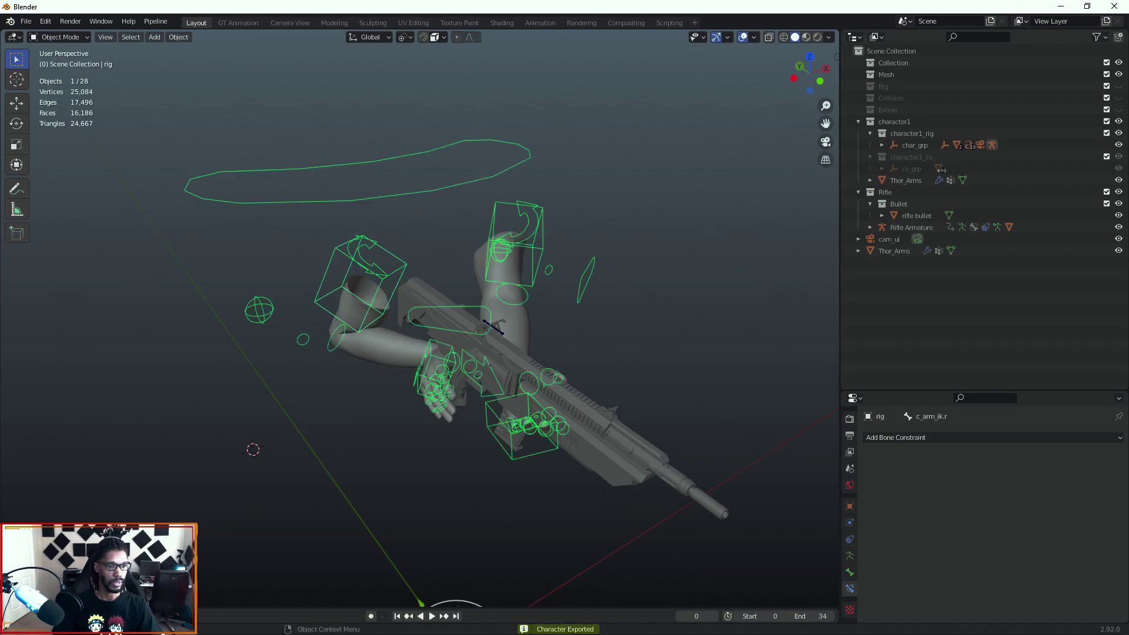
- Switch to the Unreal Editor, check the contents of the Test folder inside _PROTOTYPE, and return to the _PROTOTYPE folder
click(1060, 7)
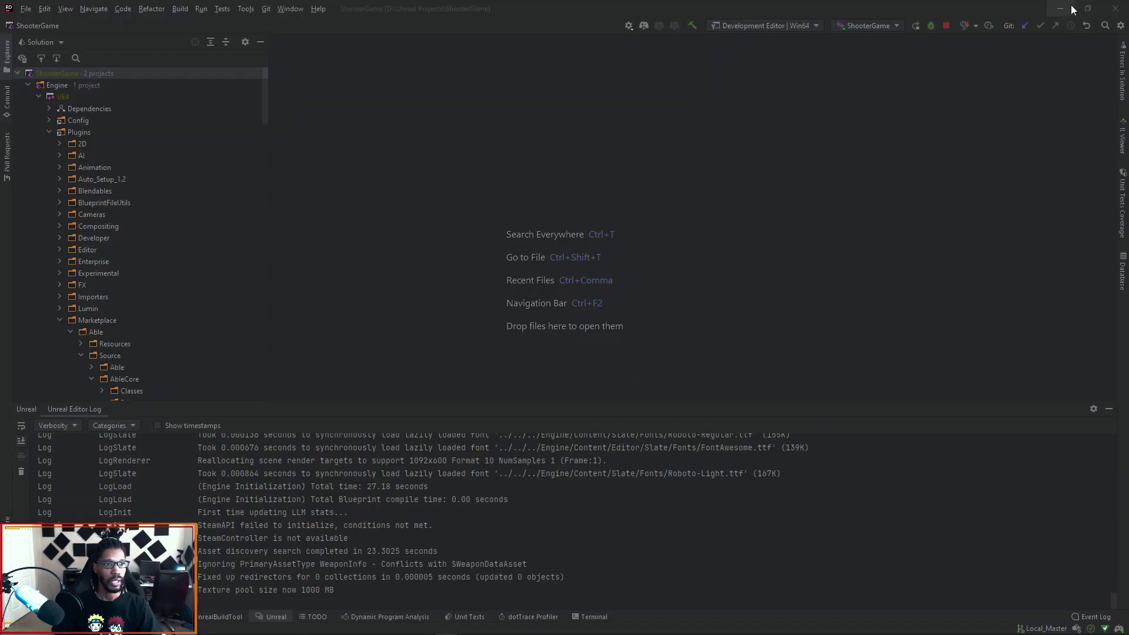
key(alt+Tab)
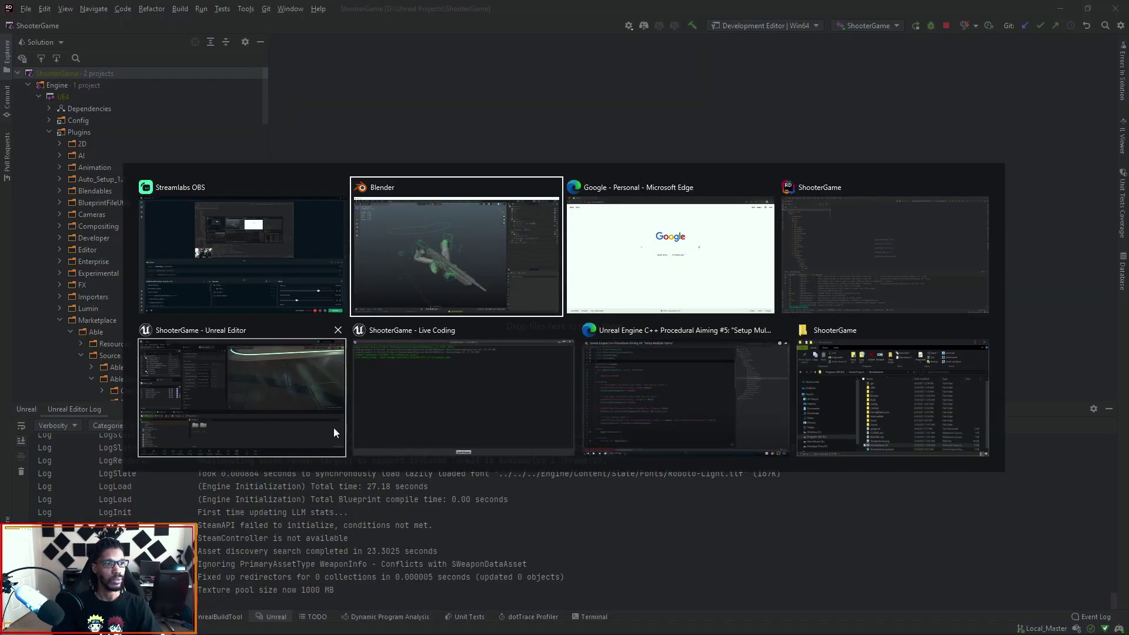
click(333, 428)
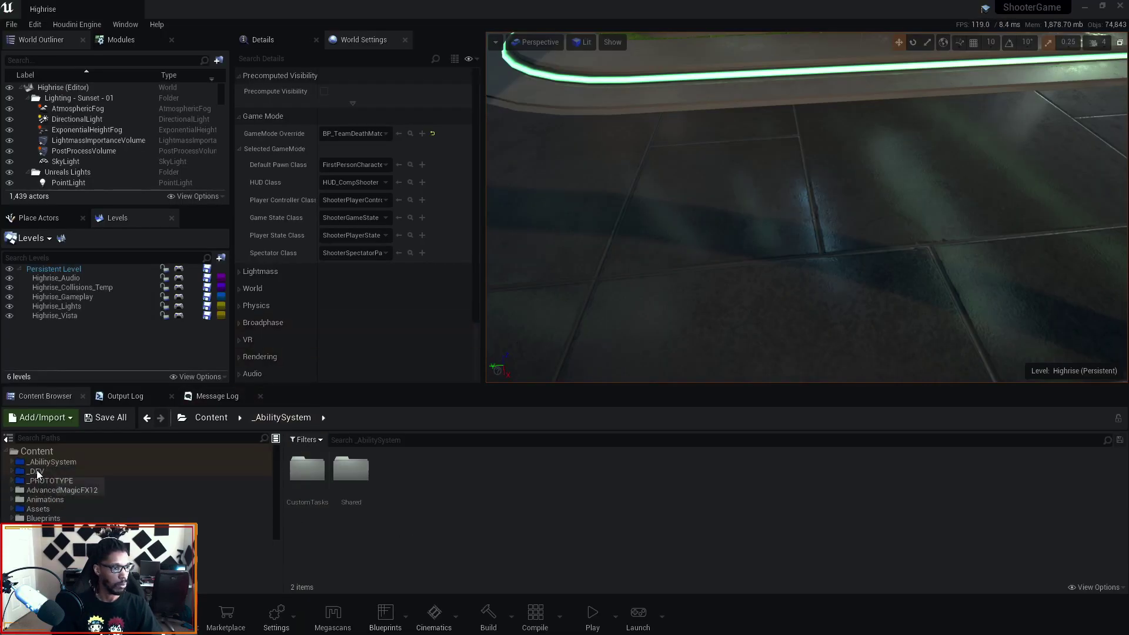
click(50, 480)
double_click(399, 481)
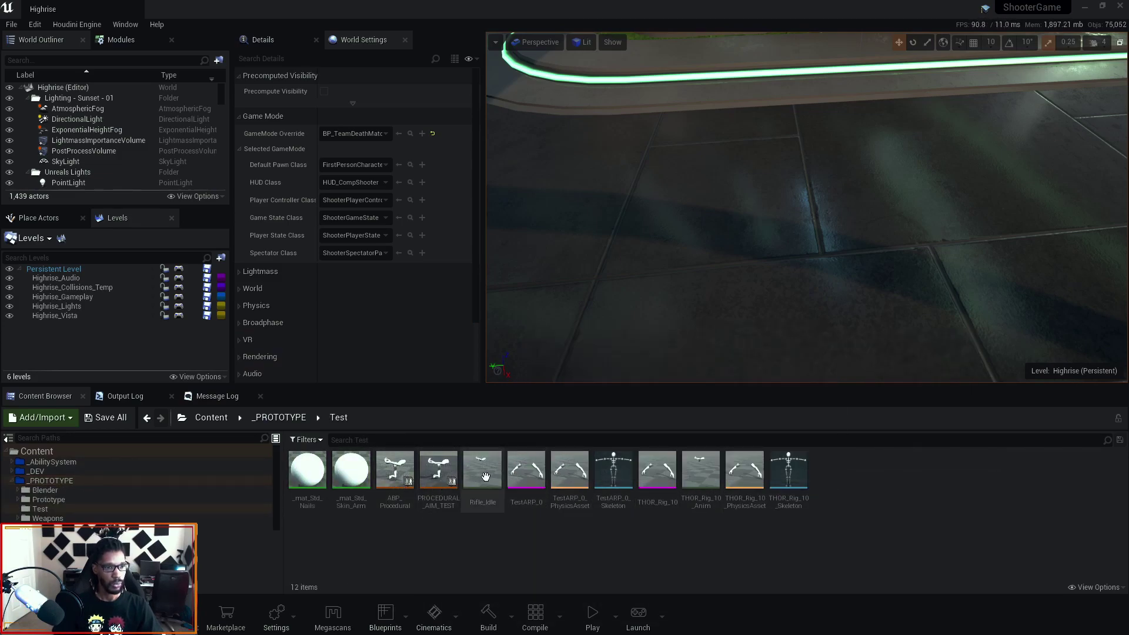
key(alt+Left)
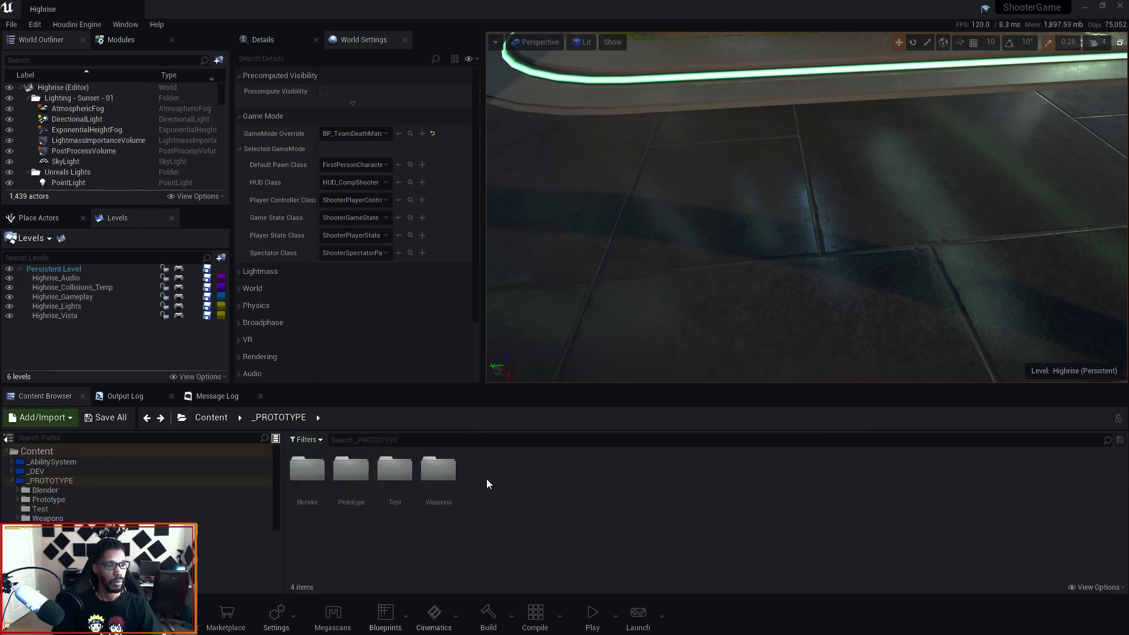
- Create a new folder named Youtuve inside the _PROTOTYPE folder
right_click(485, 478)
click(545, 122)
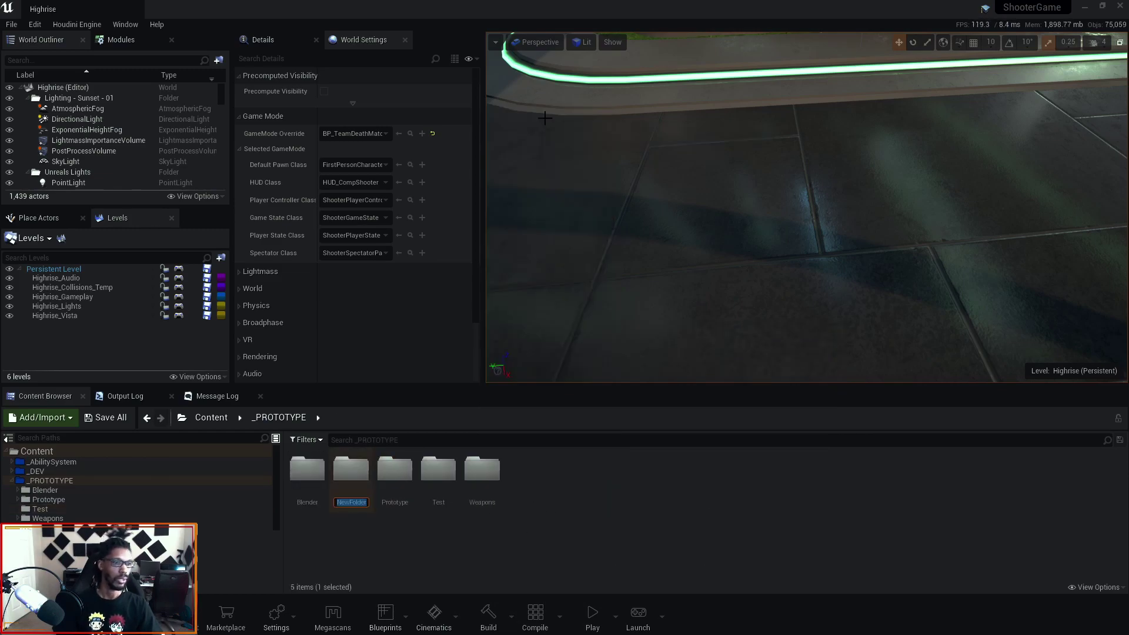
text(Youtuve)
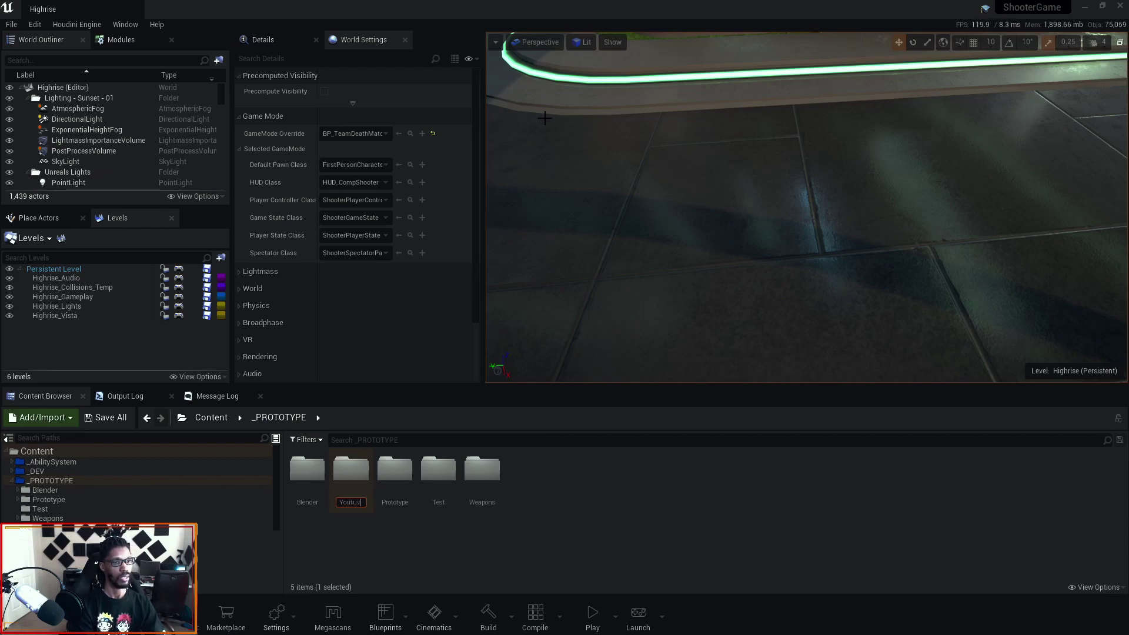
key(Return)
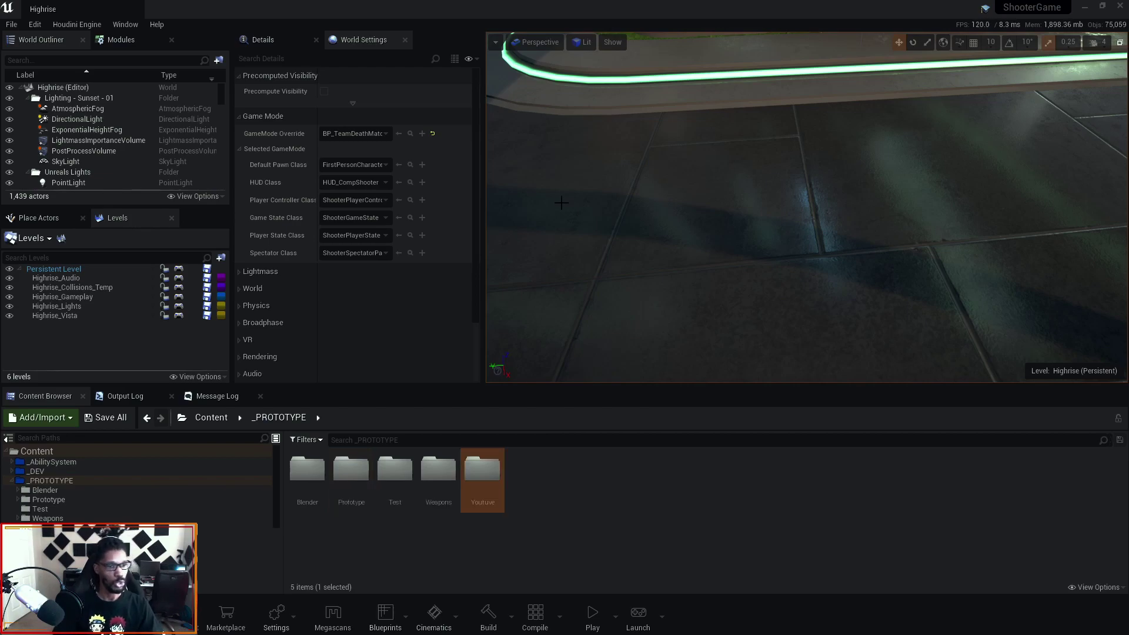
- Import TestARP_1.fbx into the Youtuve folder as a skeletal mesh with no existing skeleton assigned, keeping the default import options
double_click(483, 473)
right_click(374, 469)
click(438, 143)
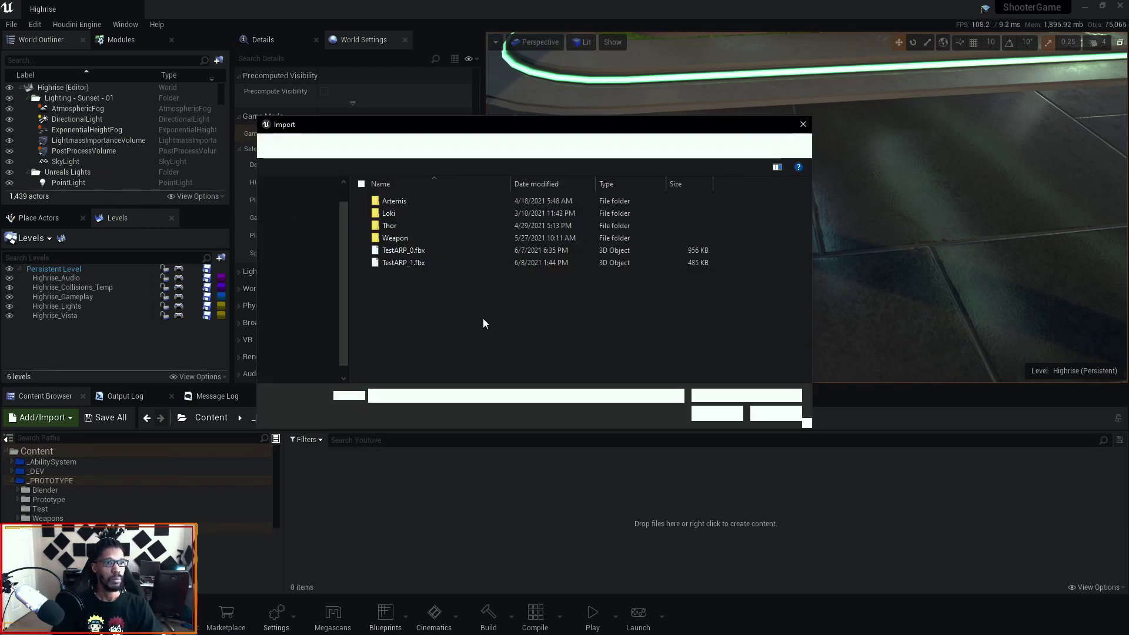
double_click(400, 262)
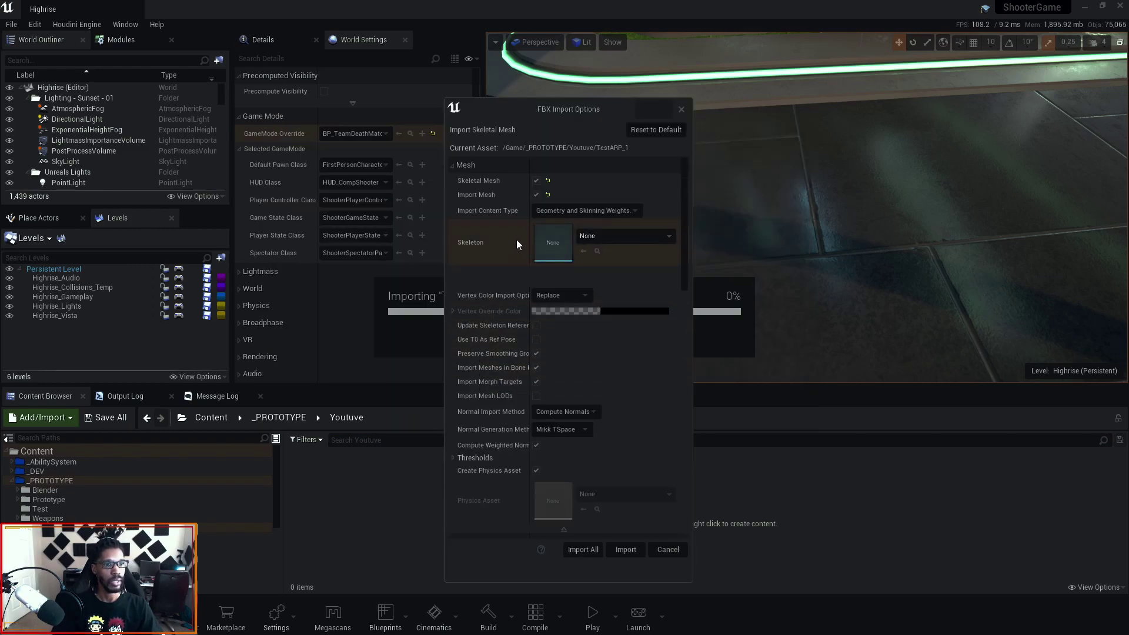
scroll(484, 378, down, 10)
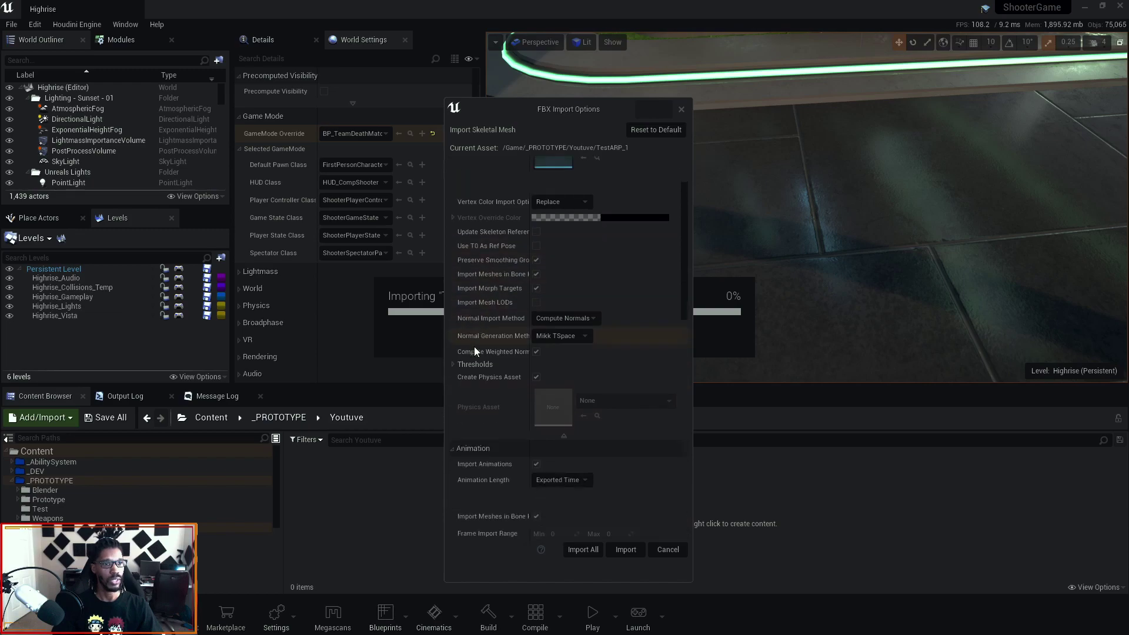
scroll(486, 453, down, 8)
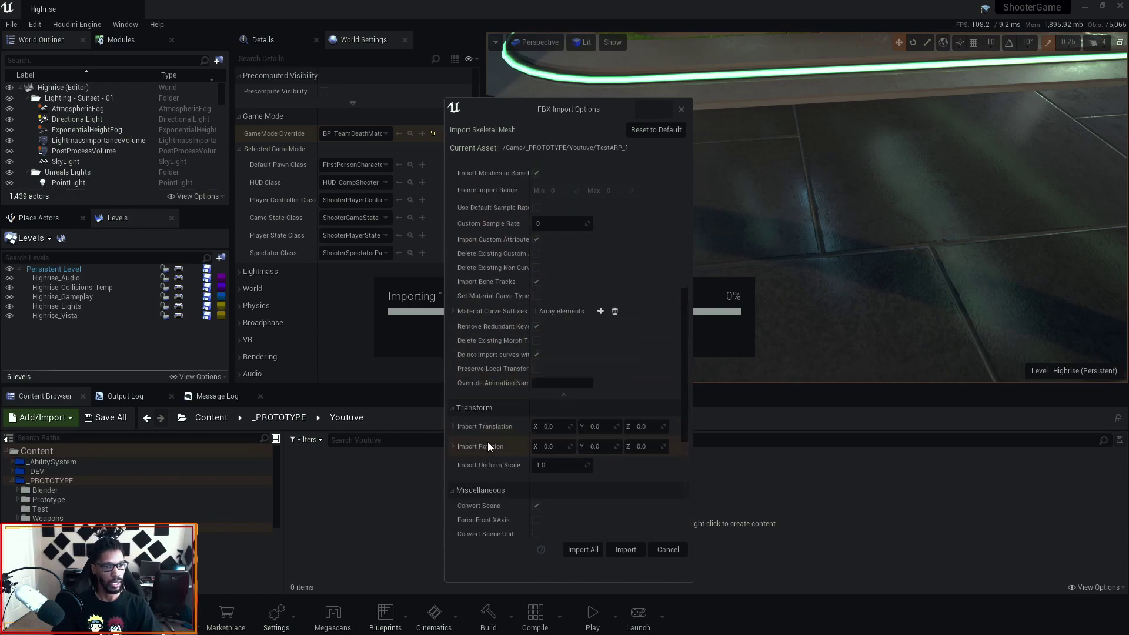
click(583, 549)
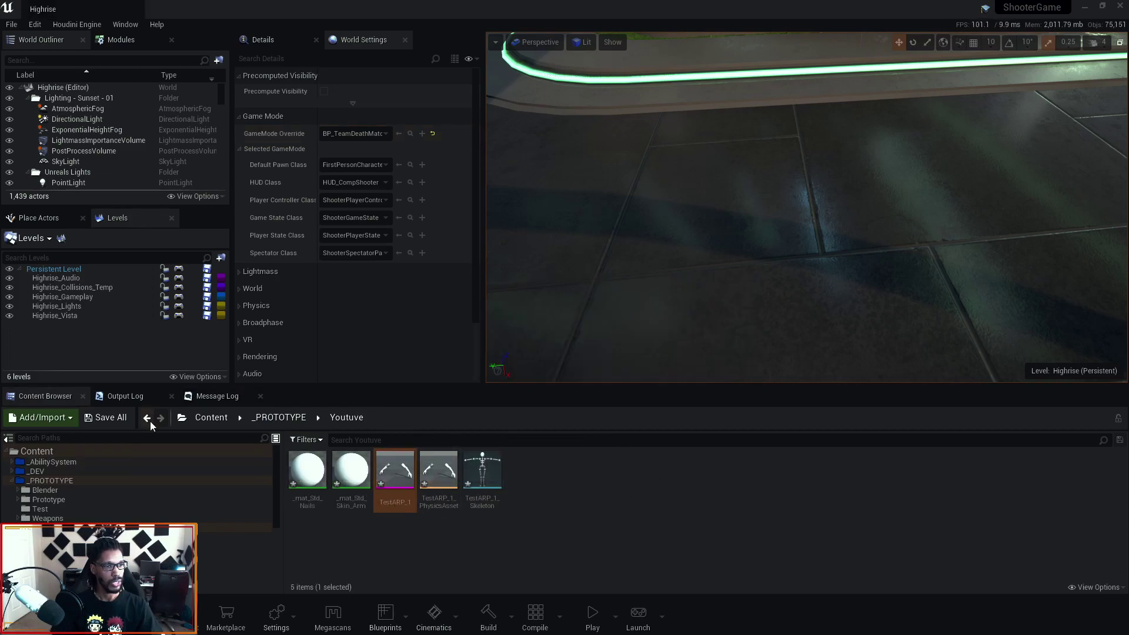
- Check the Message Log for messages about the FBX import, and switch back to Blender
click(218, 397)
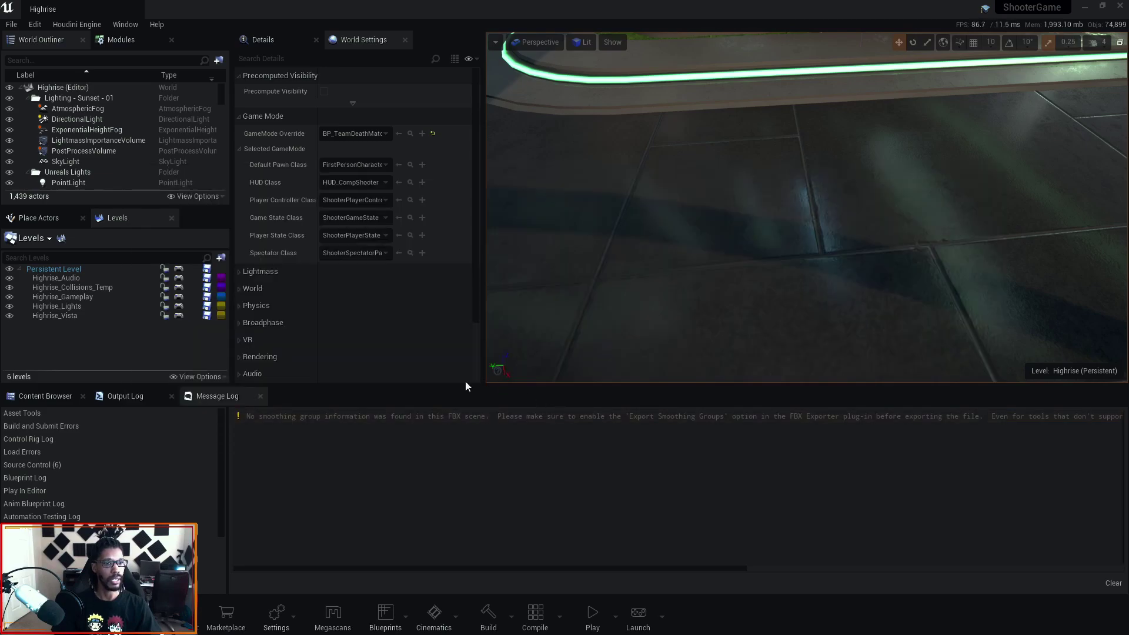
key(alt+Tab)
click(673, 249)
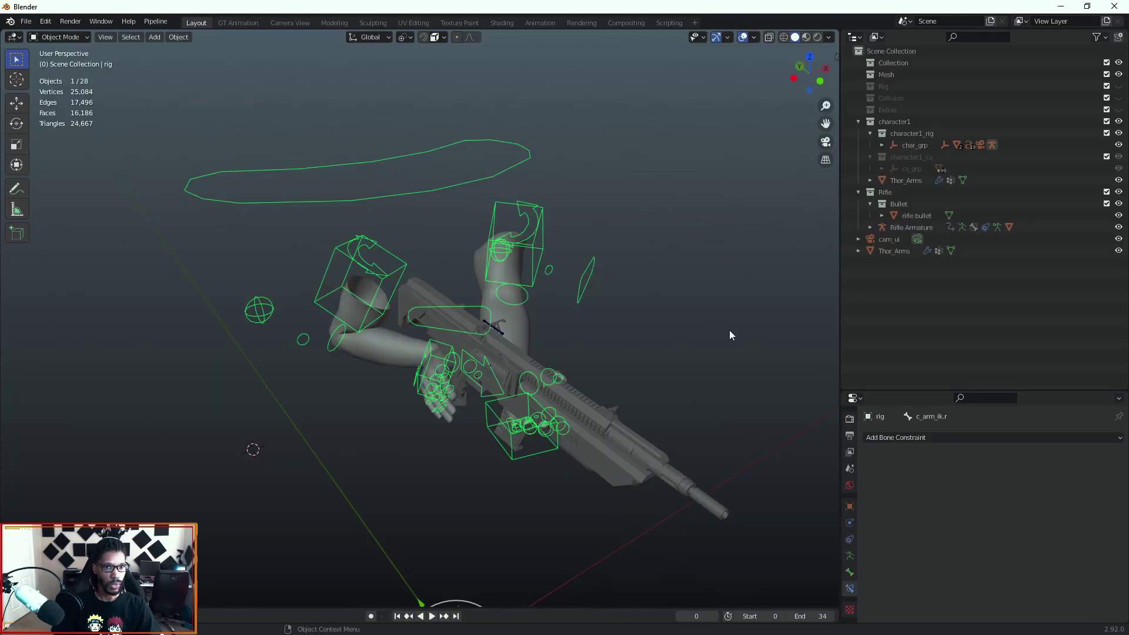
click(26, 21)
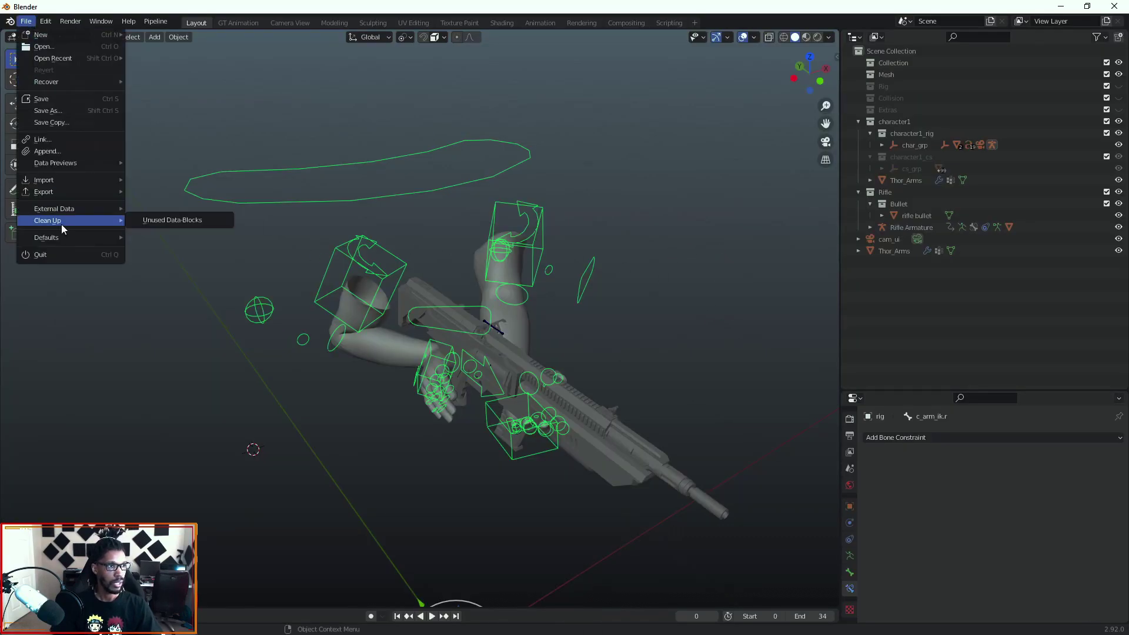
mouse_move(59, 241)
mouse_move(65, 191)
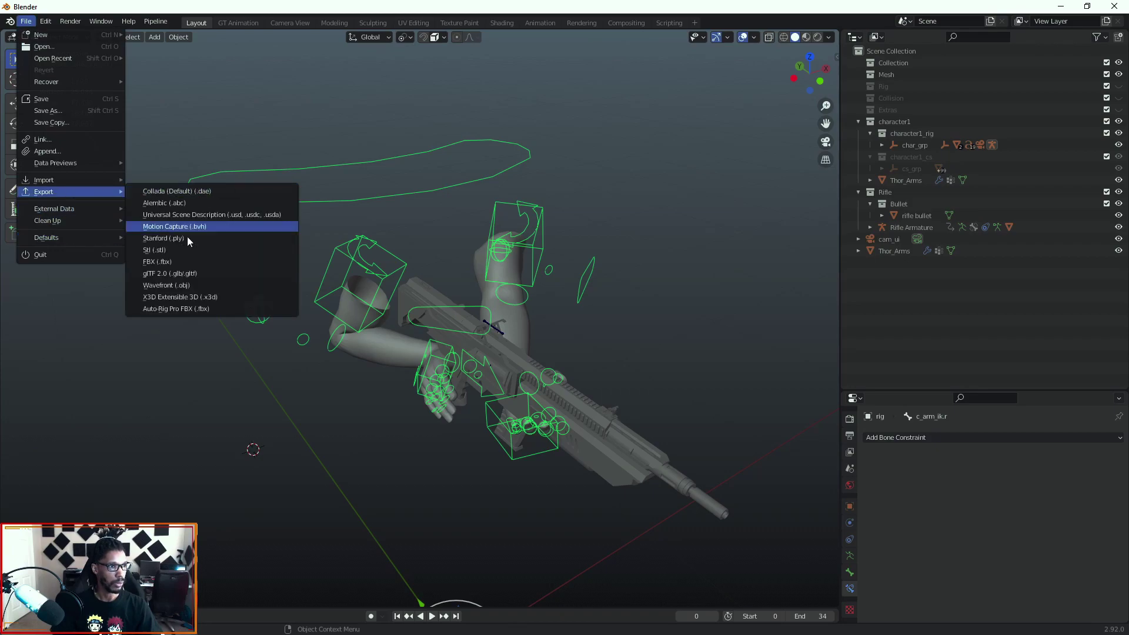
click(181, 265)
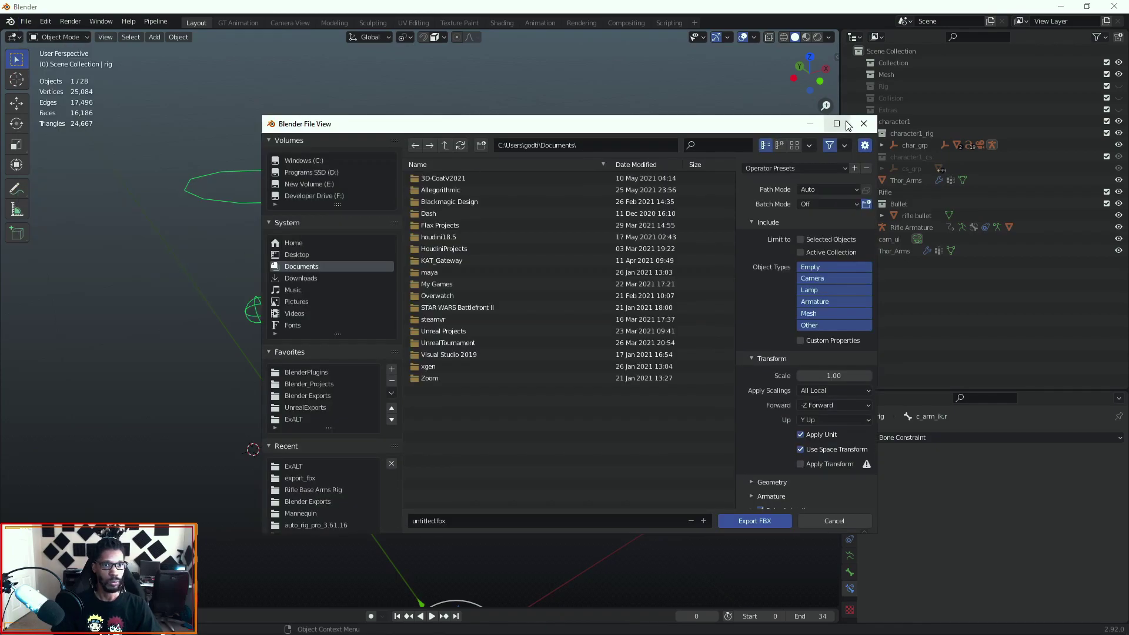
key(Escape)
- Re-export the rig as an Auto-Rig Pro FBX with Smoothing set to Face, overwriting TestARP_1.fbx in the ExALT folder
click(26, 22)
mouse_move(51, 193)
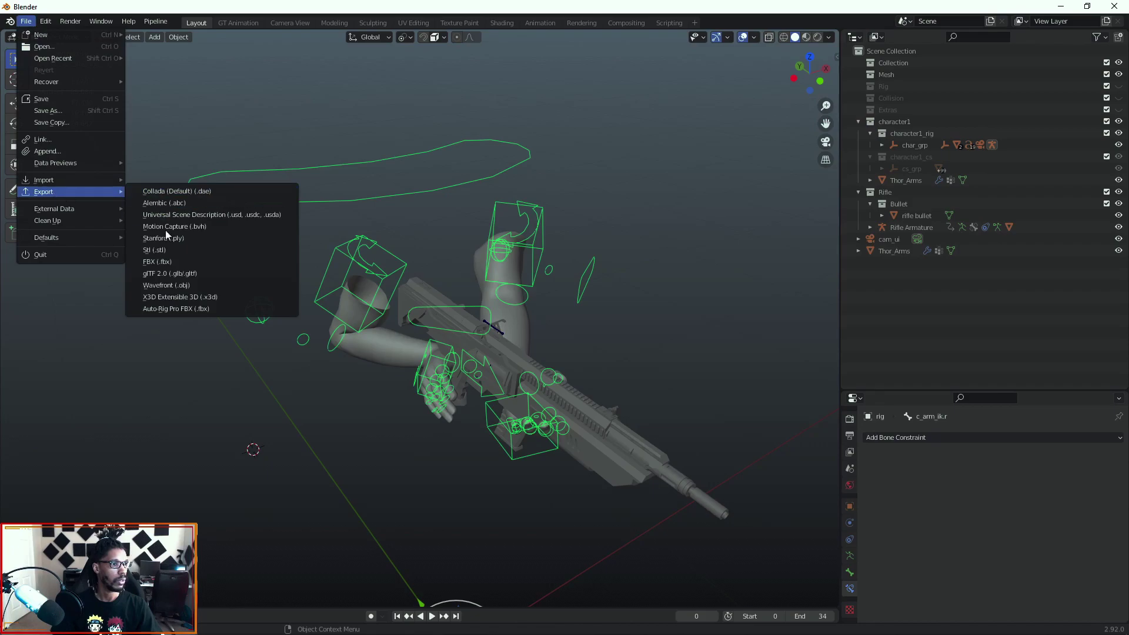
click(169, 308)
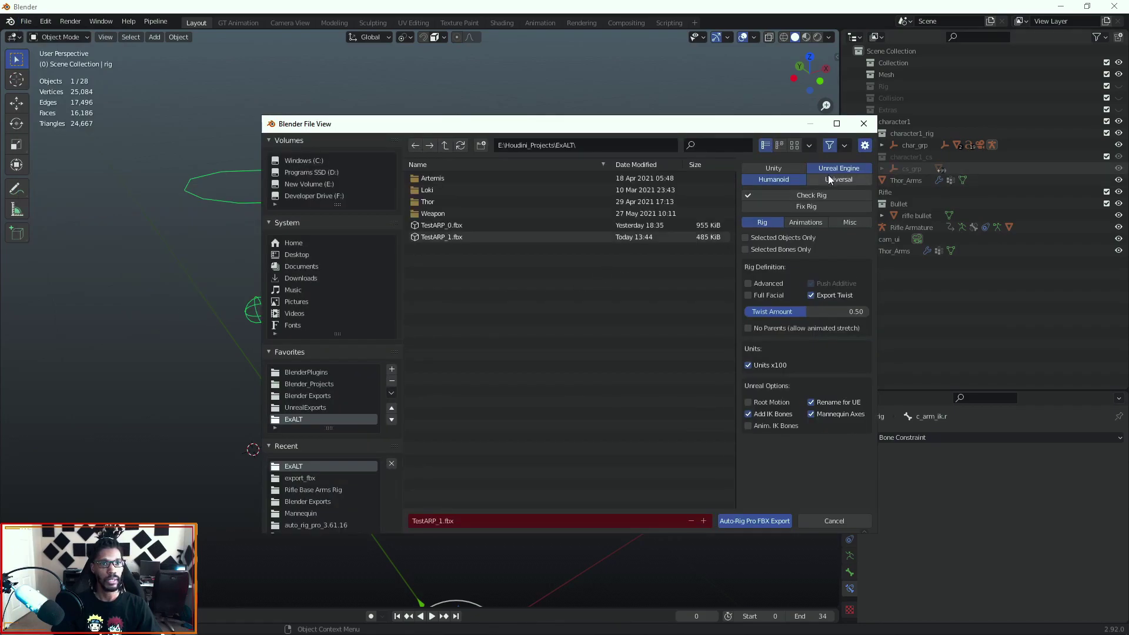
click(847, 223)
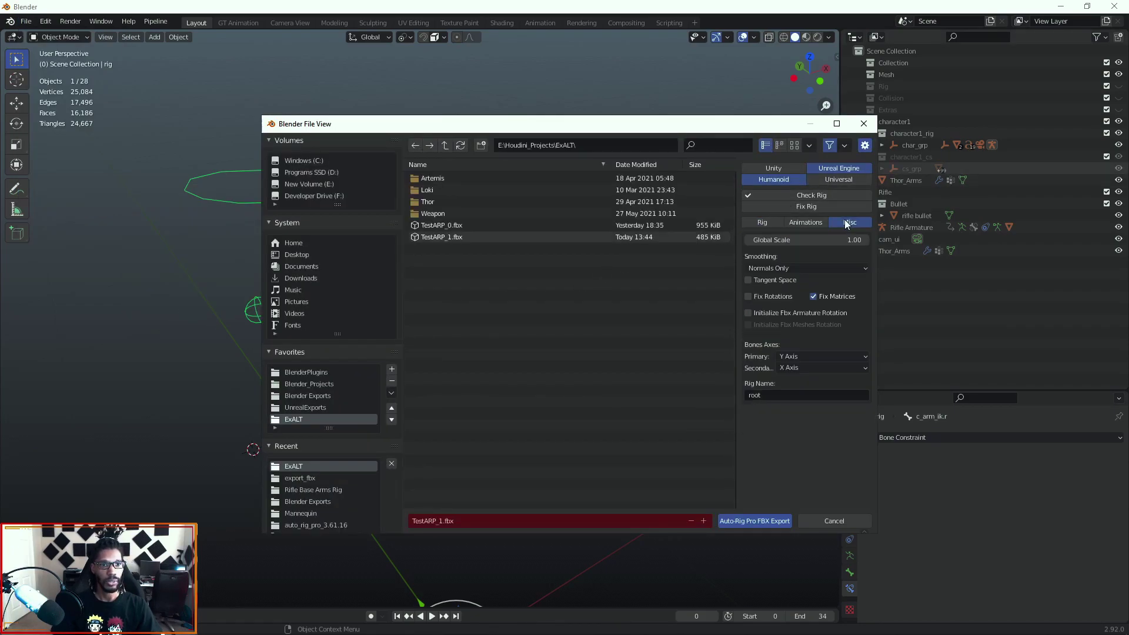
click(788, 267)
click(774, 294)
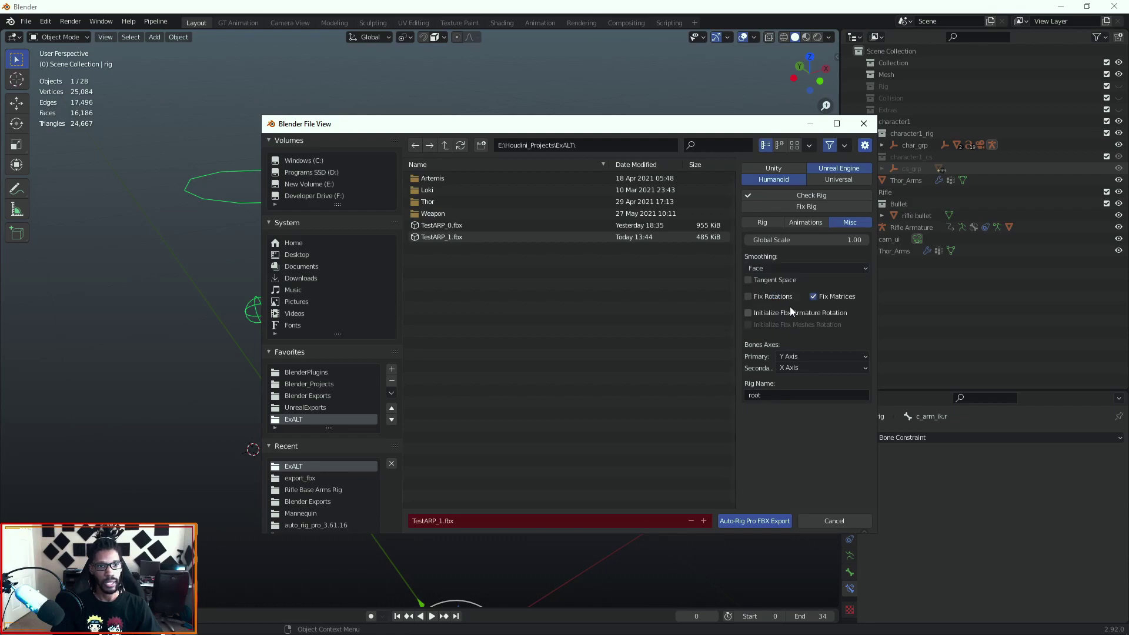
click(809, 223)
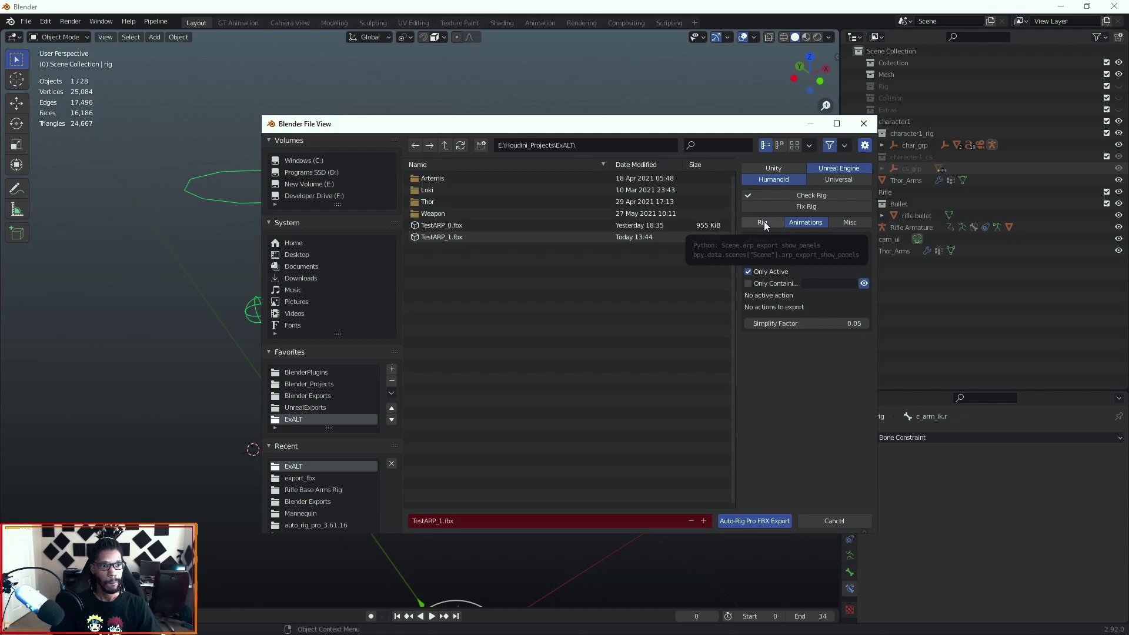
click(736, 521)
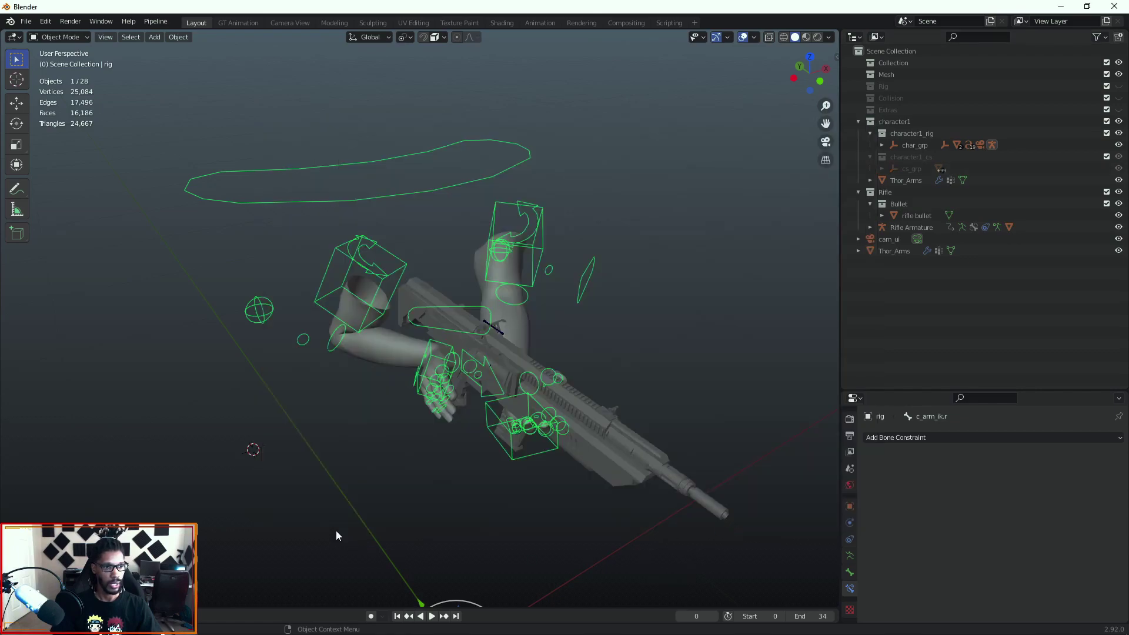
- Switch to the Unreal Editor, reimport the TestARP_1 skeletal mesh, and check the Message Log
key(alt+Tab)
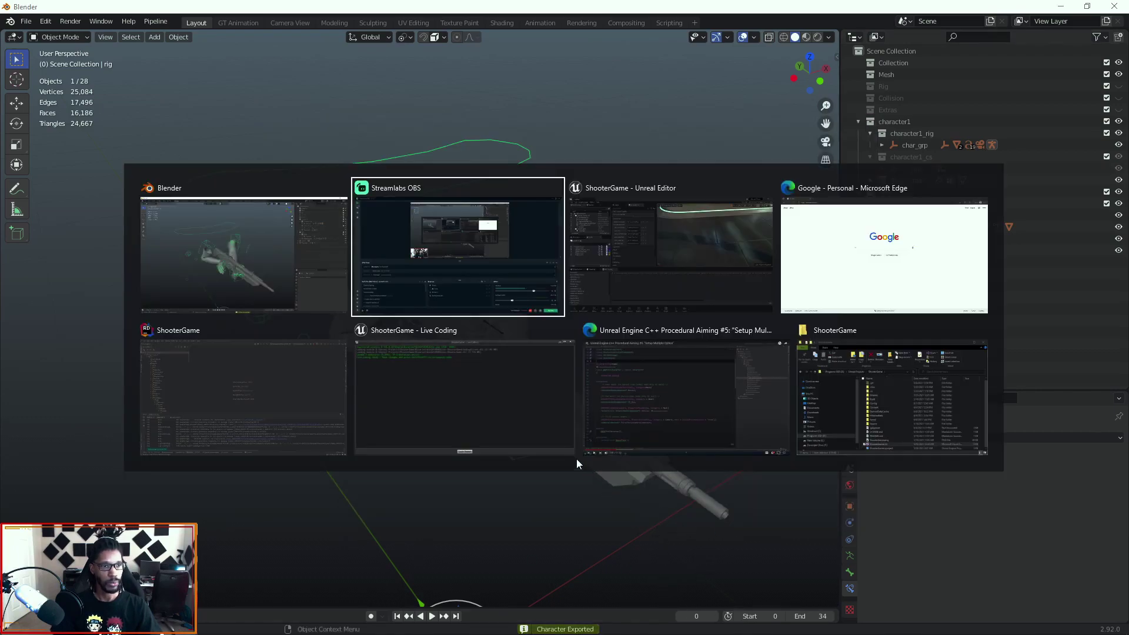
click(667, 253)
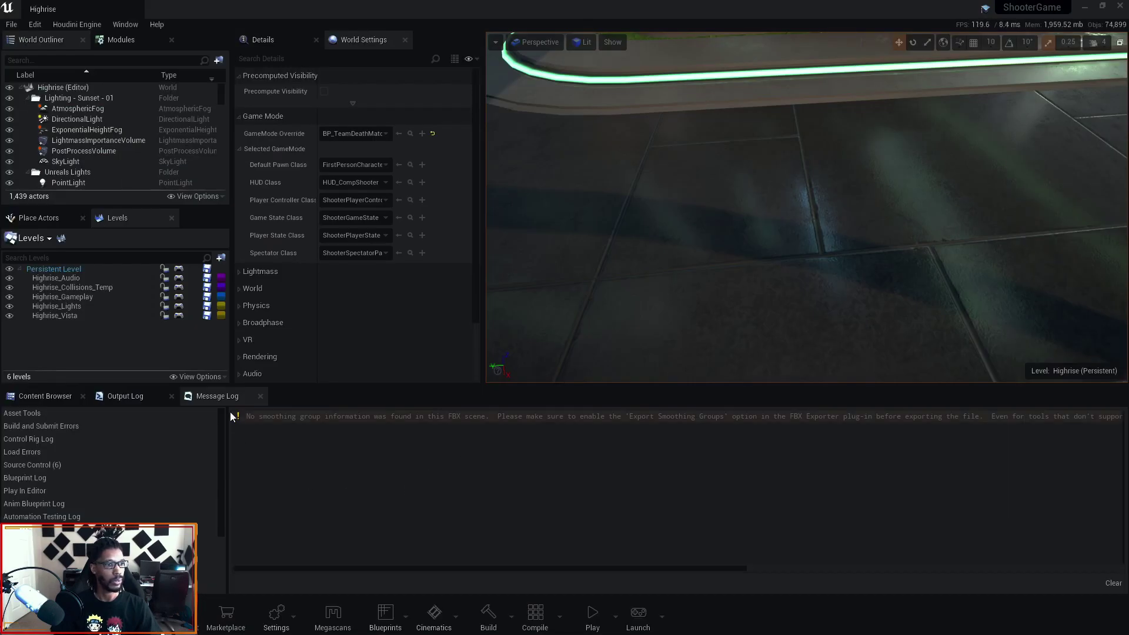
right_click(405, 470)
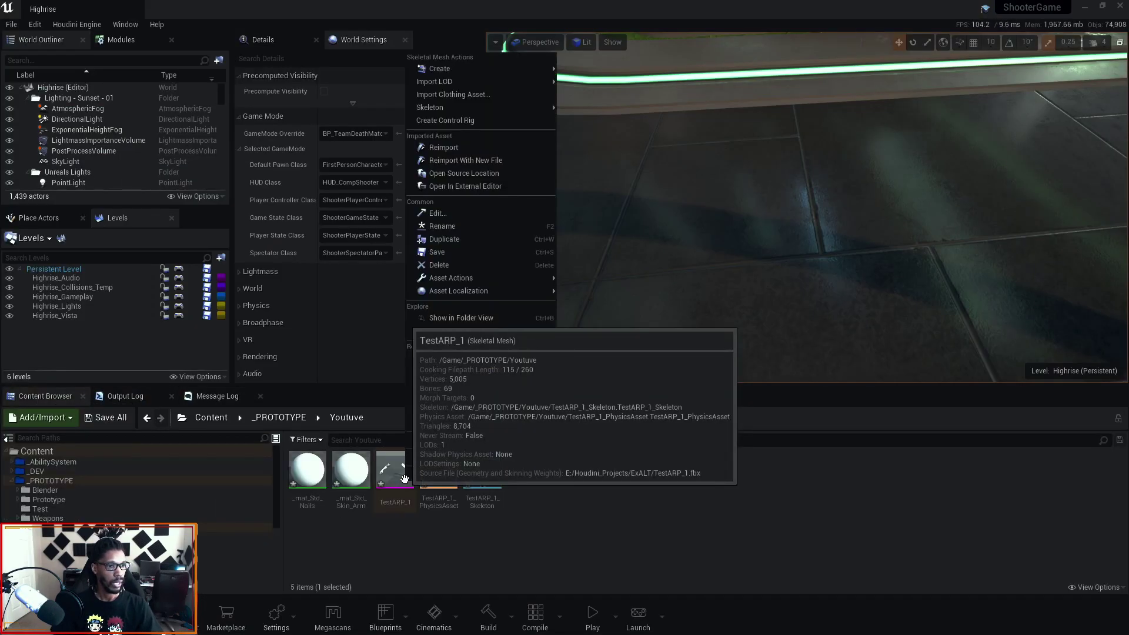
click(481, 148)
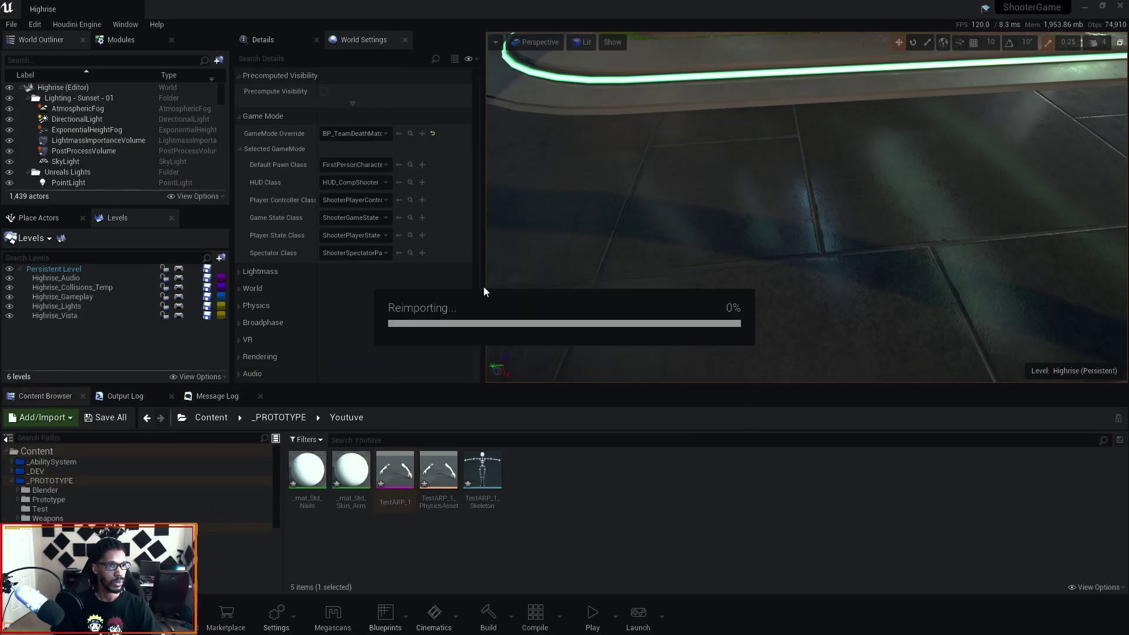
click(207, 396)
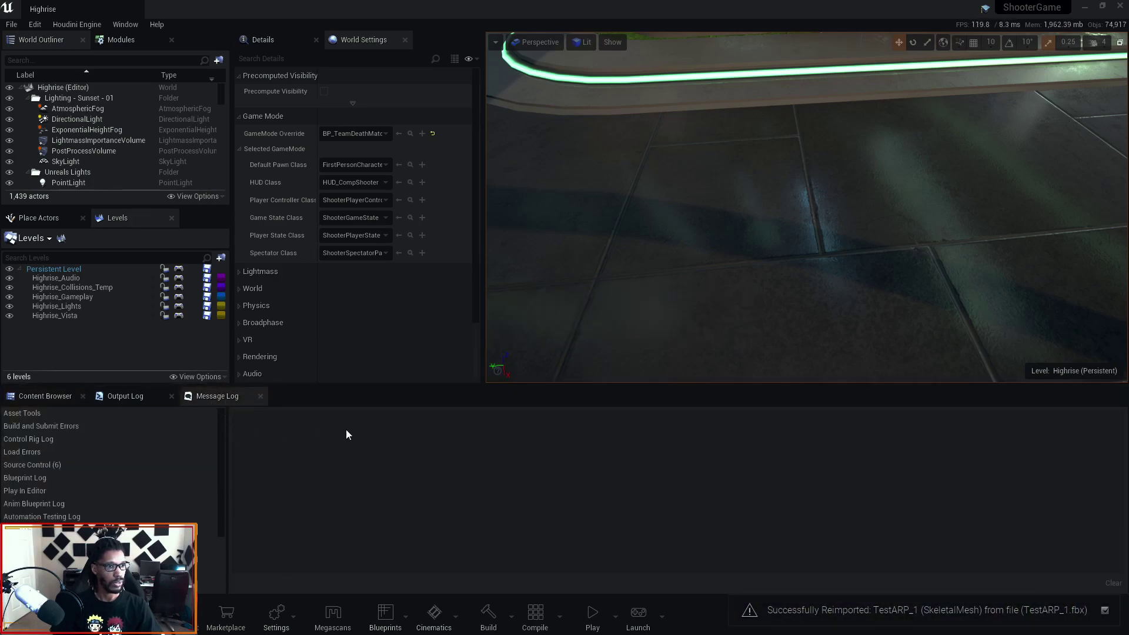
- Open the TestARP_1_Skeleton asset from the Youtuve folder and dock its editor beside the Highrise level
click(59, 399)
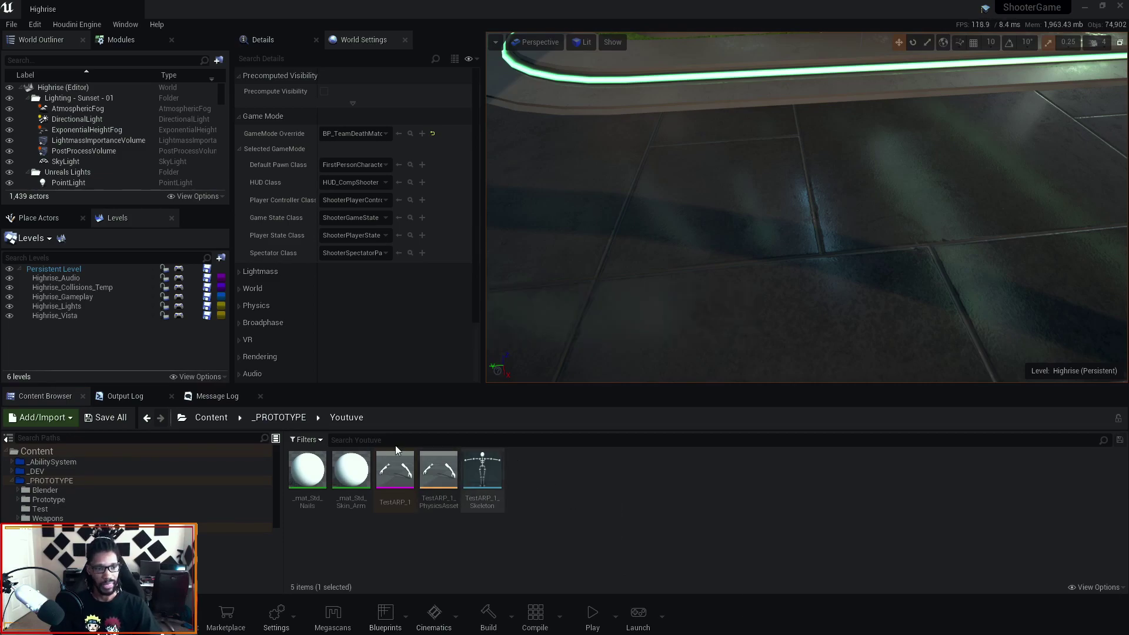
double_click(494, 485)
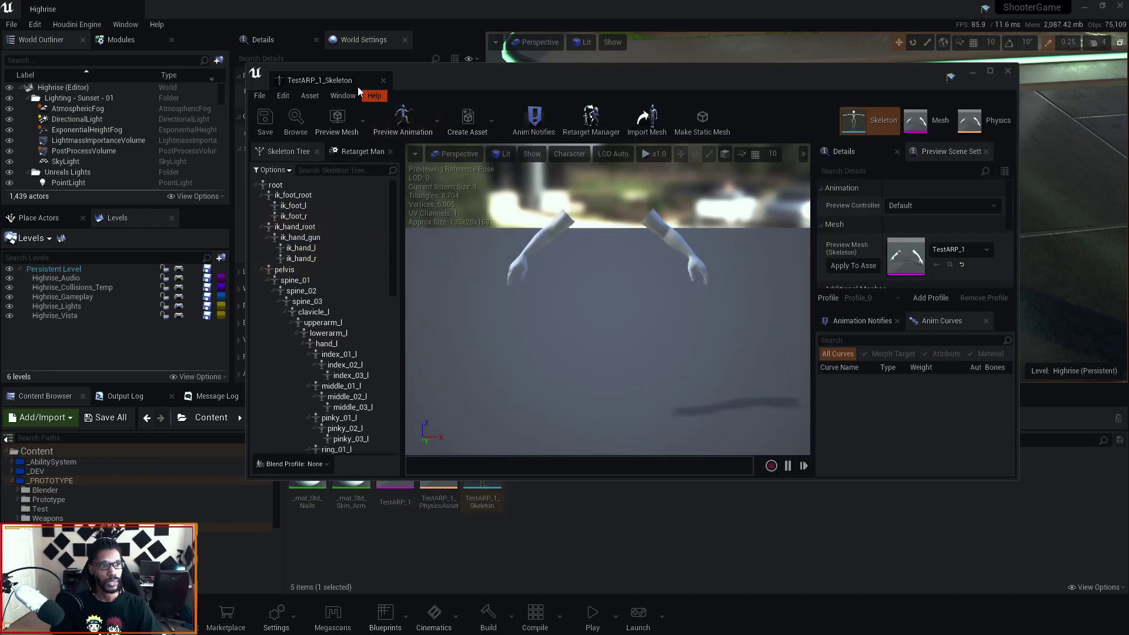
drag(356, 82, 289, 12)
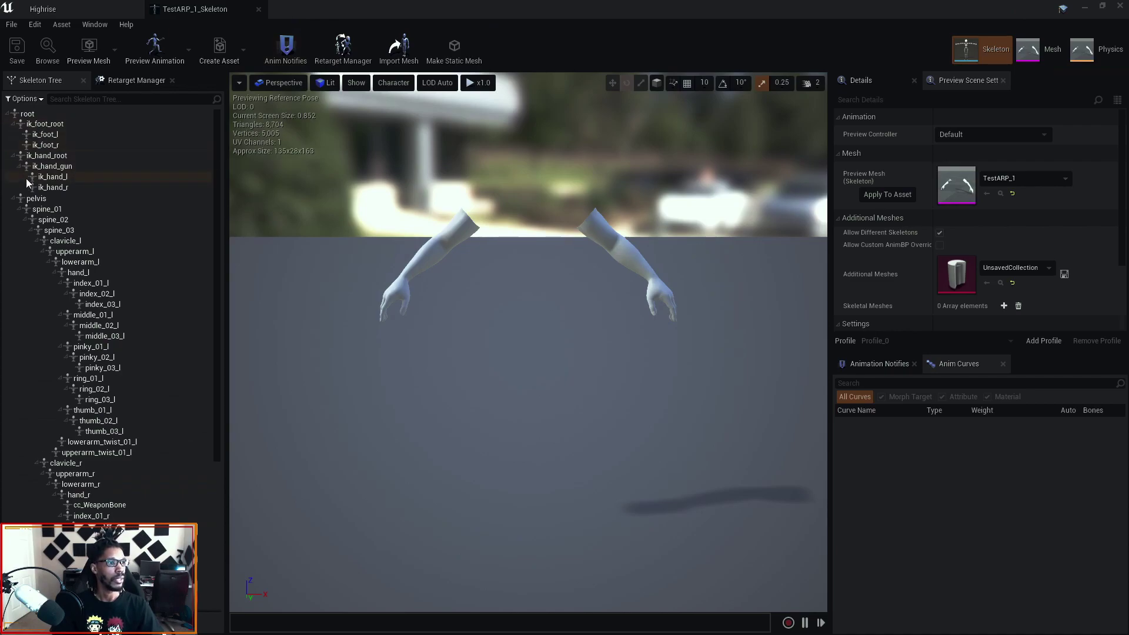
- Examine the skeleton's bone hierarchy, comparing the IK foot and hand bones with the chain under the pelvis
click(16, 198)
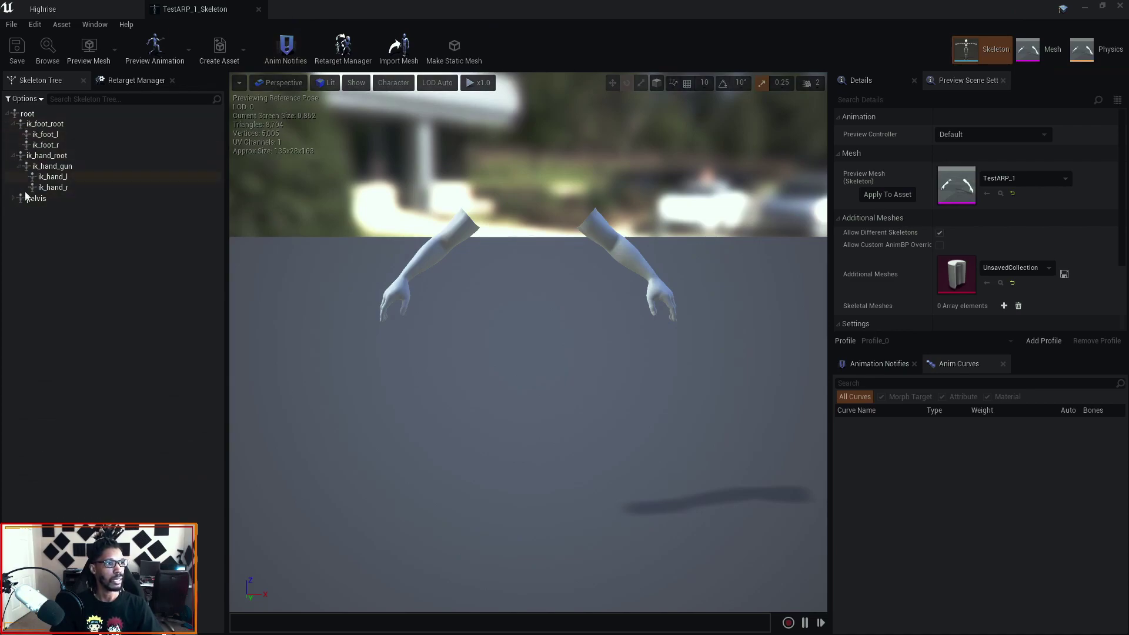
click(11, 200)
click(14, 199)
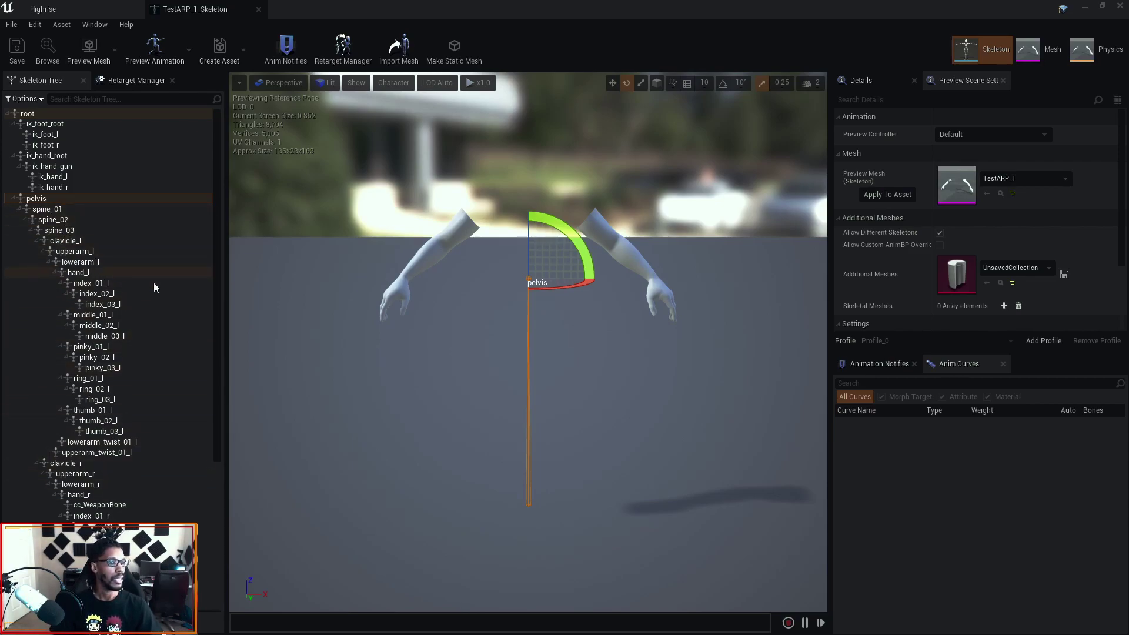
middle_drag(560, 244, 574, 243)
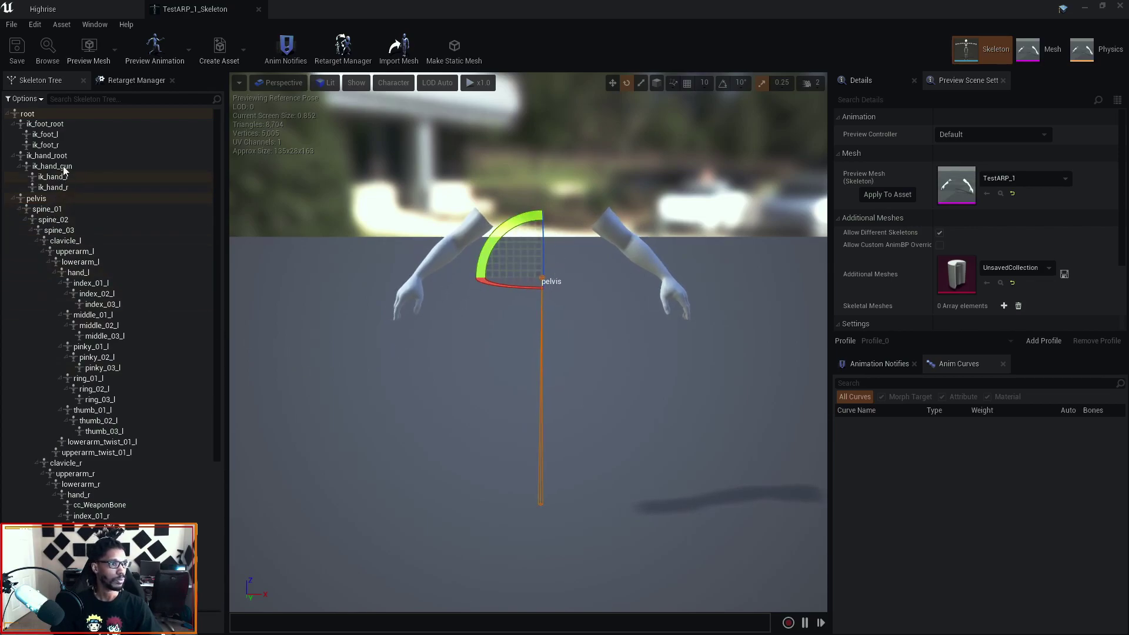
click(14, 200)
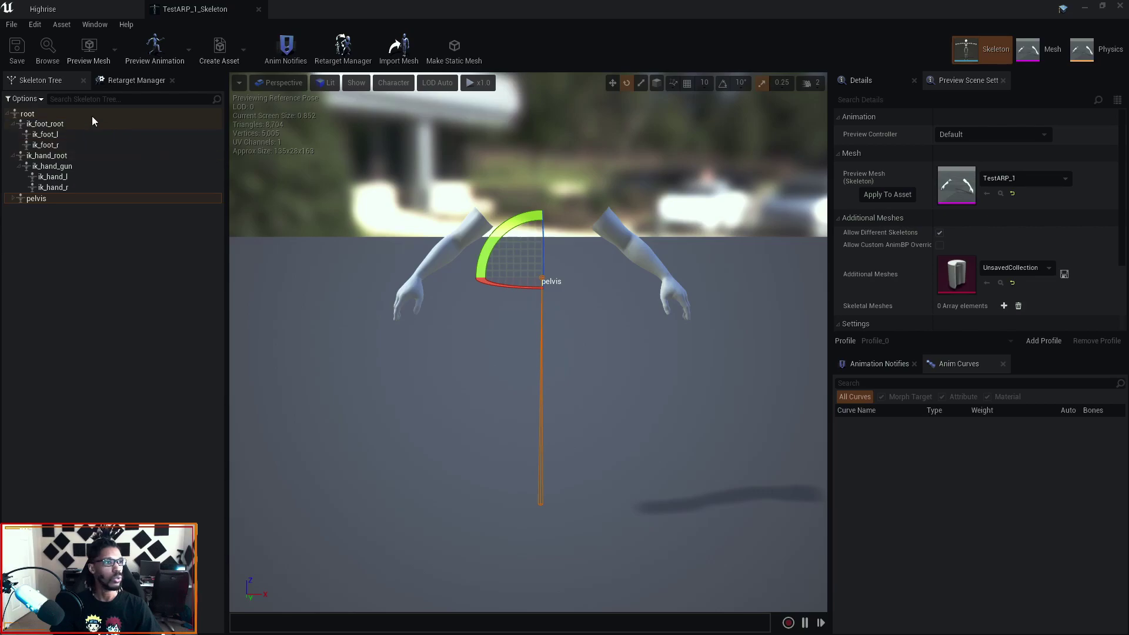
- Show the bones' retargeting options and recursively set translation retargeting to Skeleton from the pelvis down
click(25, 99)
click(66, 121)
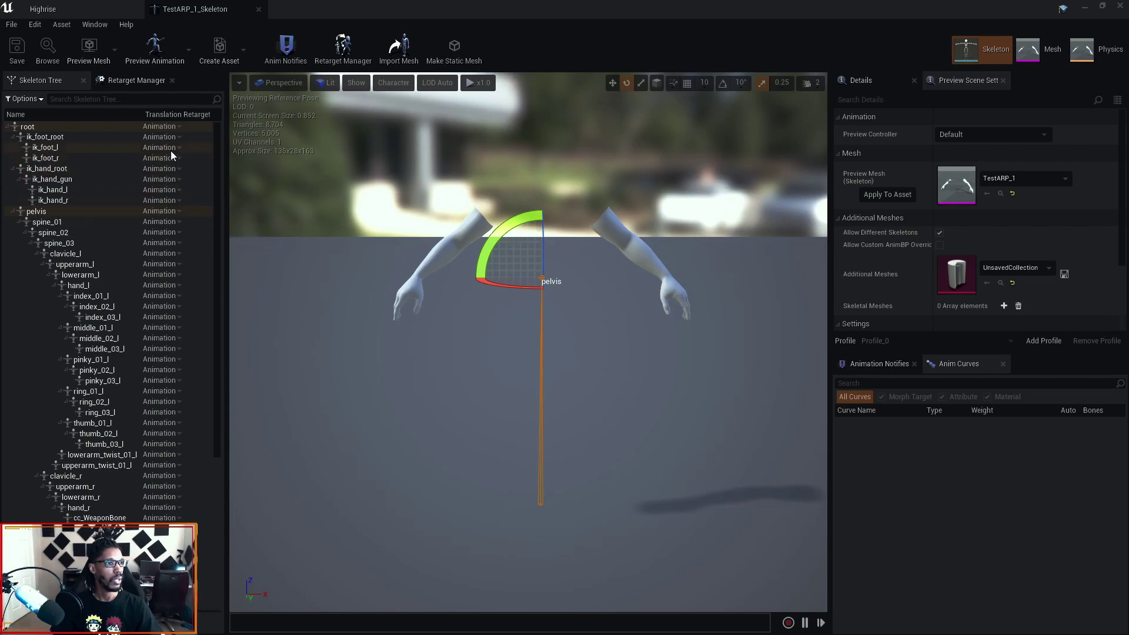
right_click(157, 210)
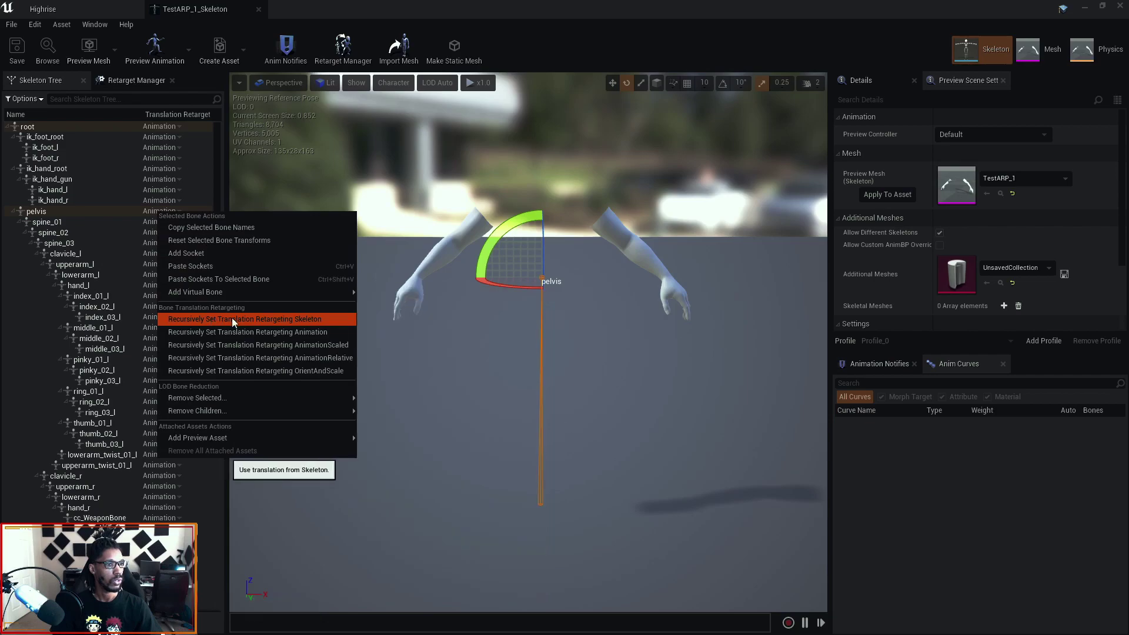
click(295, 319)
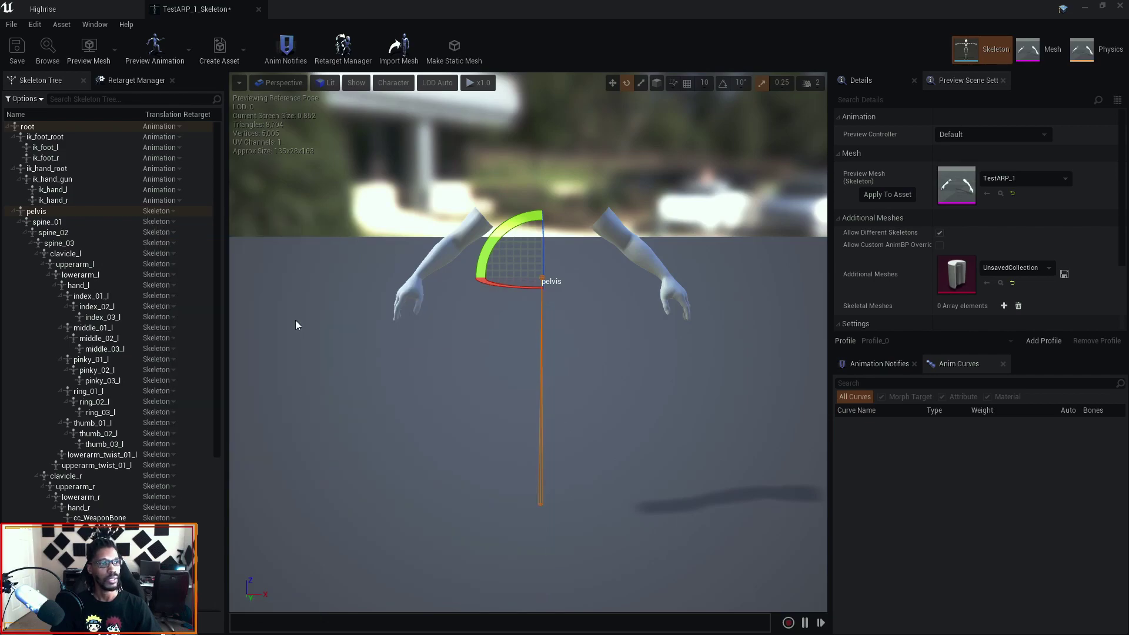
- Set the pelvis translation retargeting to Animation Scaled and the root to Animation, and apply the preview mesh to the skeleton asset
click(157, 211)
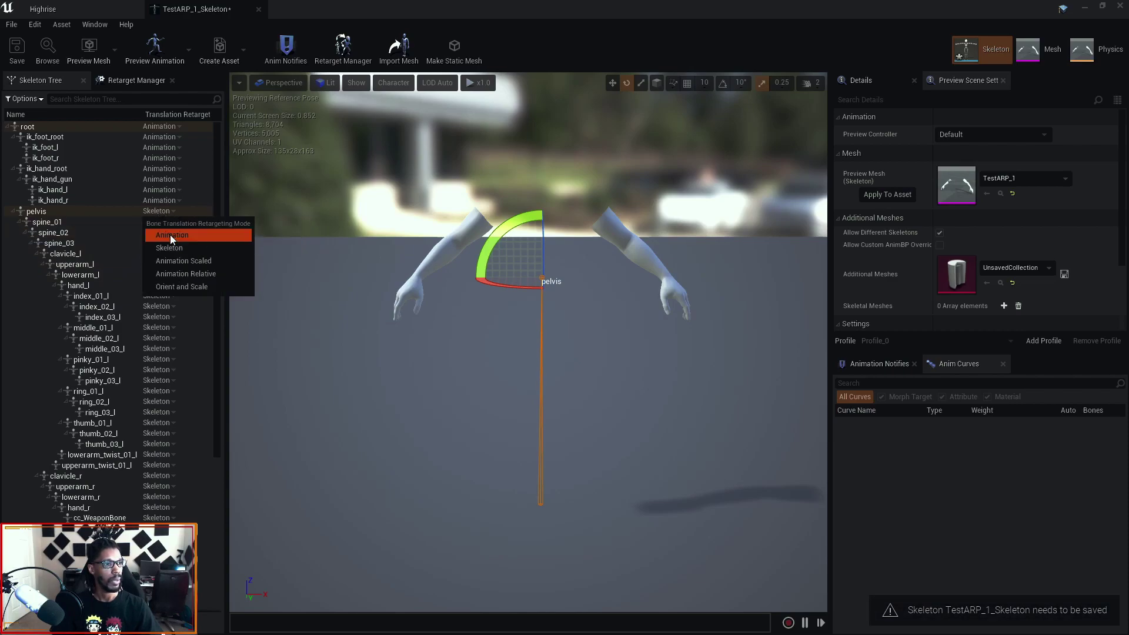
click(188, 262)
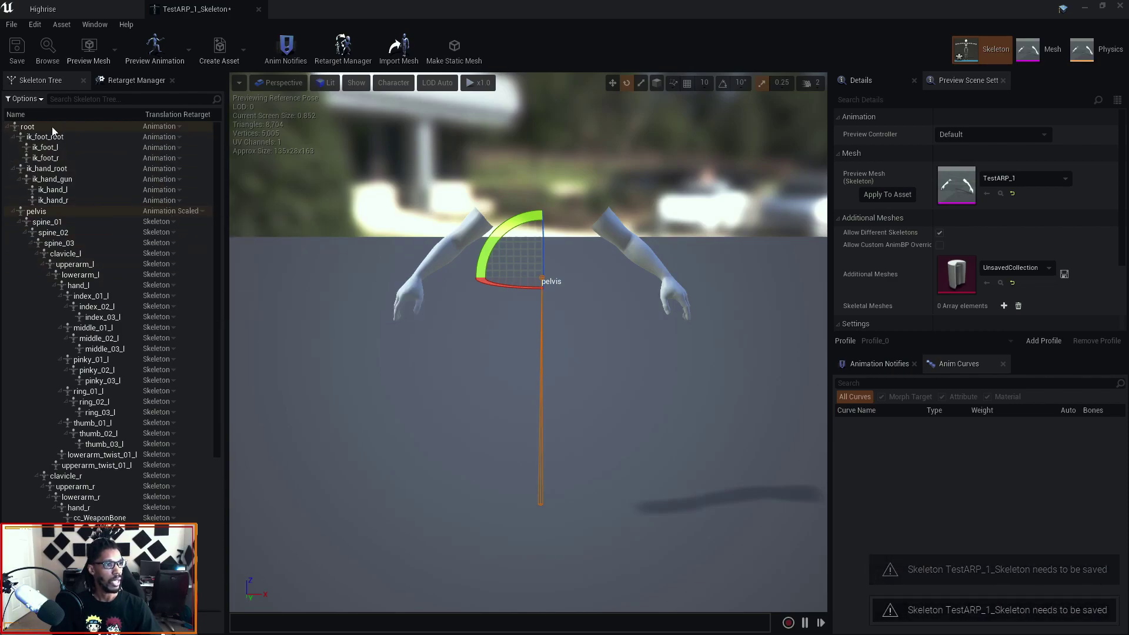
click(160, 127)
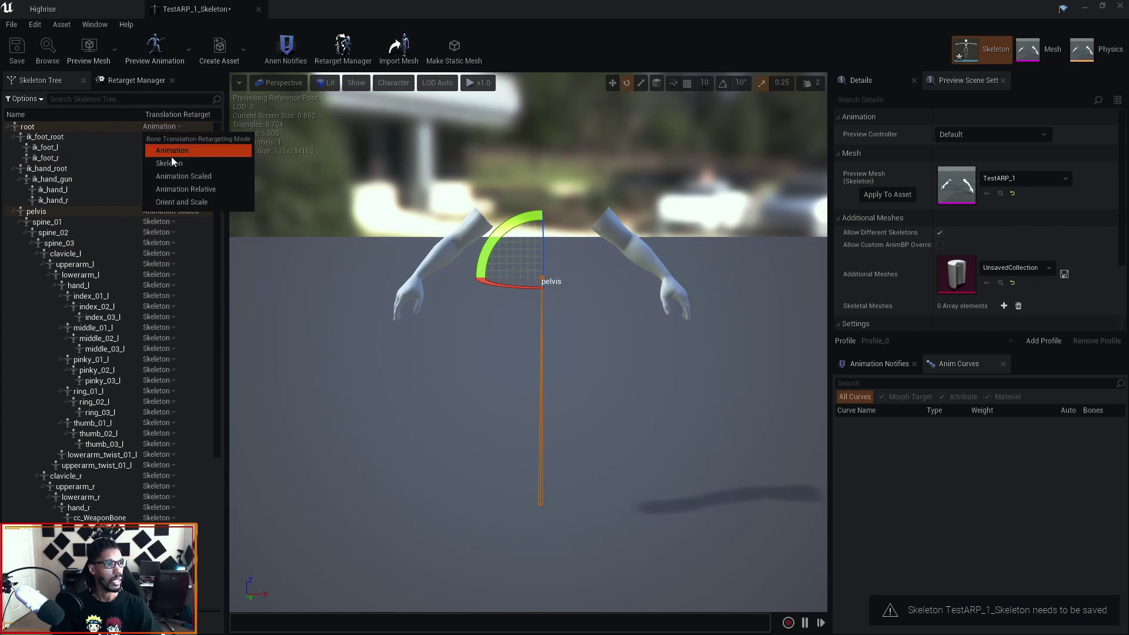
click(171, 151)
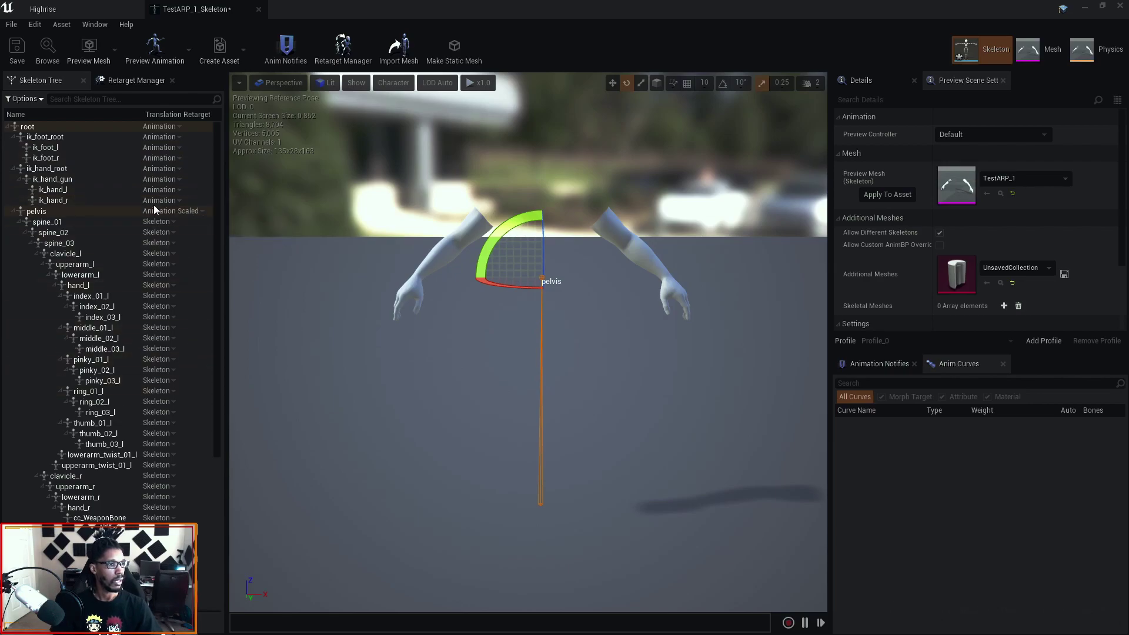
click(889, 194)
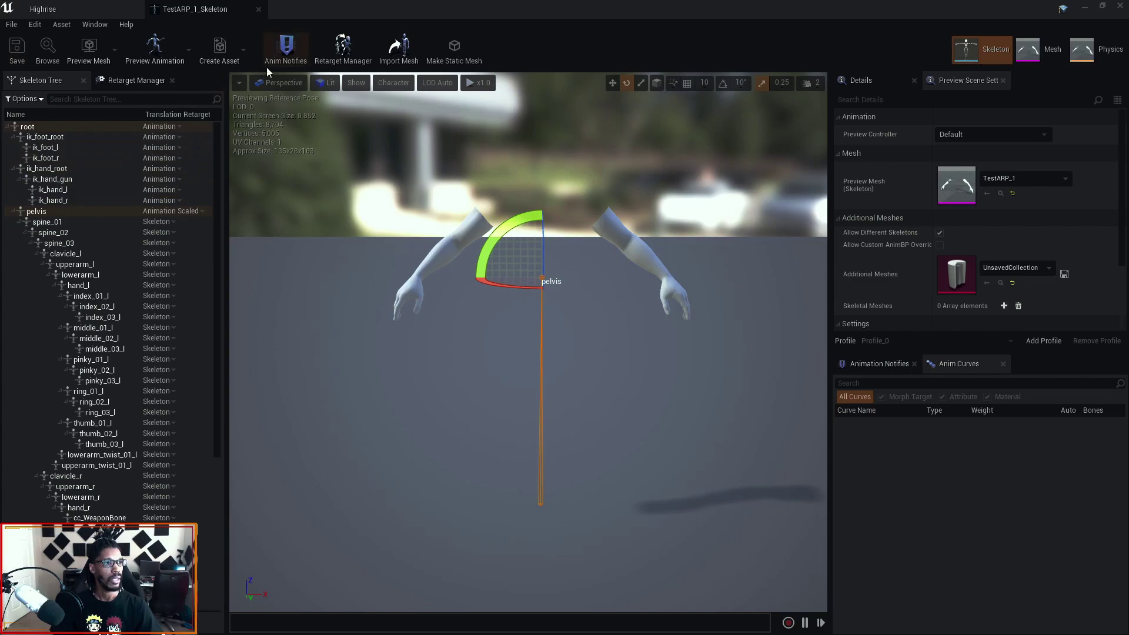
- Assign the Humanoid rig to TestARP_1_Skeleton in the Retarget Manager and save the skeleton
click(330, 52)
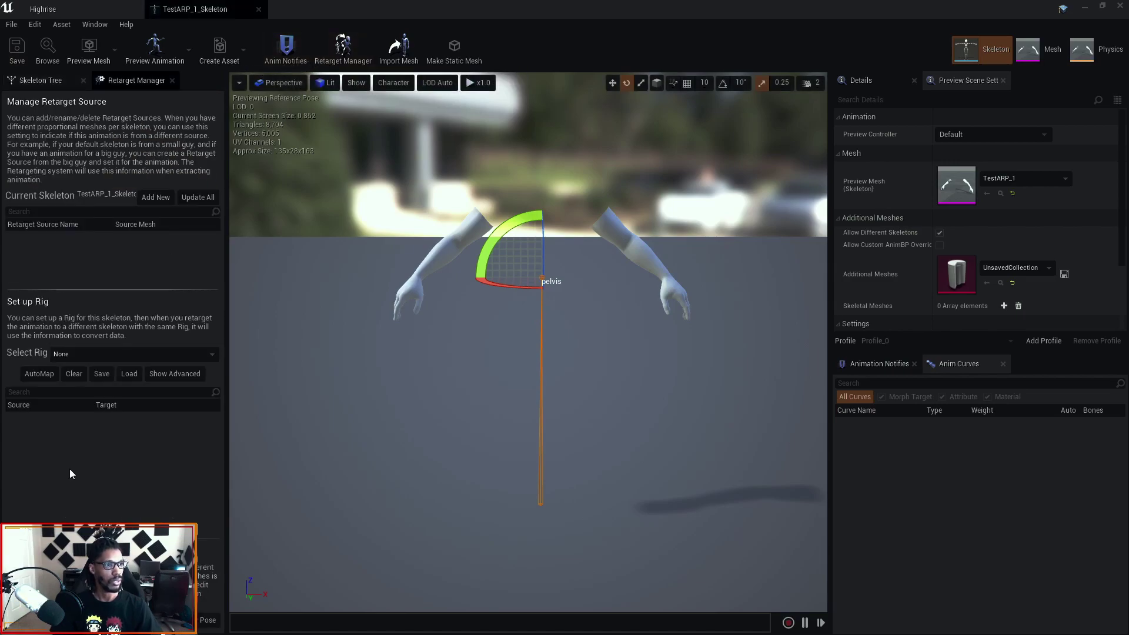
click(89, 355)
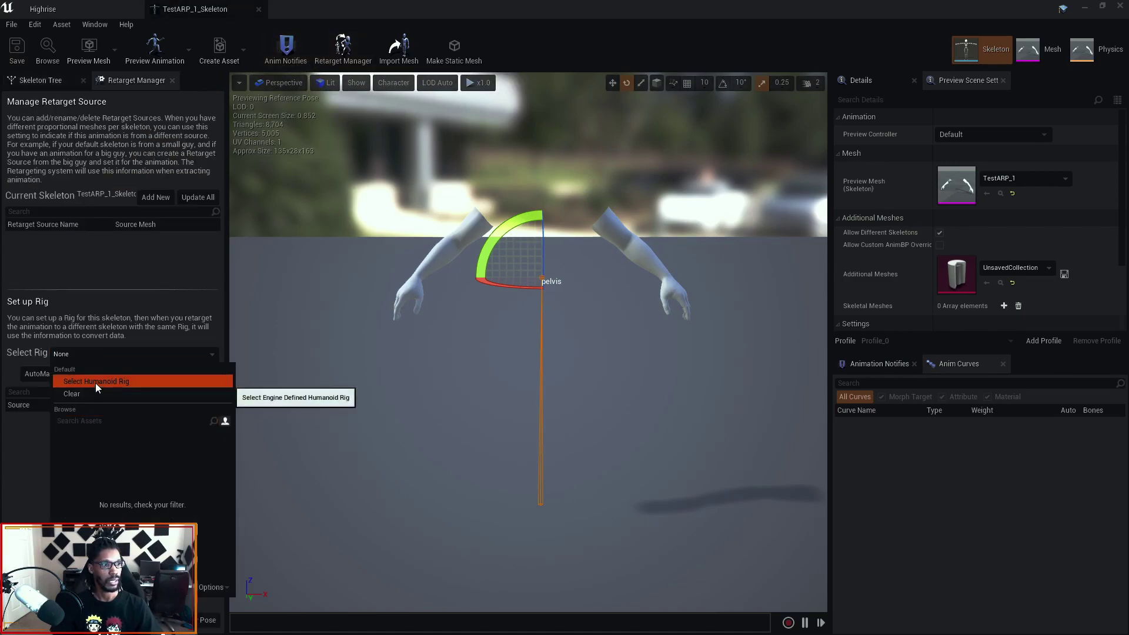
click(95, 383)
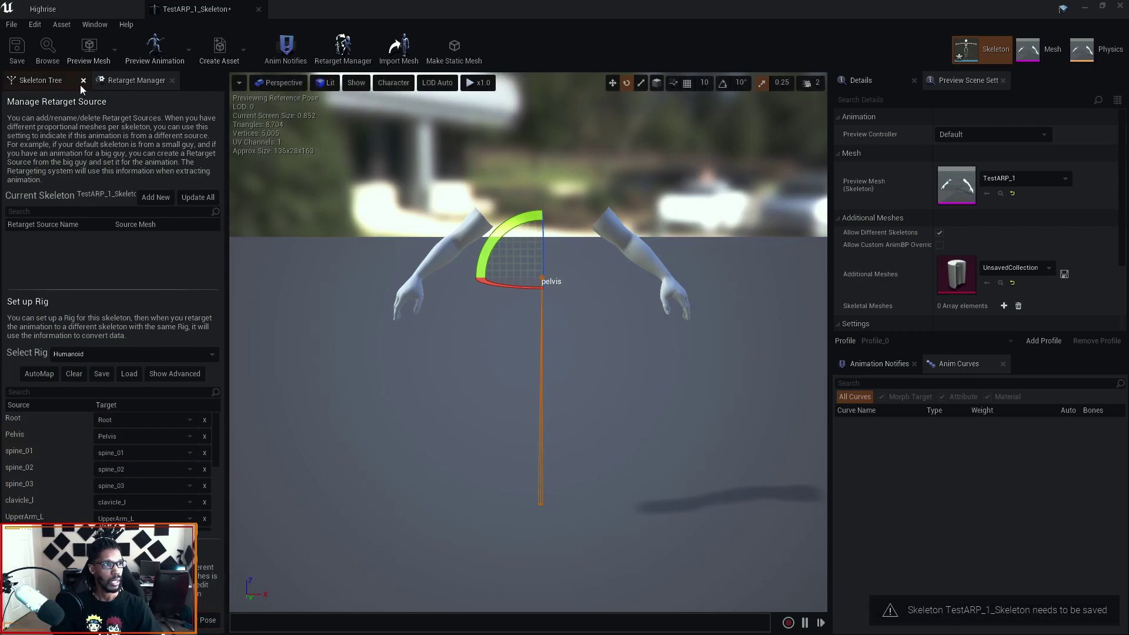
key(ctrl+s)
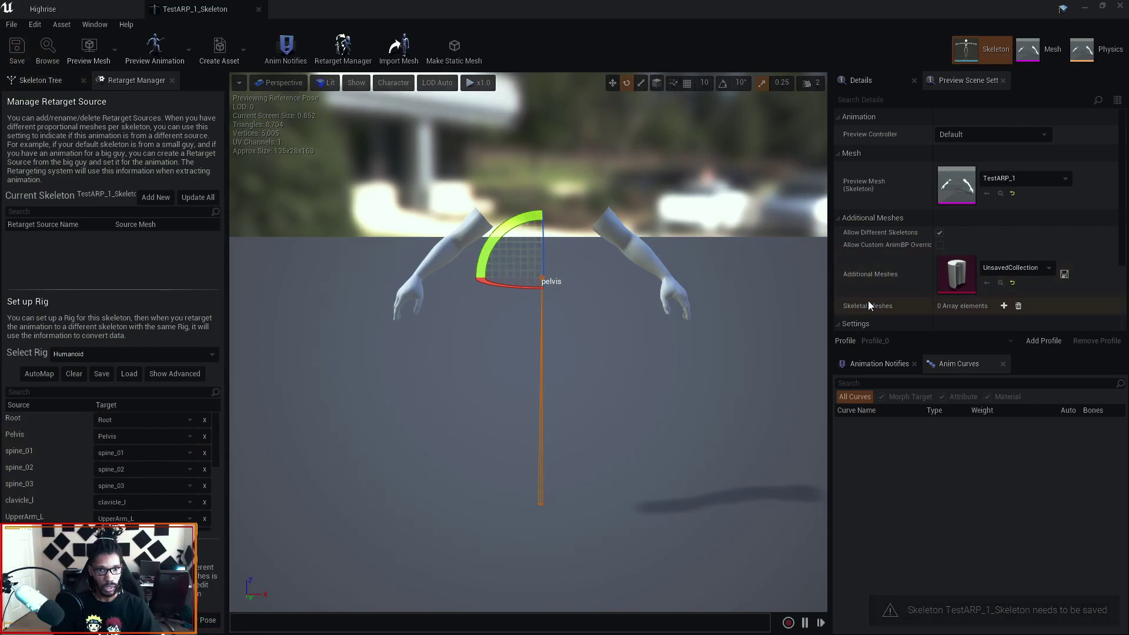
- Return to the Highrise level and open the FirstPerson Animations folder in the project content
click(49, 11)
click(12, 481)
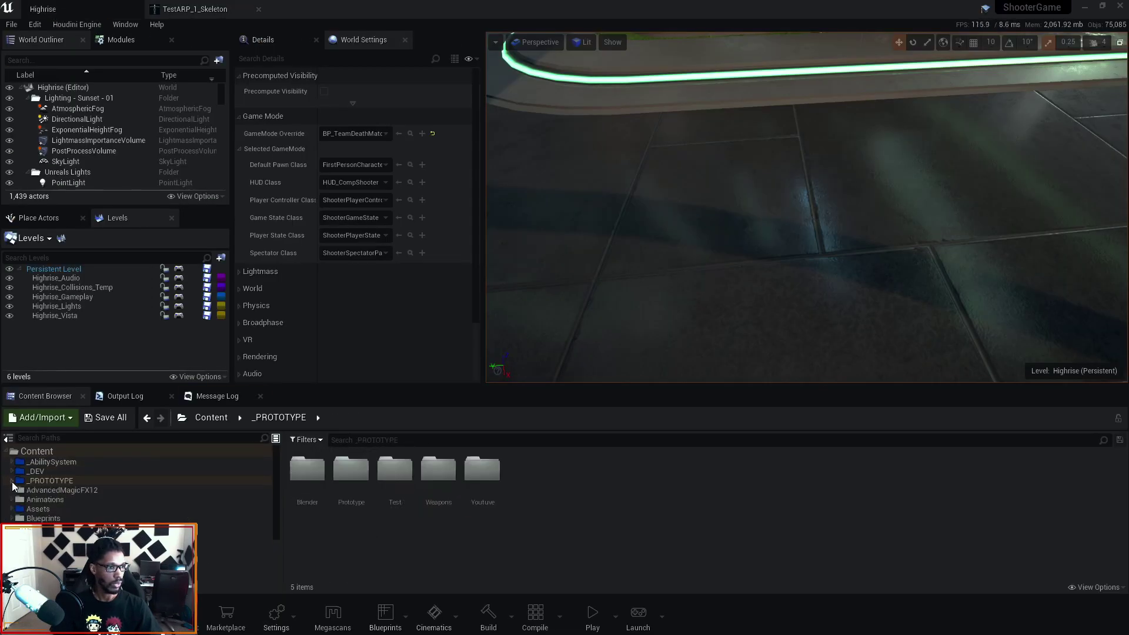
scroll(44, 494, down, 5)
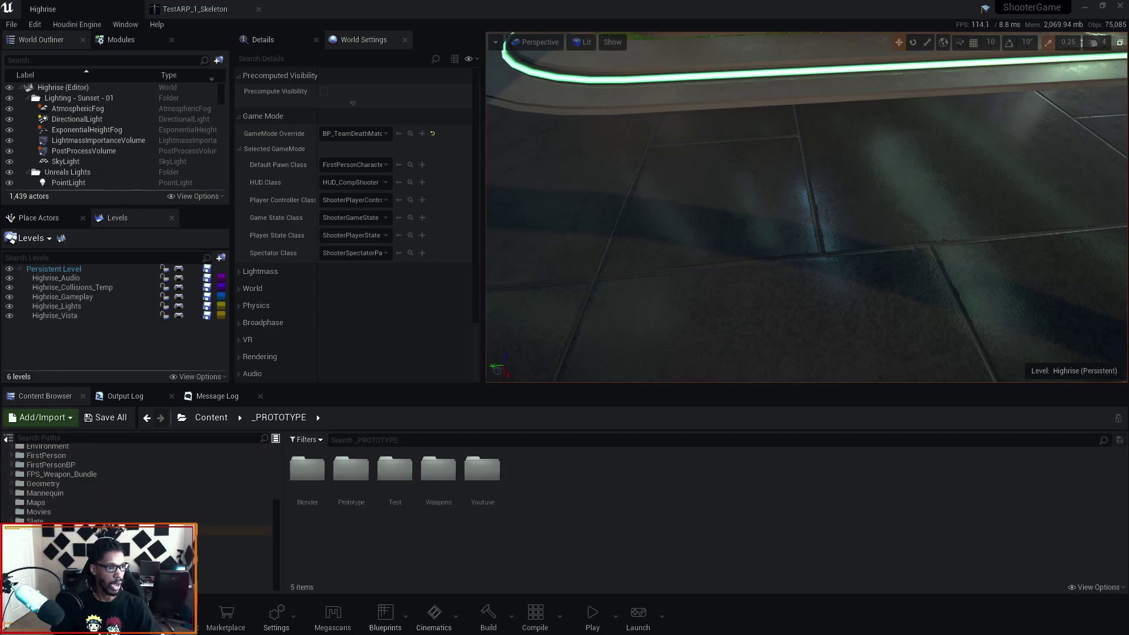
click(61, 456)
double_click(302, 472)
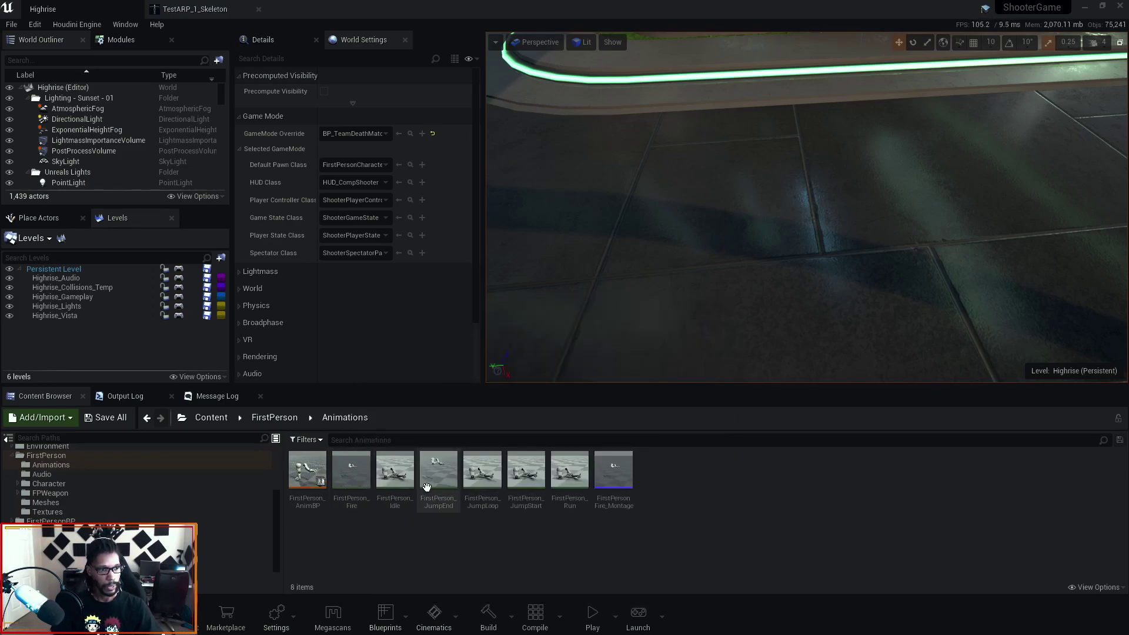
- Start duplicating and retargeting FirstPerson_Idle, include incompatible skeletons, search for "test", and choose TestARP_1_Skeleton as the target
right_click(395, 472)
mouse_move(481, 115)
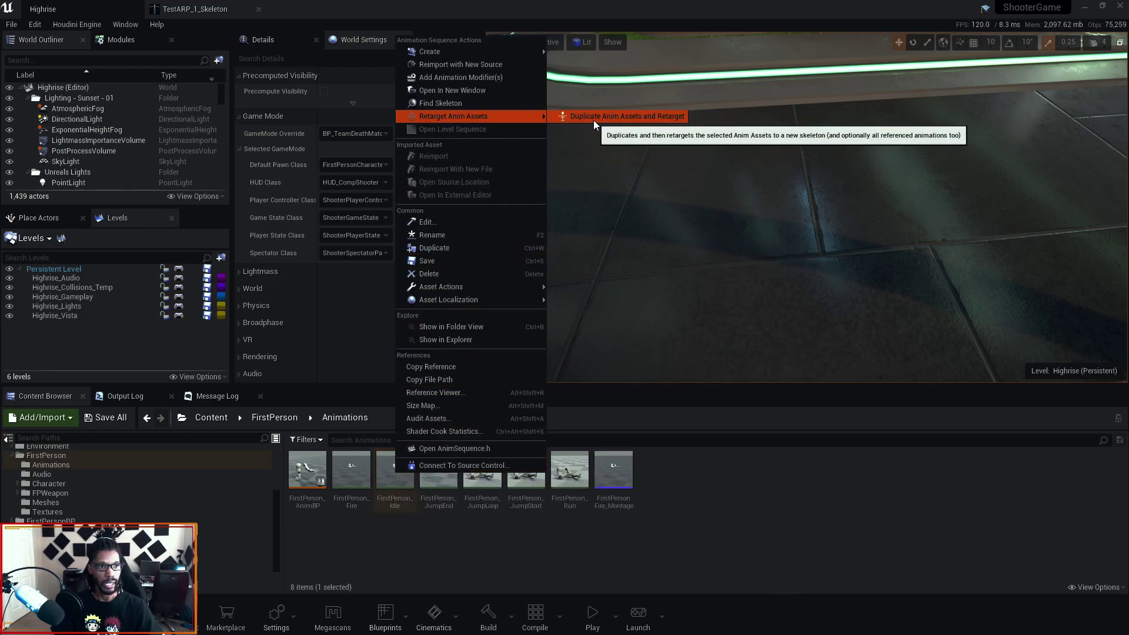
click(615, 116)
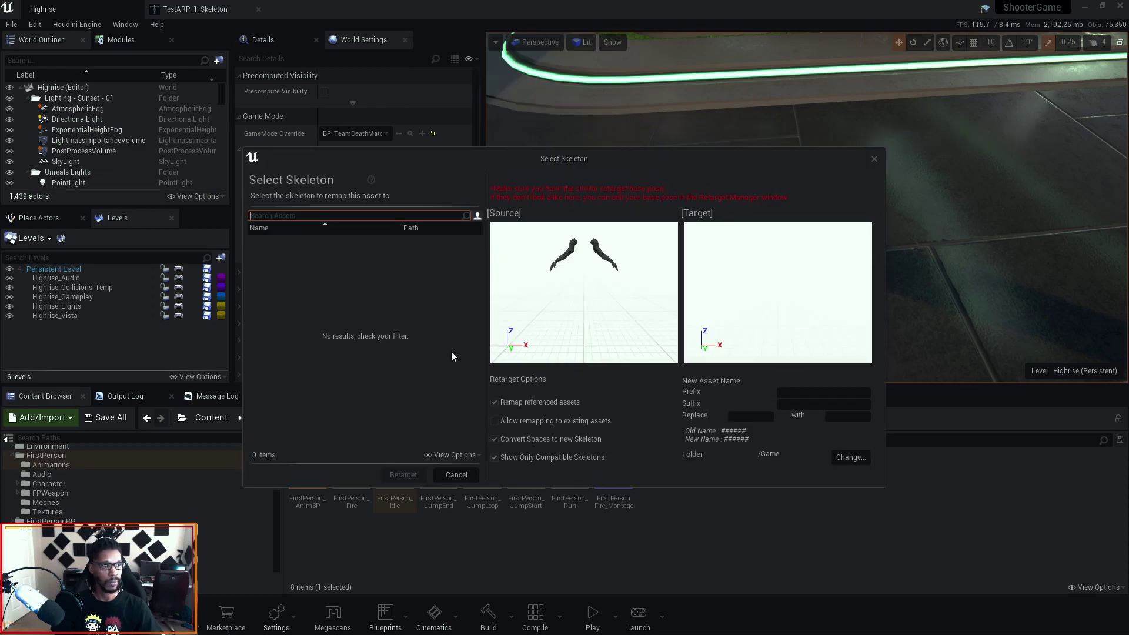
click(494, 457)
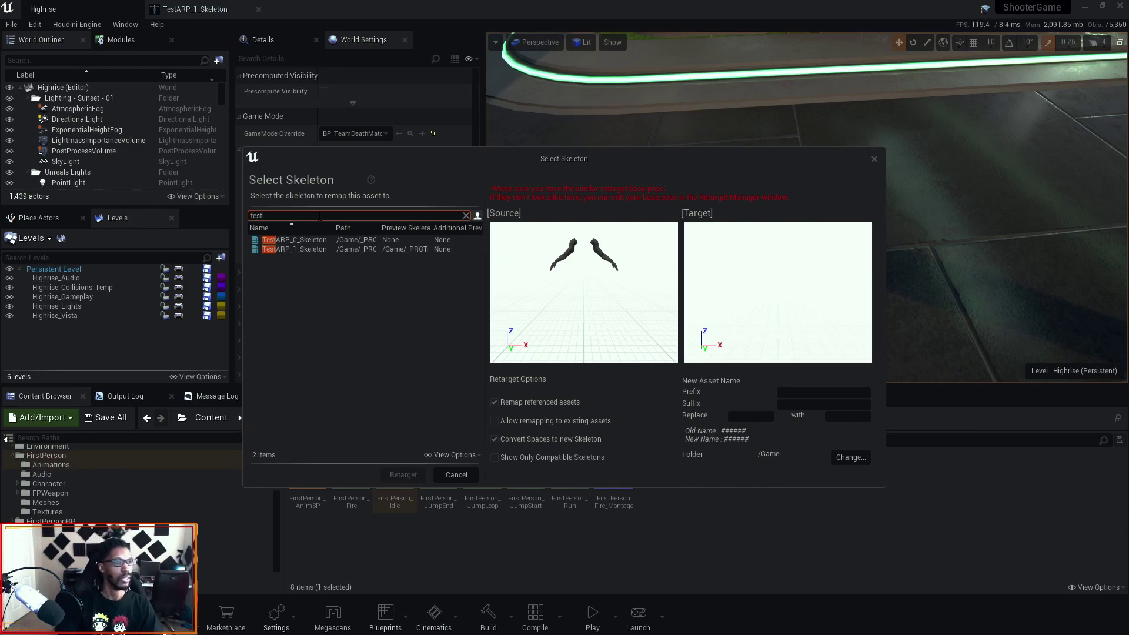
click(308, 248)
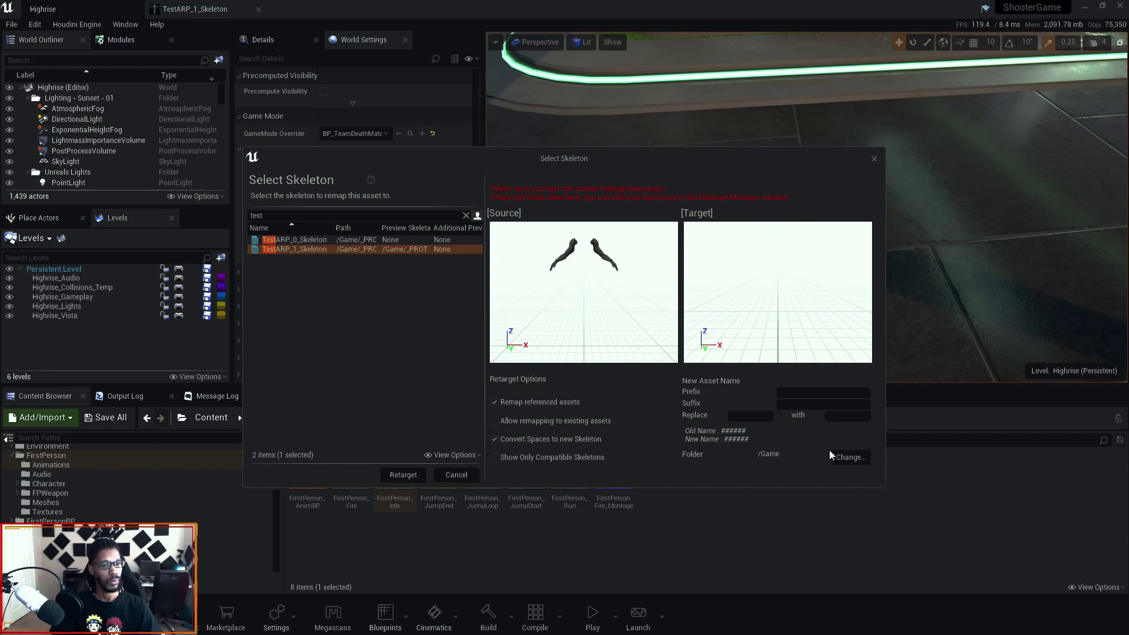
- Set the output folder to _PROTOTYPE/Youtuve and retarget the animation
click(847, 457)
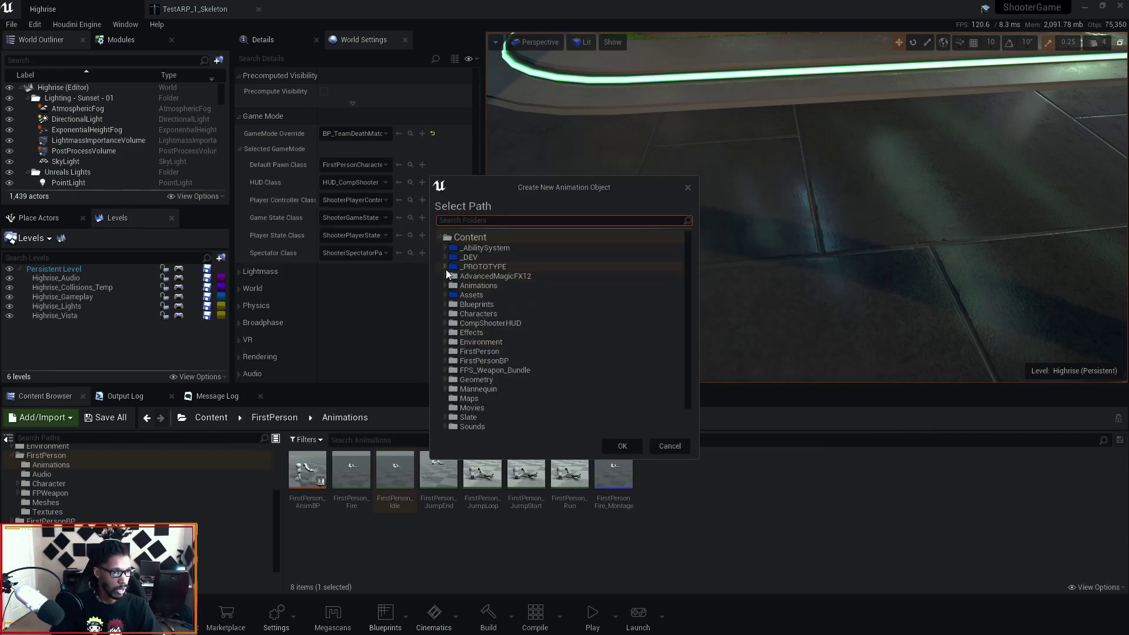
click(445, 267)
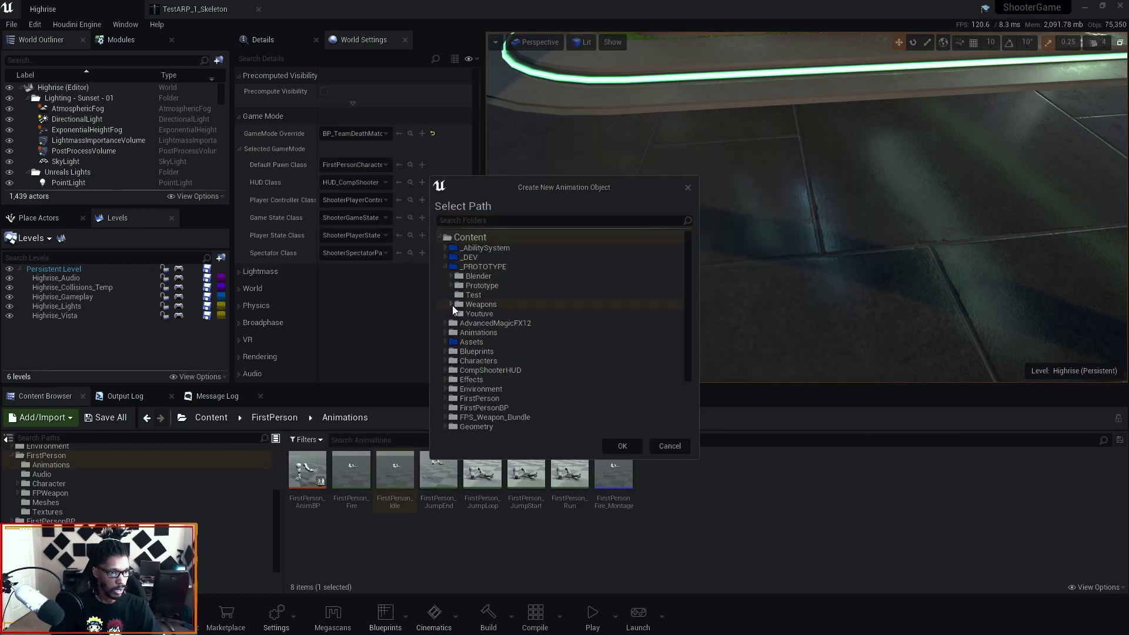
click(467, 313)
click(617, 446)
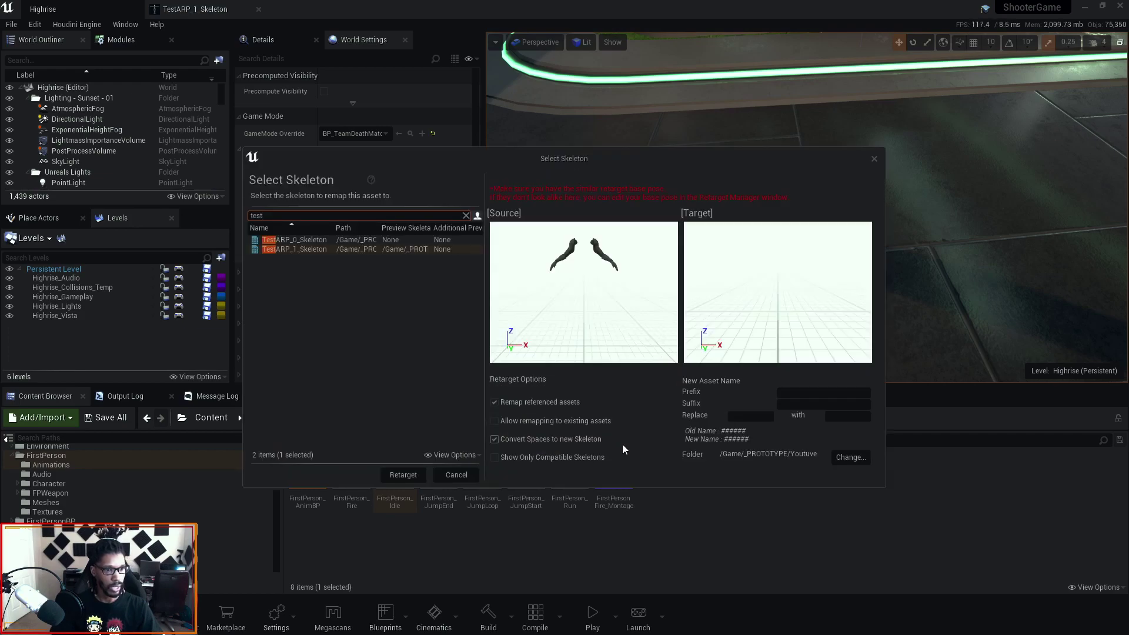
click(404, 479)
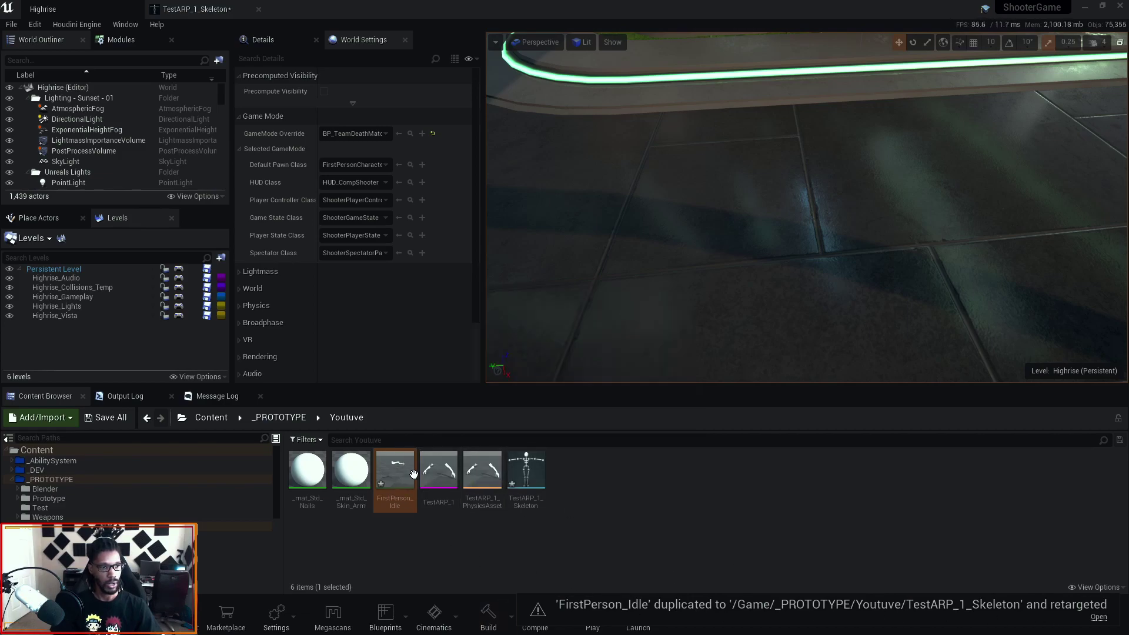
- Open the retargeted FirstPerson_Idle animation, lower the camera speed to 1, and examine the arms' pose from several angles
double_click(395, 473)
right_drag(633, 178, 506, 167)
key(w)
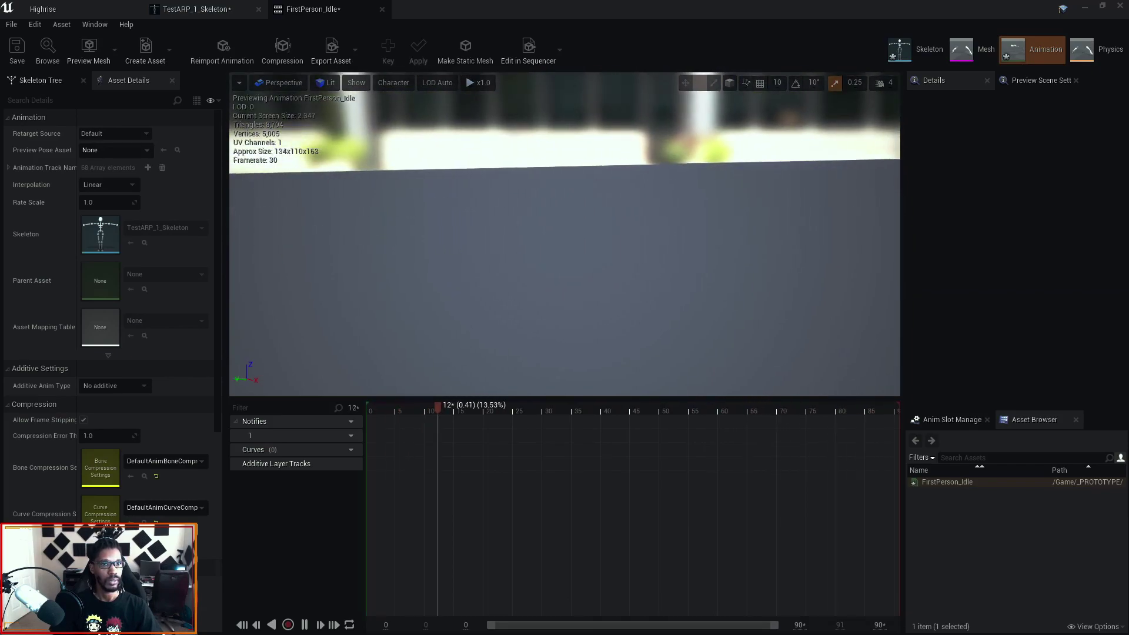
scroll(642, 169, down, 4)
scroll(546, 140, up, 3)
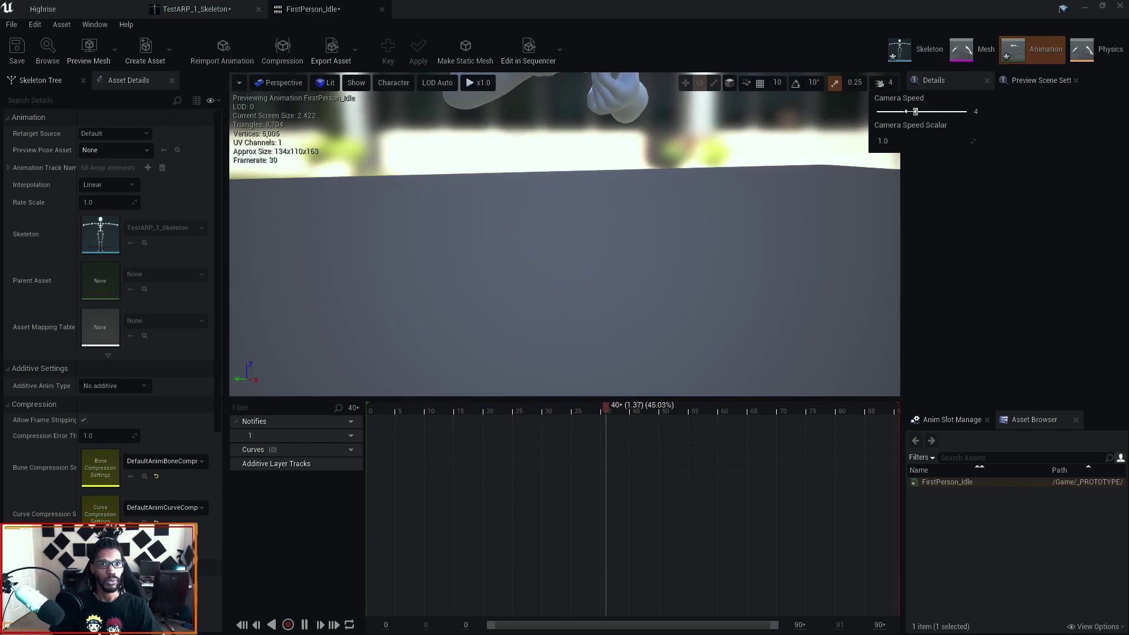
drag(915, 112, 880, 111)
right_drag(646, 176, 560, 223)
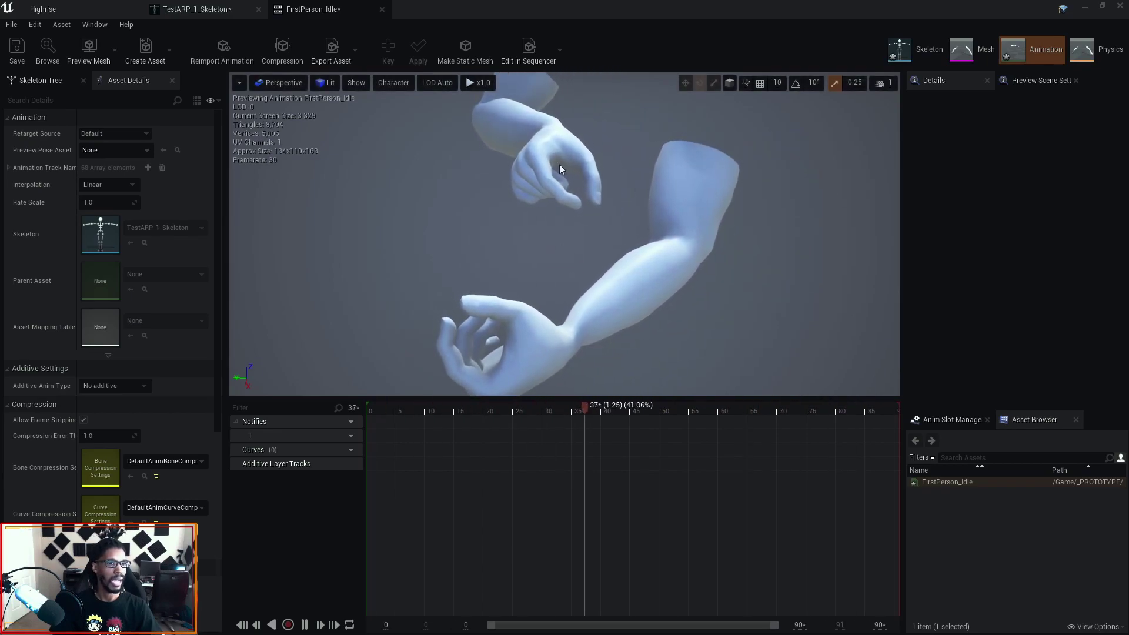
- Open the original FirstPerson_Idle animation from the FirstPerson Animations folder
click(233, 10)
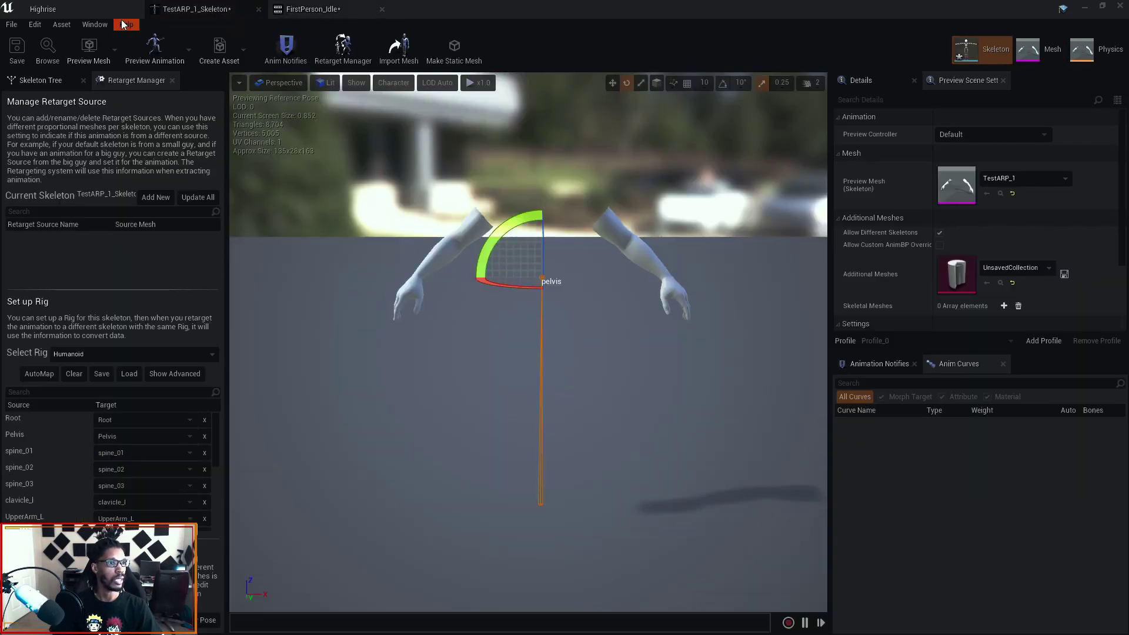
click(90, 13)
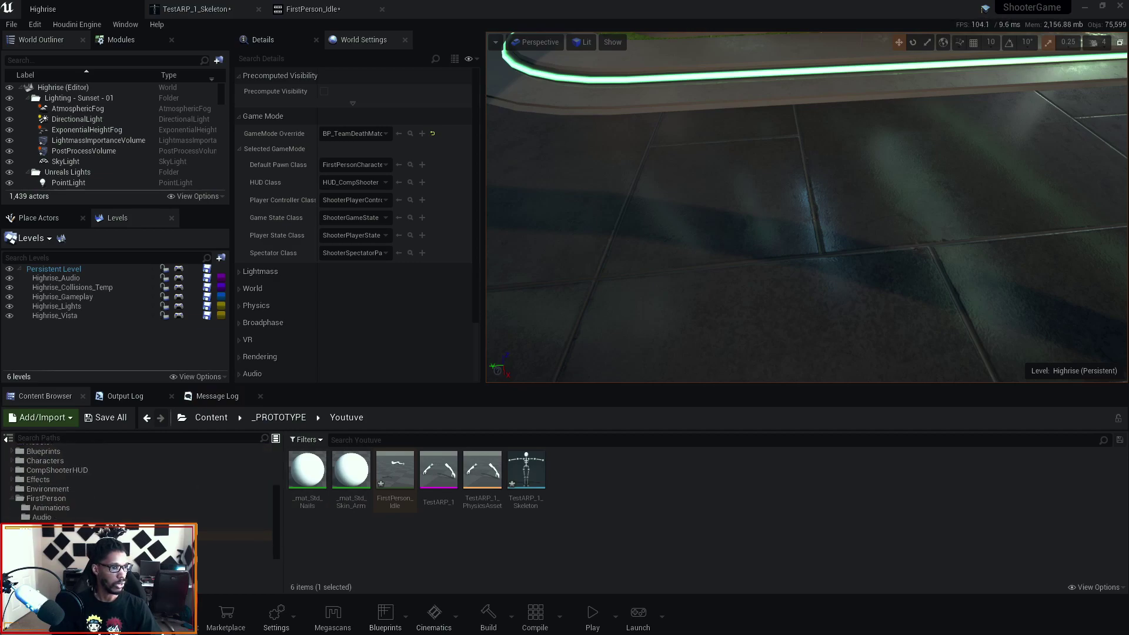
click(54, 535)
scroll(70, 554, down, 1)
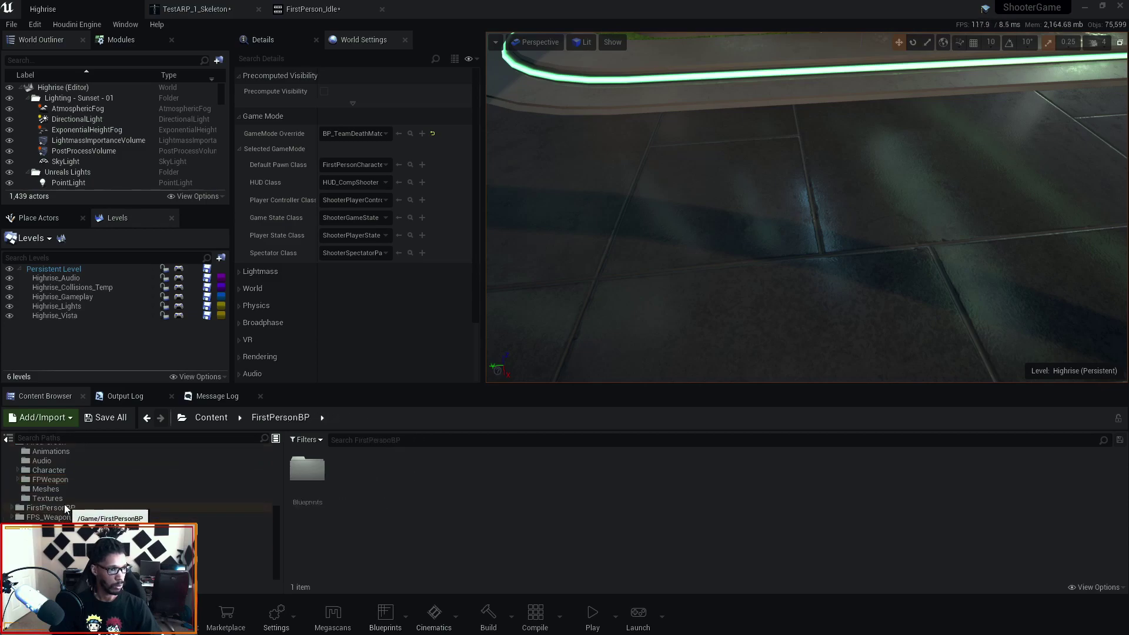
click(54, 489)
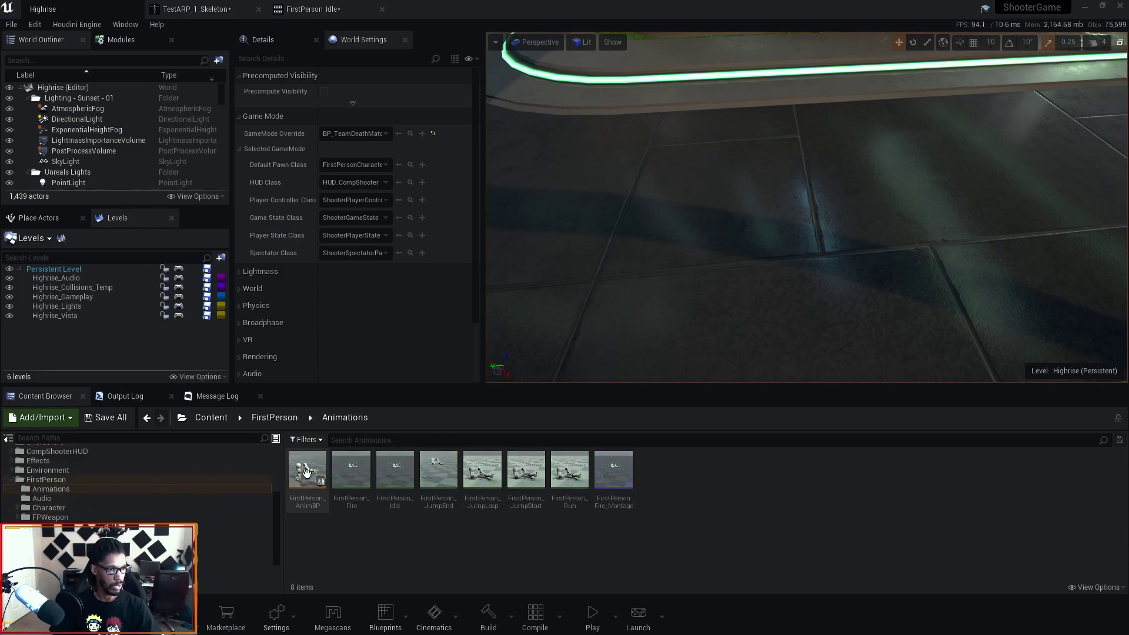
click(381, 475)
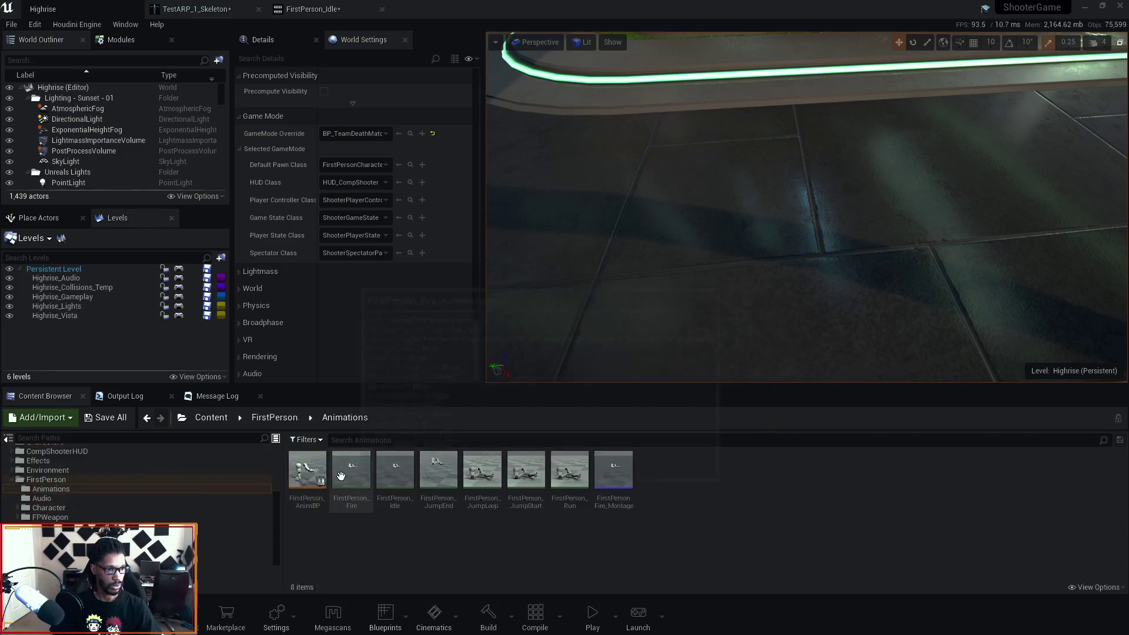
double_click(381, 475)
- Examine how the mannequin's arms and hands hold the rifle in the original idle animation
right_drag(565, 235, 364, 228)
key(w)
key(w)
key(d)
key(w)
right_drag(694, 217, 637, 249)
key(w)
key(s)
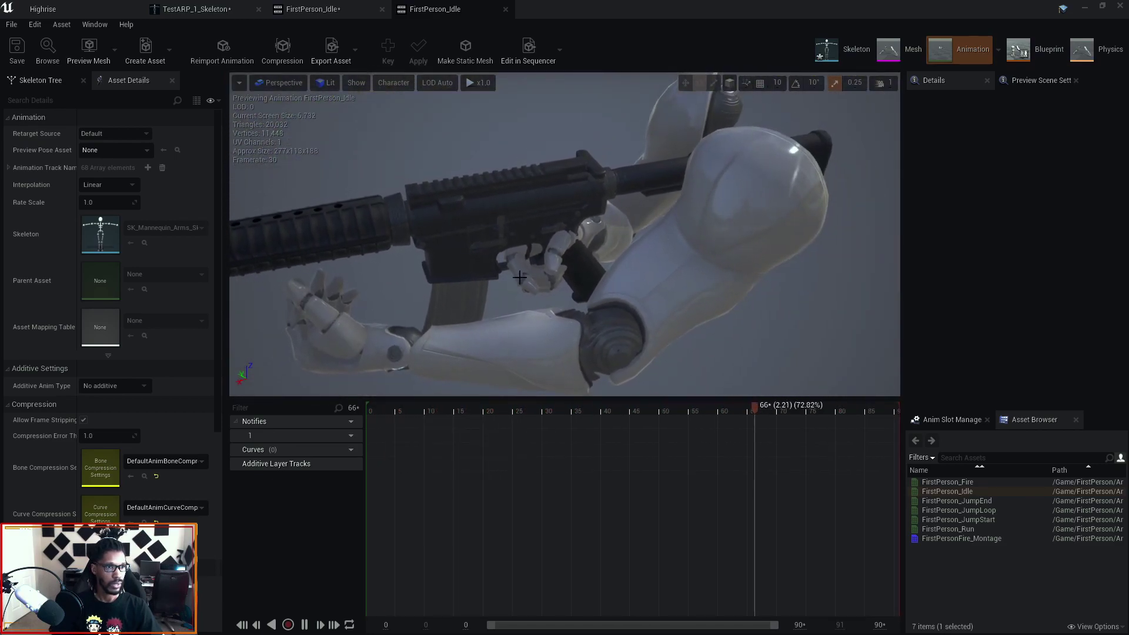
- Compare the retargeted FirstPerson_Idle arm and hand pose with the original, and return to the TestARP_1_Skeleton editor
click(309, 12)
right_drag(642, 261, 568, 250)
key(a)
mouse_move(689, 235)
right_down()
mouse_move(656, 237)
mouse_move(650, 256)
mouse_move(658, 262)
mouse_move(688, 234)
right_up()
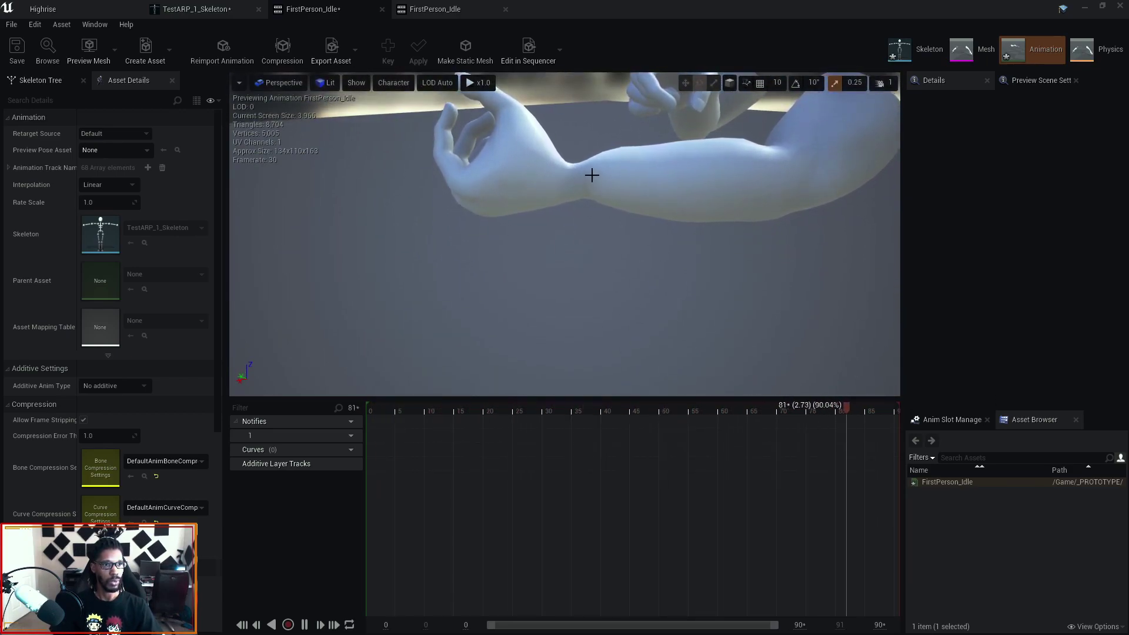
right_drag(593, 176, 591, 221)
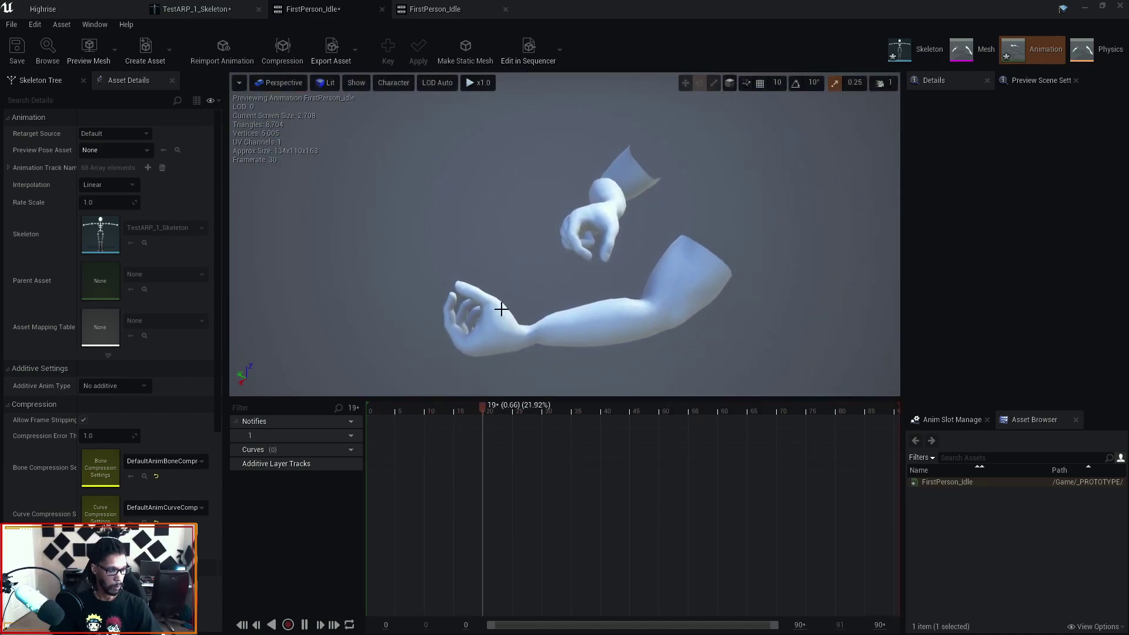
click(202, 8)
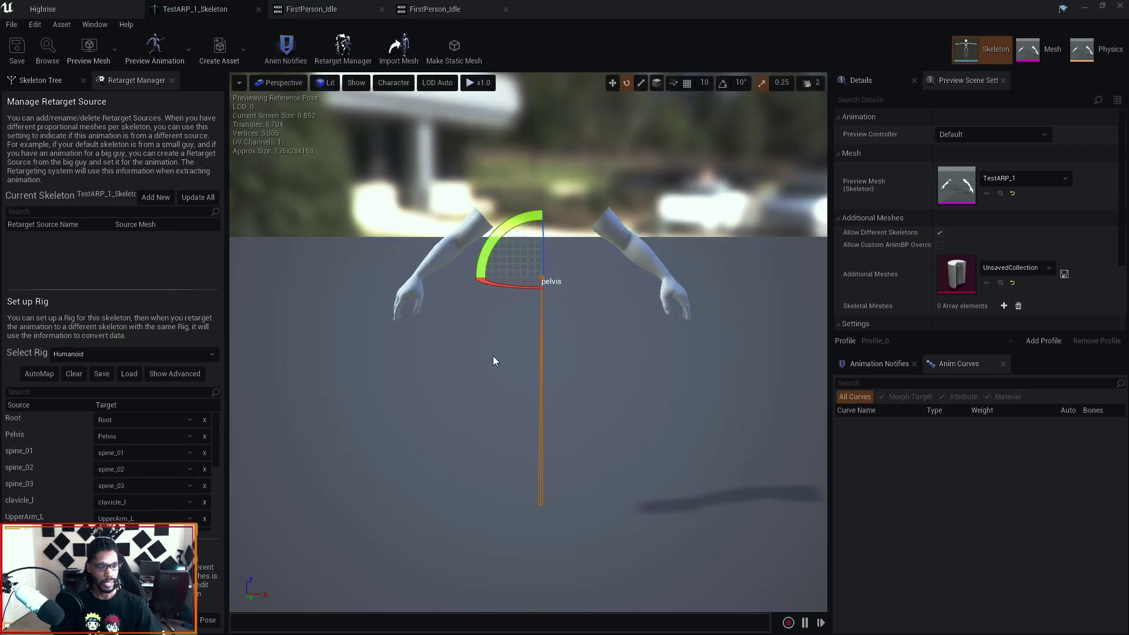